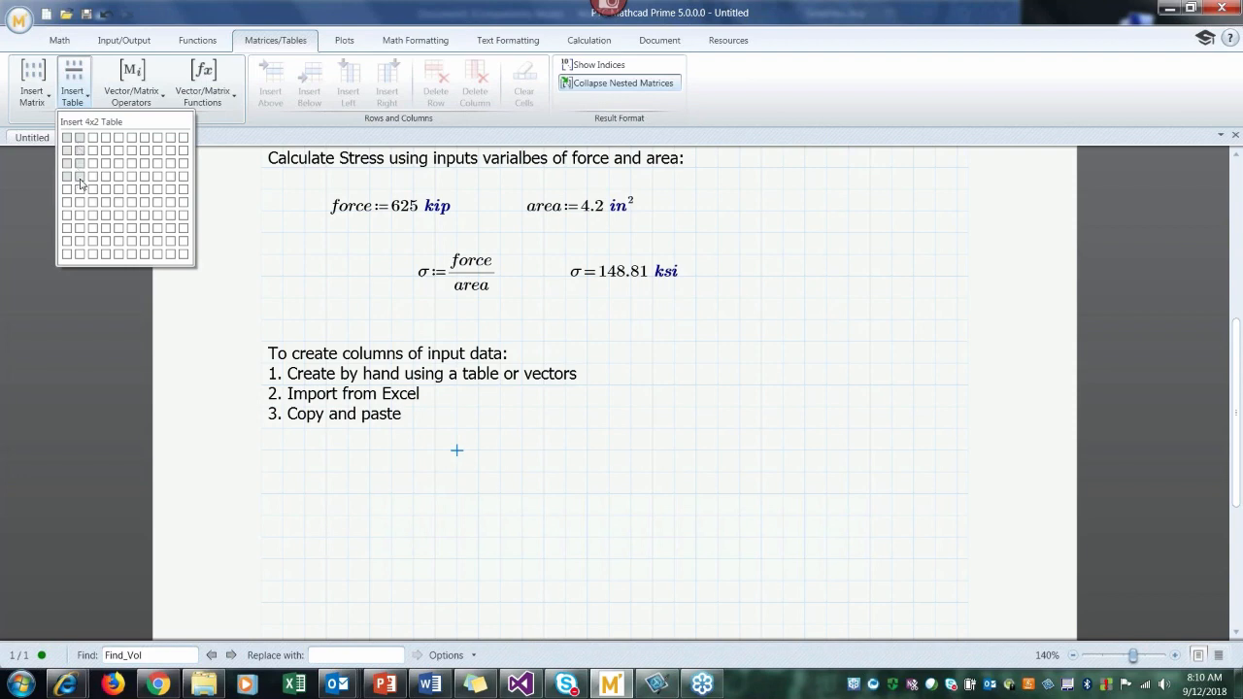
Step: Insert a table of four rows by two columns, headed force in kip and area in in²
click(80, 183)
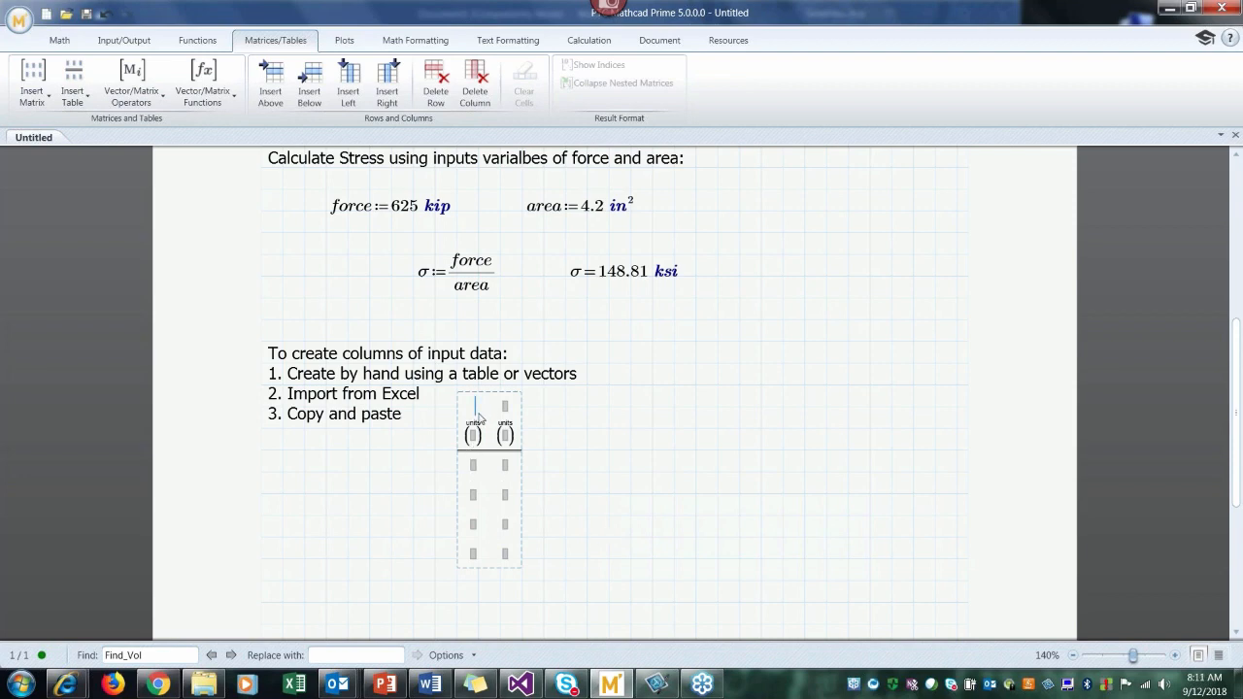
text(force)
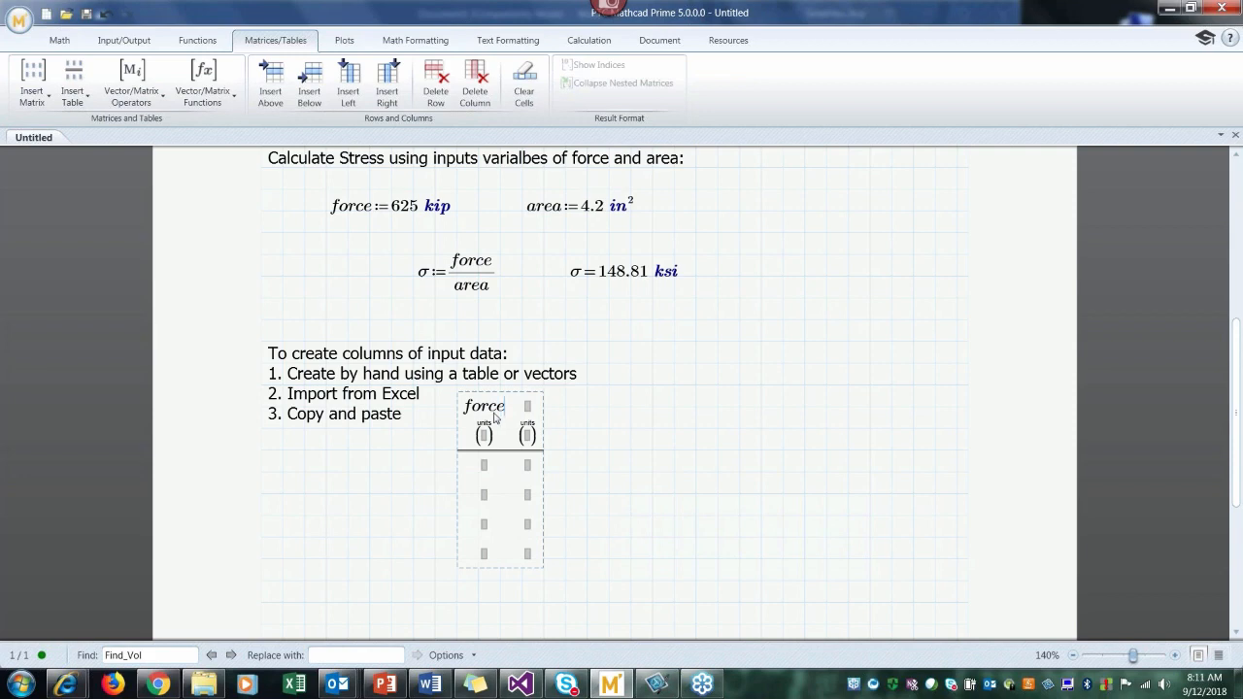
click(486, 438)
text(kip)
click(527, 407)
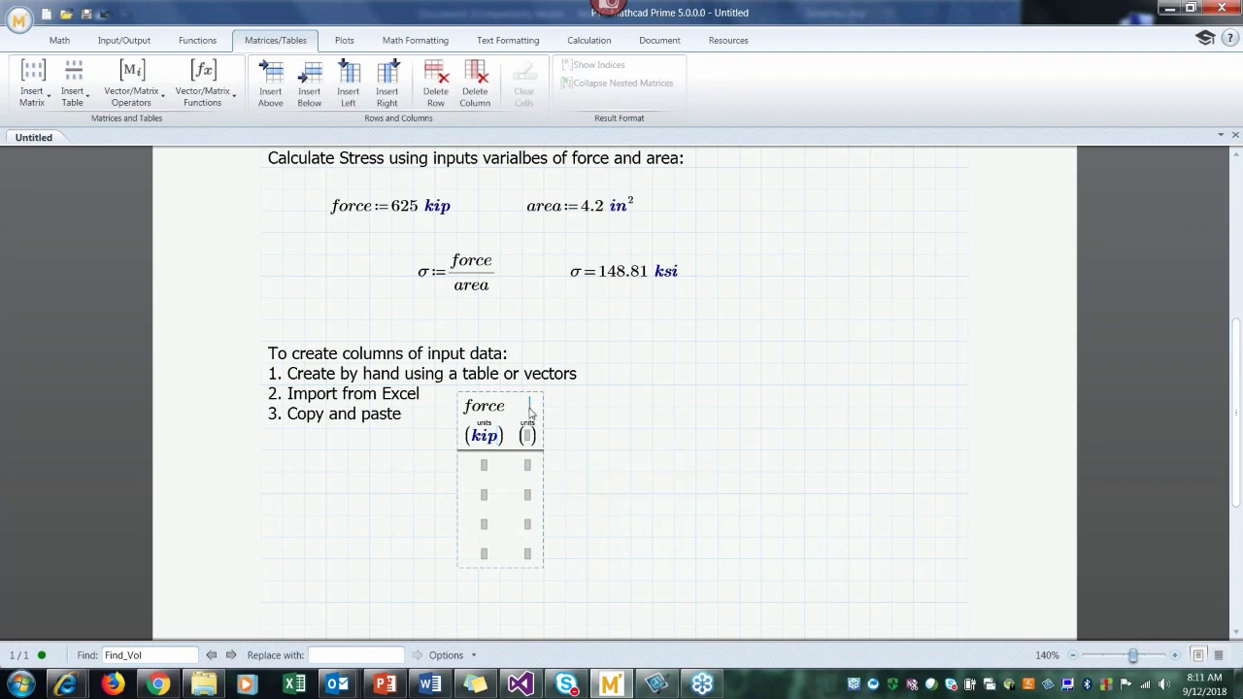
text(area)
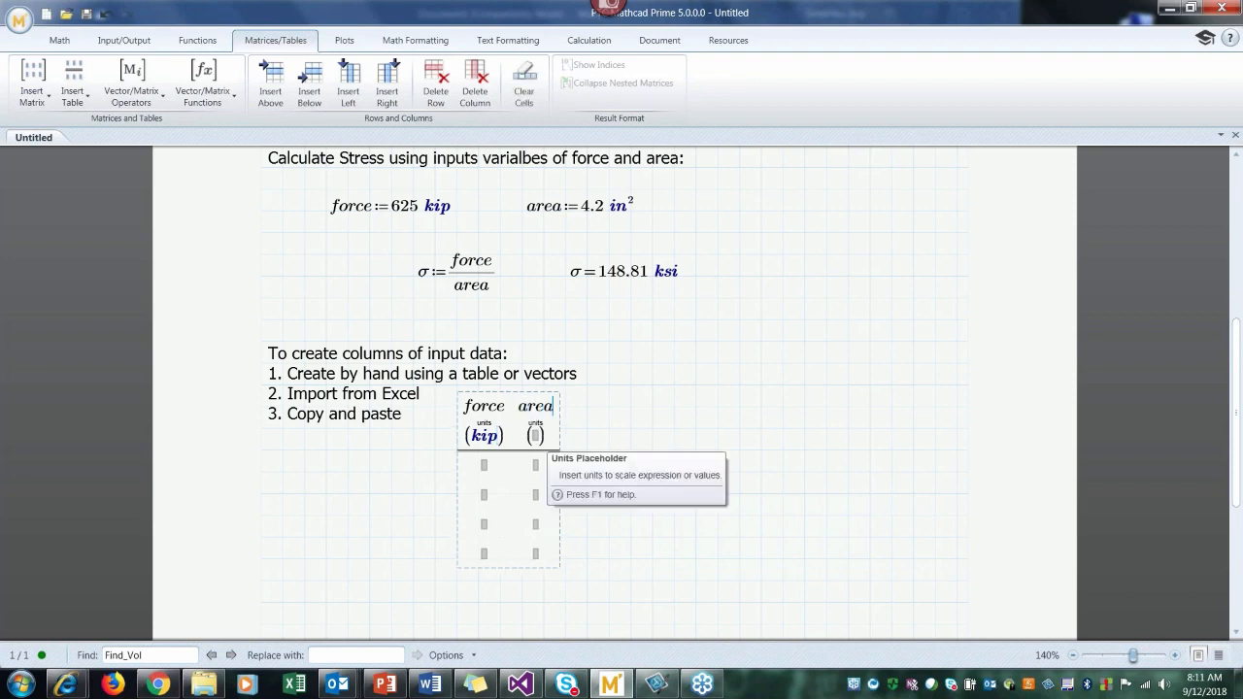
click(535, 437)
text(in)
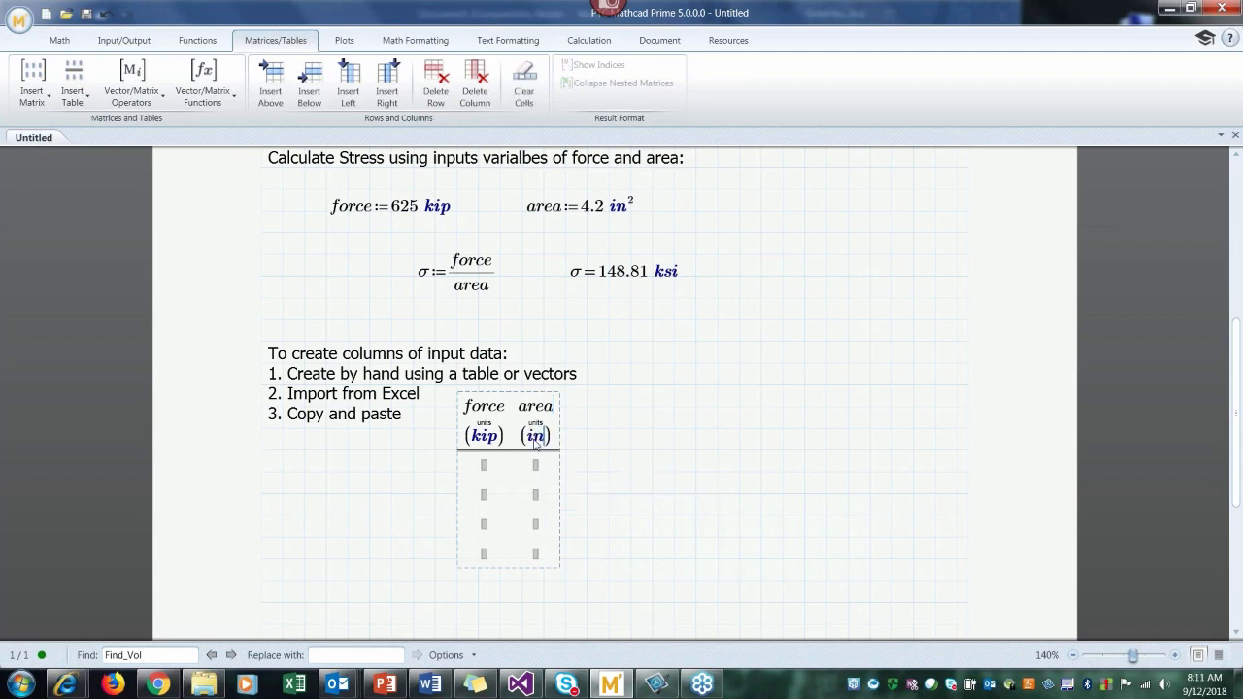
text(^2)
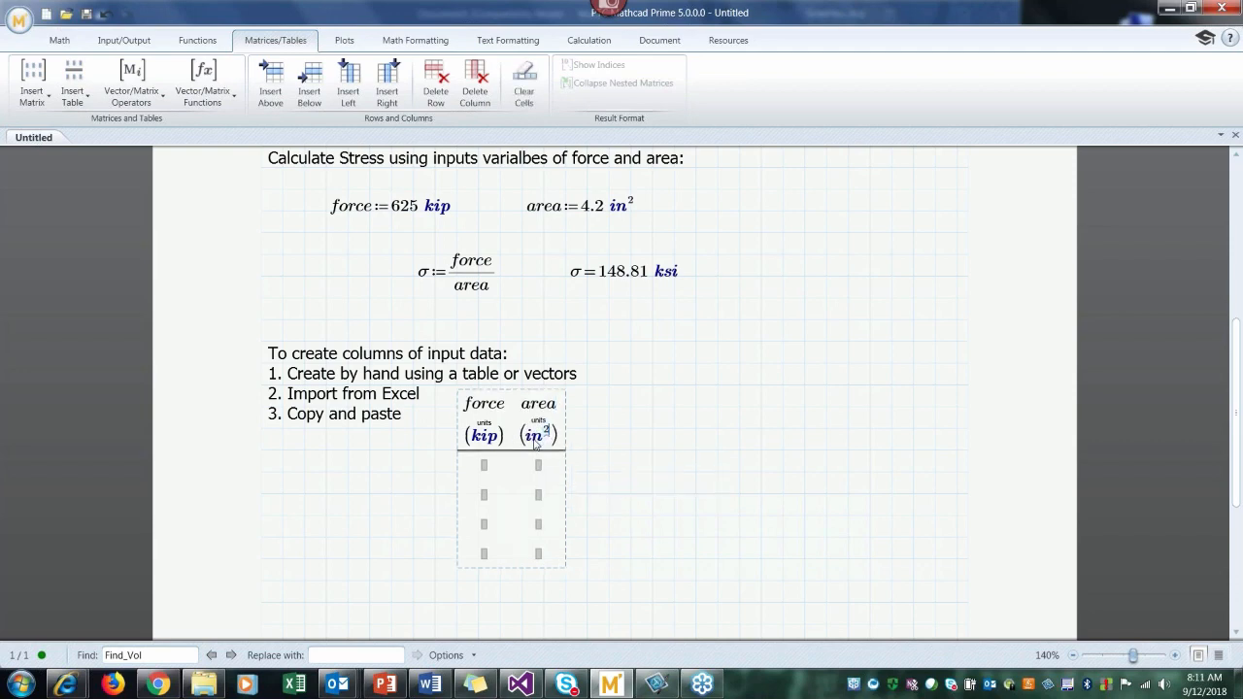
Step: Fill the table's first two rows with force 425 and area 3.2, and force 500 and area 3.4
click(486, 471)
text(425)
key(Tab)
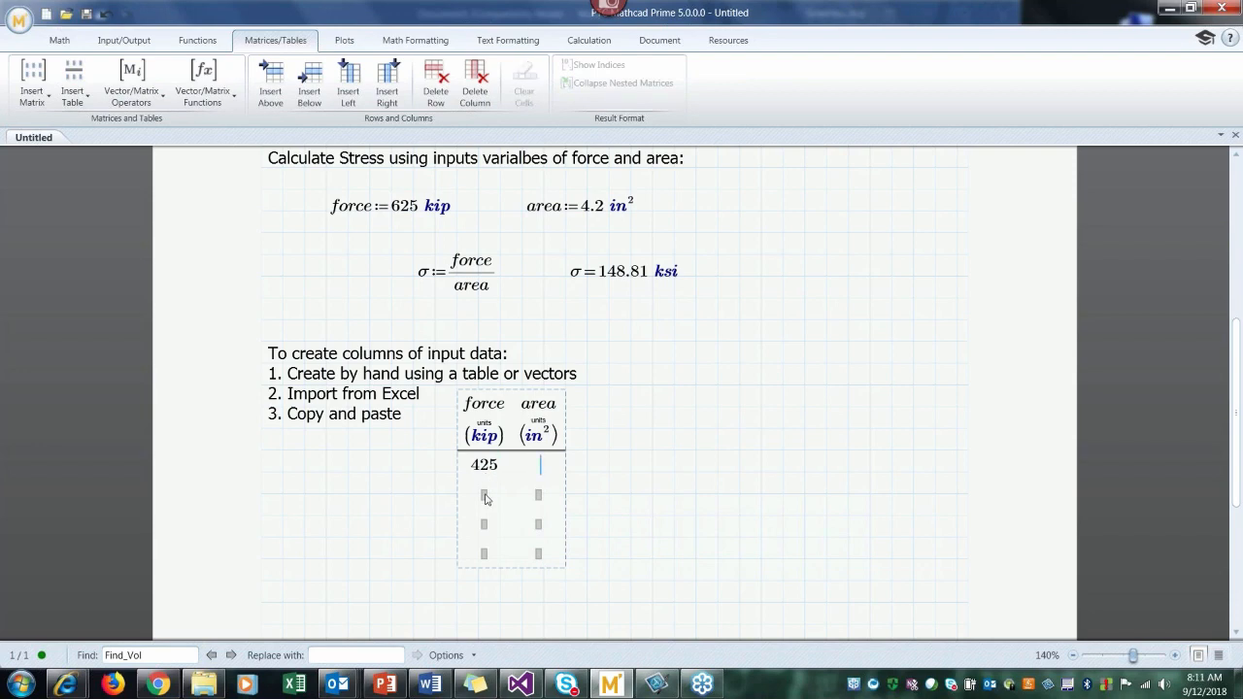
text(3.2)
key(Tab)
text(500)
key(Tab)
text(3.4)
key(Return)
Step: Fill the table's last two rows with force 510 and area 4.2, and force 580 and area 4.8
text(510)
key(Tab)
text(4.2)
key(Return)
text(580)
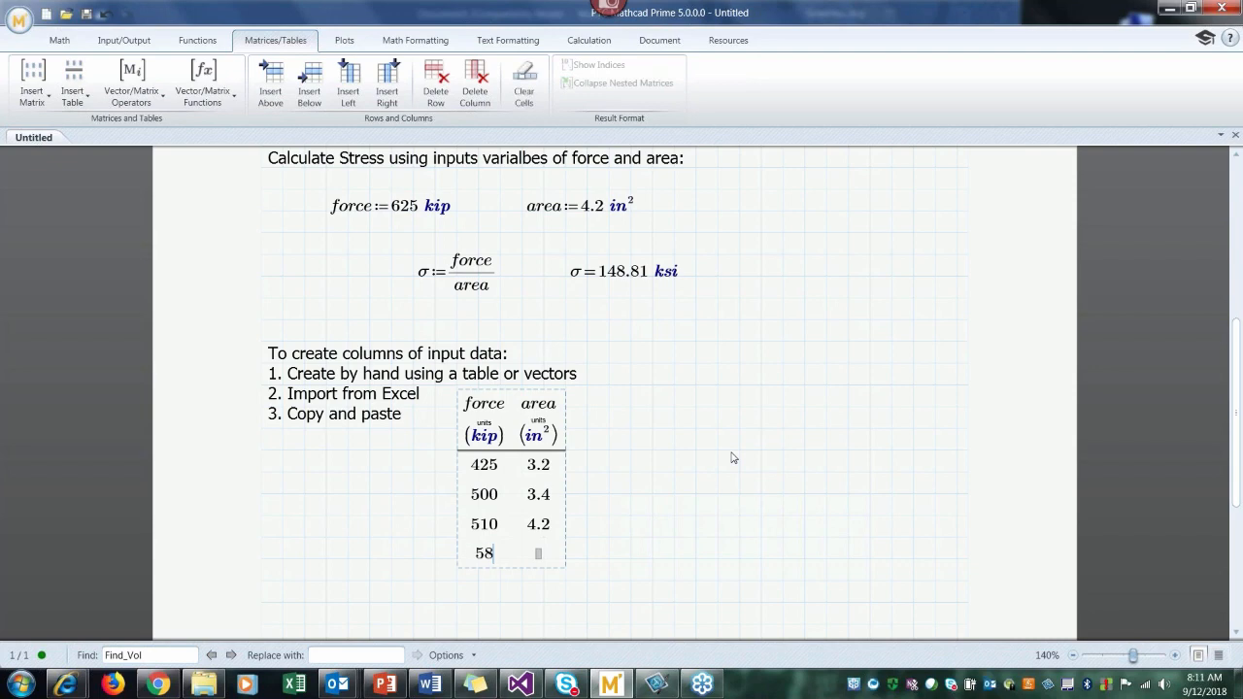
key(Tab)
text(4.8)
click(734, 455)
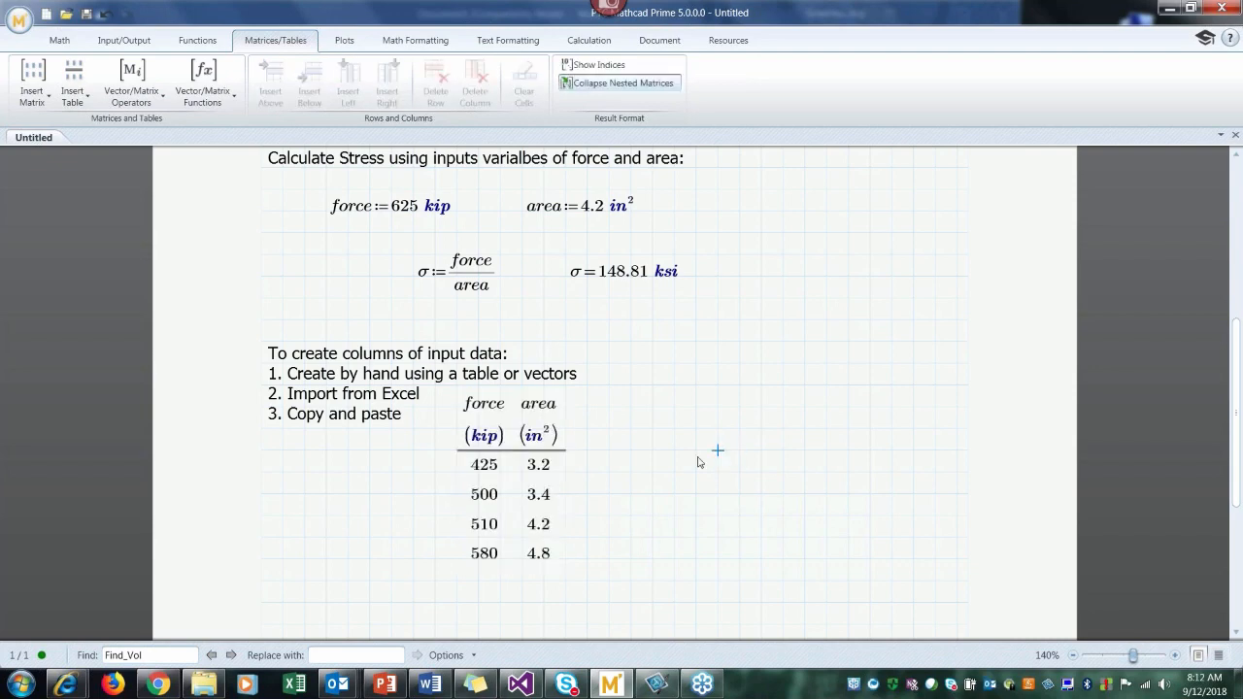
Step: Move the force and area table to the right, clear of the text list on input data
click(564, 472)
click(555, 490)
drag(500, 485, 566, 486)
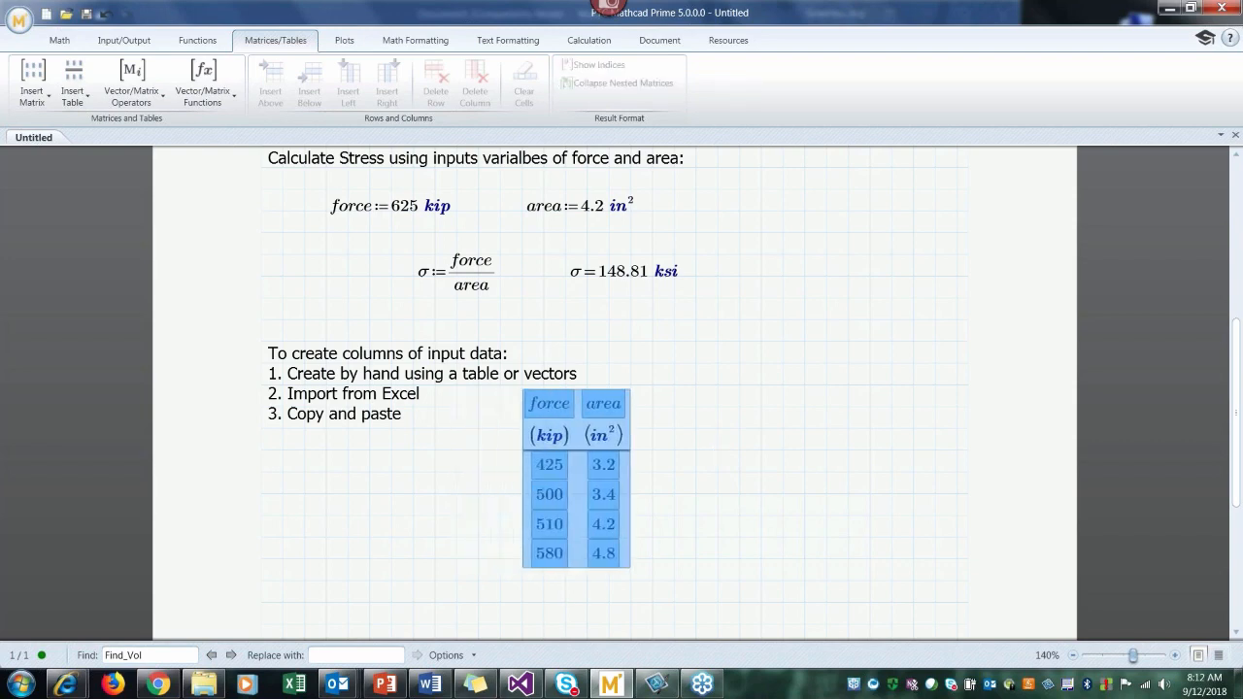
key(Right)
key(Right)
key(Right)
key(Right)
key(Right)
key(Right)
key(Right)
key(Right)
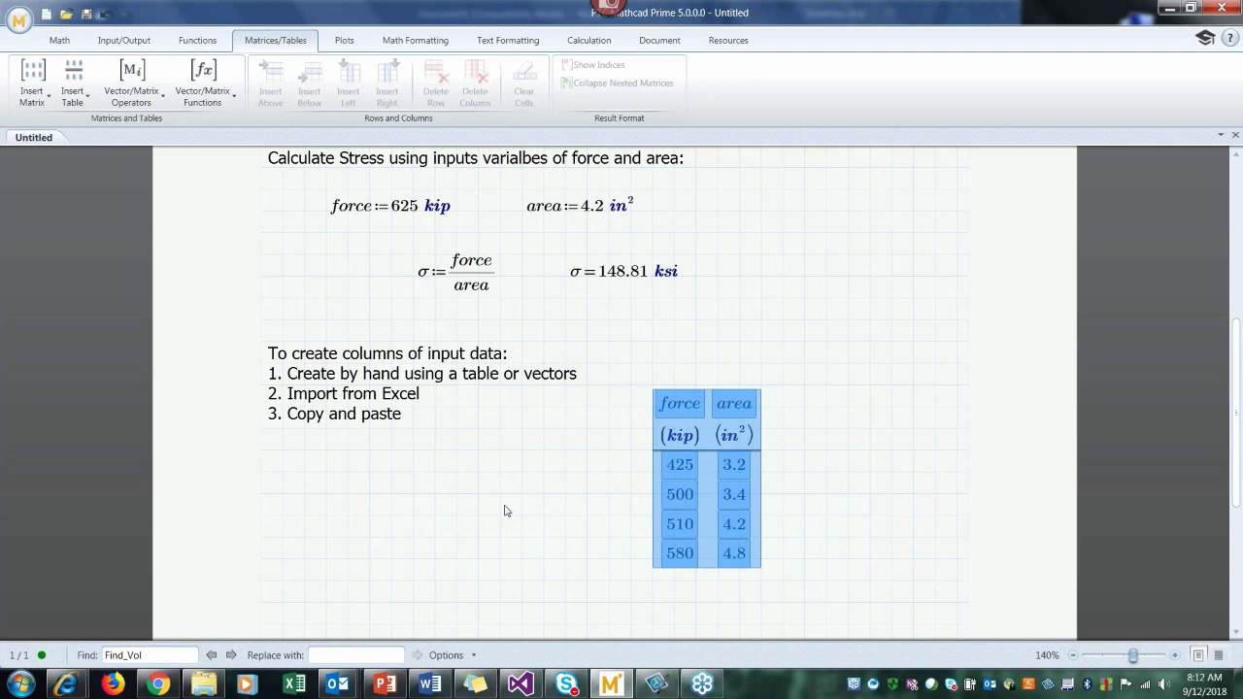
click(501, 515)
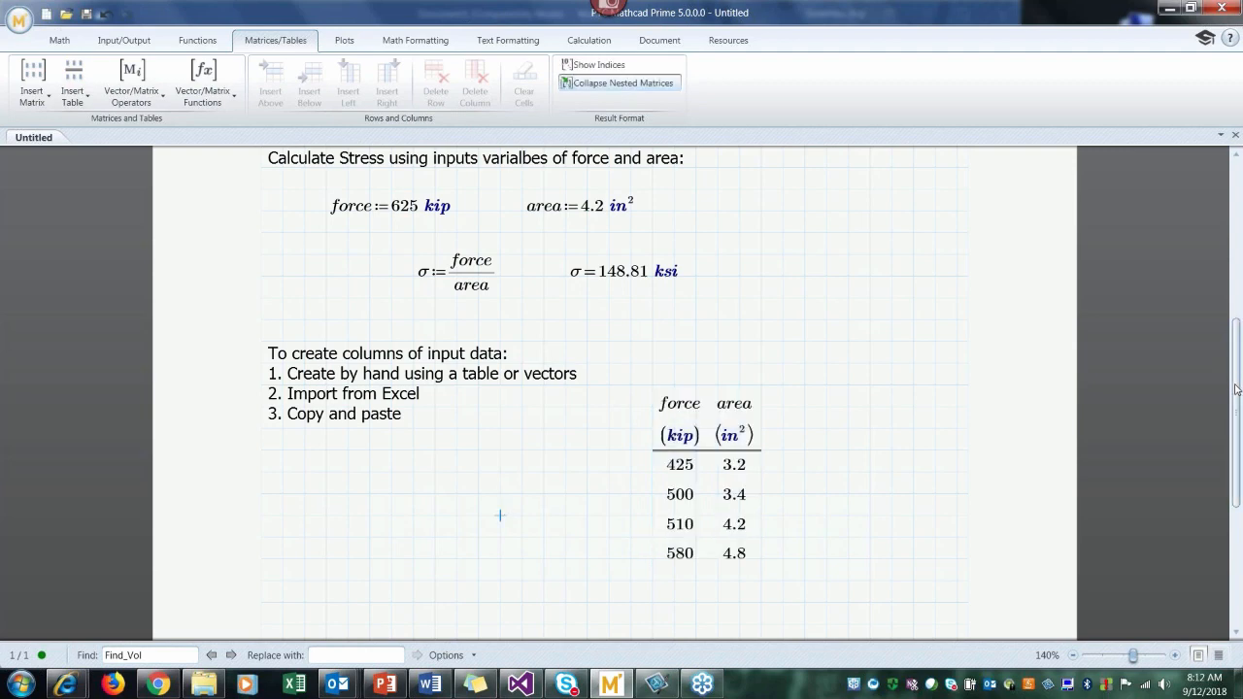
scroll(1235, 390, down, 2)
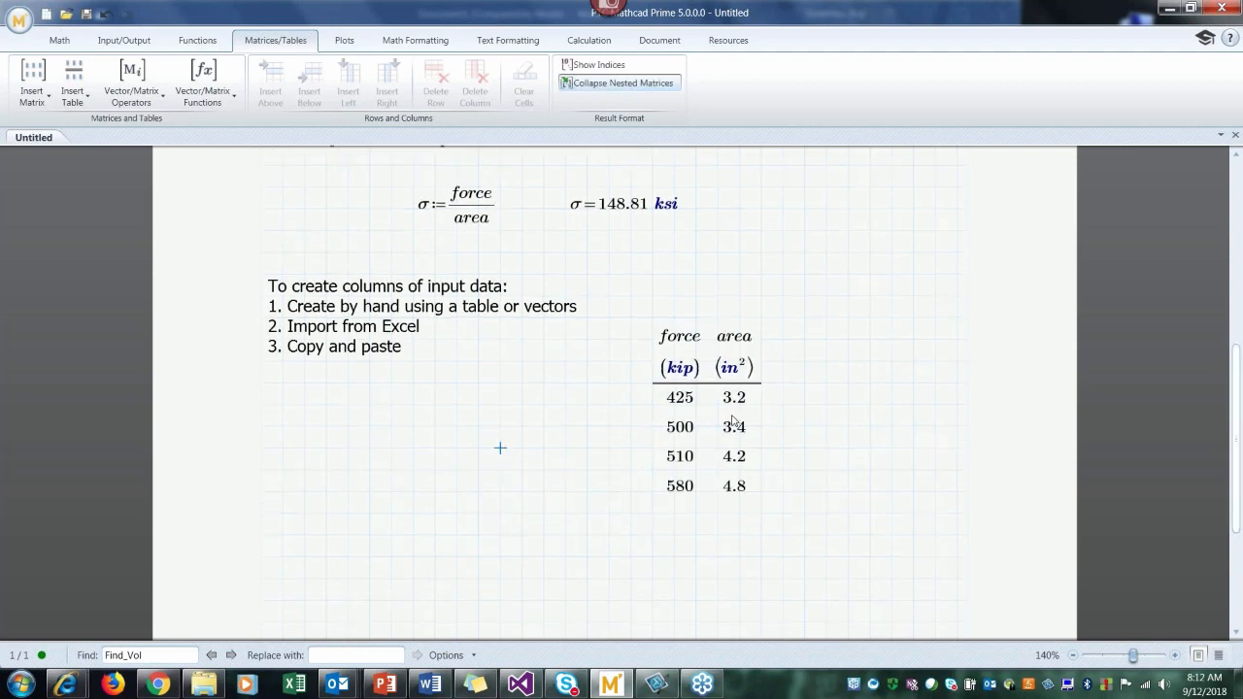
click(303, 430)
text(force/area)
drag(364, 476, 322, 433)
key(Delete)
Step: Define the function f(x) as x² below the text list and evaluate f(3) beside it
text(f(x):=)
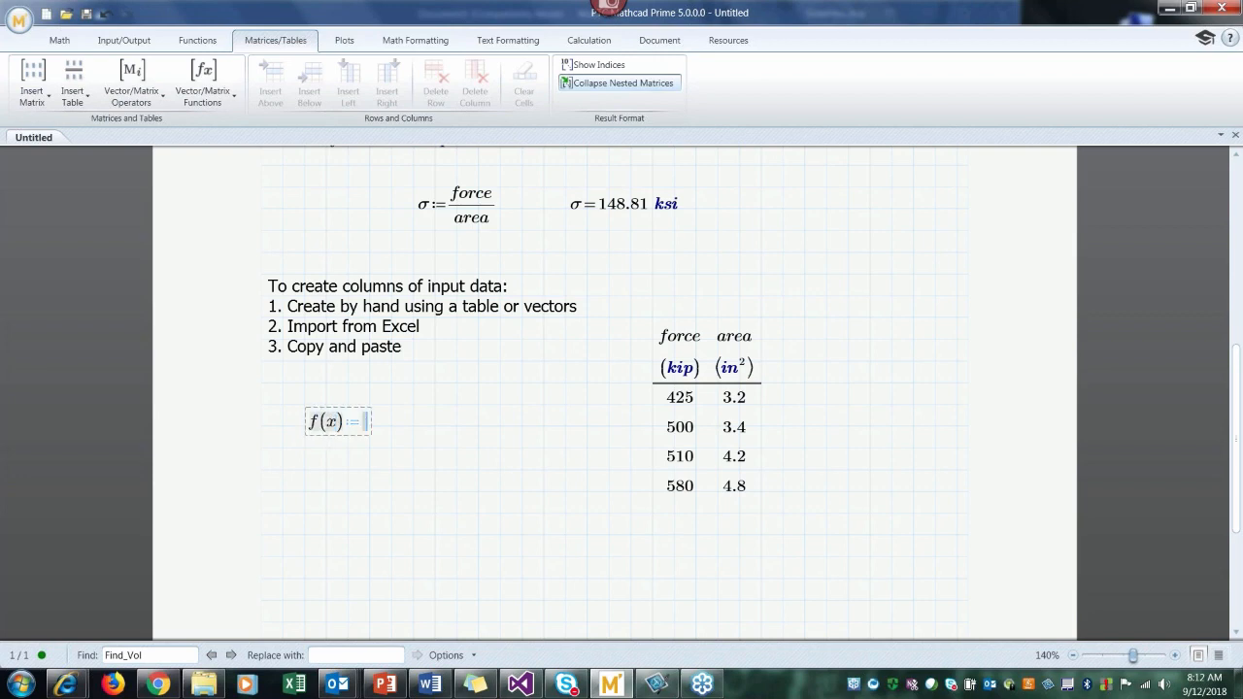
text(x^2)
click(326, 491)
click(417, 431)
text(f()
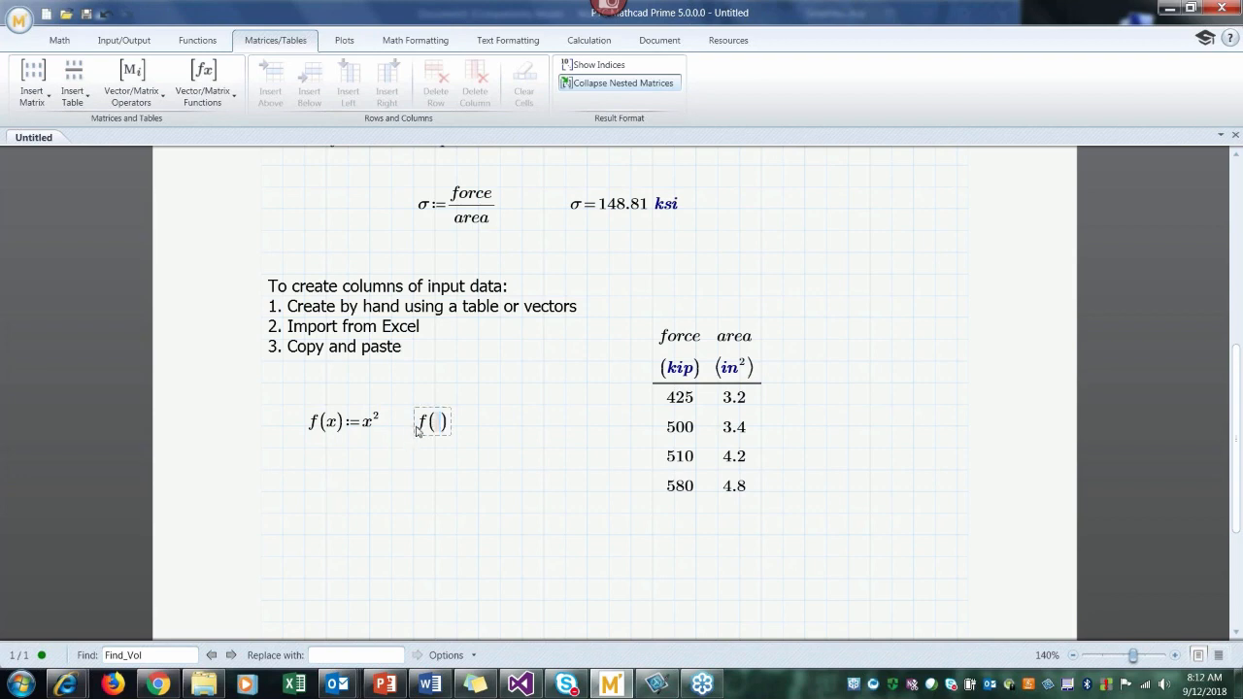
text(3)=9)
Step: Define the function Calc_Force(F,A) as F divided by A below the f(x) definition
click(304, 492)
text(Calc)
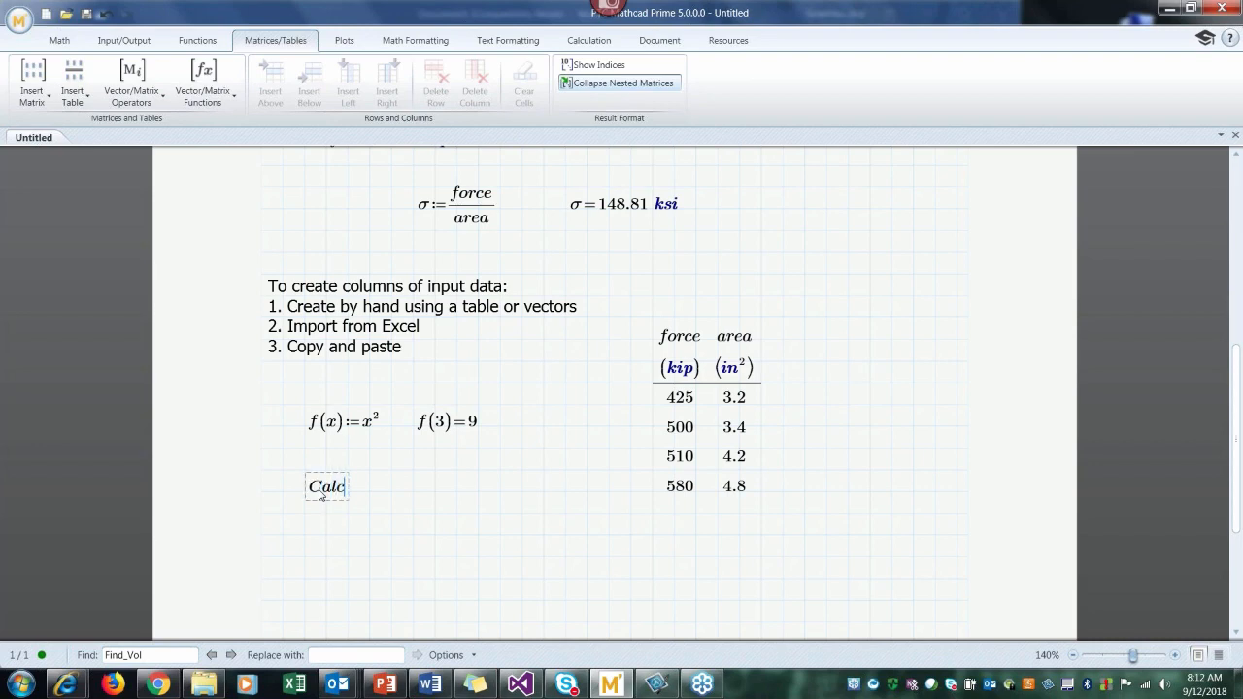
text(_Force(F,A)
key(space)
text(:=F)
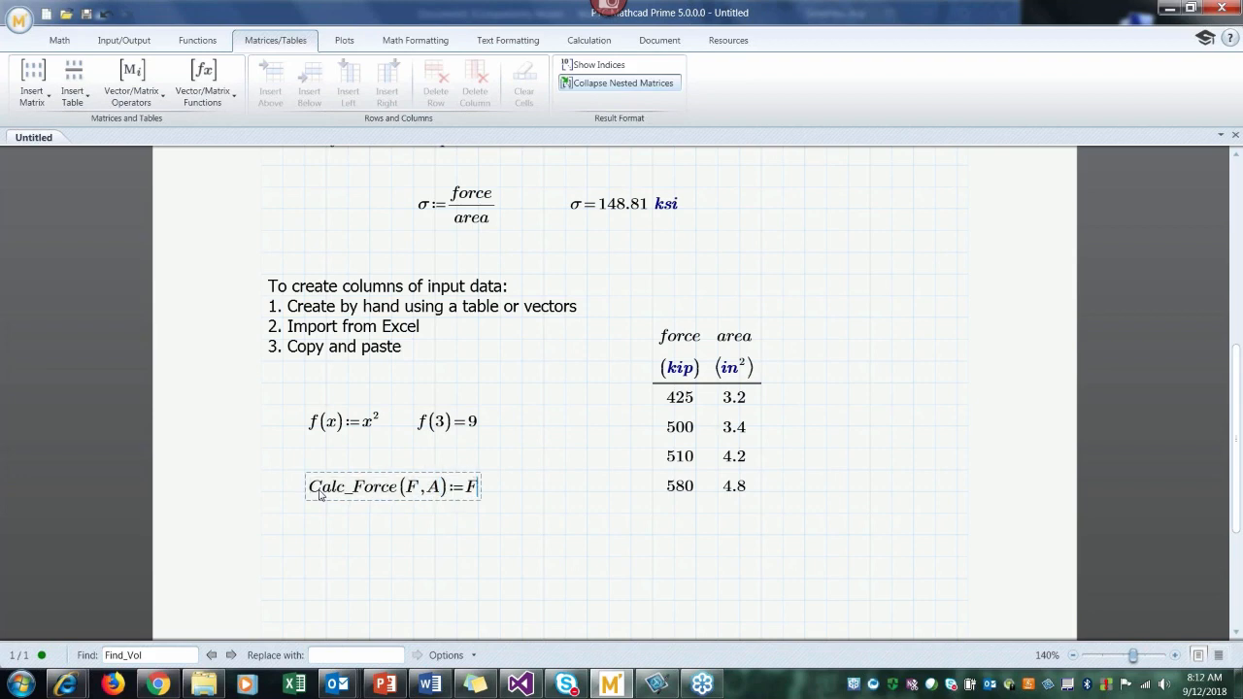
text(/A)
Step: Highlight the Calc_Force function definition with a light orange background
click(415, 42)
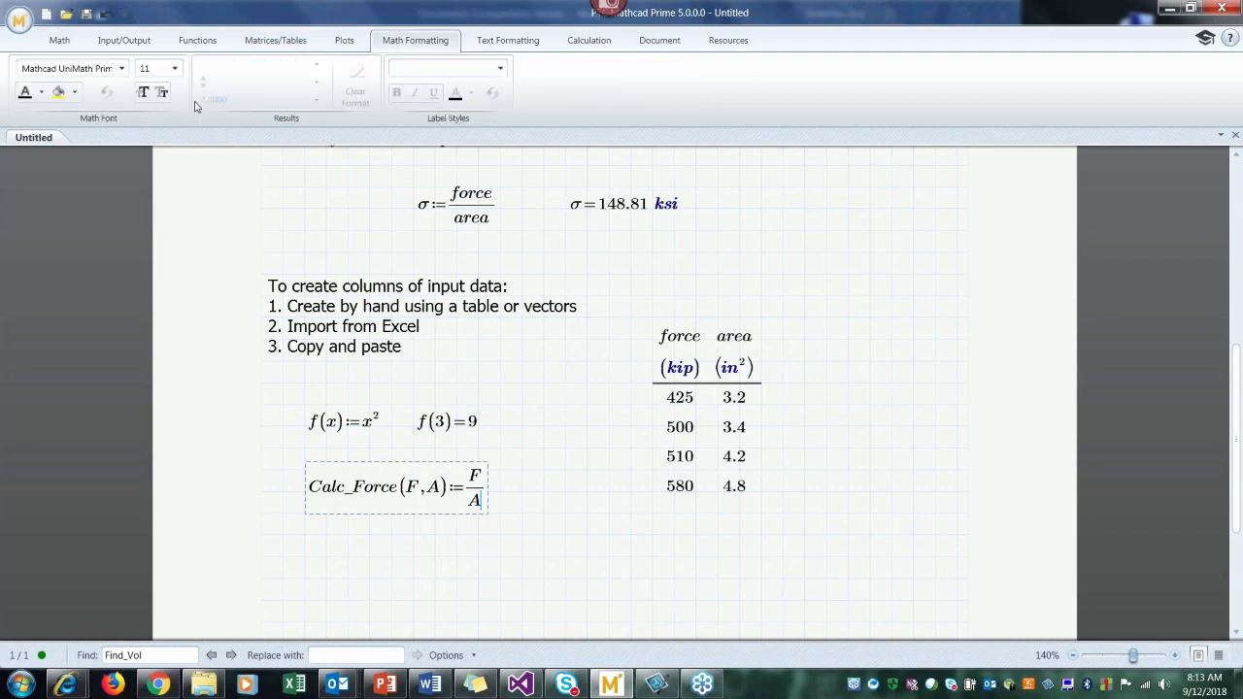
click(76, 95)
click(208, 205)
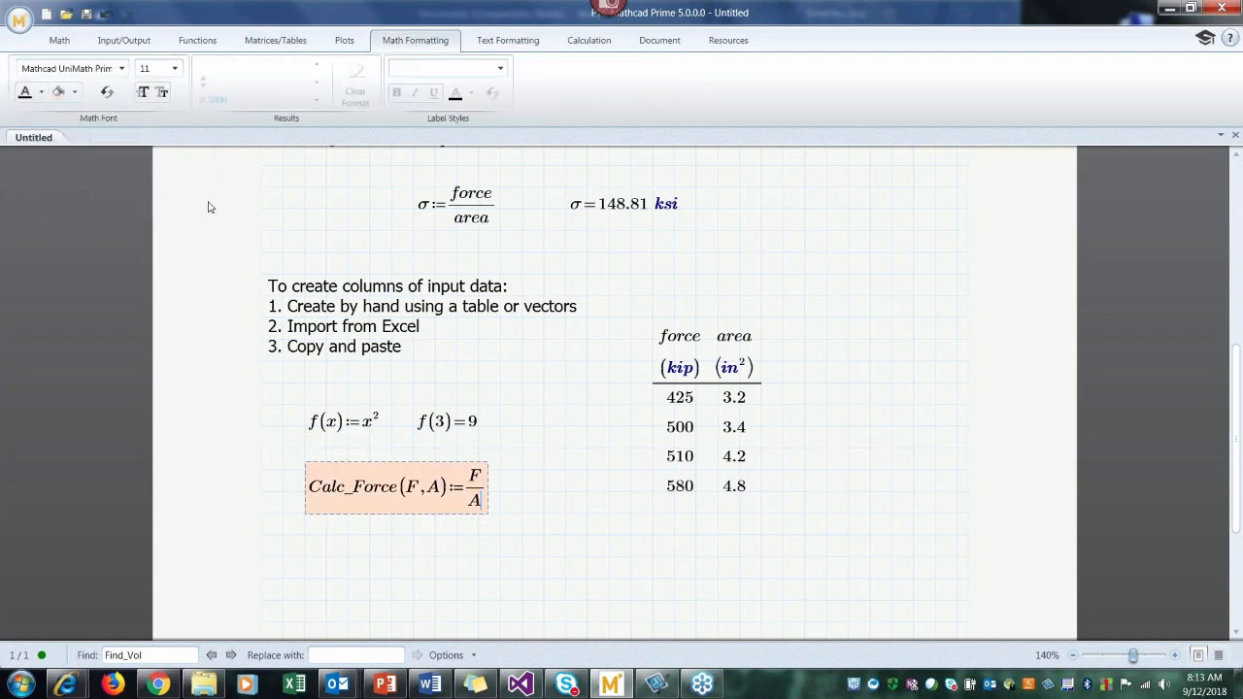
click(304, 535)
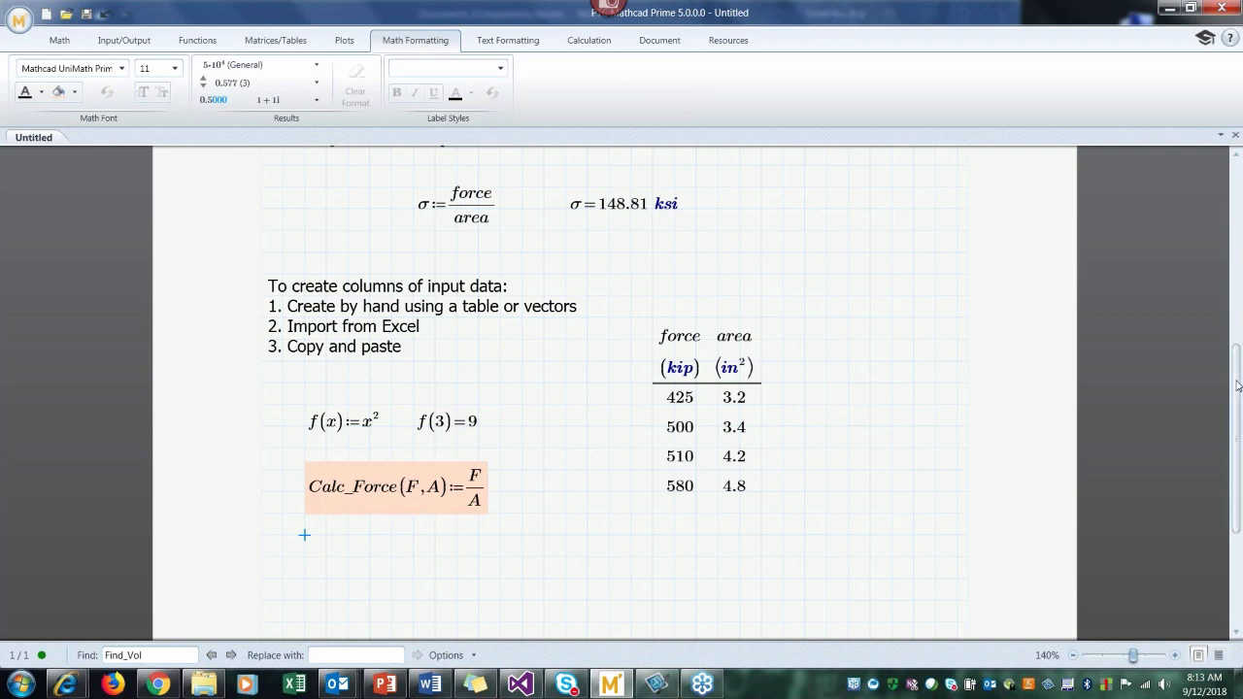
Step: Evaluate Calc_F with the arguments 425 kip and 5 in² below the highlighted function definition
scroll(1236, 390, down, 1)
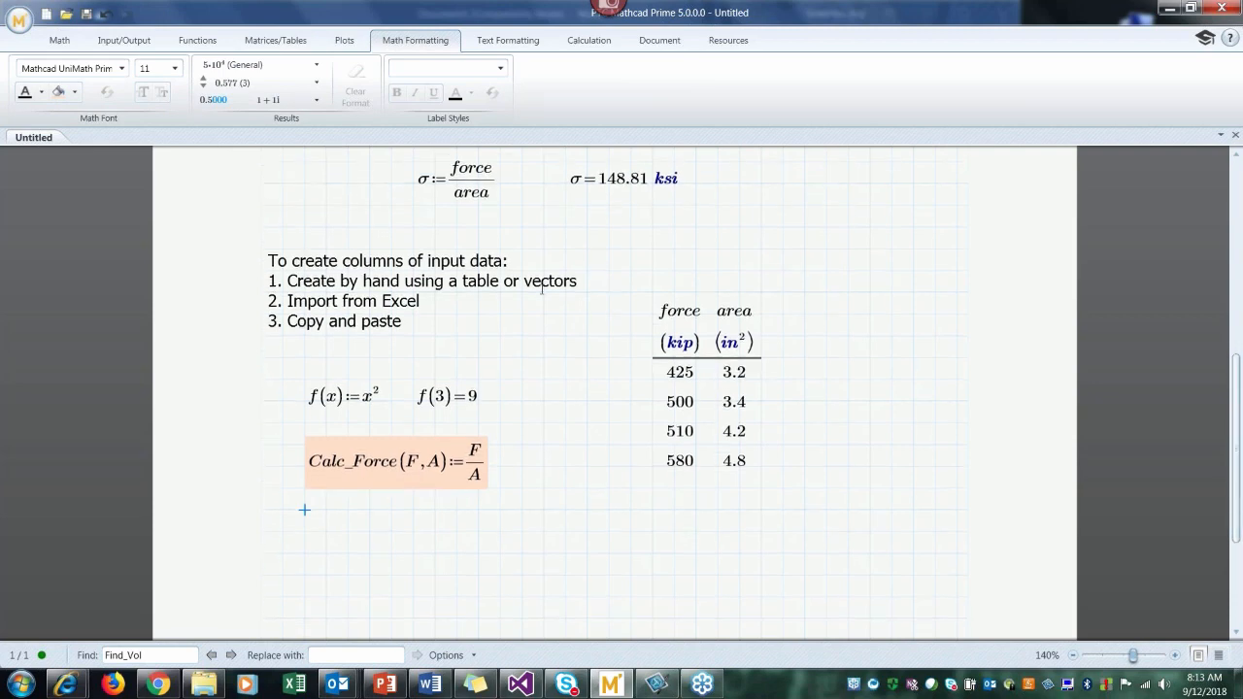
click(453, 172)
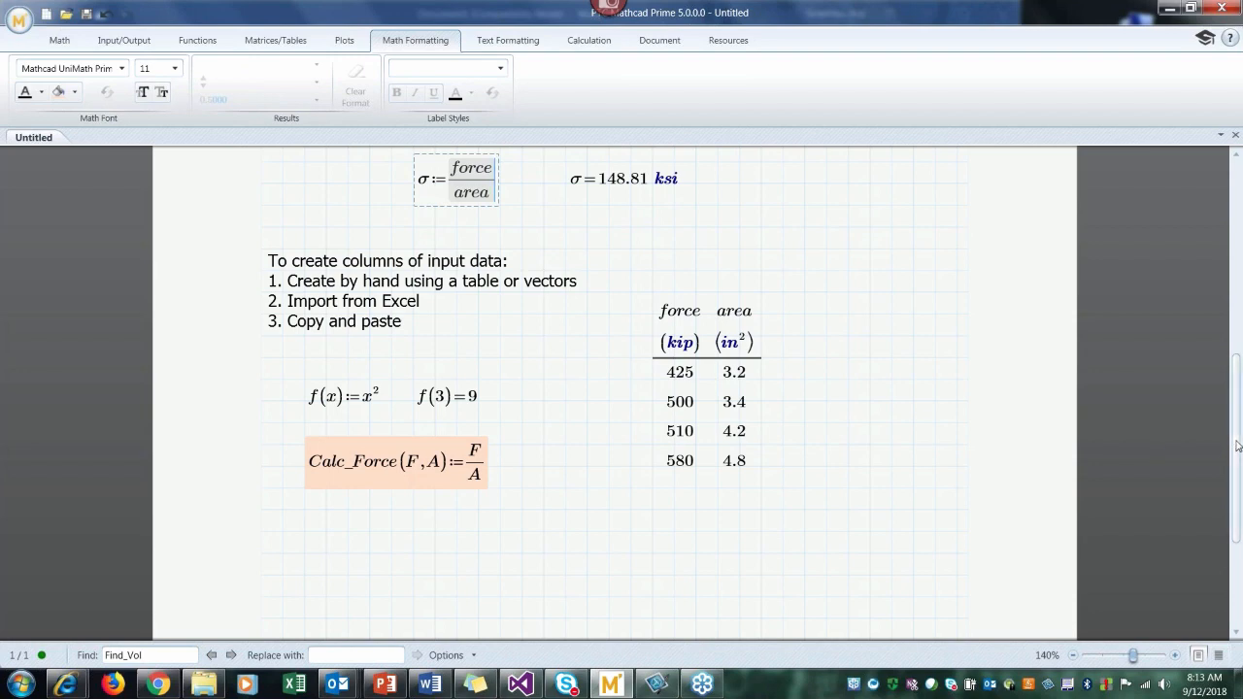
drag(1237, 445, 1237, 451)
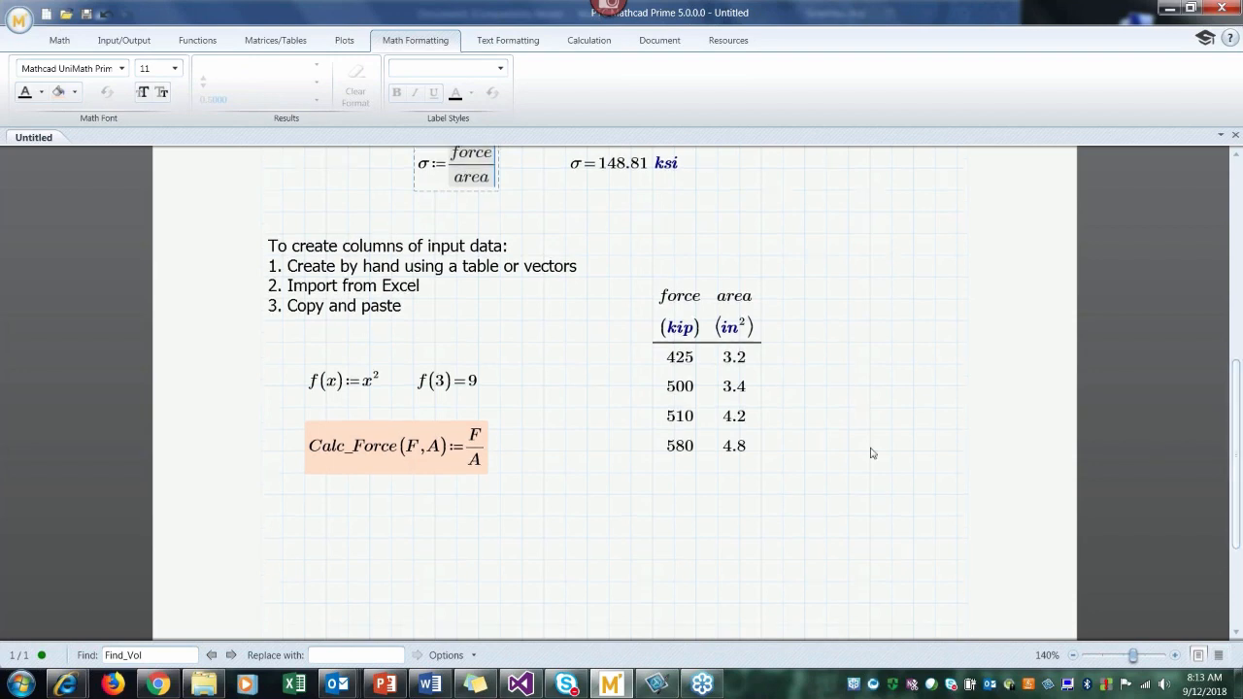
click(305, 521)
text(C)
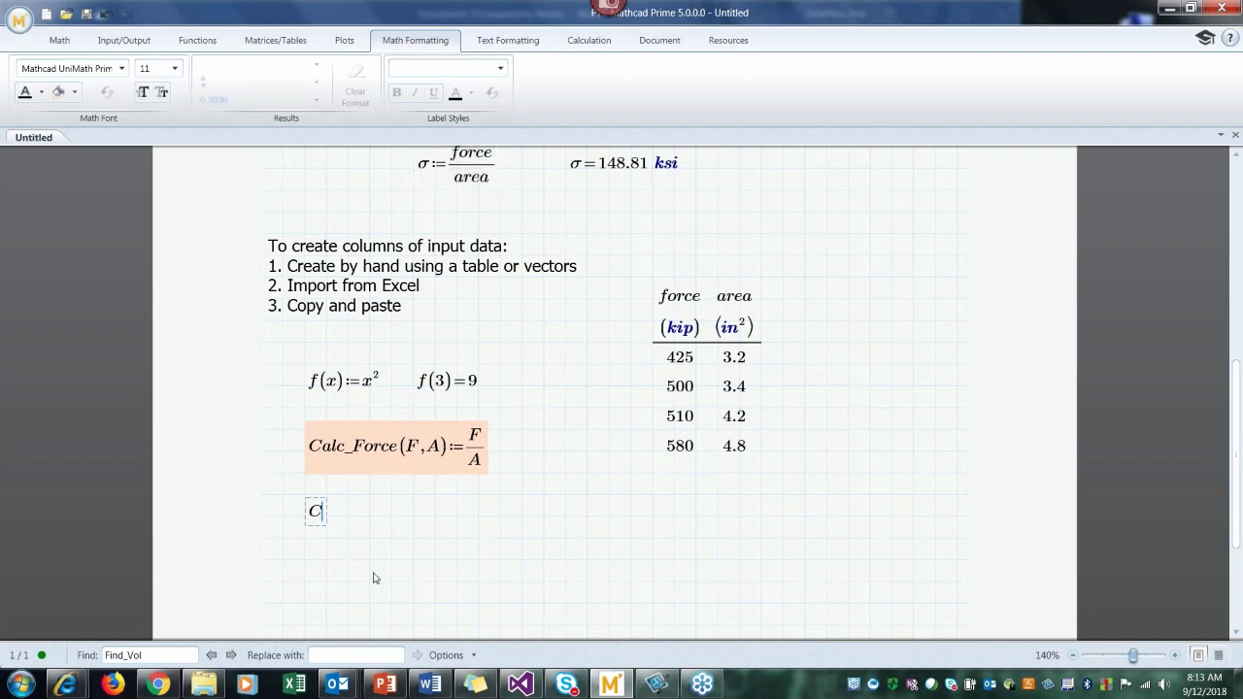
text(alc_F(425 k)
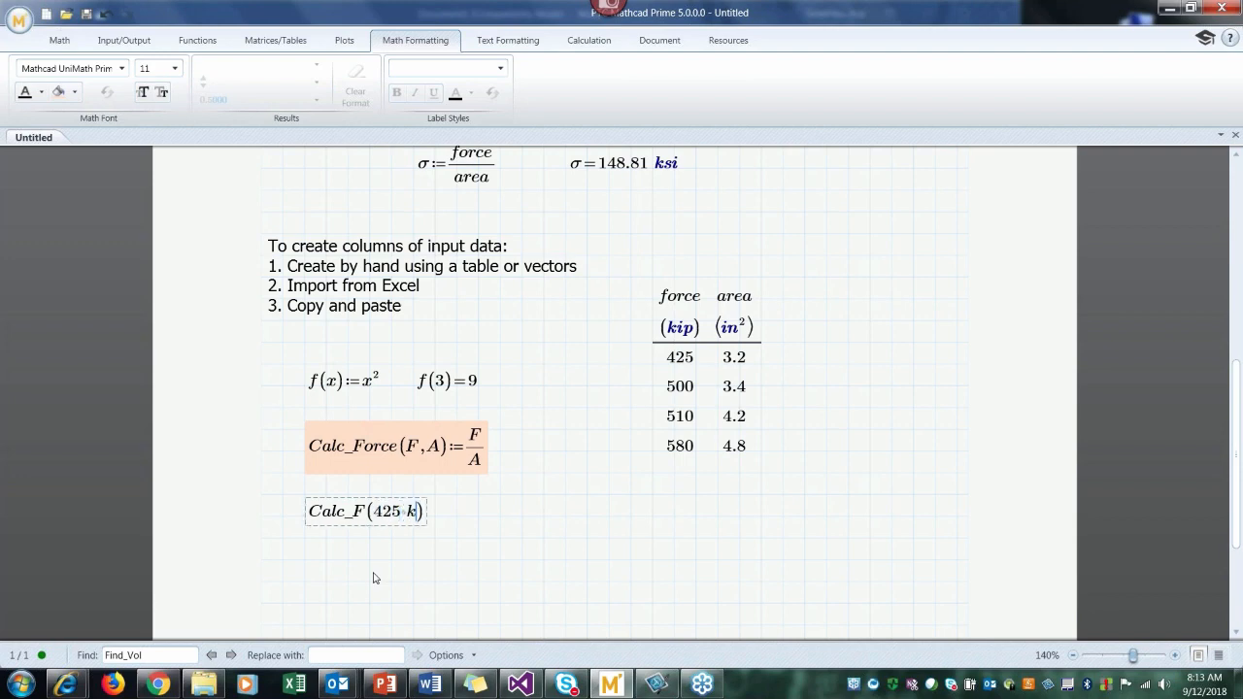
text(ip, 5 in^2) )
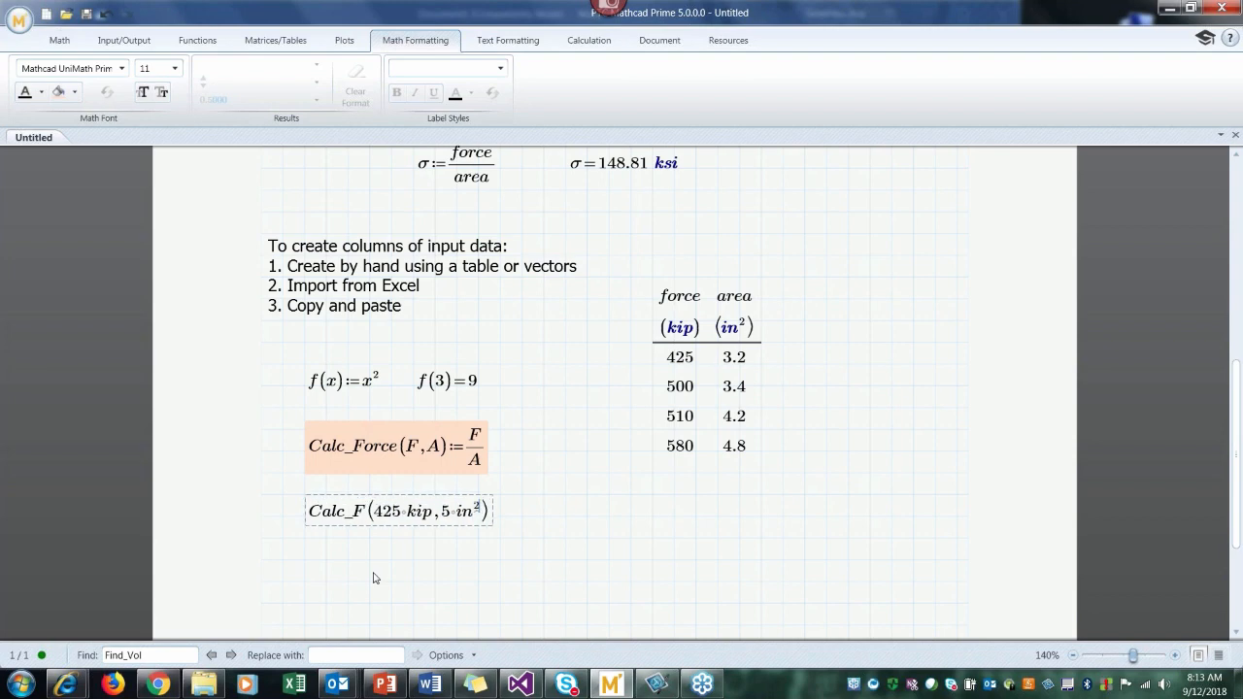
text(=)
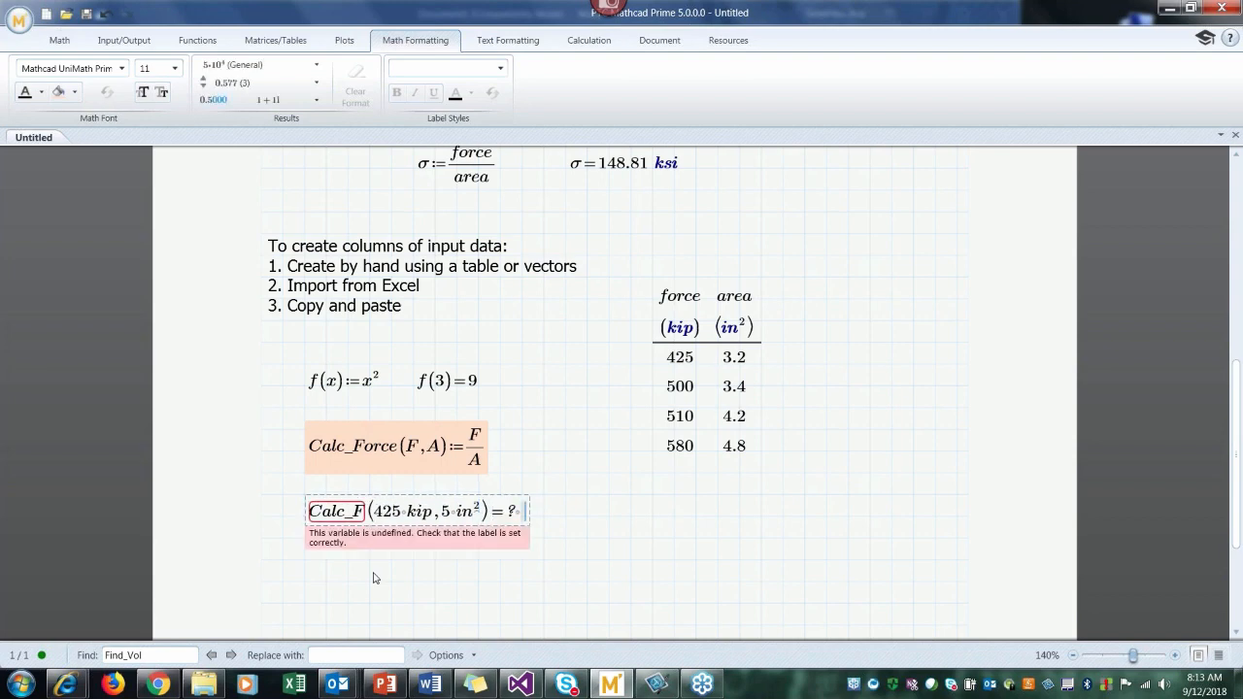
double_click(381, 447)
double_click(353, 512)
key(ctrl+v)
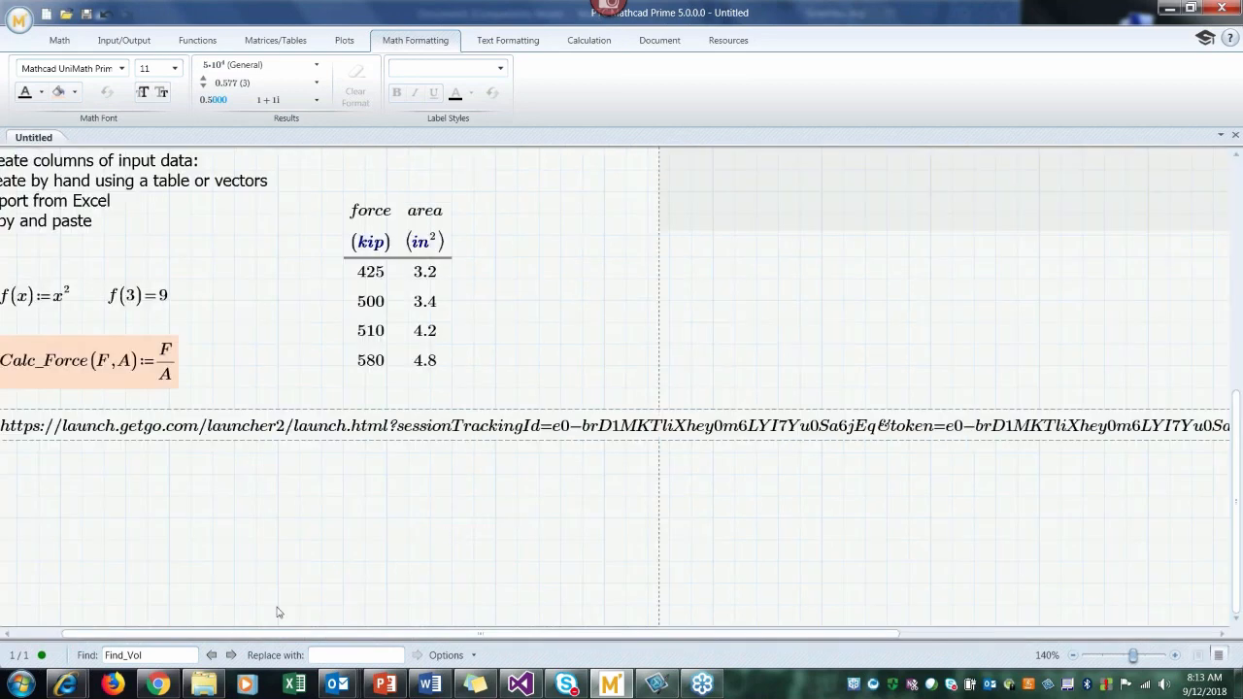
key(ctrl+z)
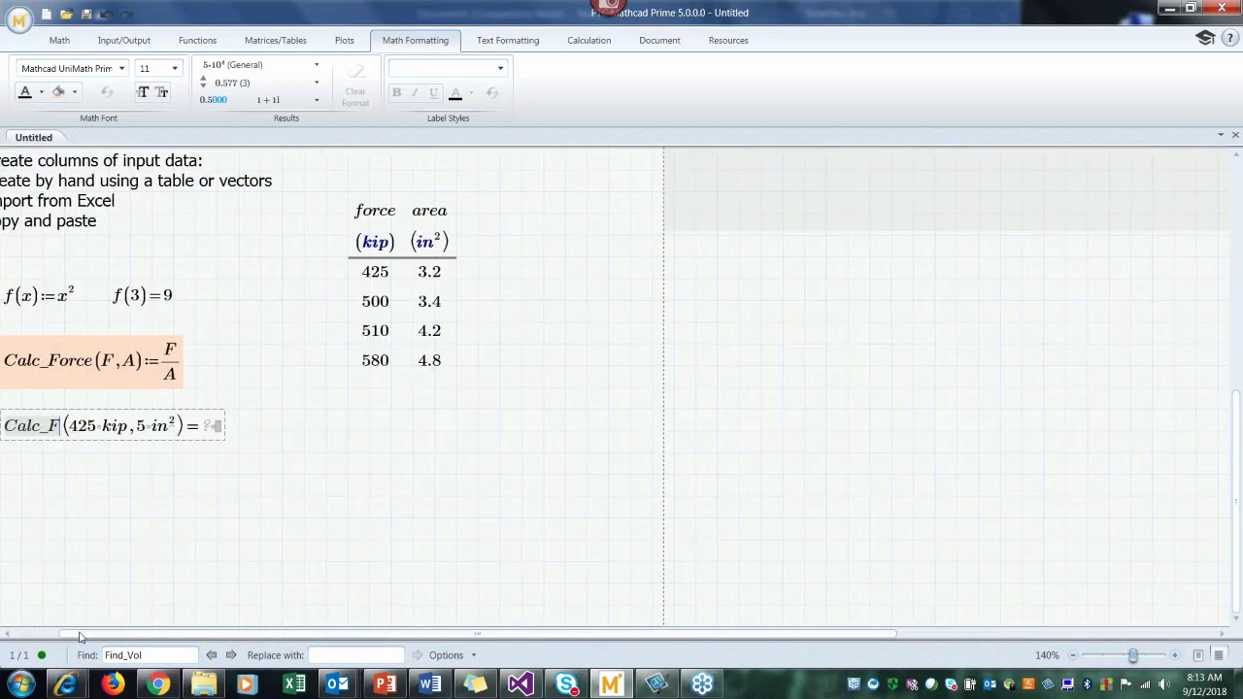
Step: Correct the function name in the 425 kip evaluation to Calc_Force
drag(84, 638, 36, 637)
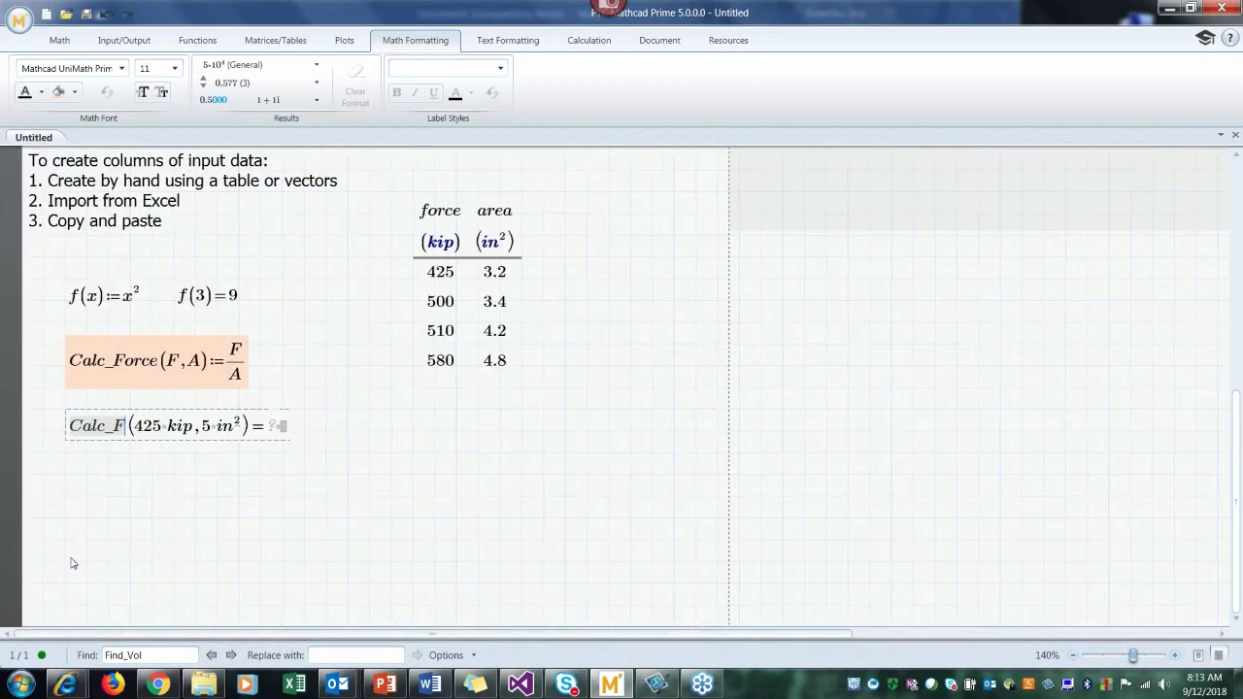
click(123, 434)
text(orce)
key(Return)
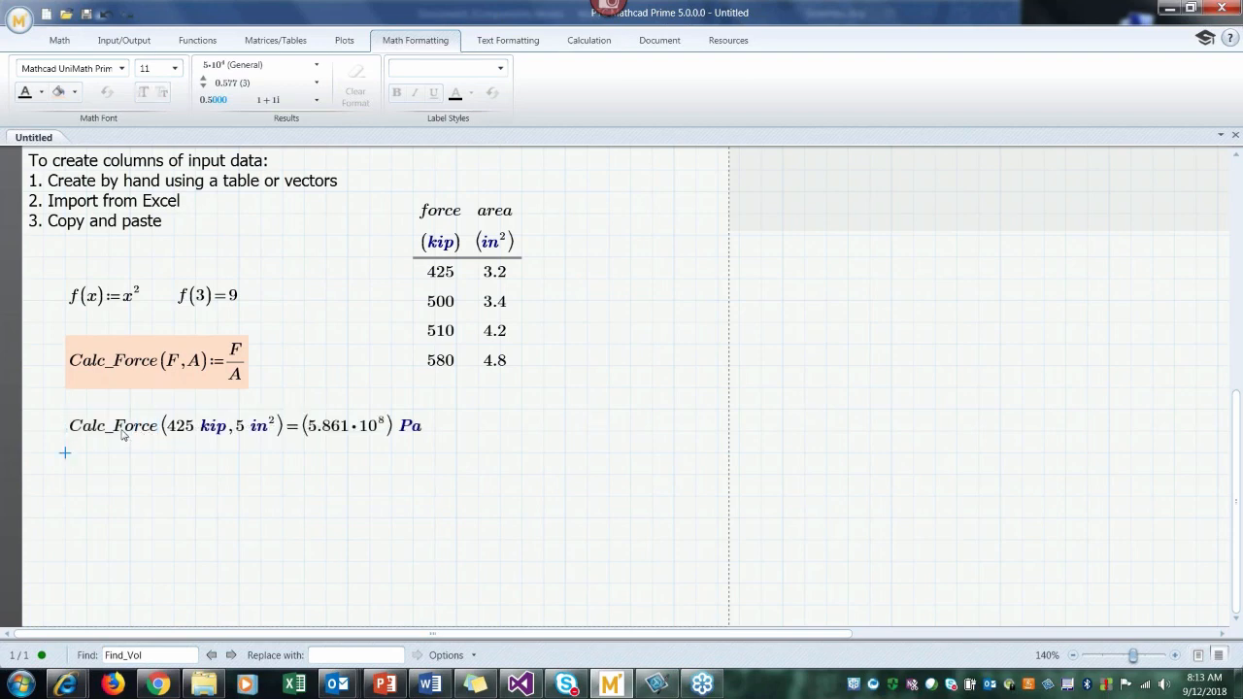
Step: Set the result unit of the Calc_Force evaluation to ksi
click(425, 430)
key(BackSpace)
key(BackSpace)
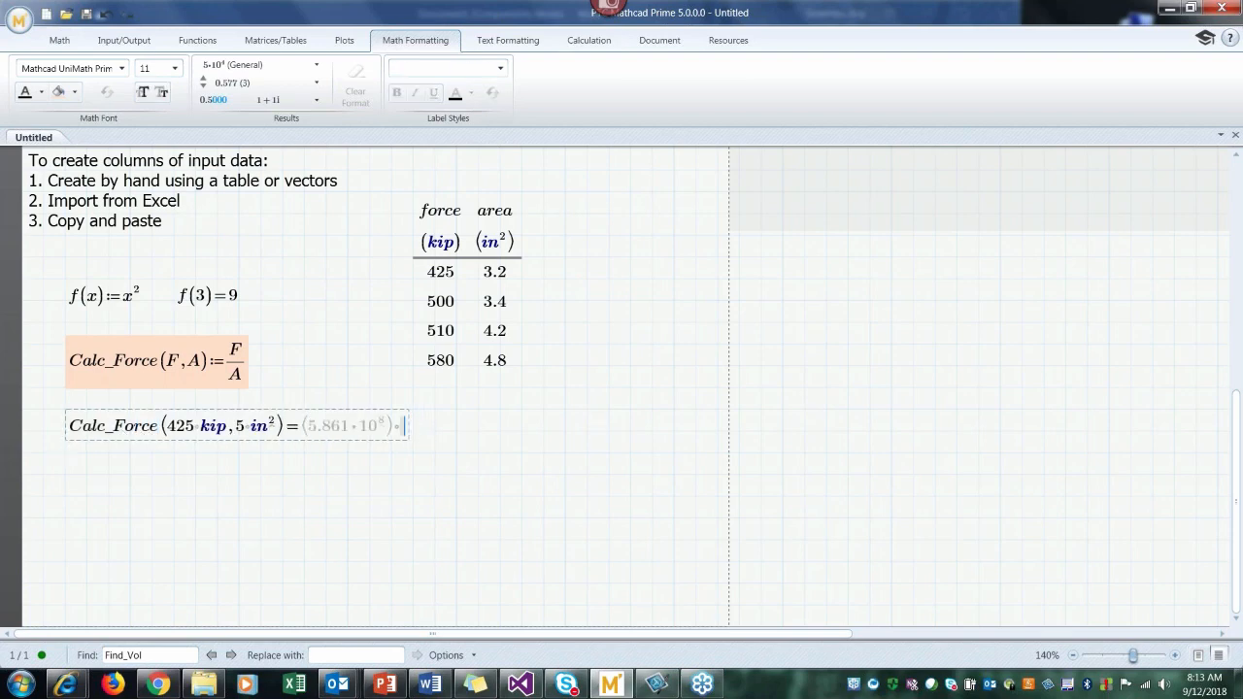
text(ksi)
key(Return)
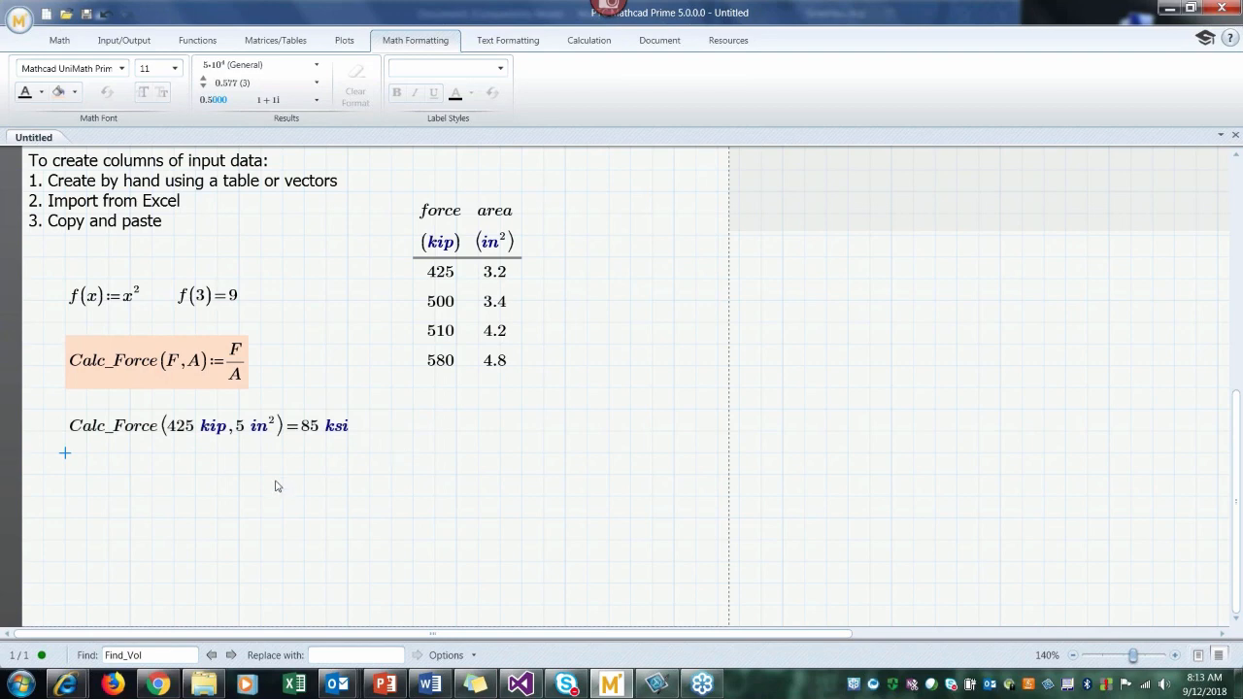
Step: Define σ2 as Calc_Force(force, area) below the 425 kip evaluation
click(65, 497)
text(C)
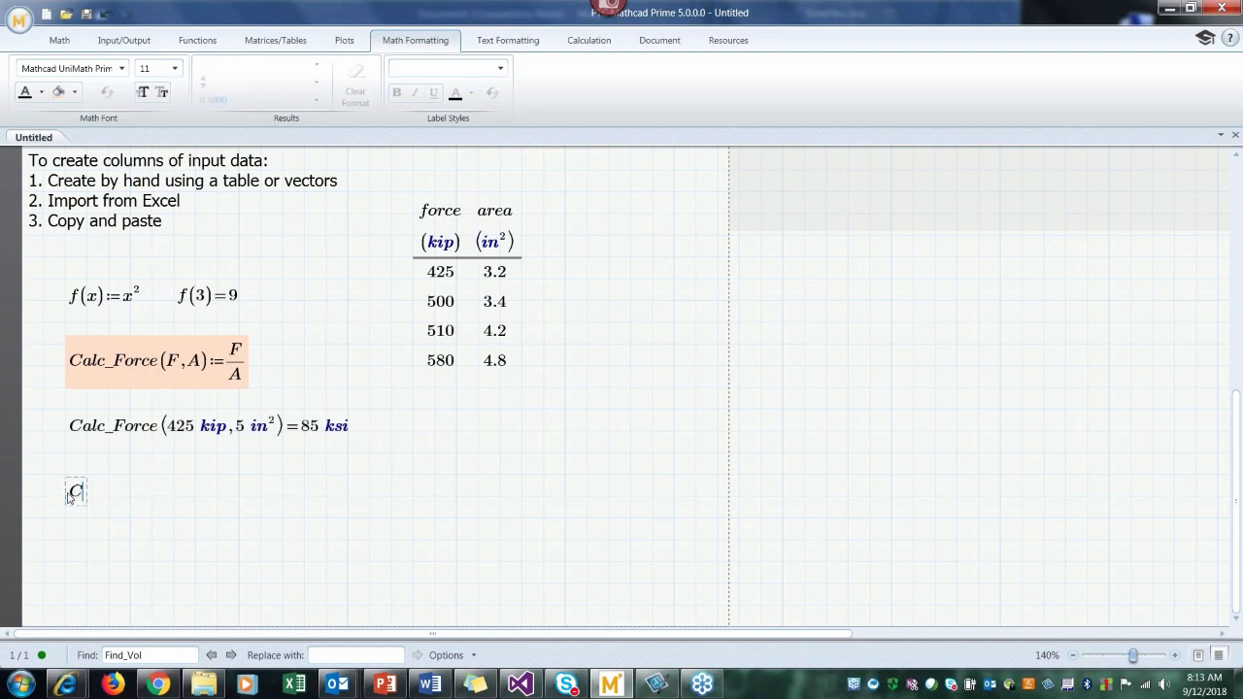
text(alc_Force()
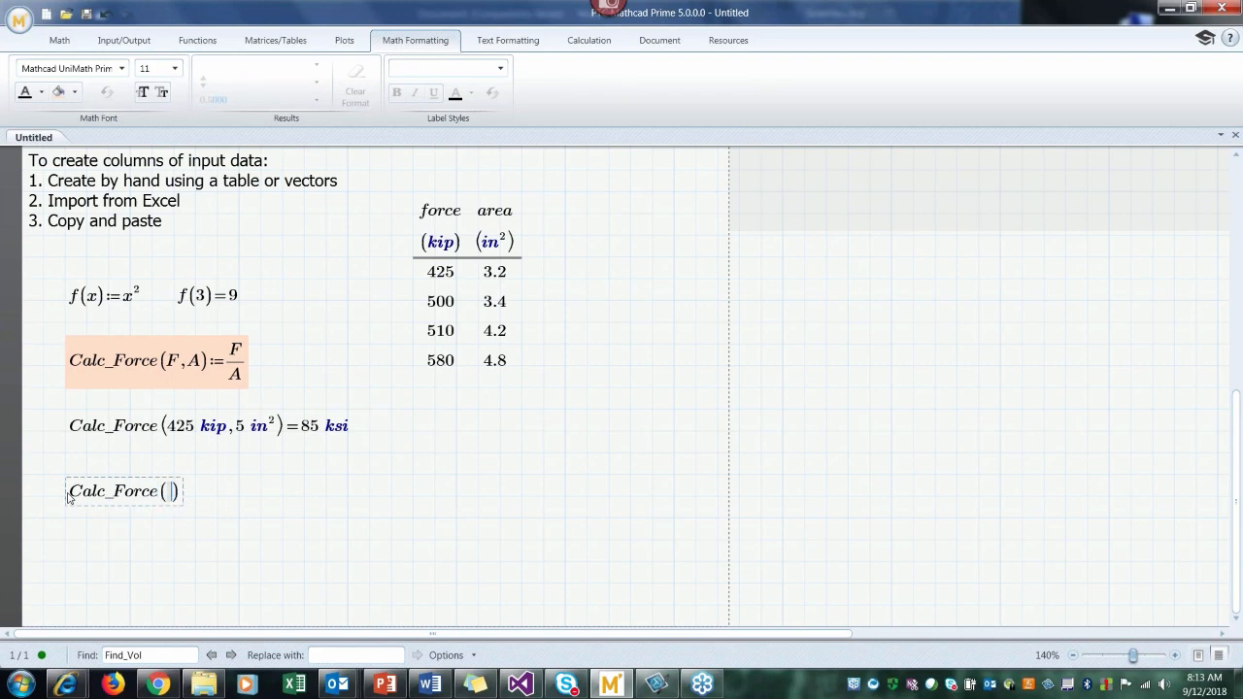
text(force,area)
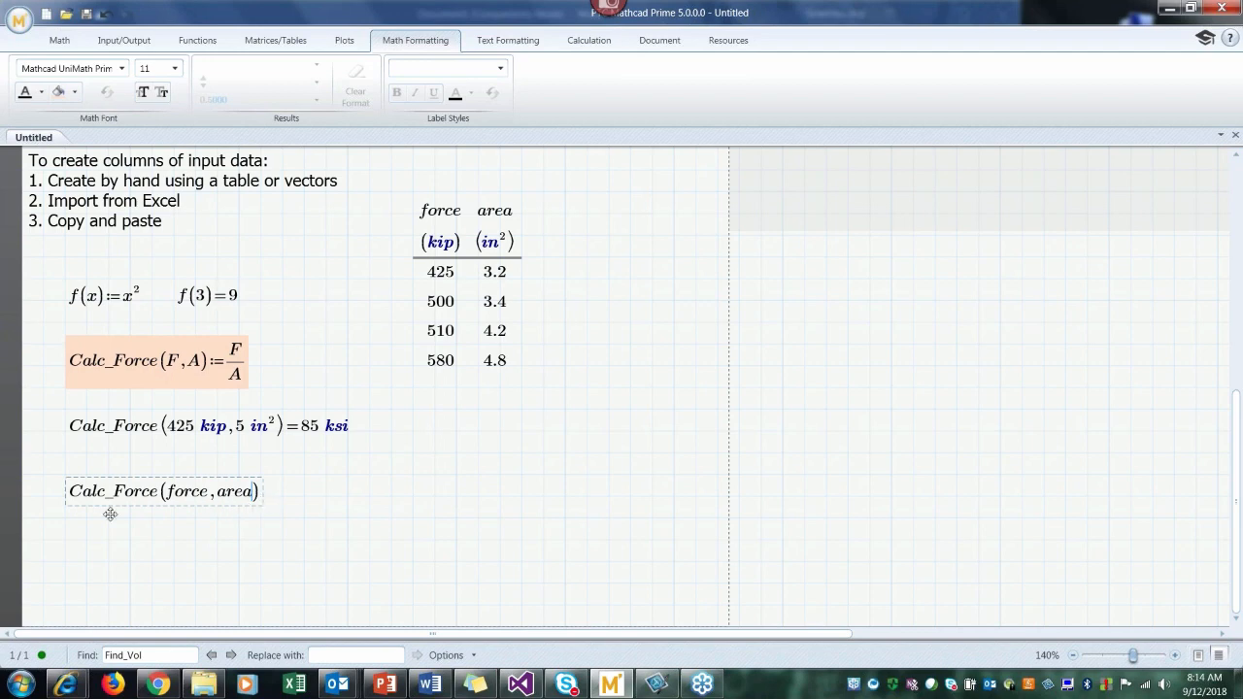
click(71, 499)
text(:=)
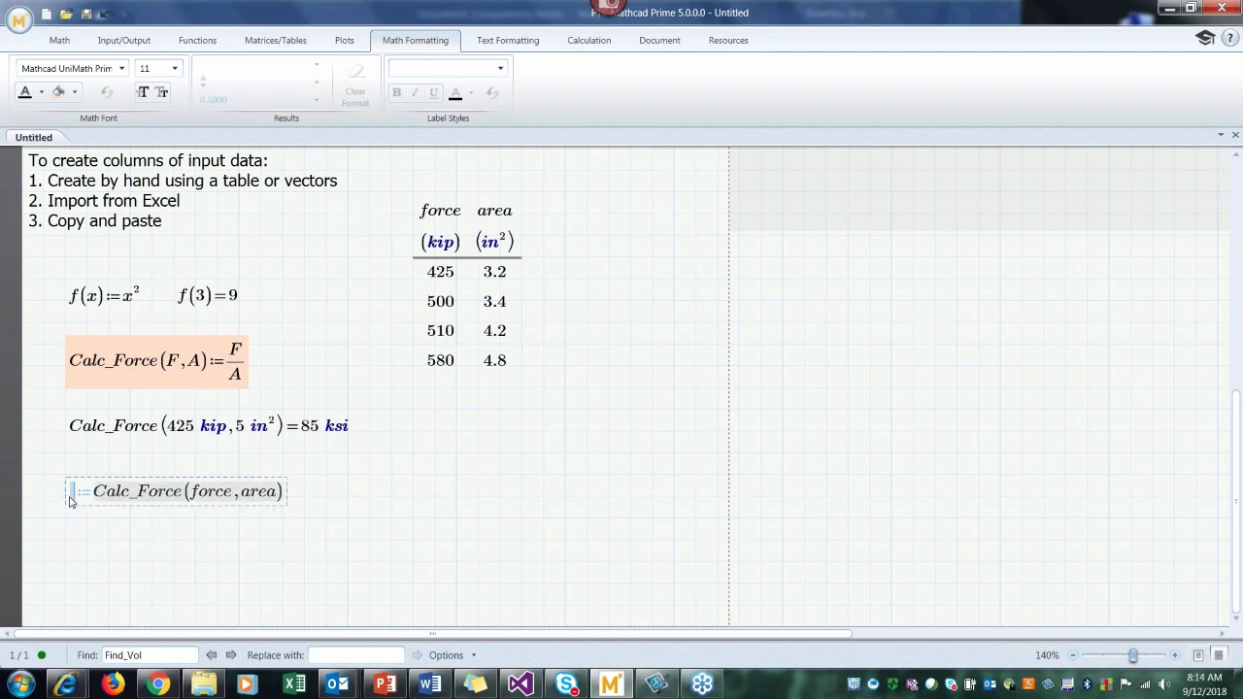
text(s)
key(ctrl+g)
text(2)
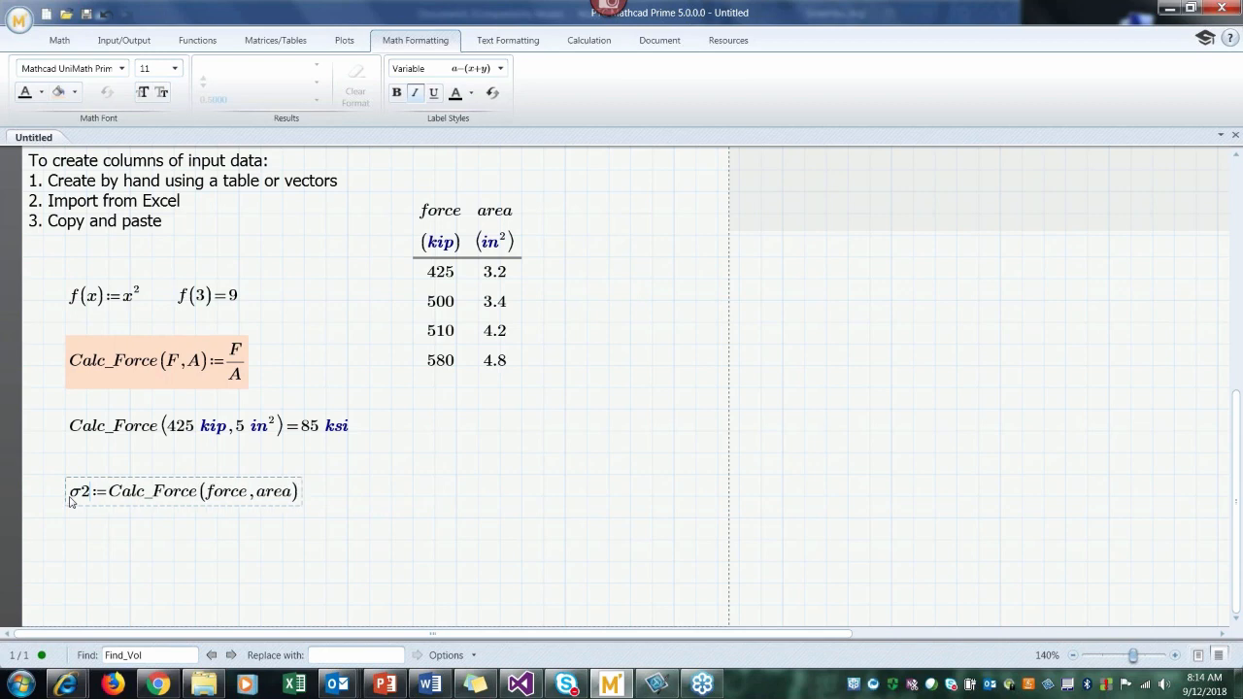
click(131, 561)
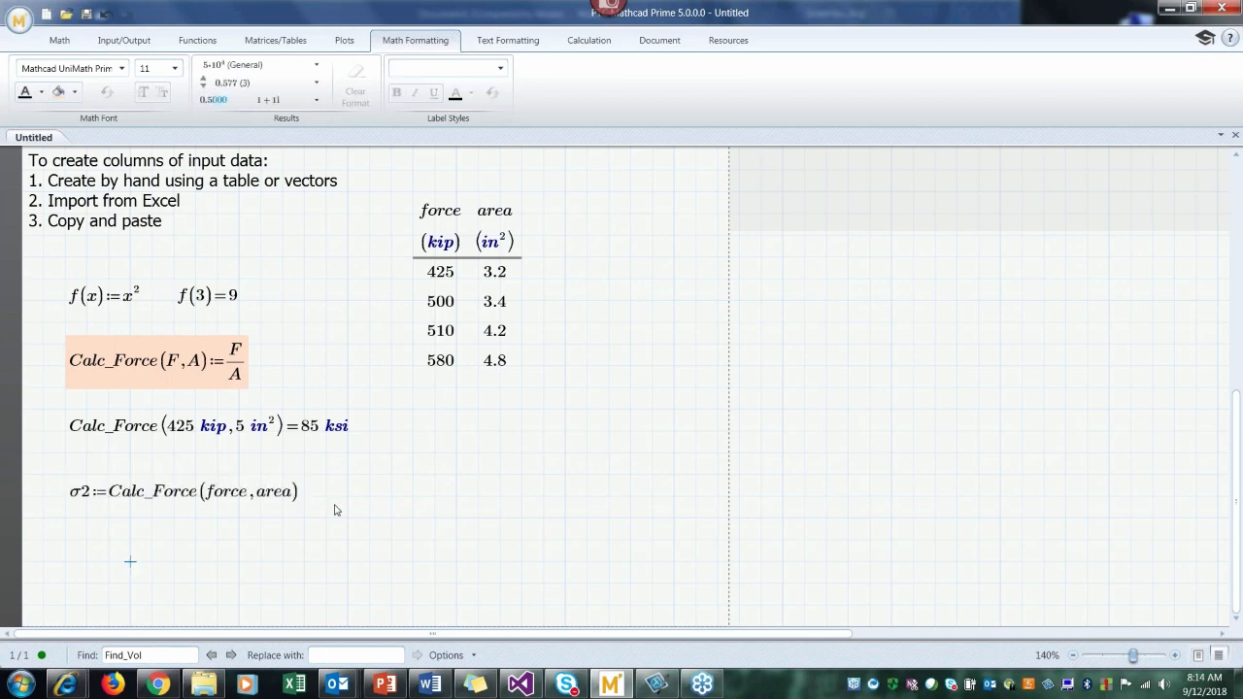
Step: Evaluate σ2 beside its definition and set the result unit to ksi
click(367, 498)
text(s)
key(ctrl+g)
text(2 )
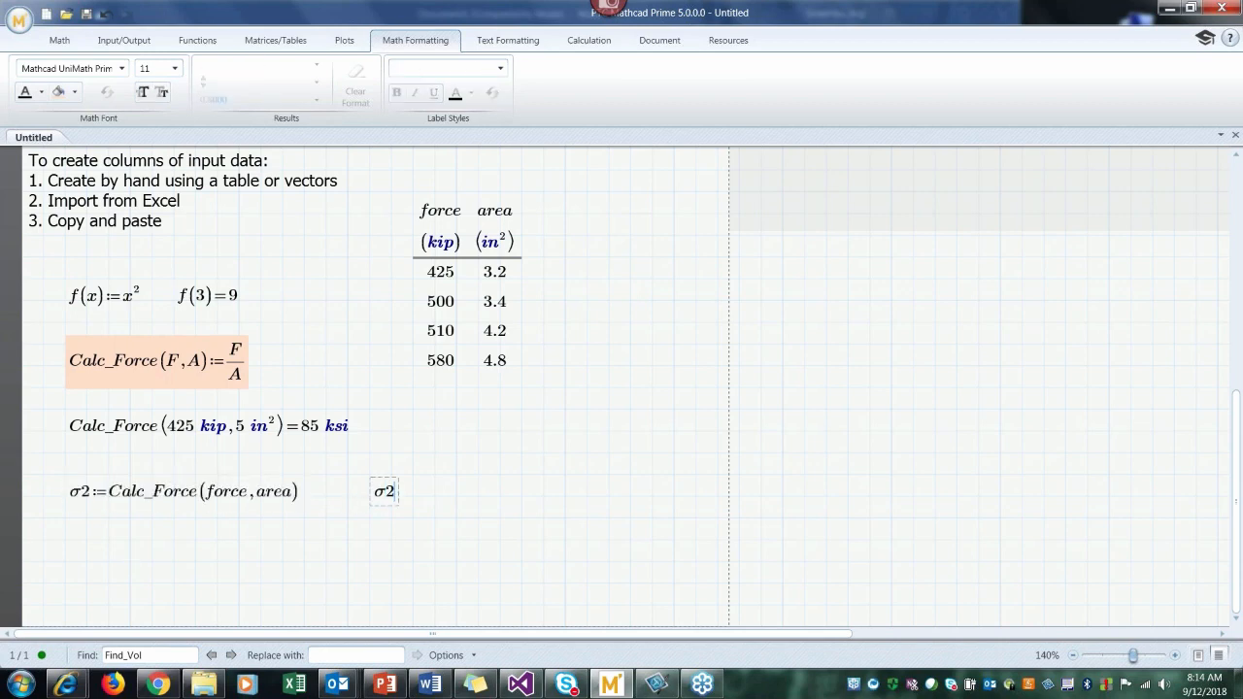
text(=)
key(BackSpace)
key(BackSpace)
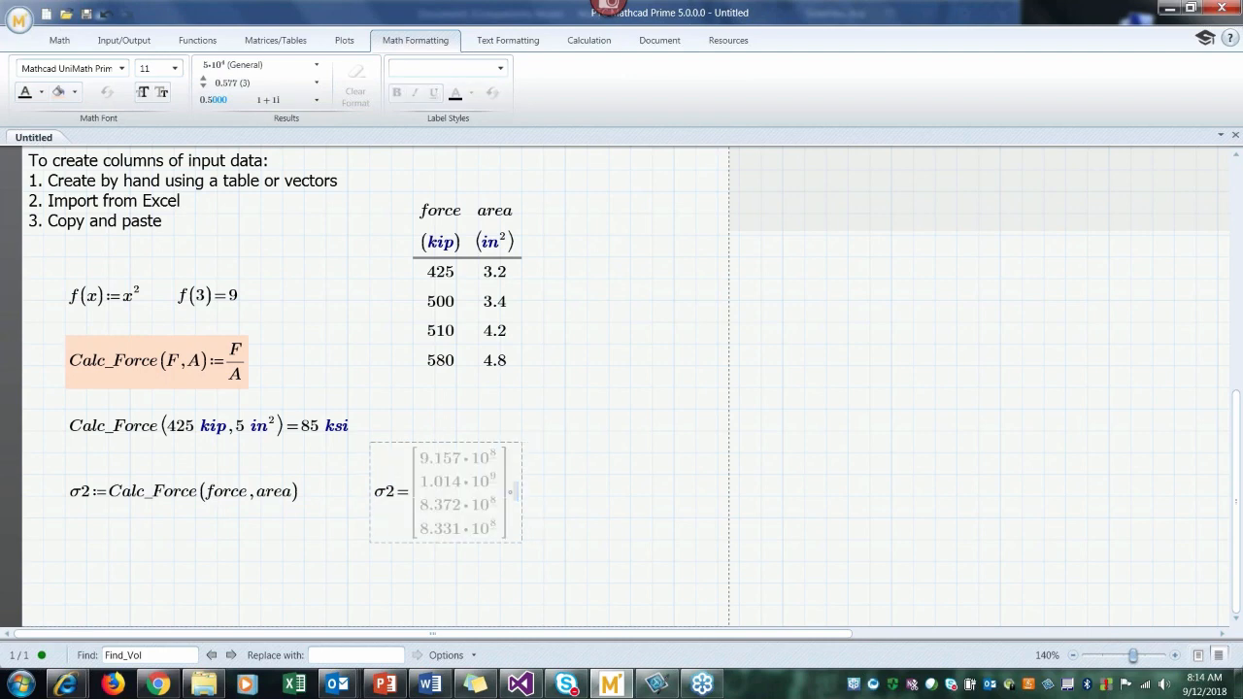
text(ksi)
click(369, 561)
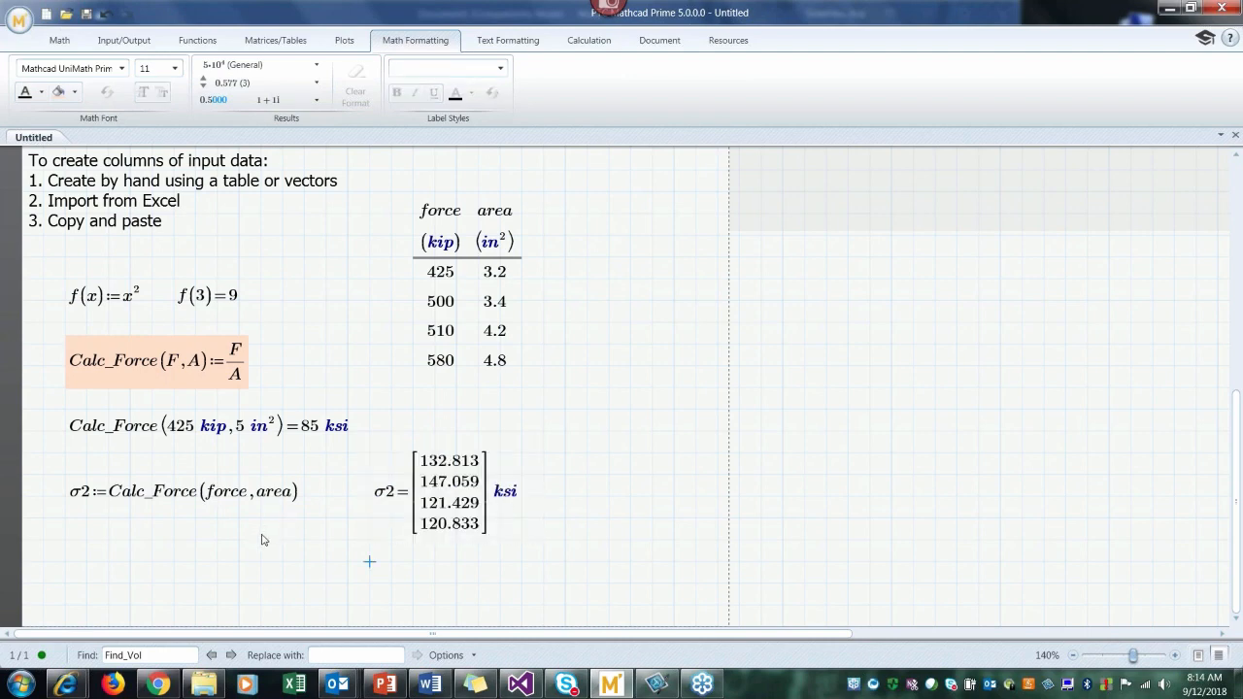
Step: Duplicate the σ2 definition directly below the original
drag(258, 537, 194, 497)
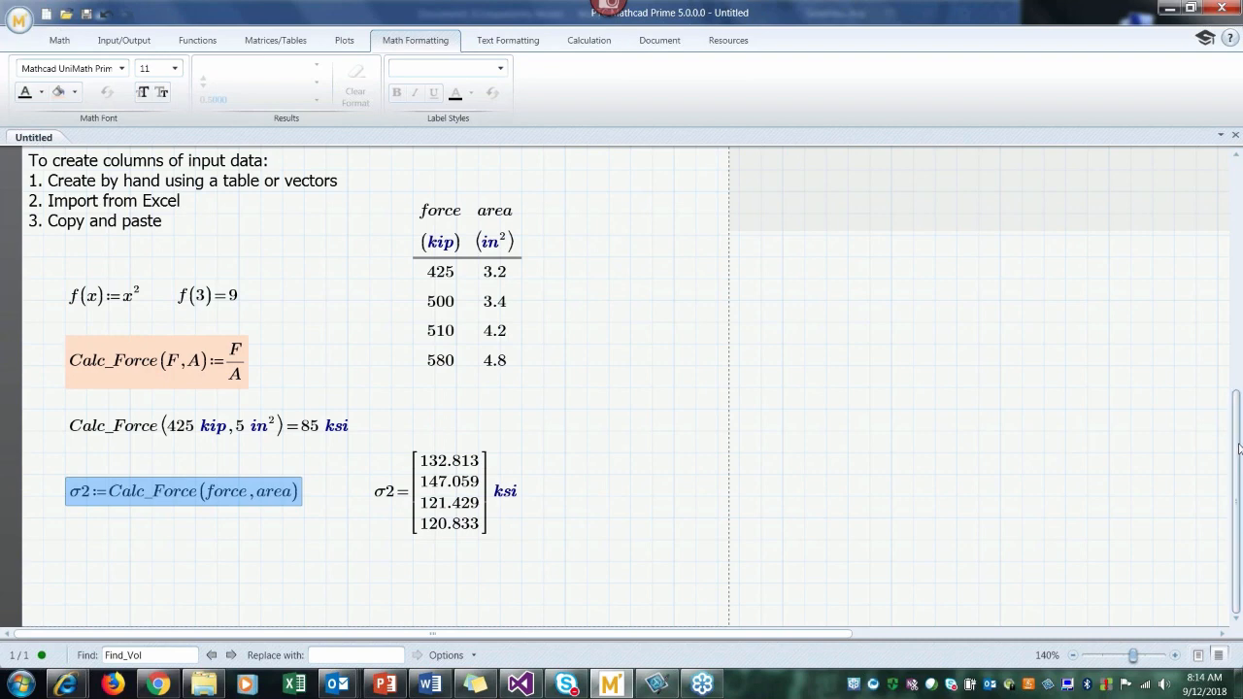
click(65, 564)
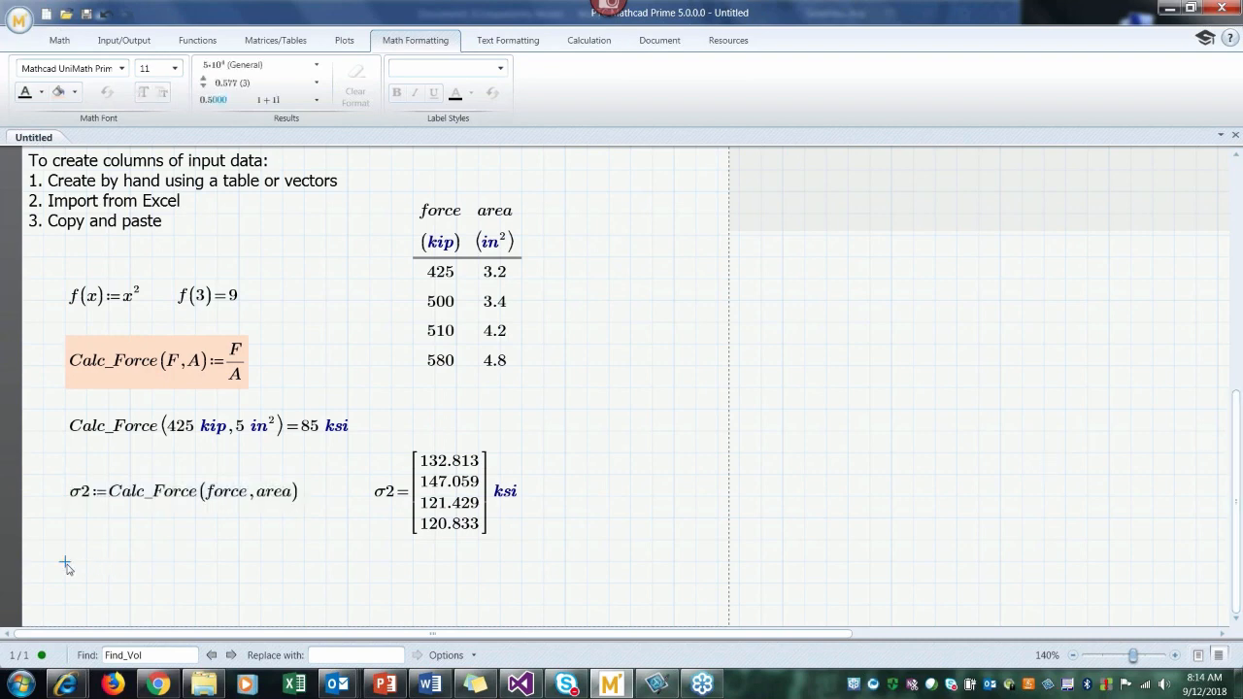
click(42, 496)
click(103, 512)
click(65, 584)
key(ctrl+v)
click(326, 584)
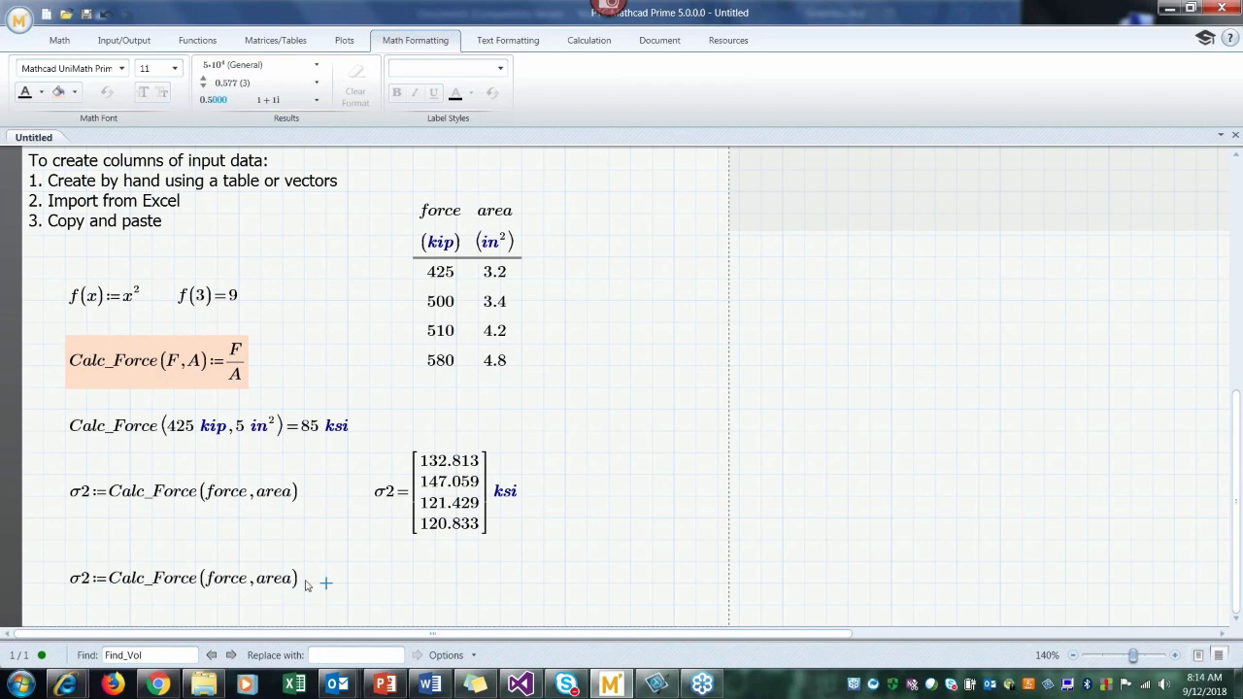
Step: Evaluate the duplicated σ2 definition inline with ksi as the result unit
click(301, 582)
text(=)
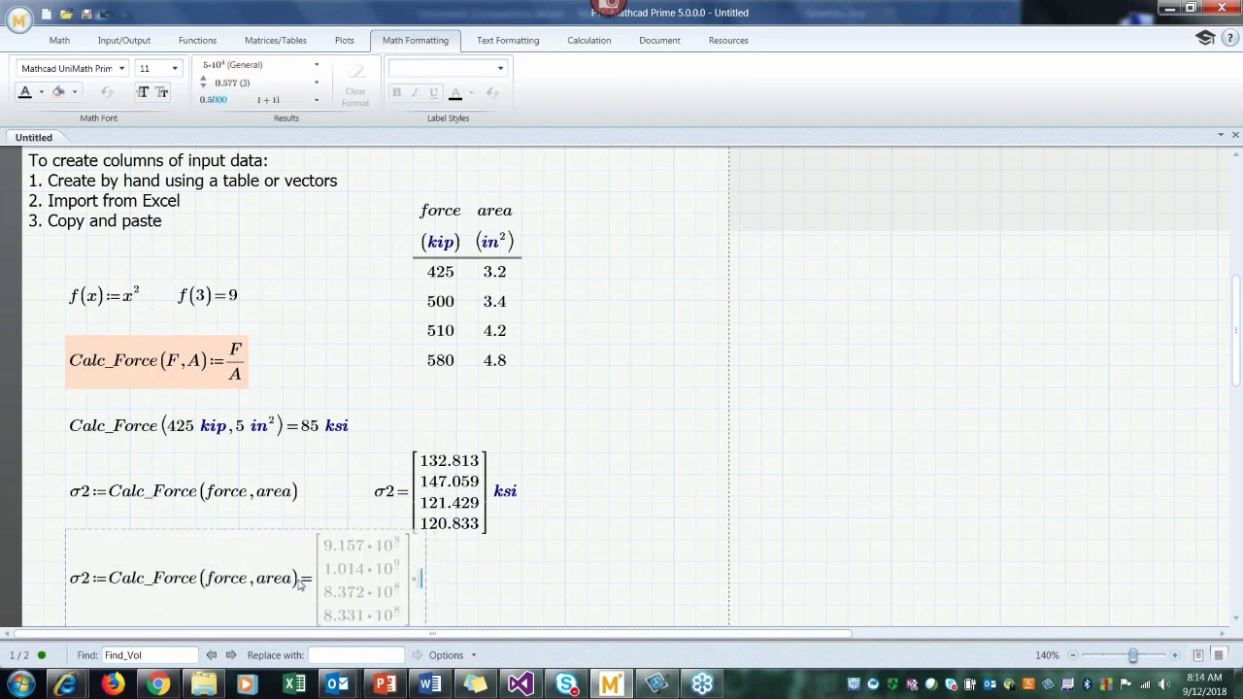
text(ksi)
key(Return)
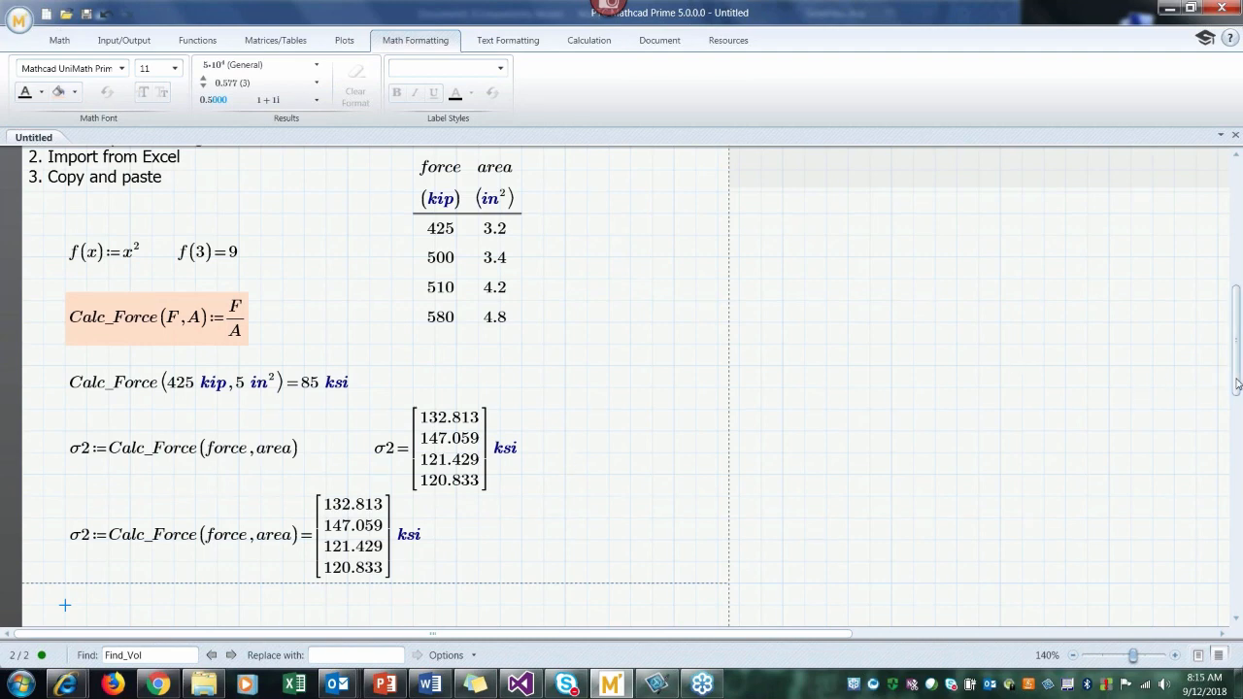
Step: Highlight the standalone σ2 result beside the first definition with a light green background
drag(1236, 384, 1235, 405)
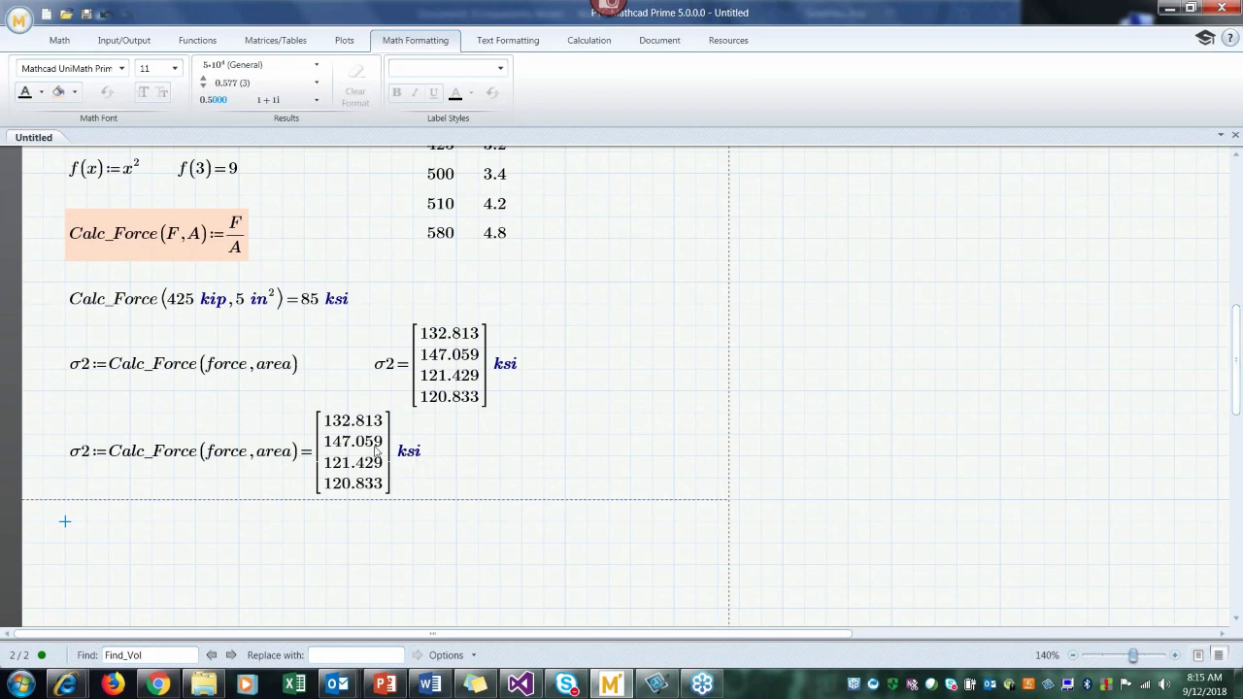
click(75, 454)
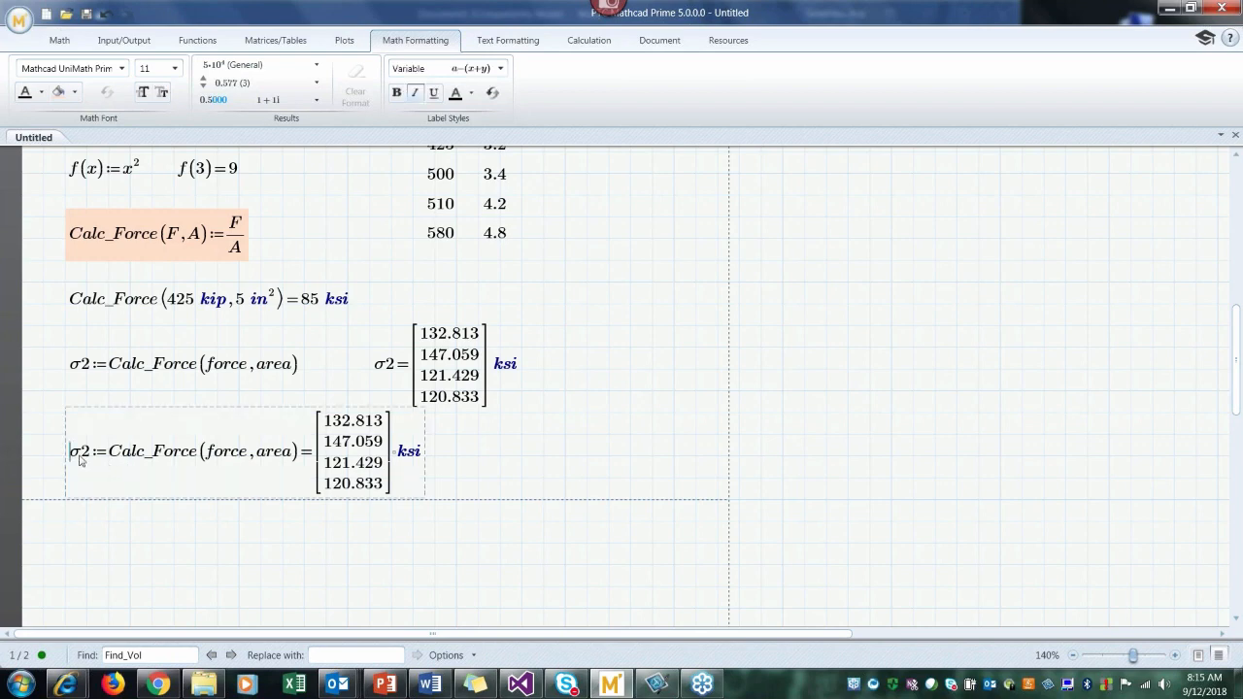
drag(604, 367, 453, 357)
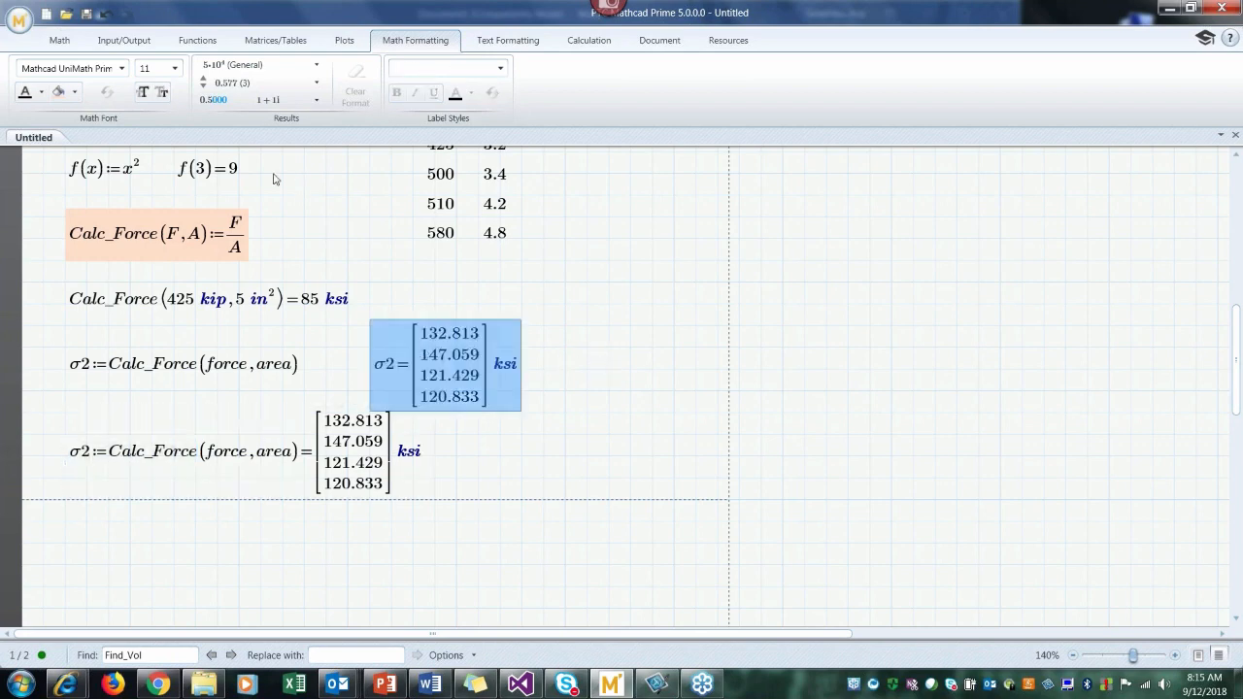
click(75, 98)
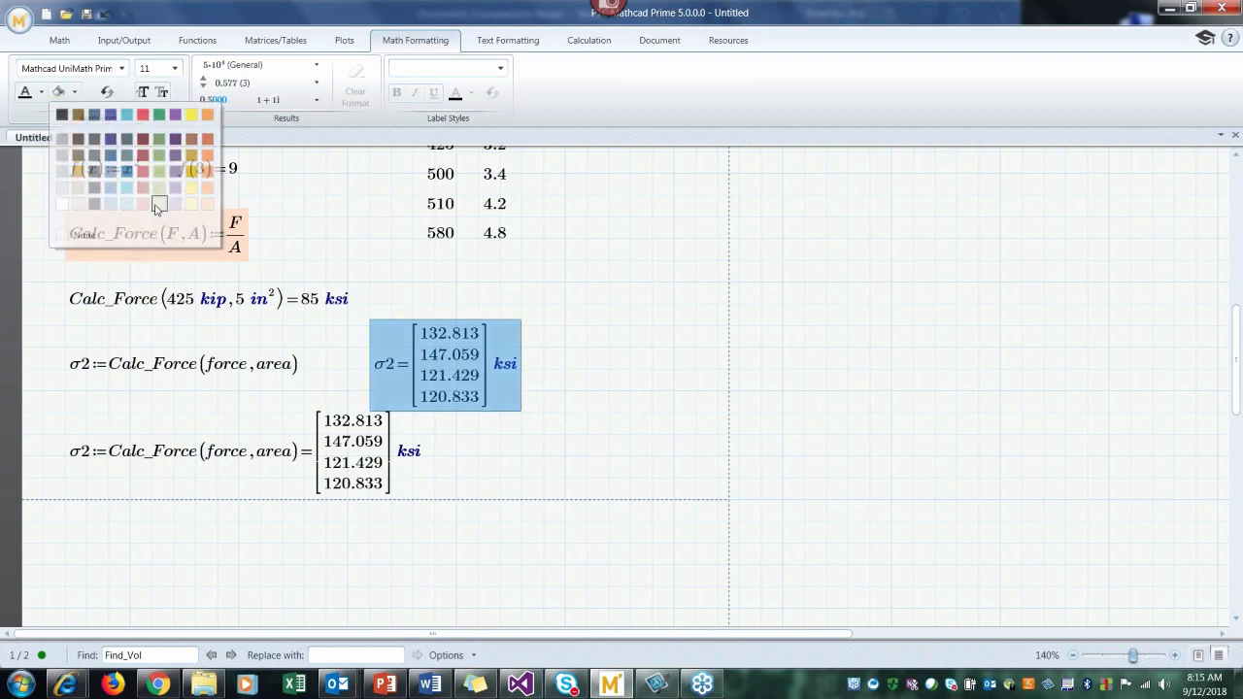
click(158, 201)
click(587, 391)
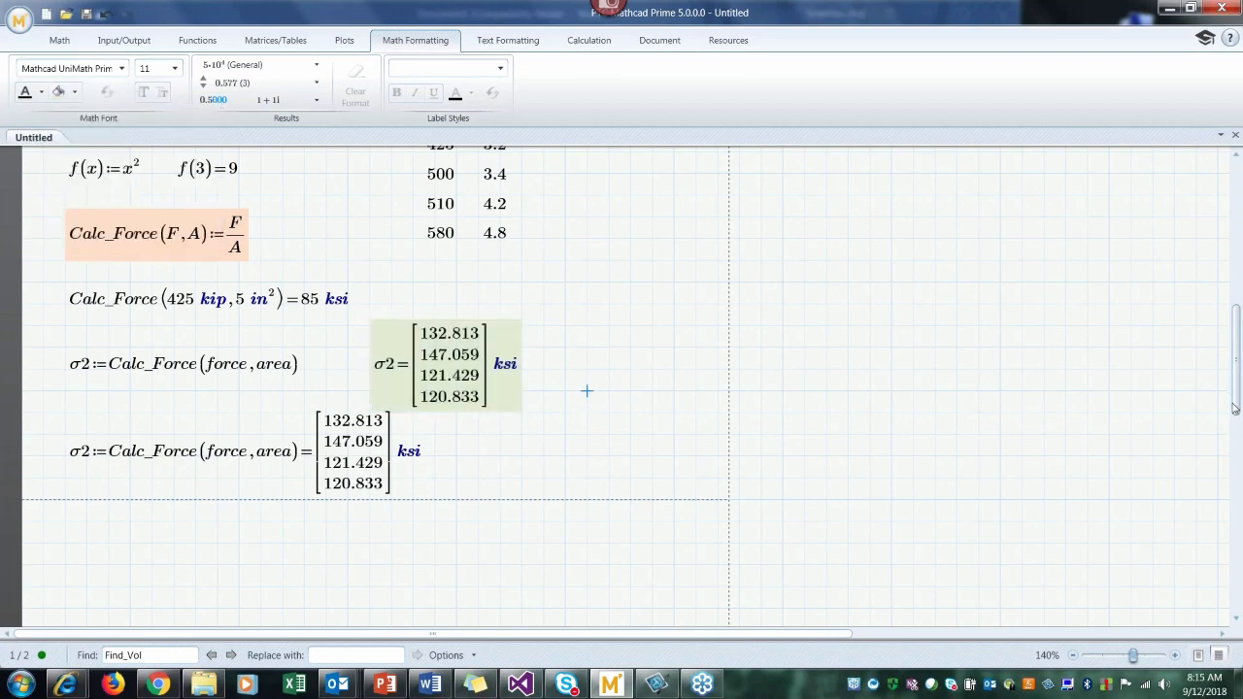
Step: Insert an XY plot in the blank area below the inline σ2 evaluation
drag(1234, 409, 1235, 470)
click(63, 301)
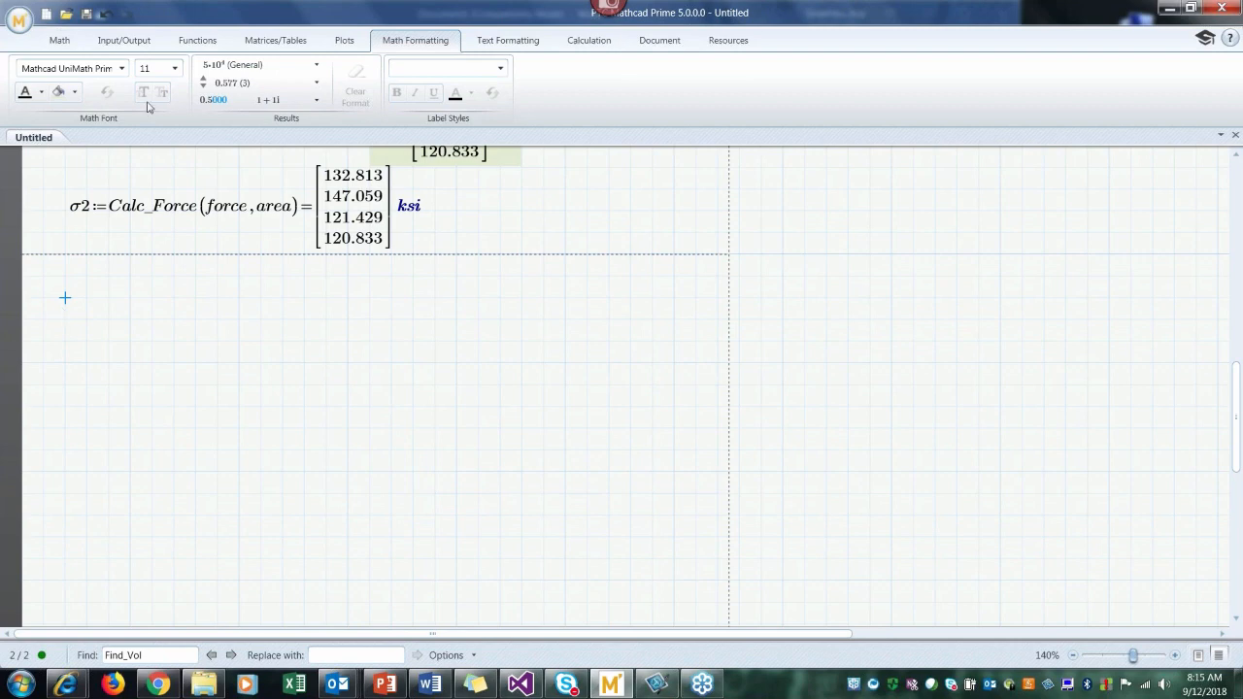
click(345, 43)
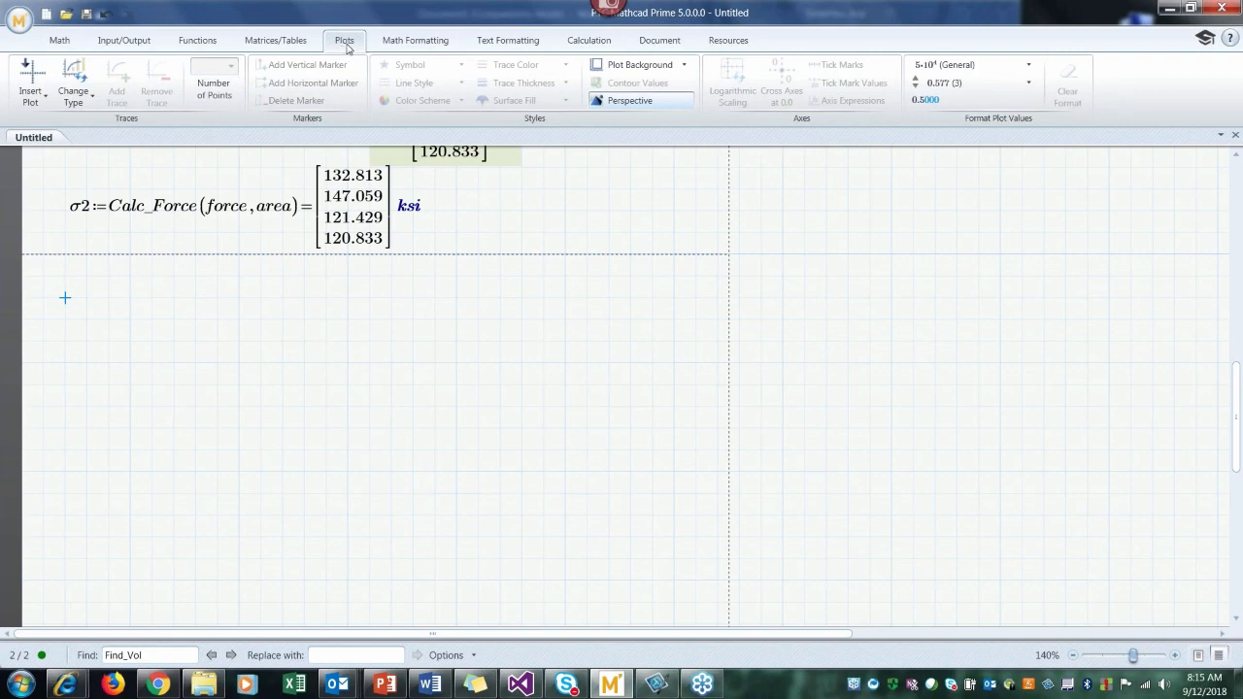
click(37, 104)
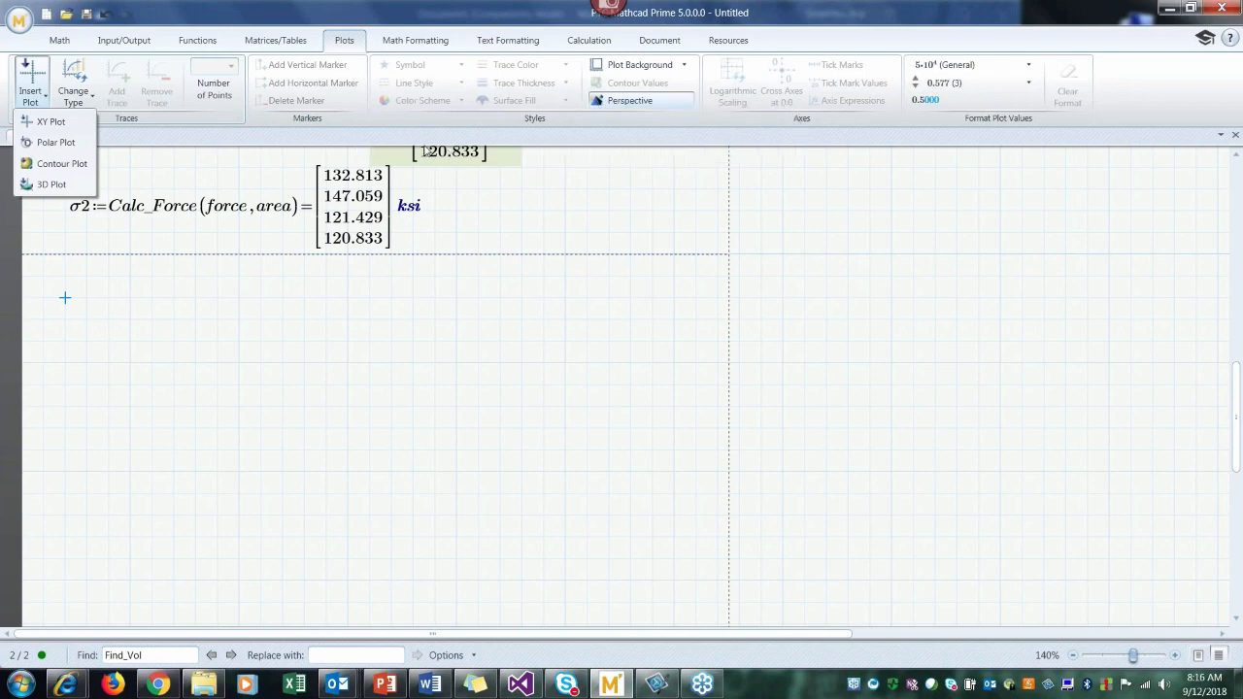
click(68, 303)
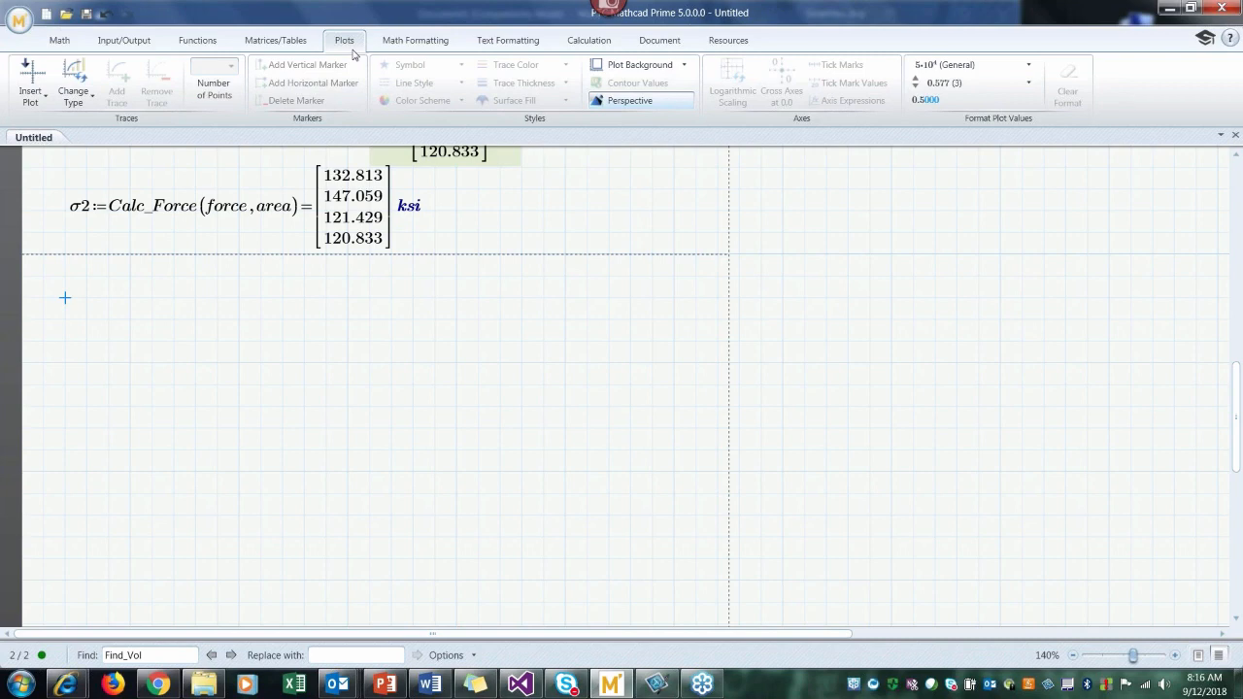
click(62, 43)
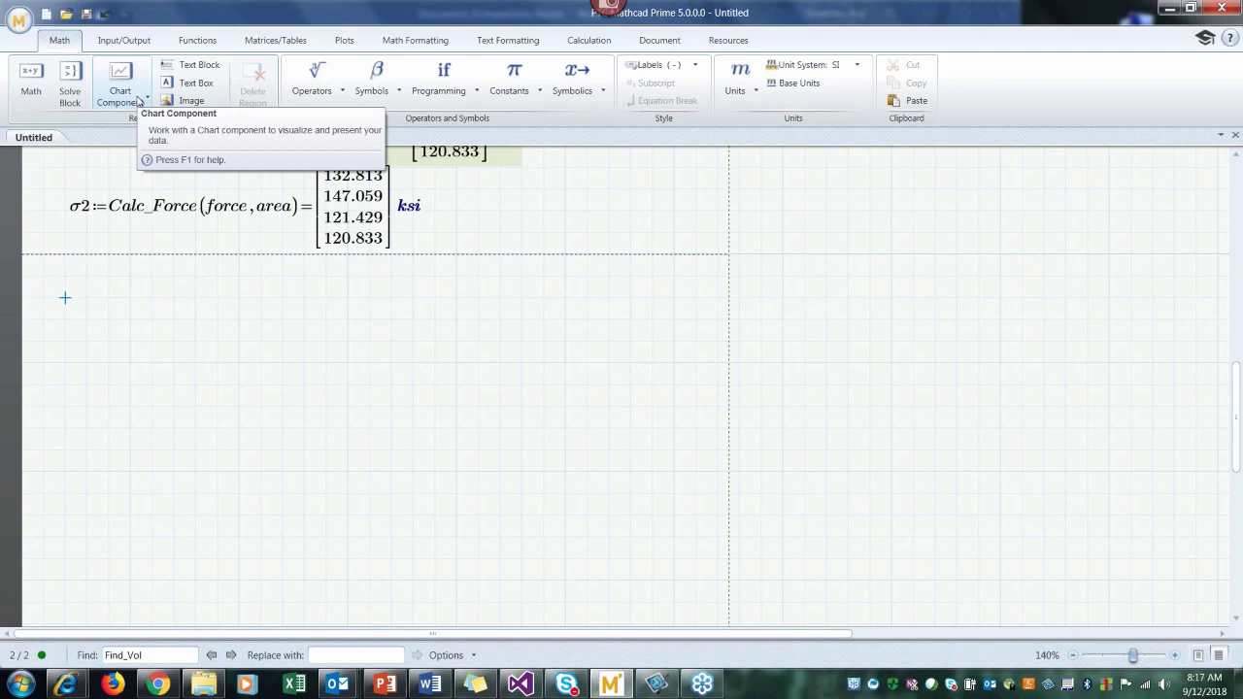
click(345, 43)
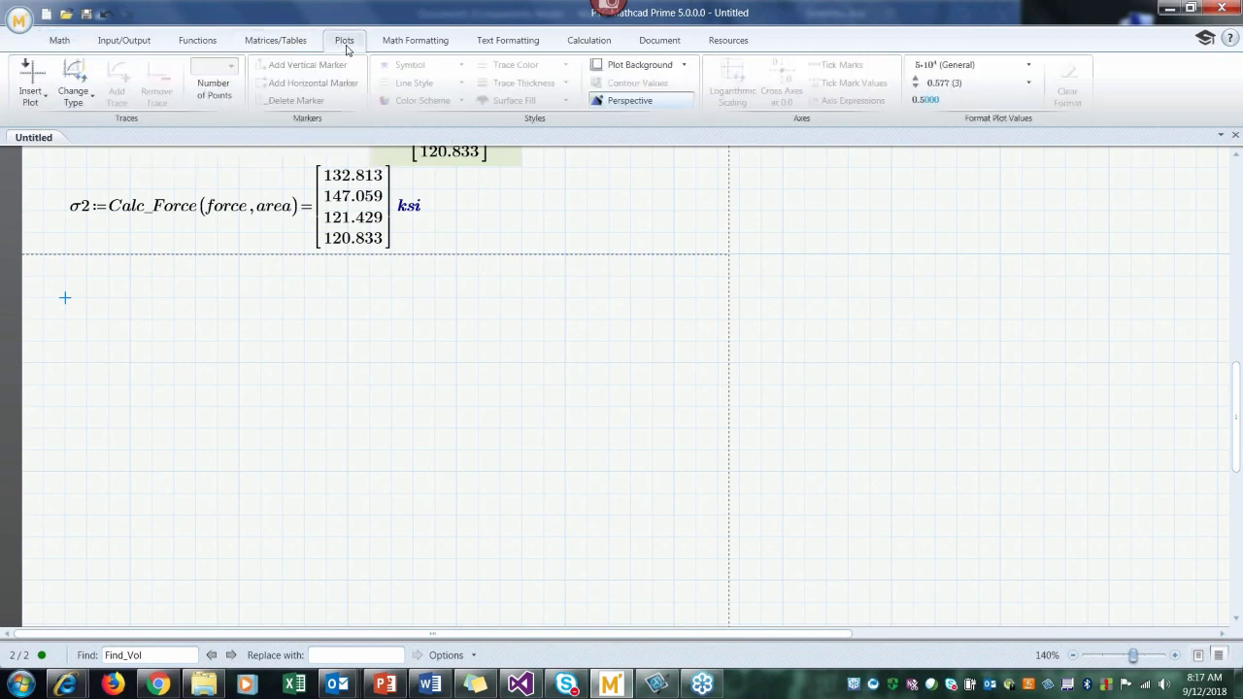
click(42, 100)
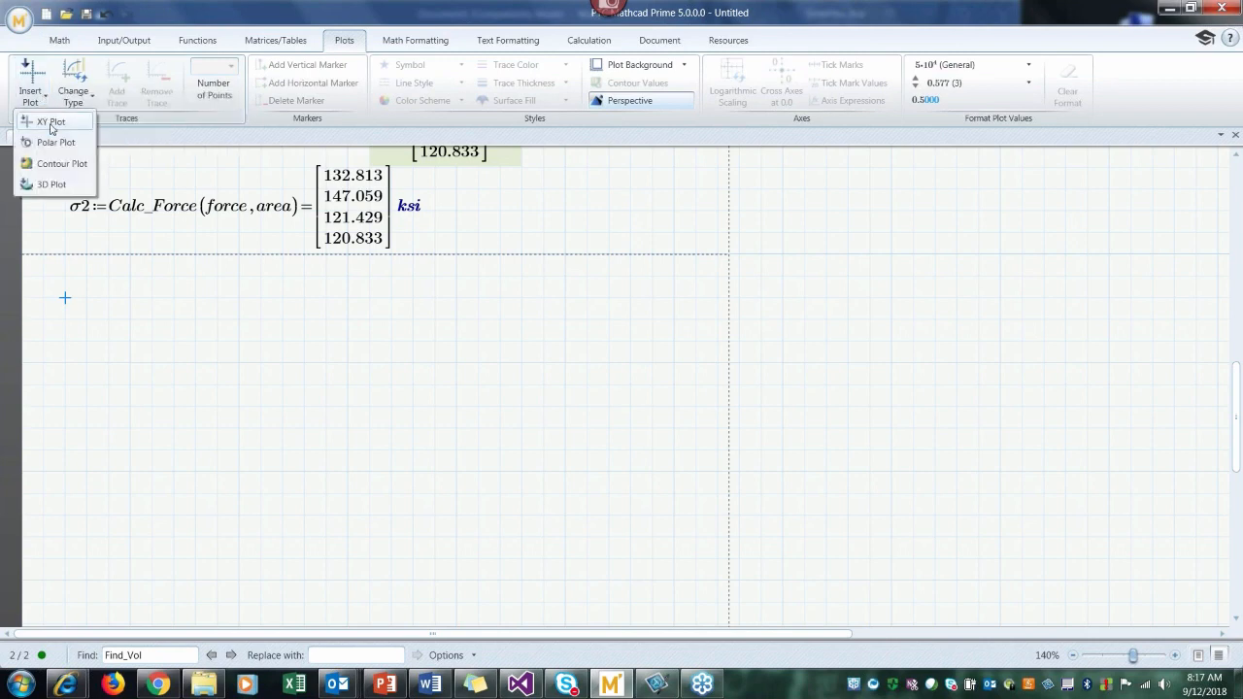
click(47, 121)
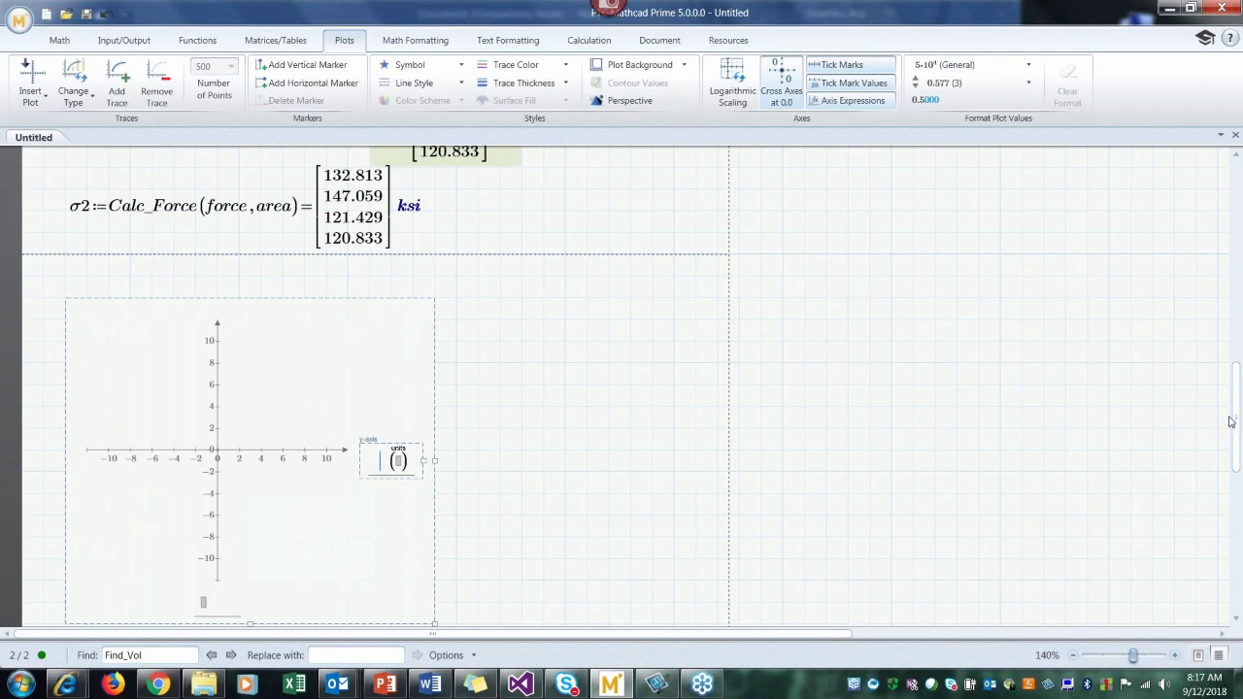
Step: Assign force to the plot's x-axis with kip as its unit
scroll(1238, 420, down, 2)
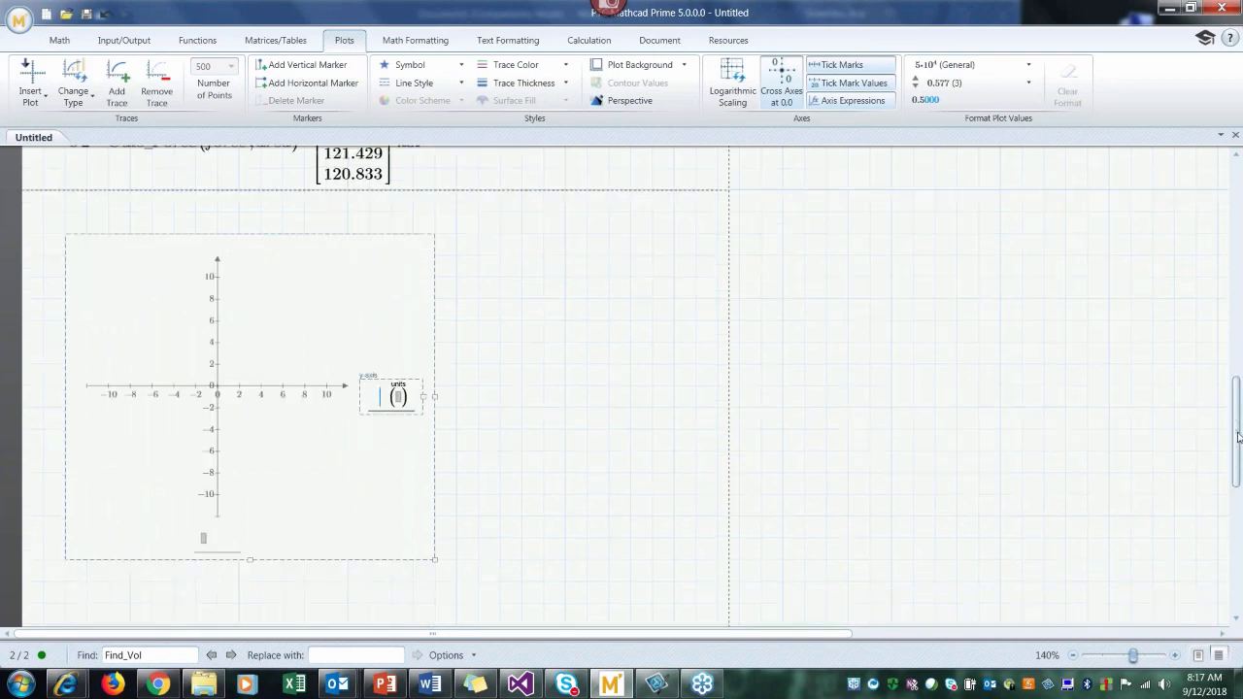
click(204, 539)
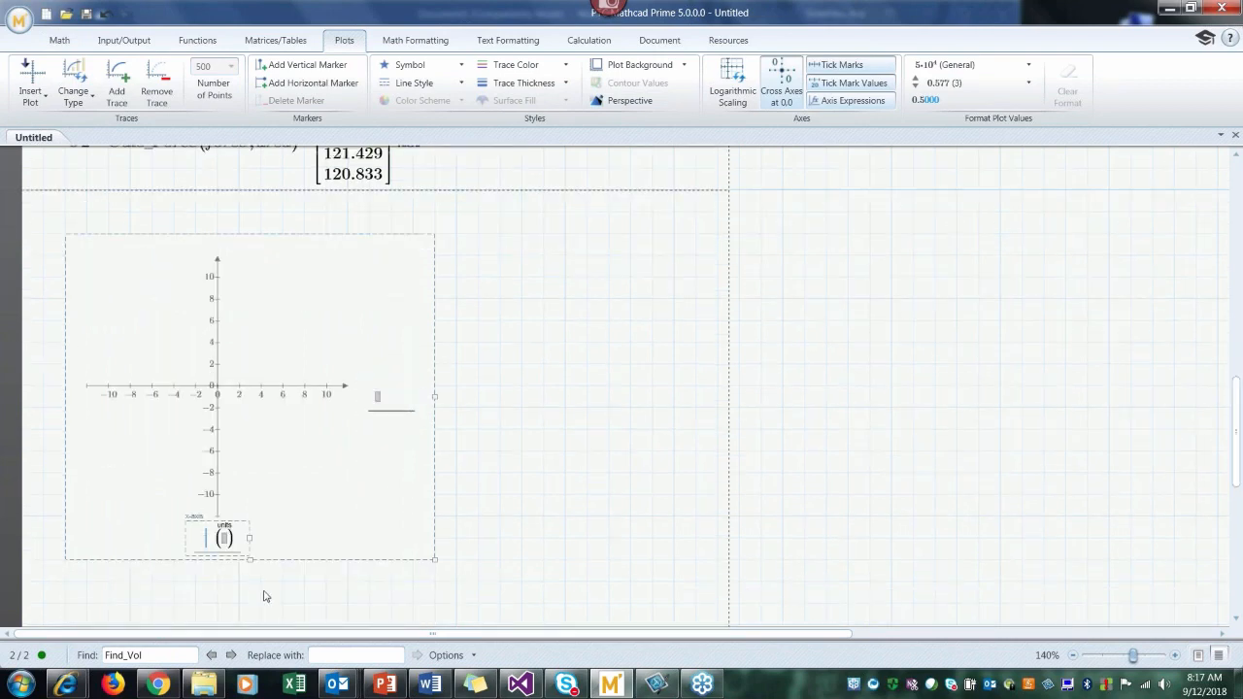
text(force)
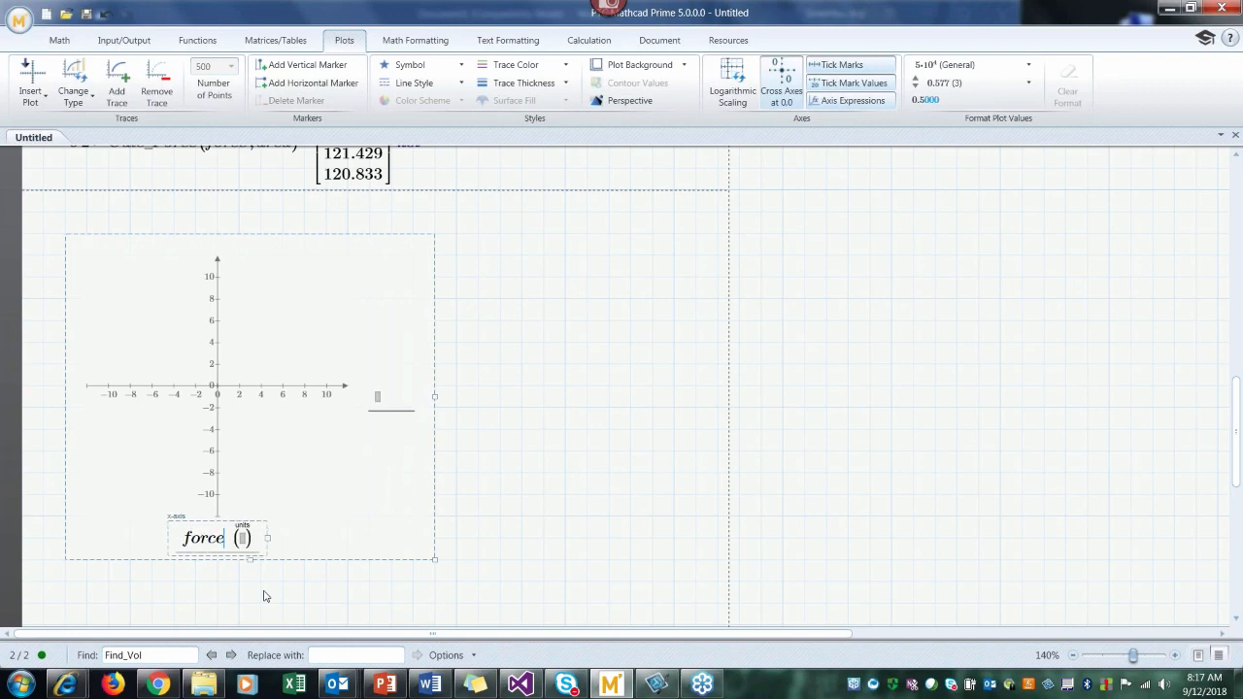
click(243, 547)
text(kip)
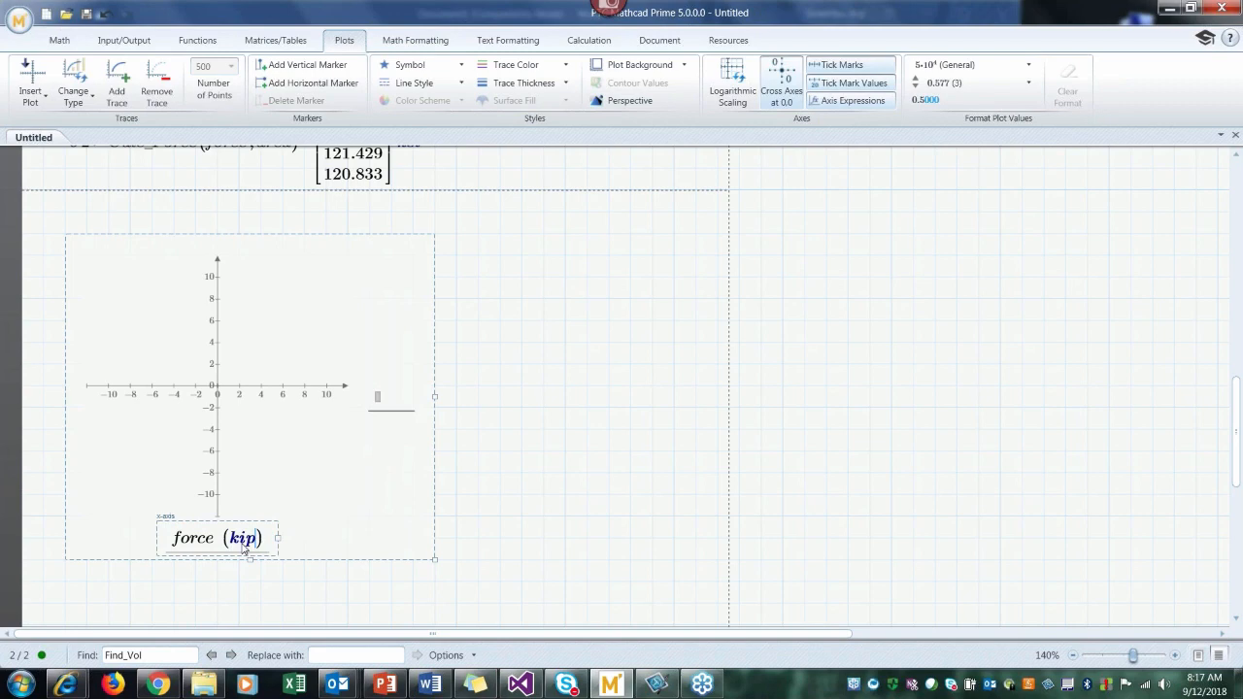
Step: Assign σ2 to the plot's y-axis with ksi as its unit
click(378, 404)
text(s)
key(ctrl+g)
text(2)
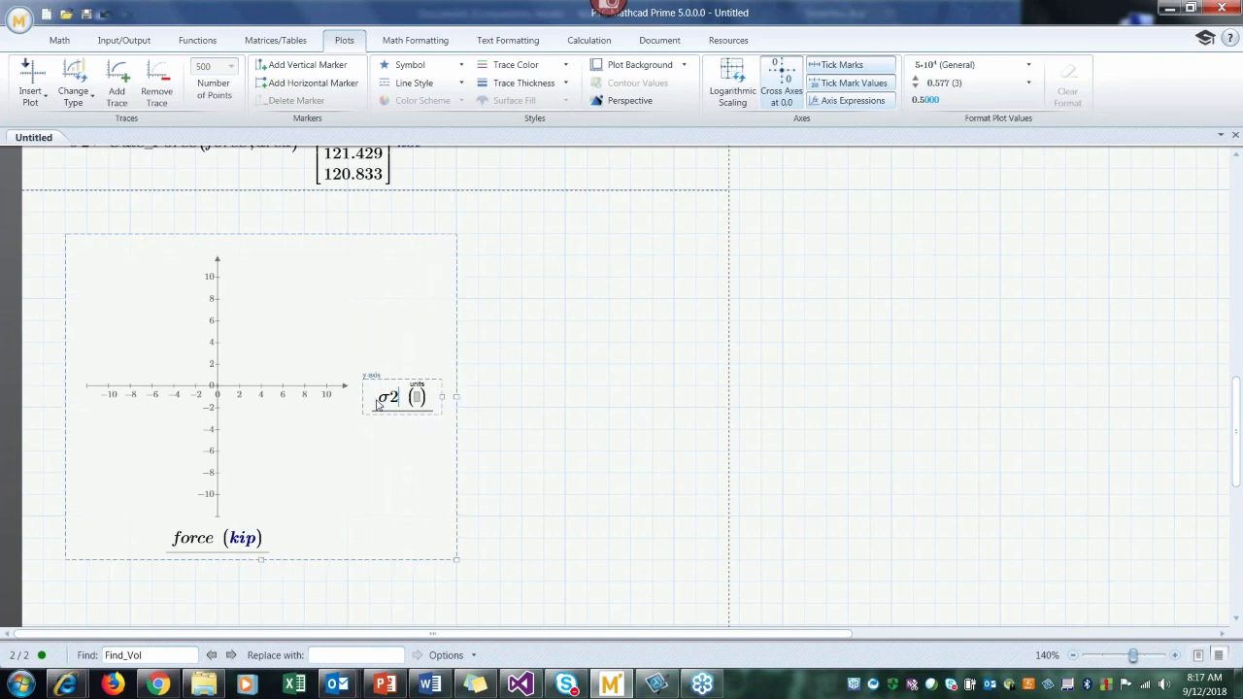
click(415, 398)
text(ksi)
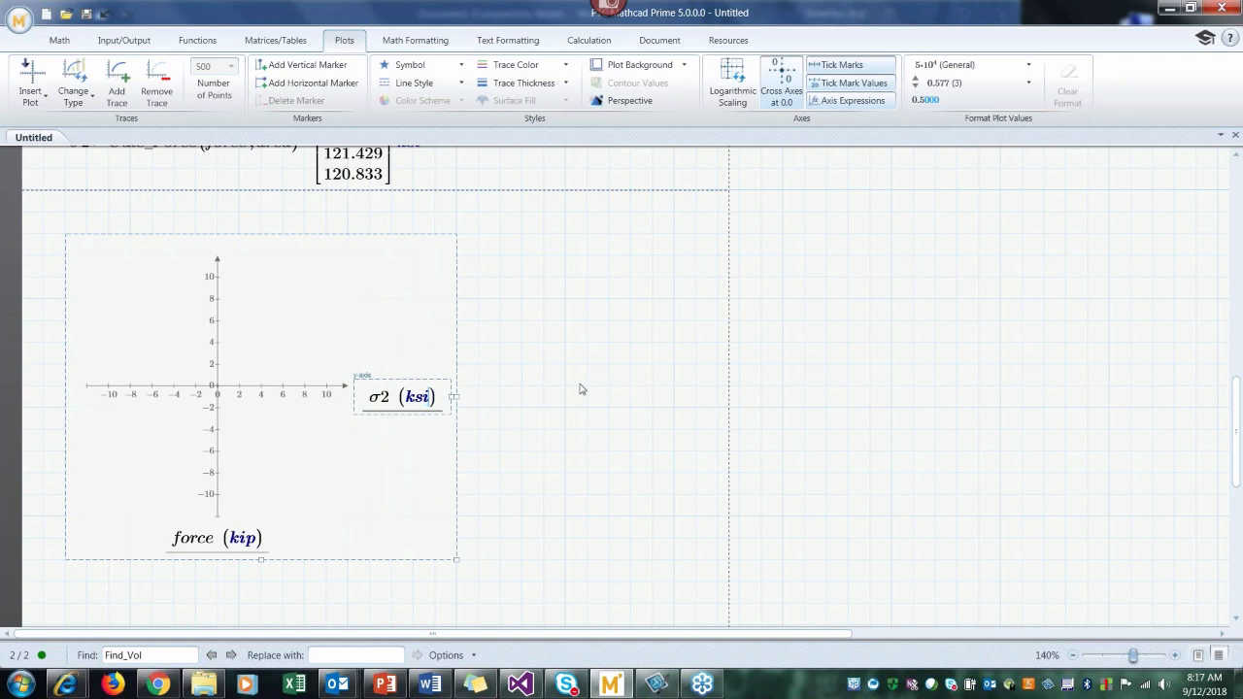
click(65, 581)
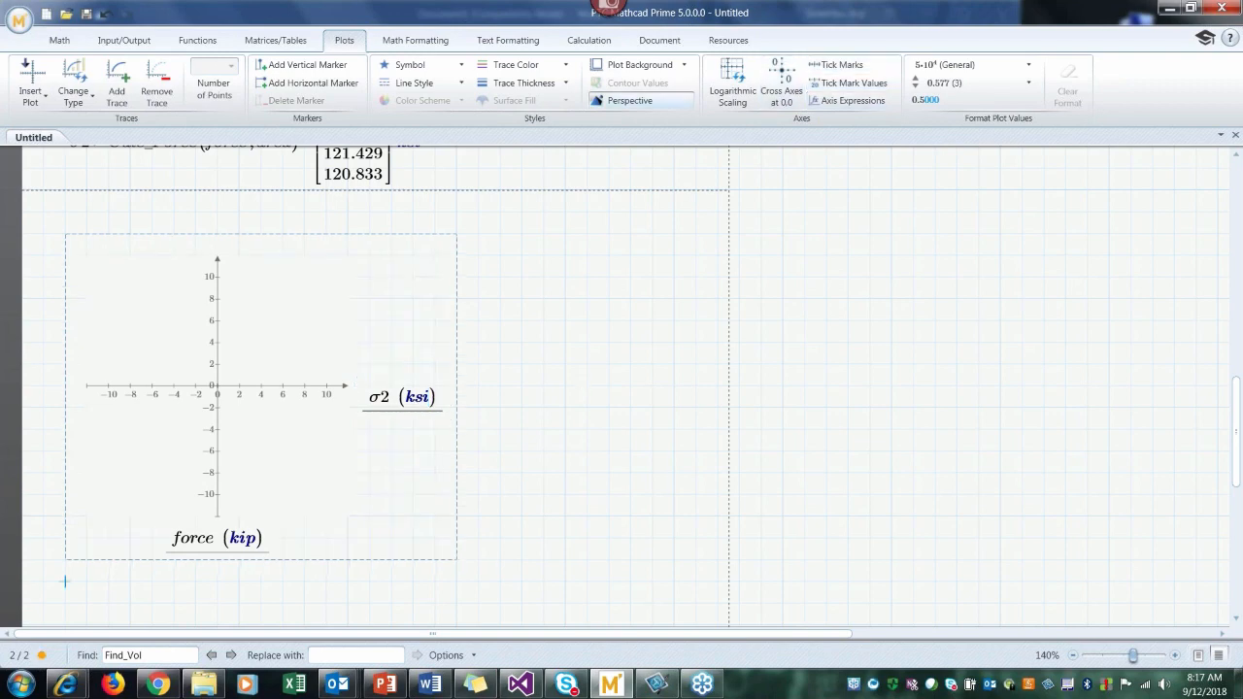
Step: Widen the XY plot so its frame spans most of the page width
click(327, 436)
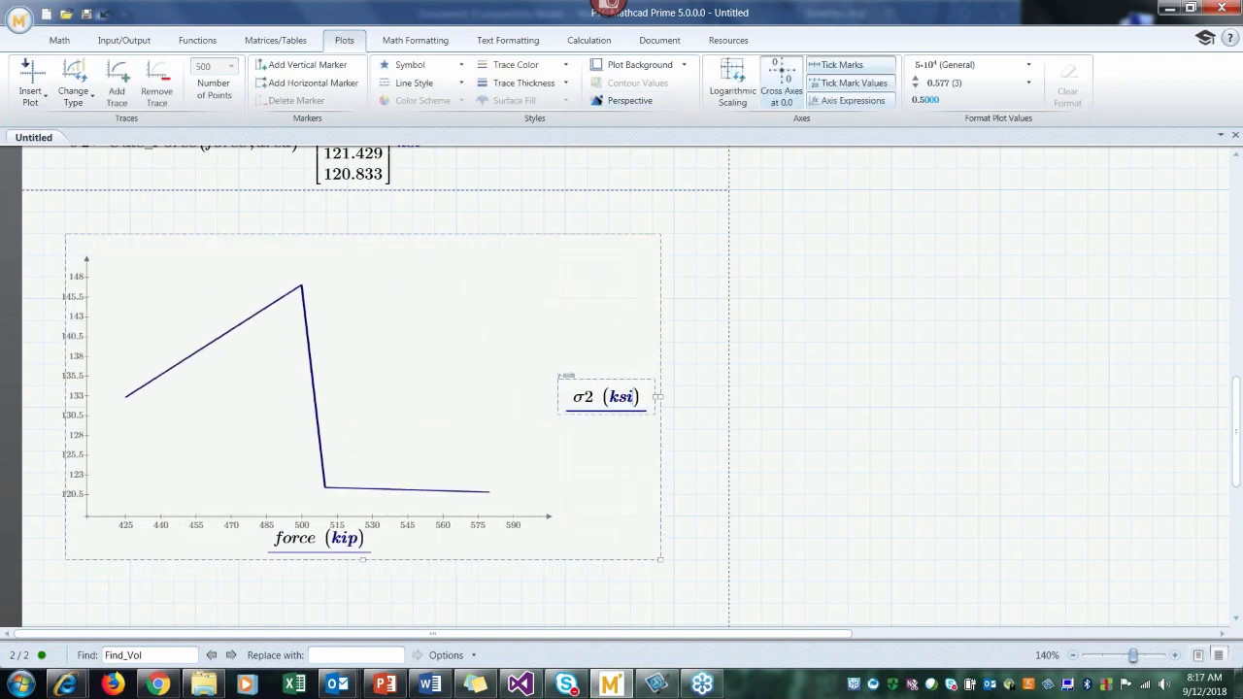
click(712, 436)
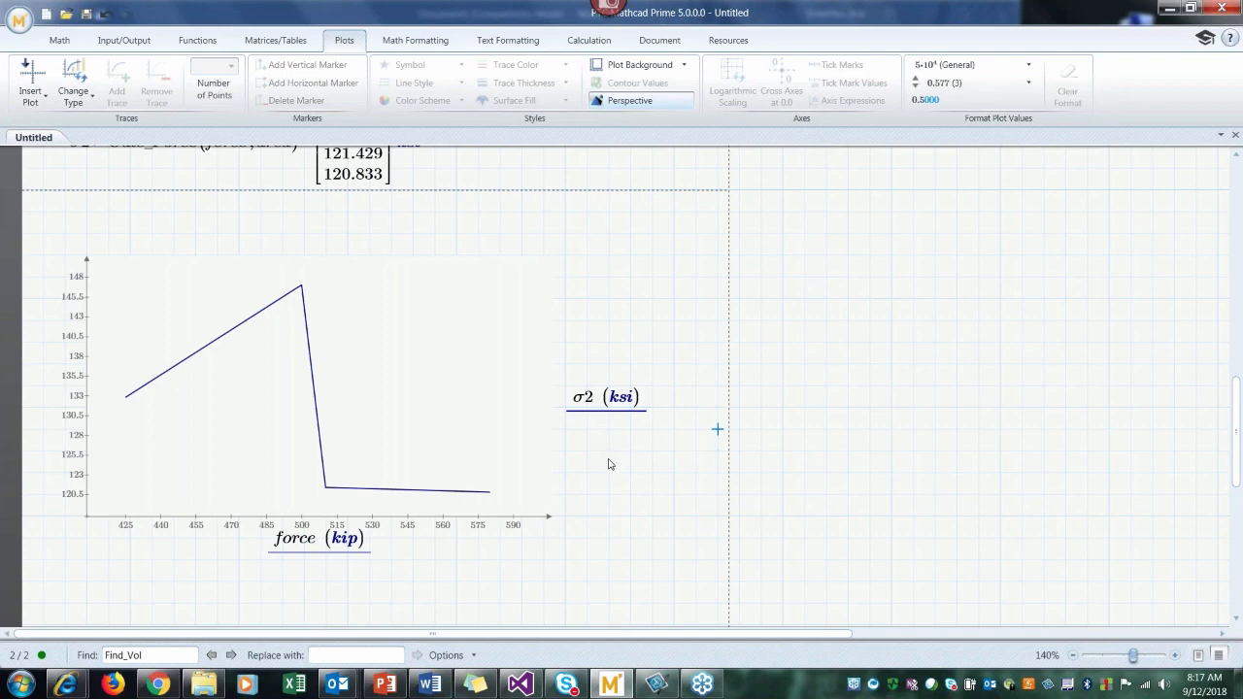
Step: Add a second trace below σ2 on the plot's y-axis with the expression σ2·2
click(587, 407)
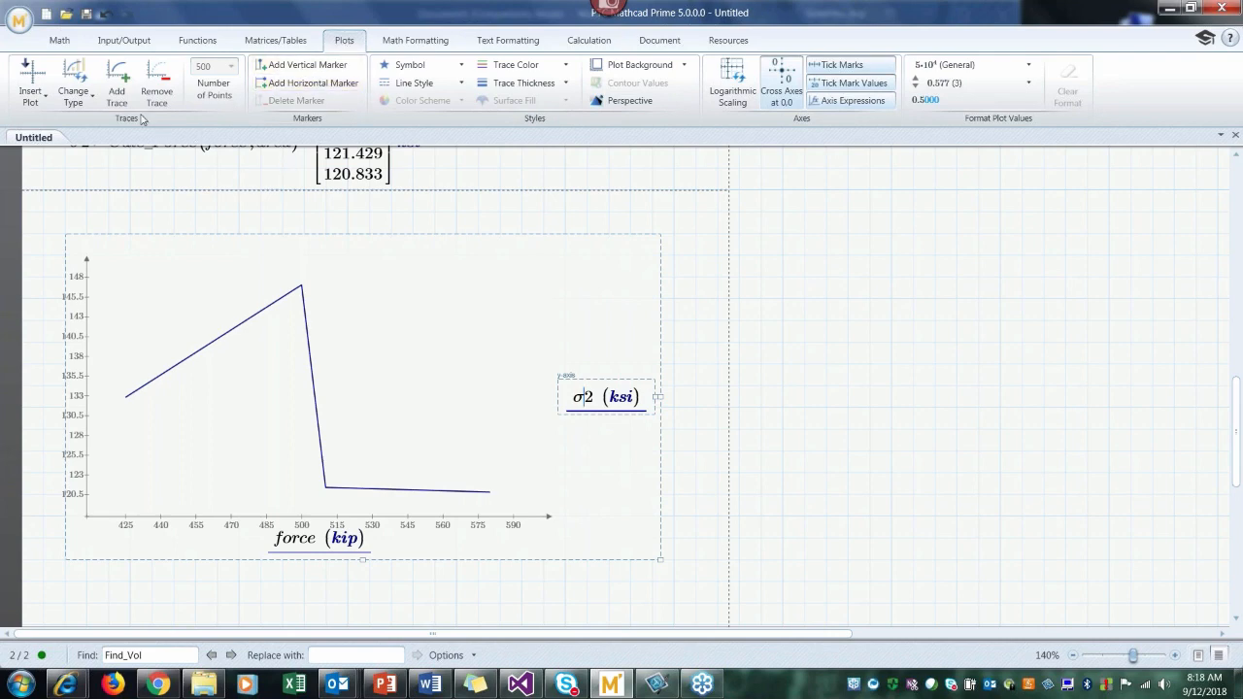
click(117, 97)
text(s)
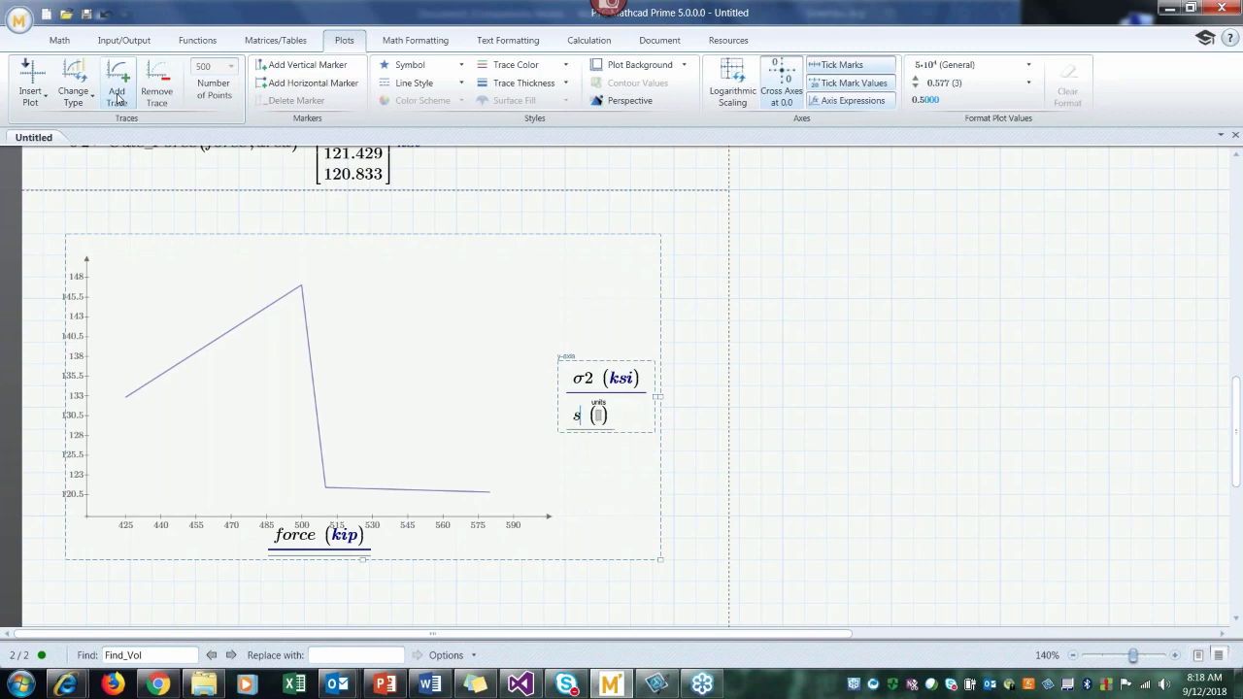
key(ctrl+g)
text(2*2)
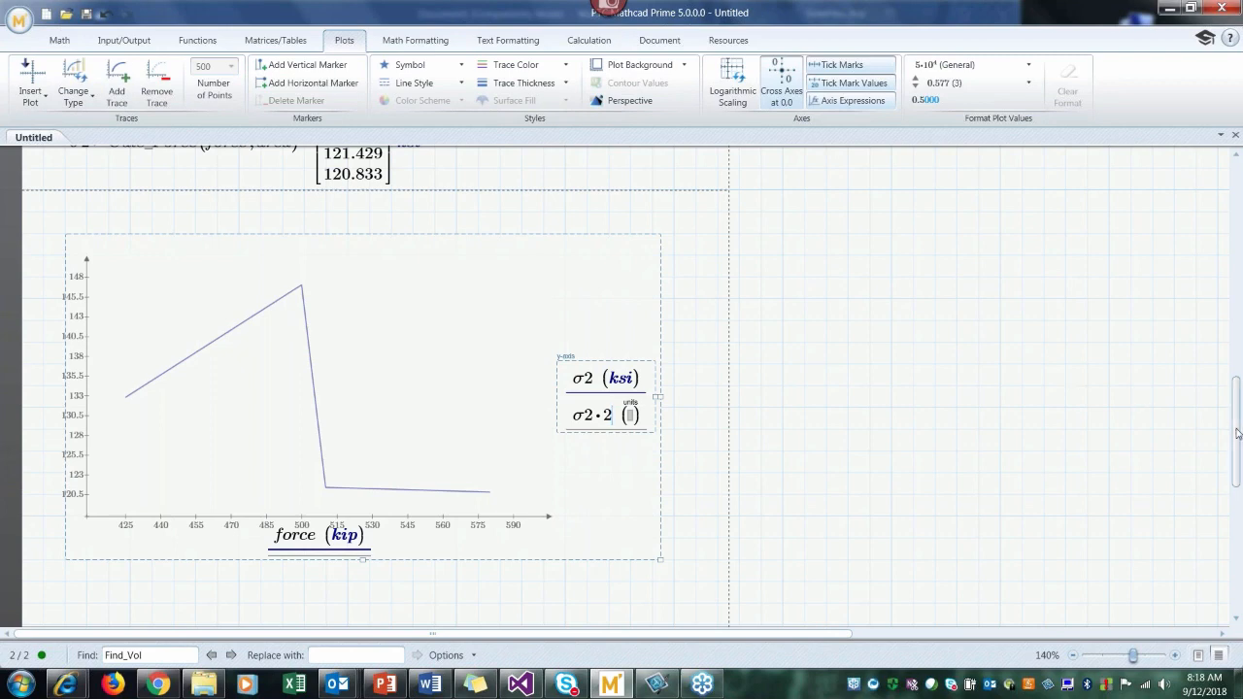
Step: Define σ3 as σ2·2 in the blank space beside the inline σ2 evaluation above the plot
scroll(469, 210, up, 3)
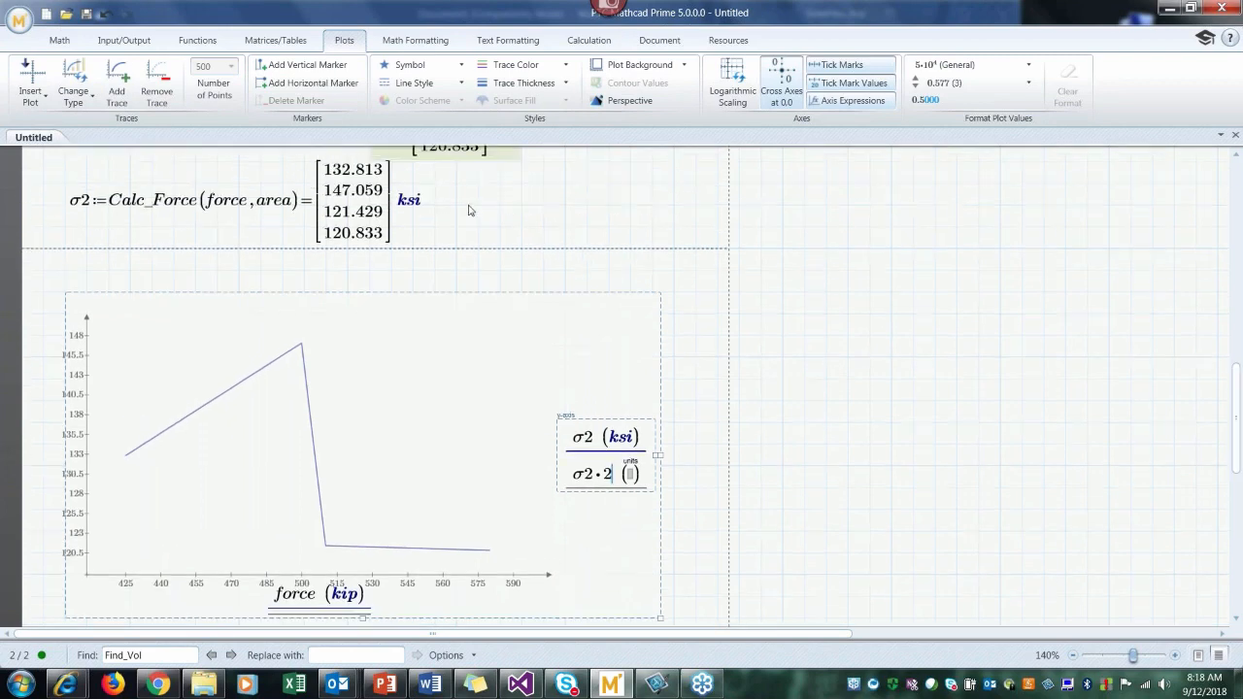
click(469, 210)
text(σ)
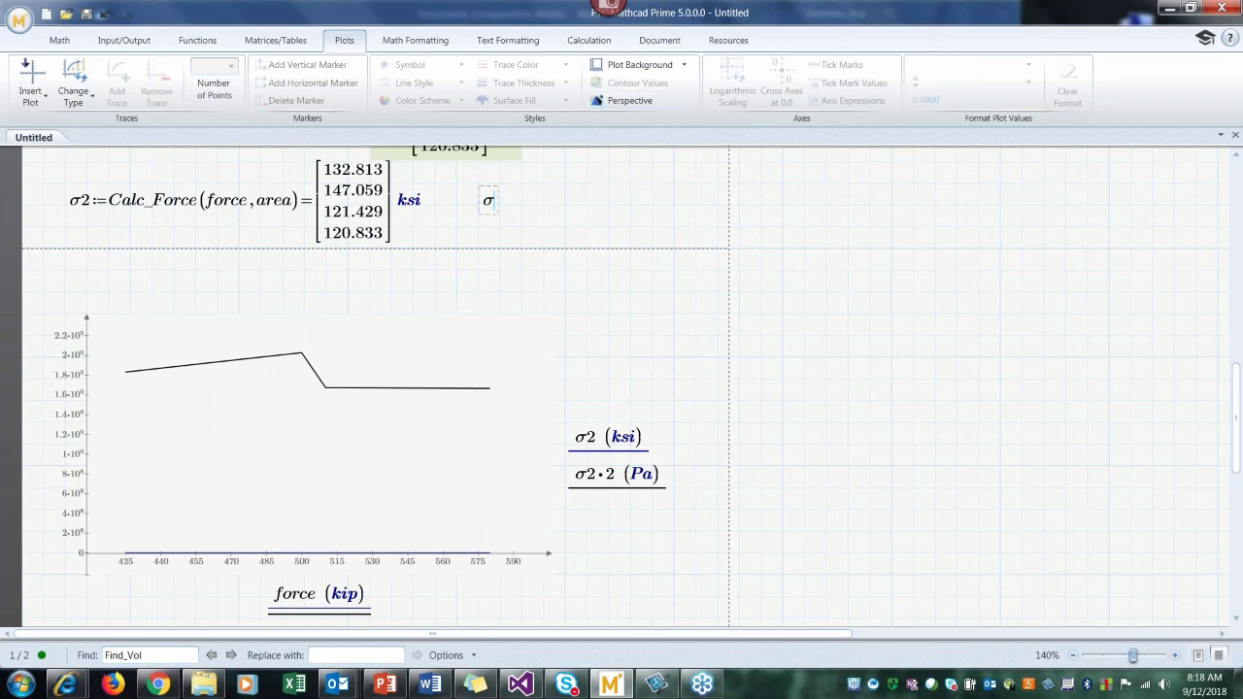
text(3:σ2*2)
click(630, 205)
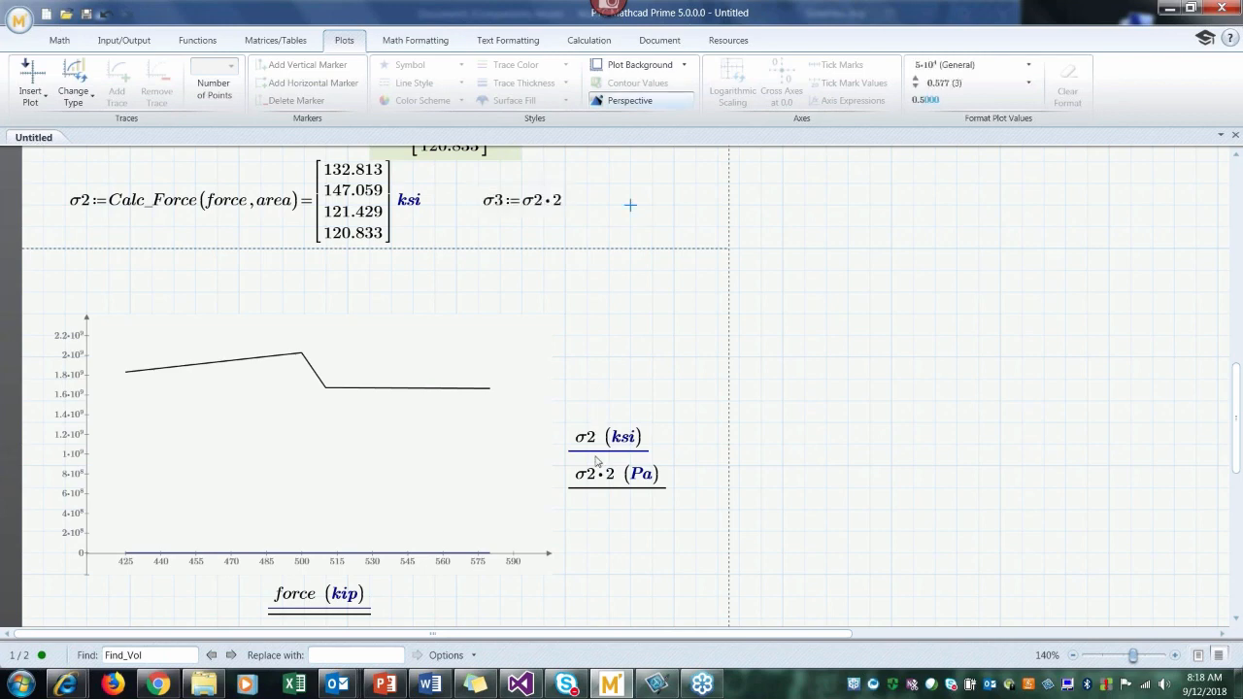
Step: Change the plot's second y-axis expression to σ3 and set its unit to ksi
click(613, 480)
key(BackSpace)
key(BackSpace)
key(BackSpace)
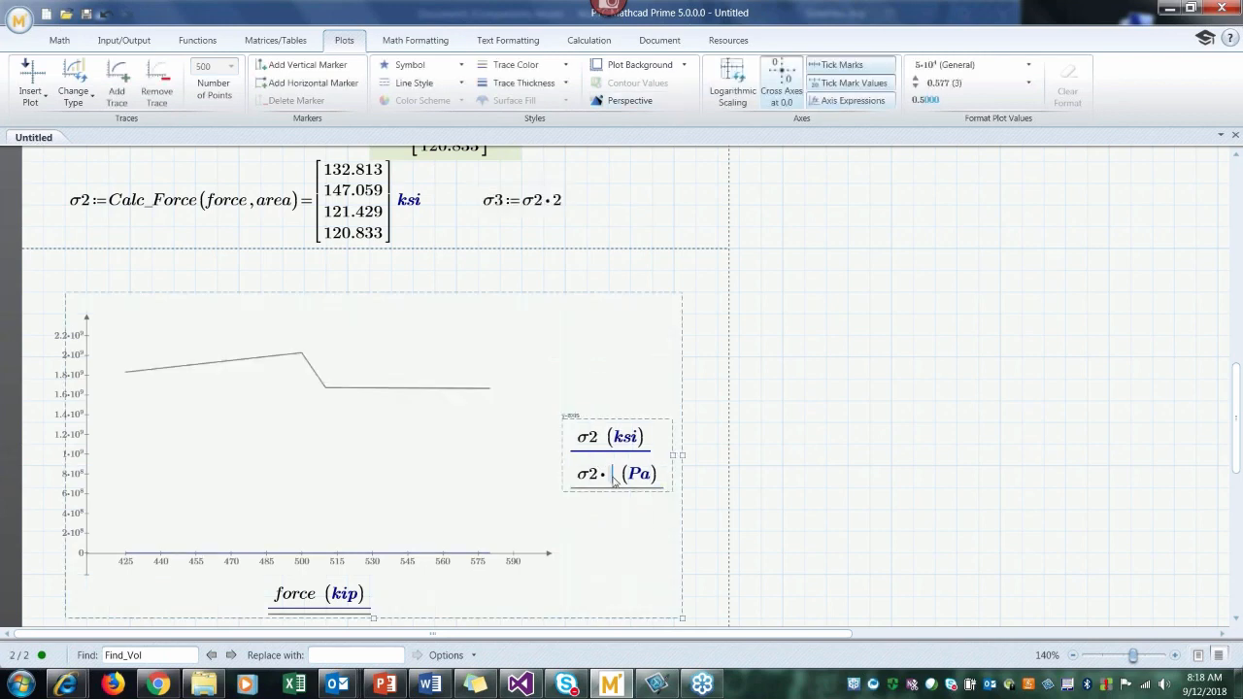
text(3)
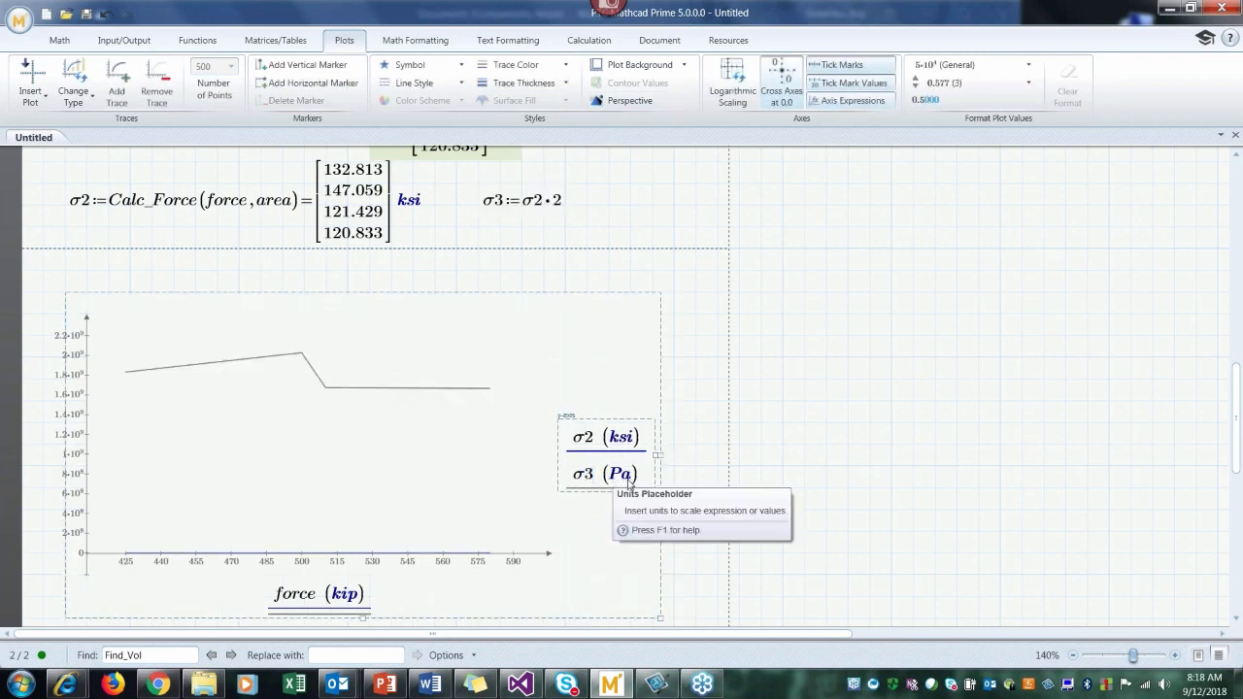
click(629, 485)
key(BackSpace)
key(BackSpace)
text(ksi)
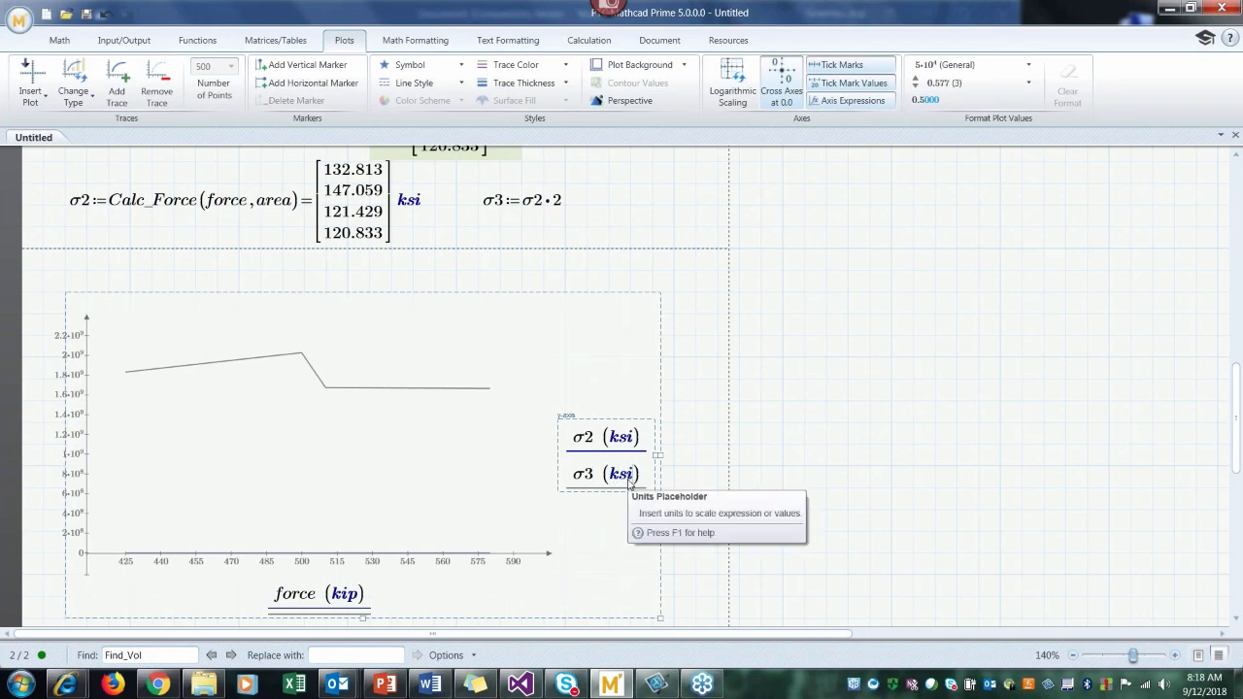
click(798, 472)
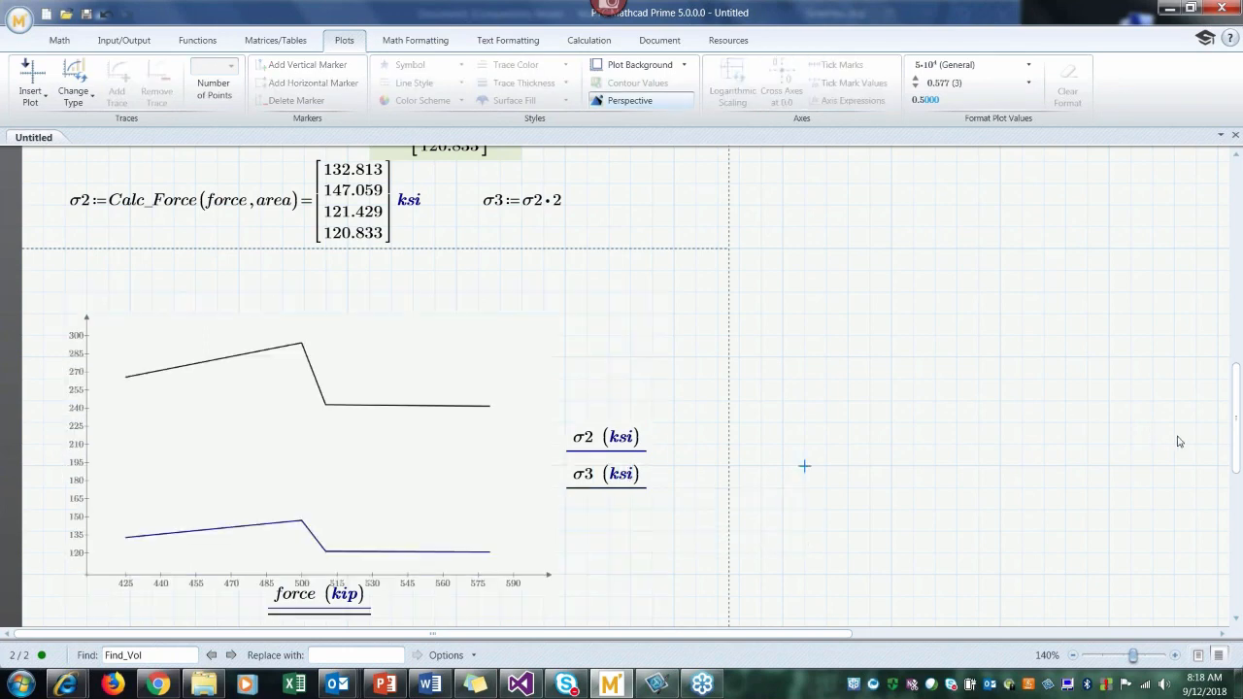
Step: Evaluate σ2 in ksi in the blank area beside the plot, outside the page boundary
drag(1235, 439, 1234, 447)
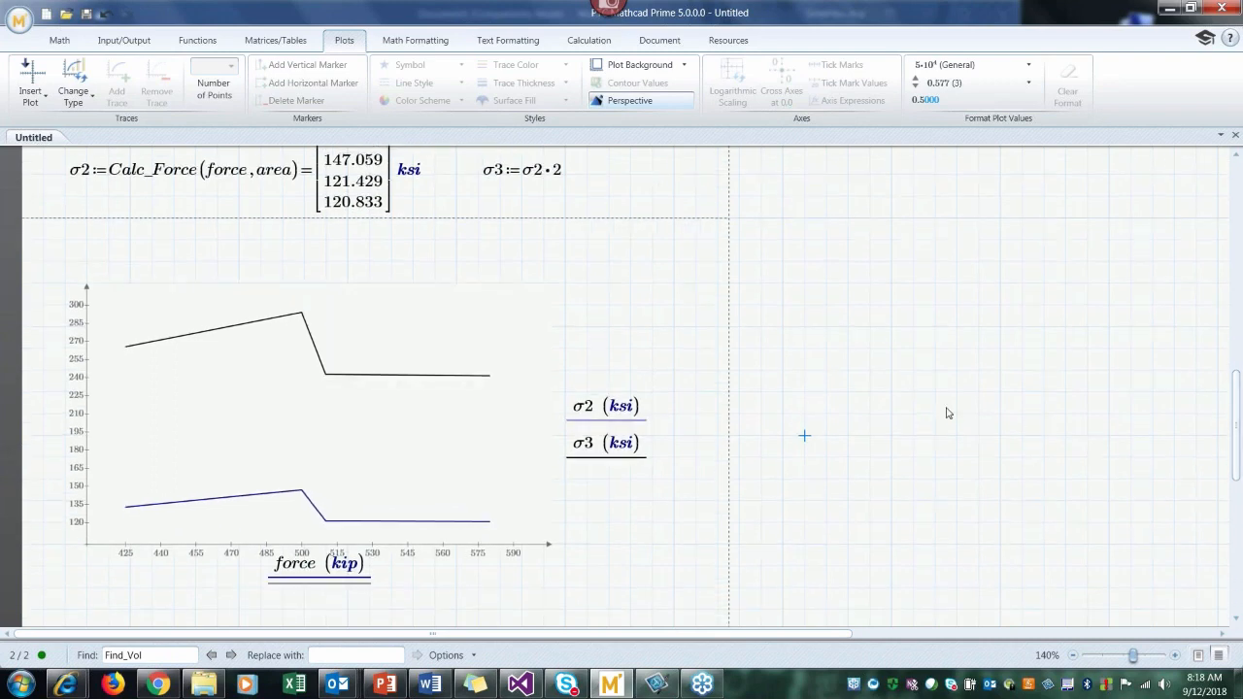
click(767, 395)
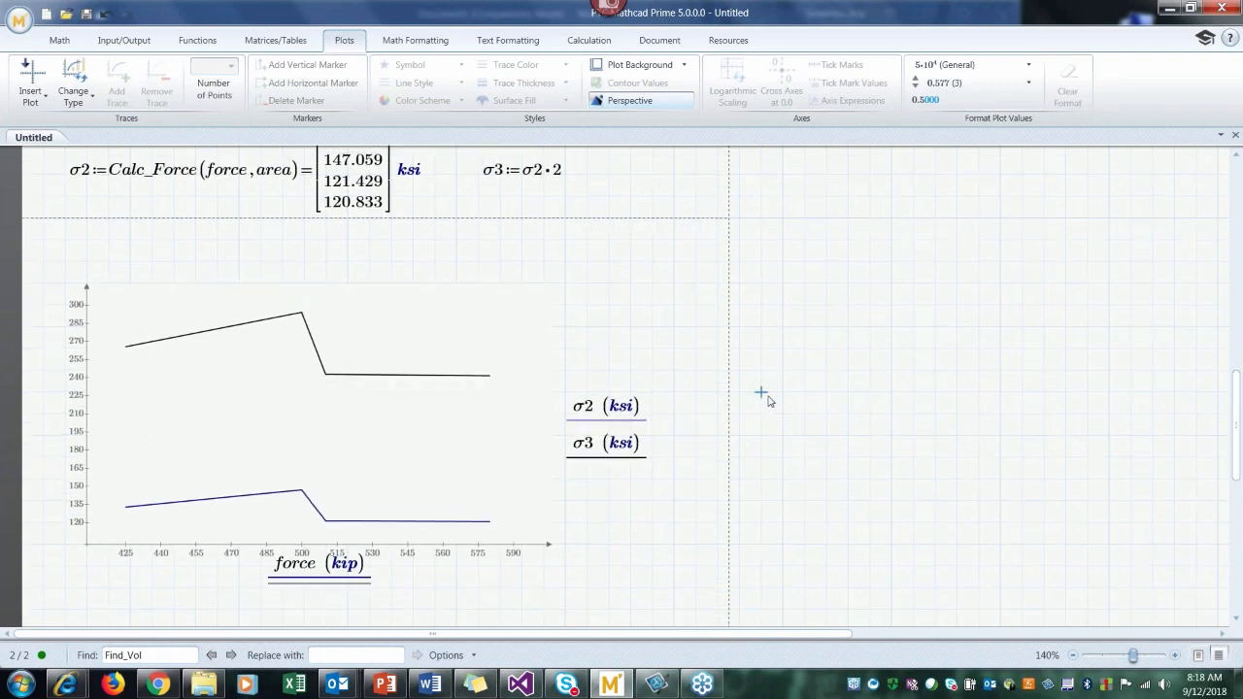
text(s)
key(ctrl+g)
text(2)
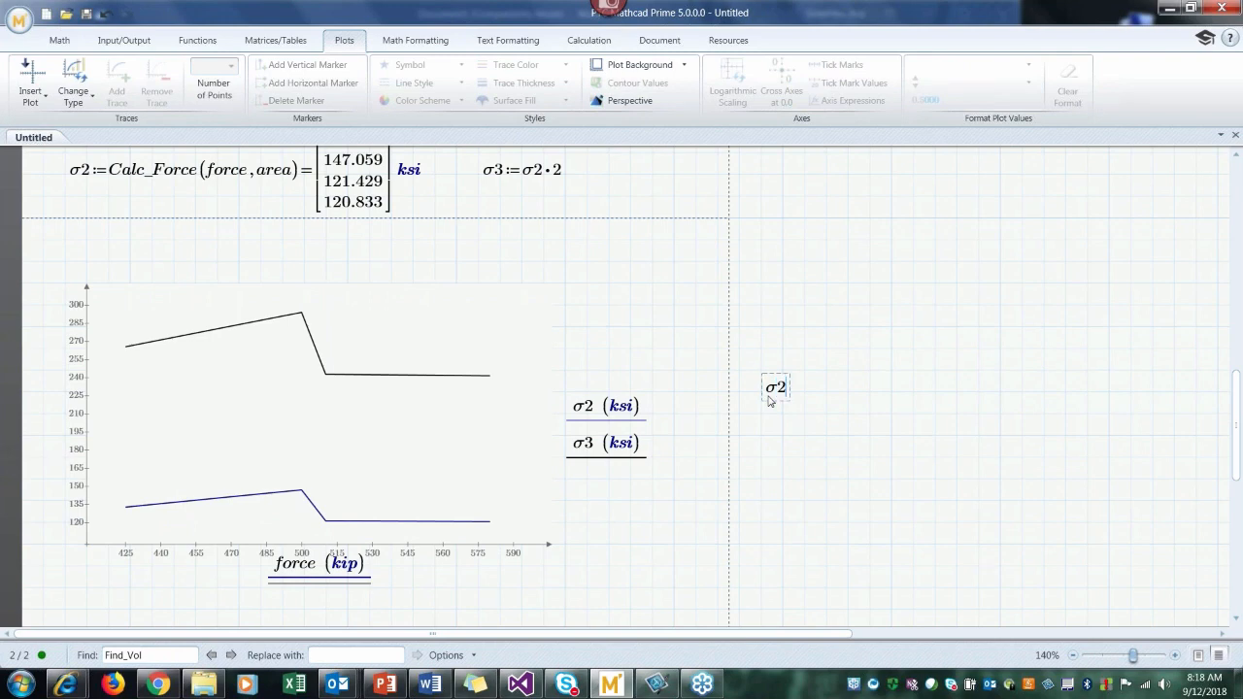
text(= ksi)
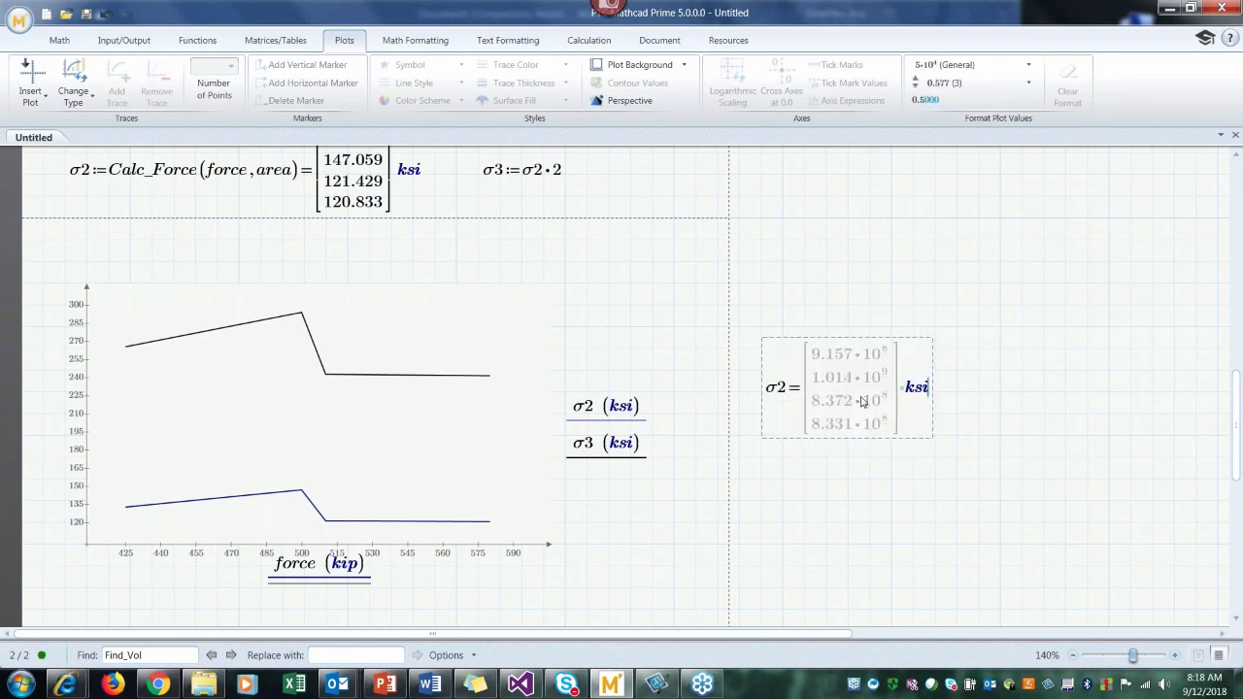
key(Return)
Step: Evaluate σ3 in ksi beside the σ2 result outside the page boundary
click(963, 398)
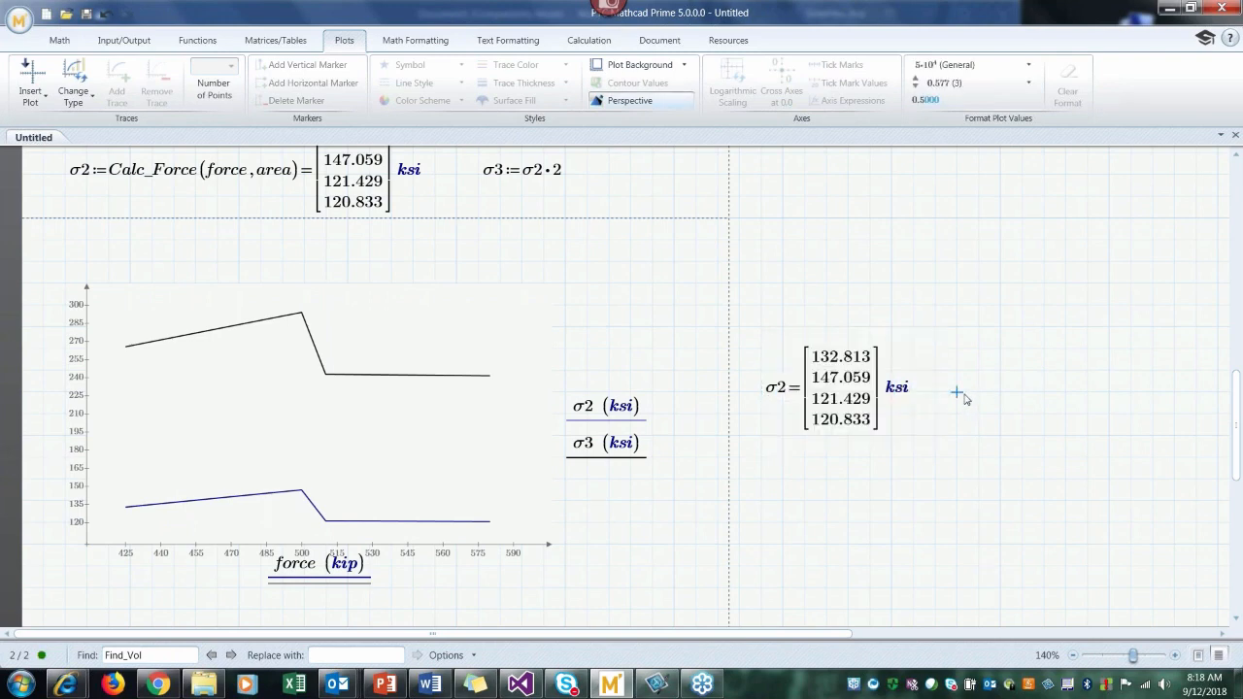
text(s)
key(ctrl+g)
text(3=)
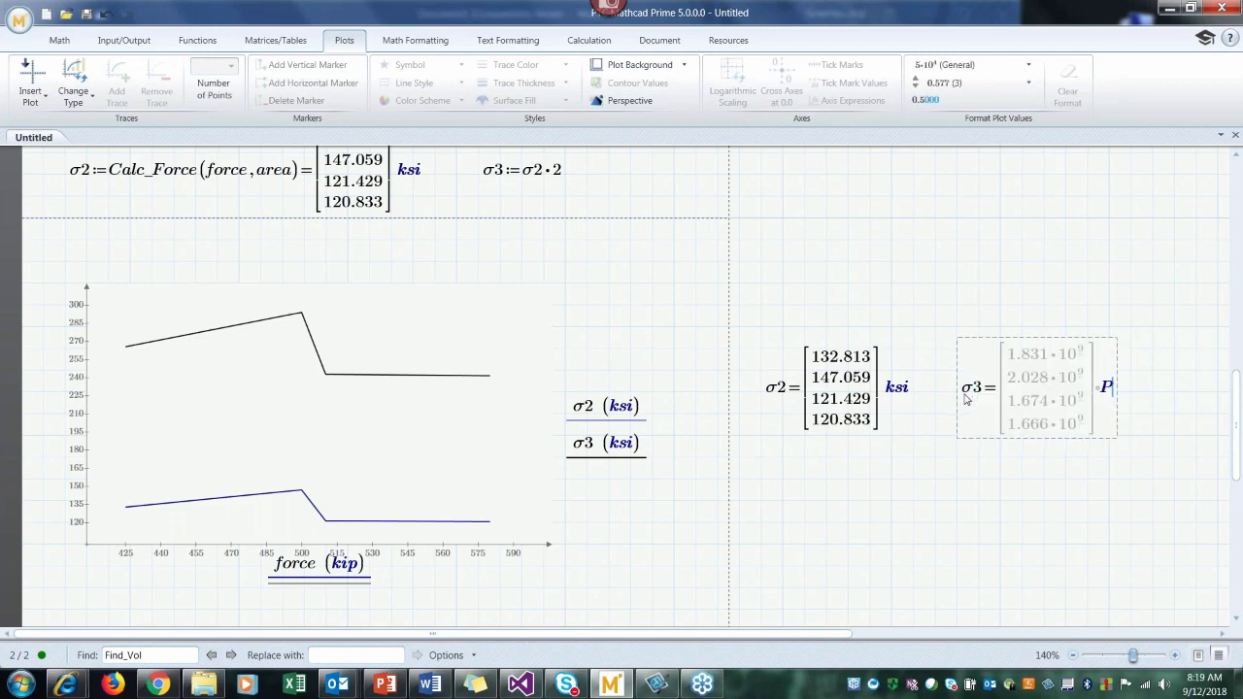
text(ksi)
key(Return)
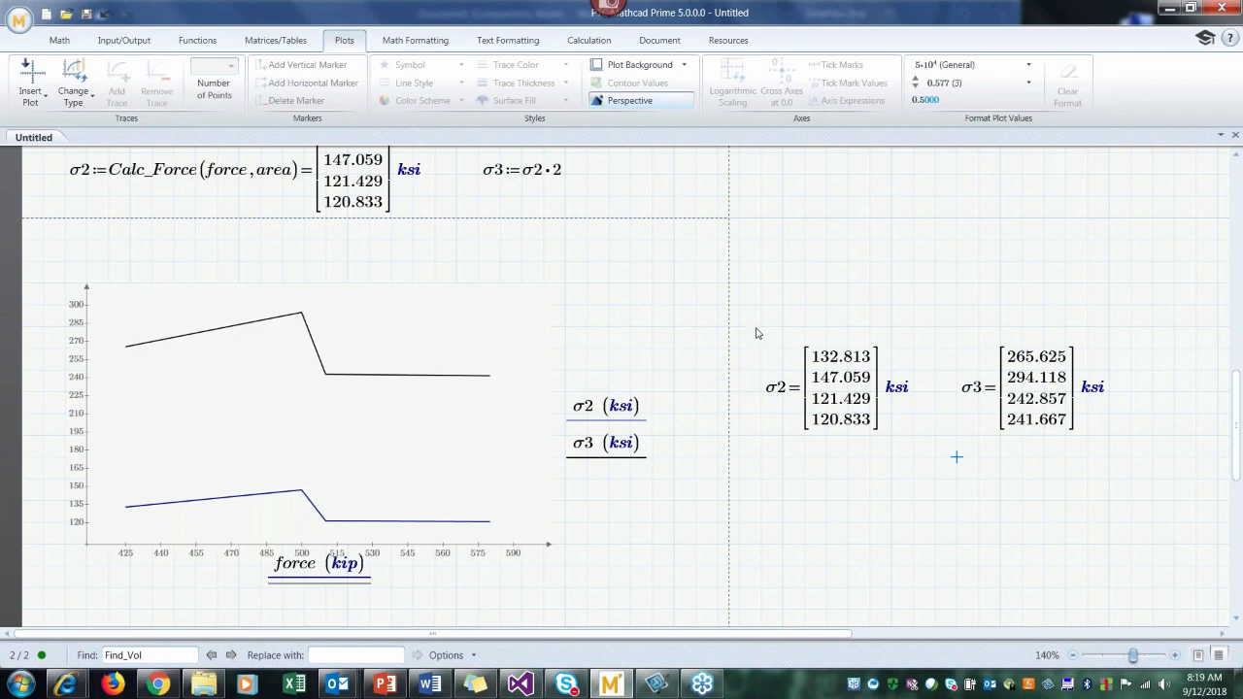
drag(761, 327, 1091, 453)
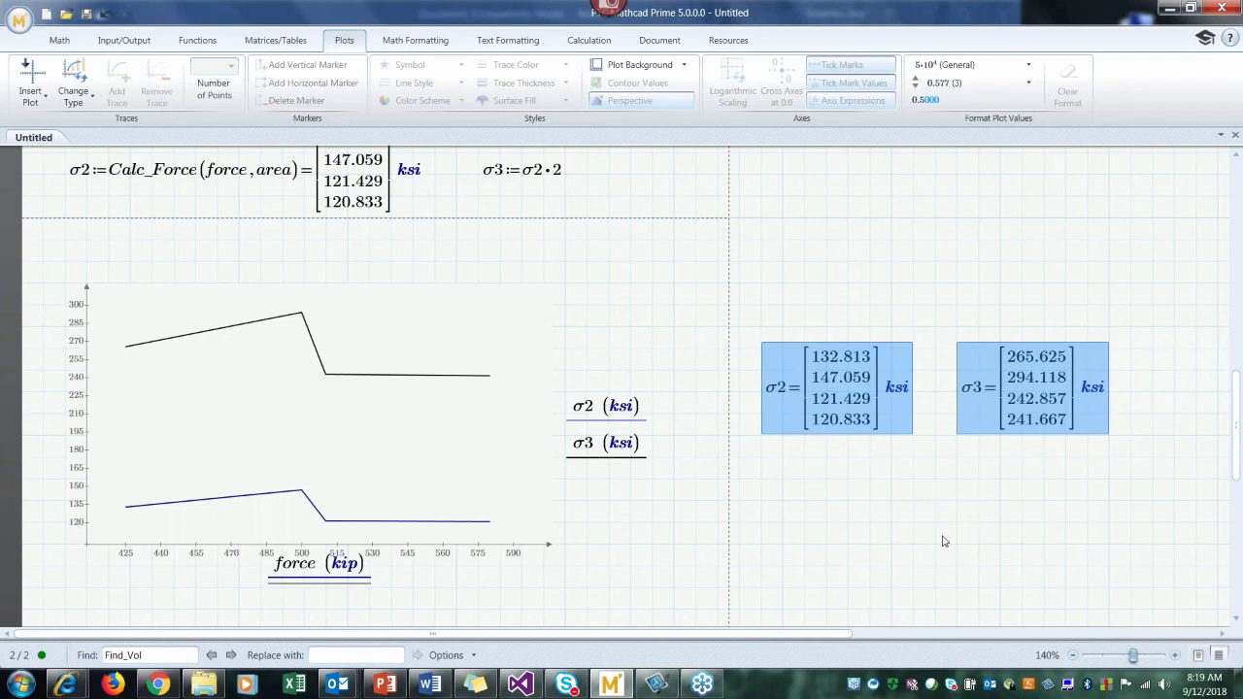
click(1021, 527)
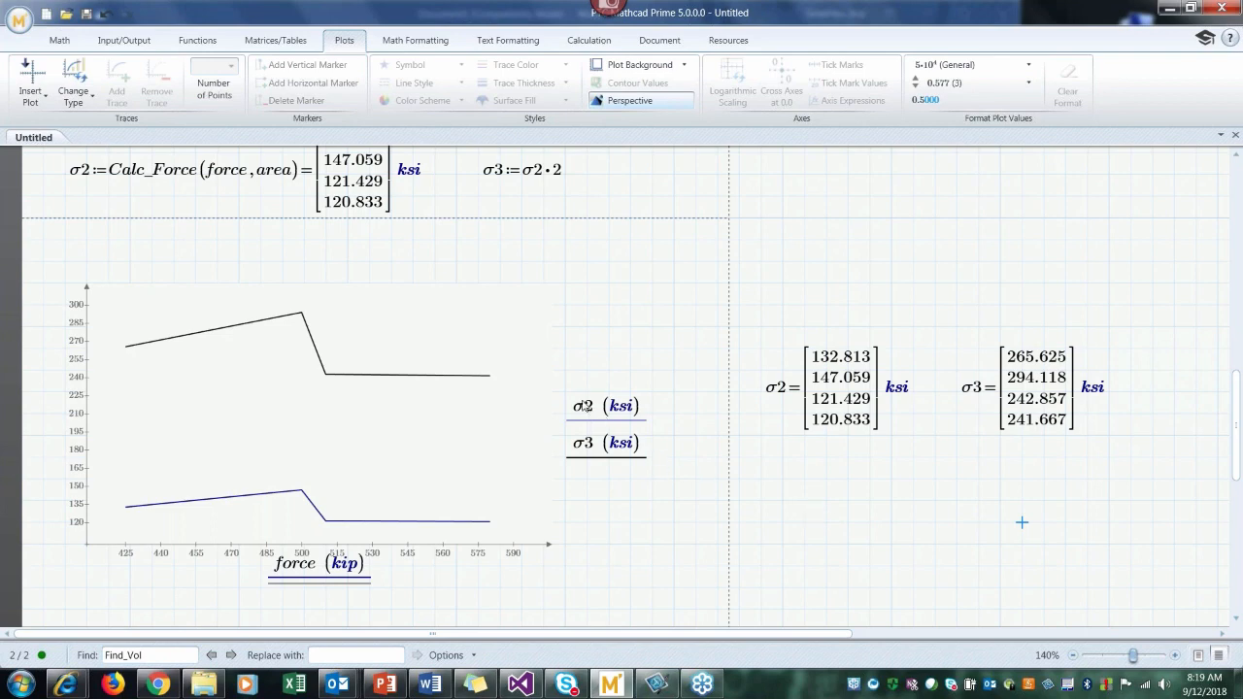
Step: Set the plot's σ2 trace to the middle of the five trace thicknesses
click(586, 406)
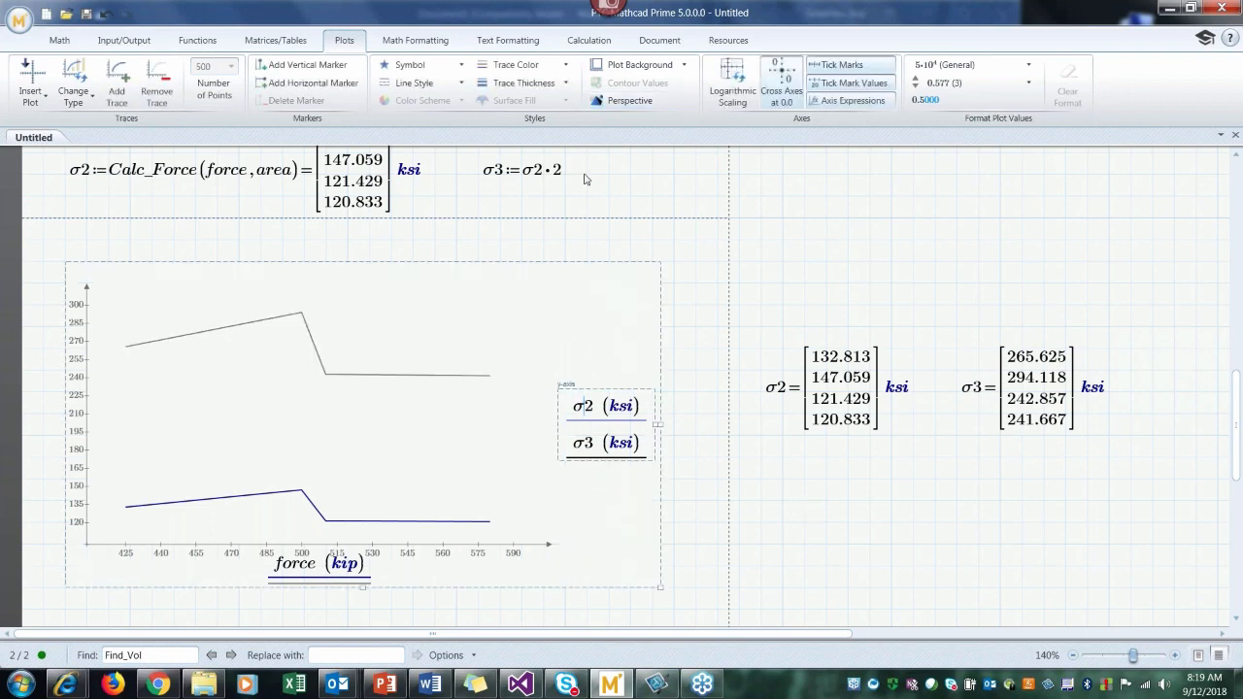
click(529, 86)
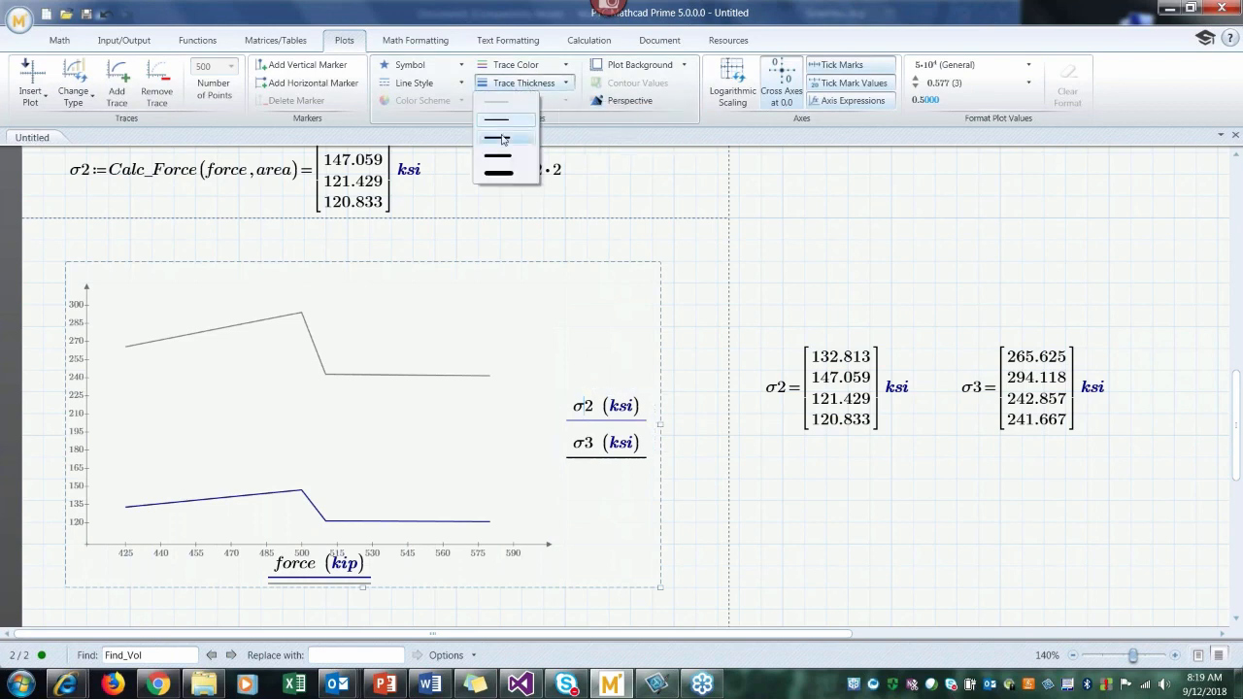
click(503, 139)
click(543, 66)
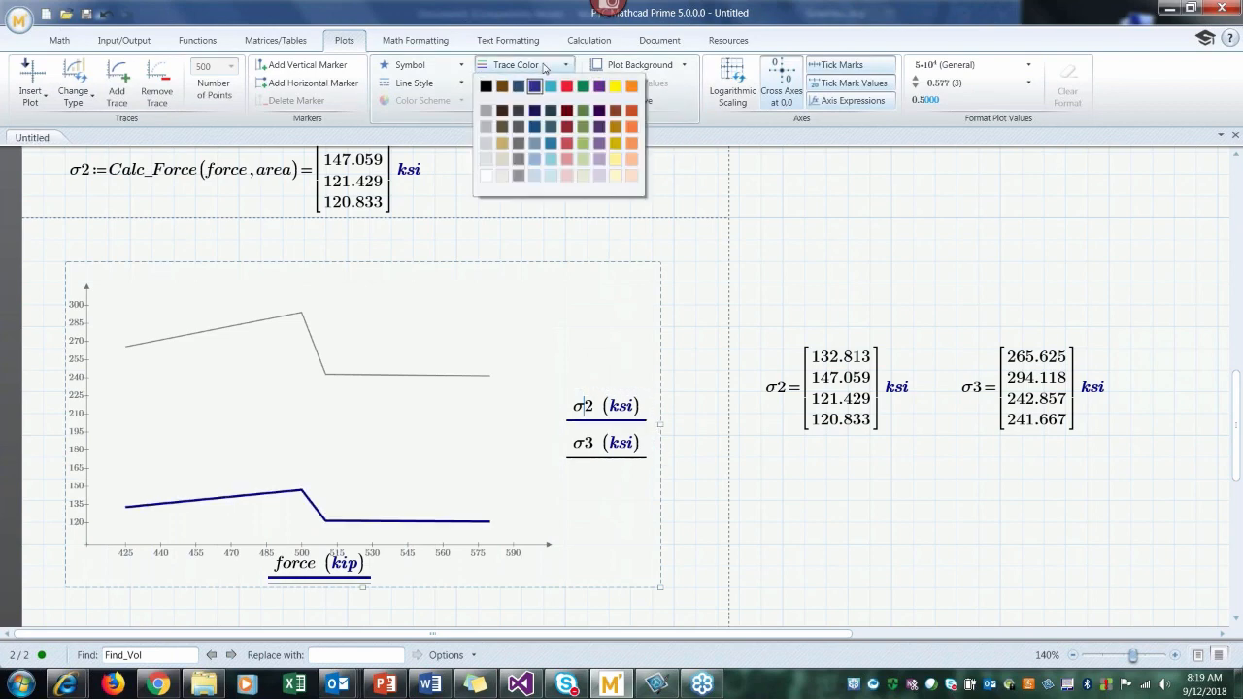
click(587, 443)
Step: Give the plot's σ3 trace the middle thickness of the five available and color it red
click(587, 443)
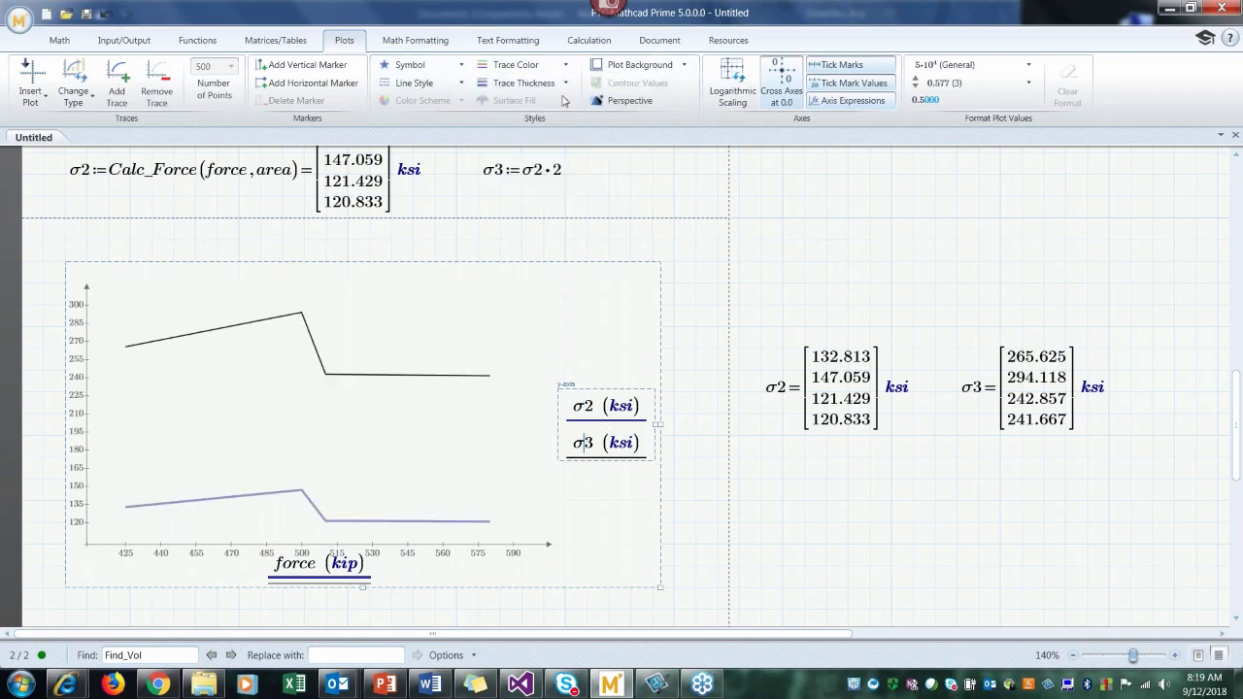
click(558, 84)
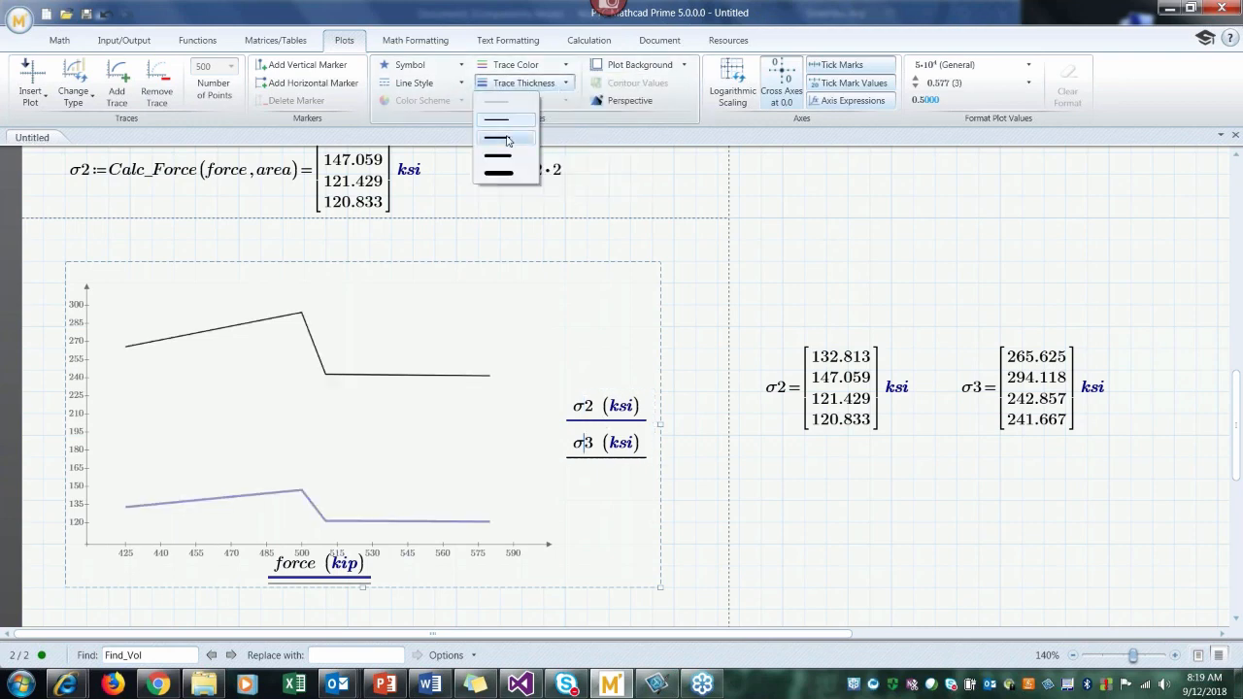
click(503, 138)
click(544, 66)
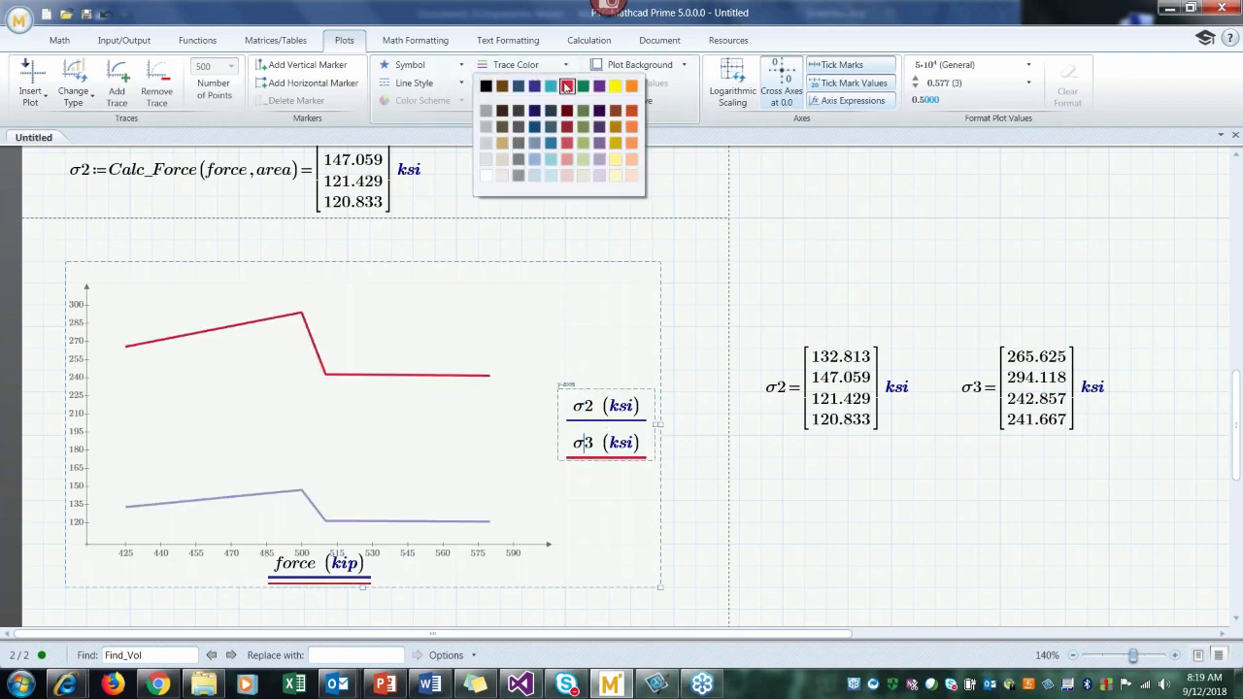
click(563, 86)
click(783, 479)
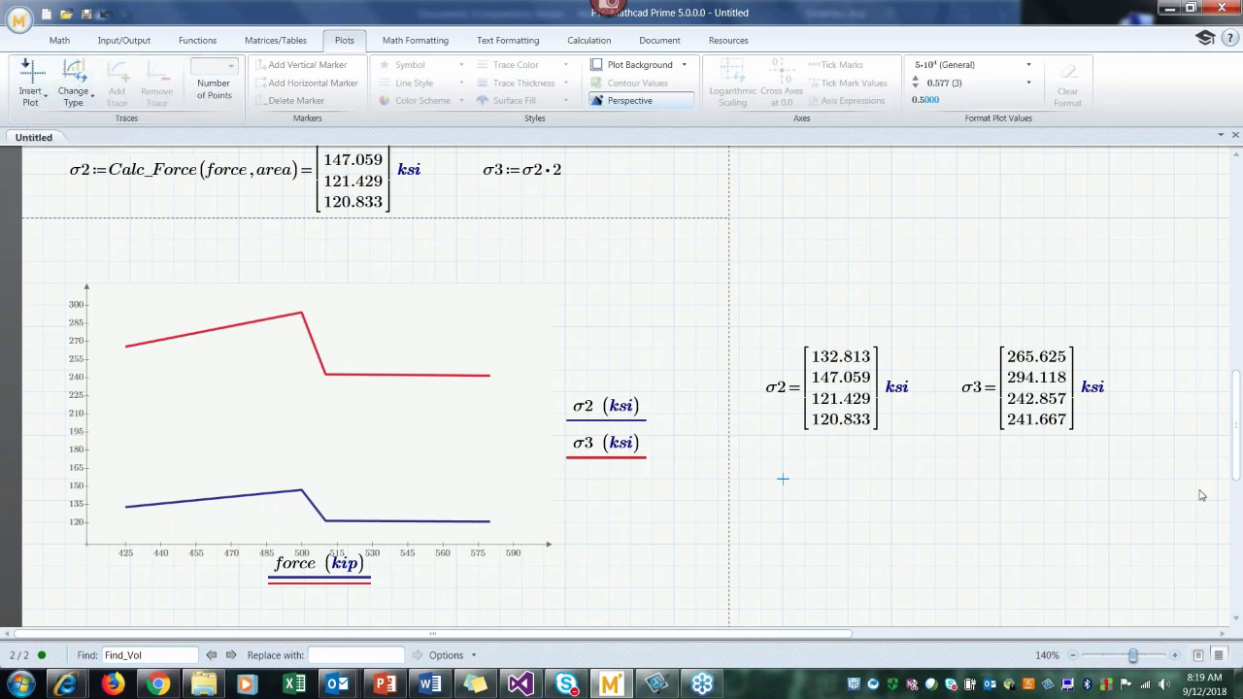
Step: Make room above the plot by adding three blank lines and shifting the plot down
scroll(1235, 483, down, 1)
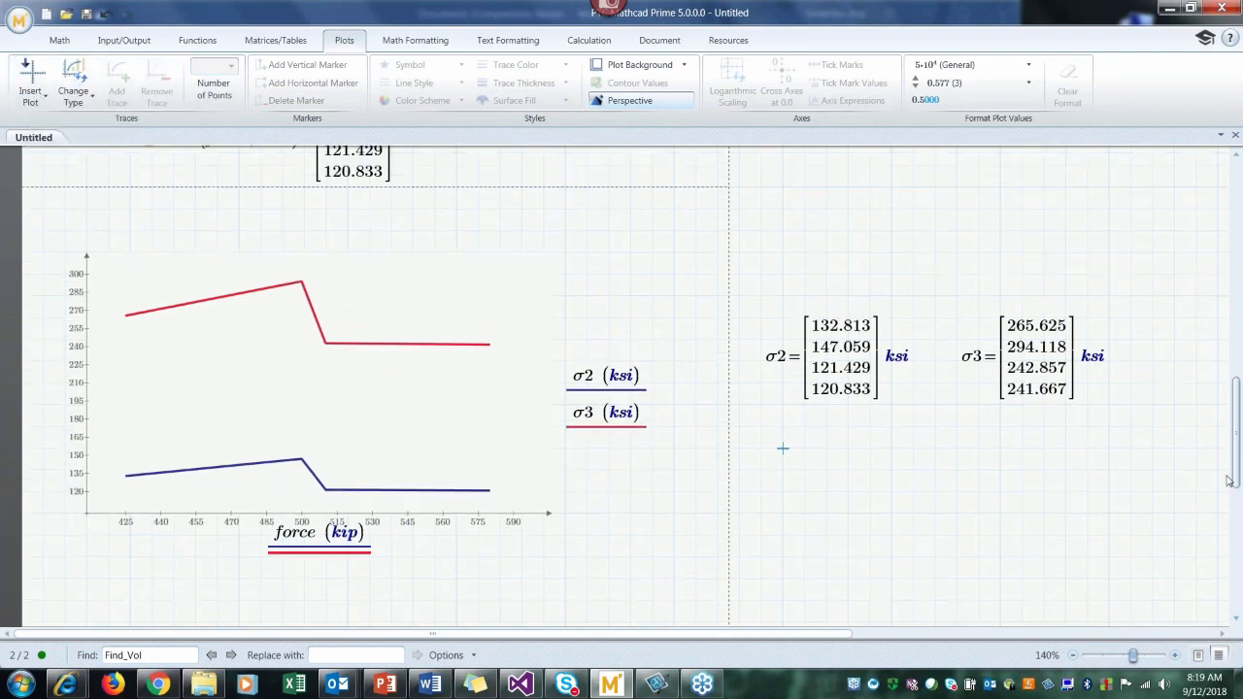
click(49, 230)
key(Return)
key(Return)
key(Return)
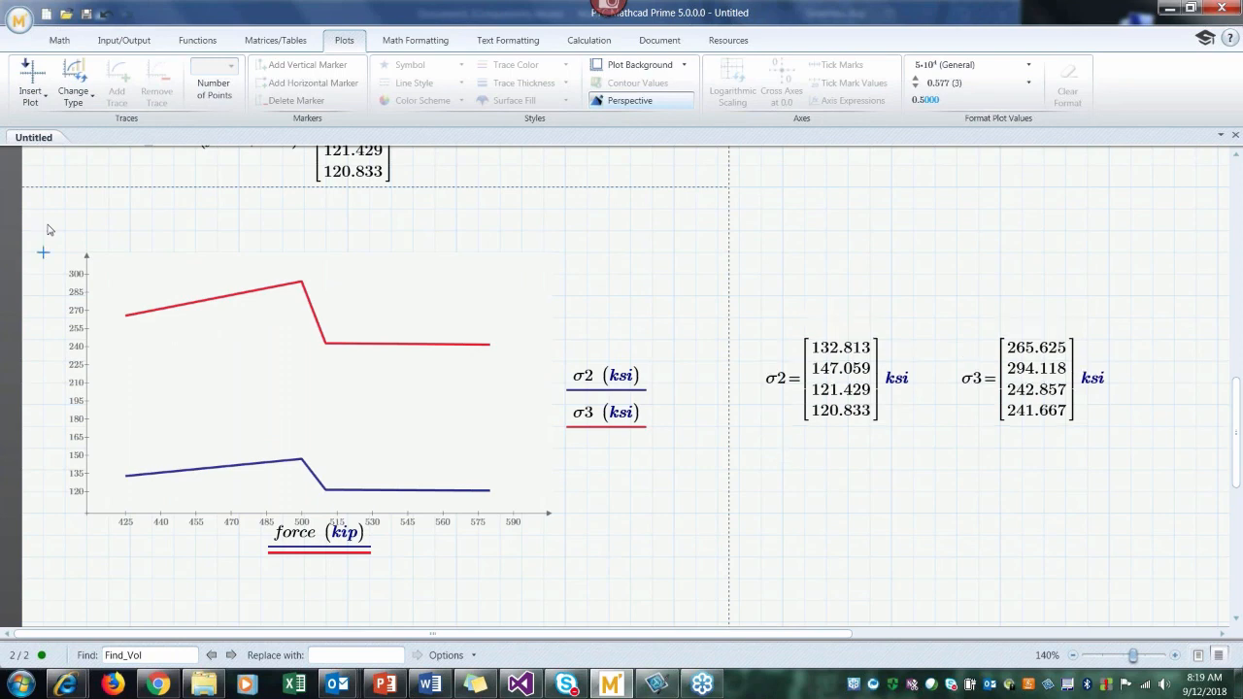
drag(53, 228, 84, 274)
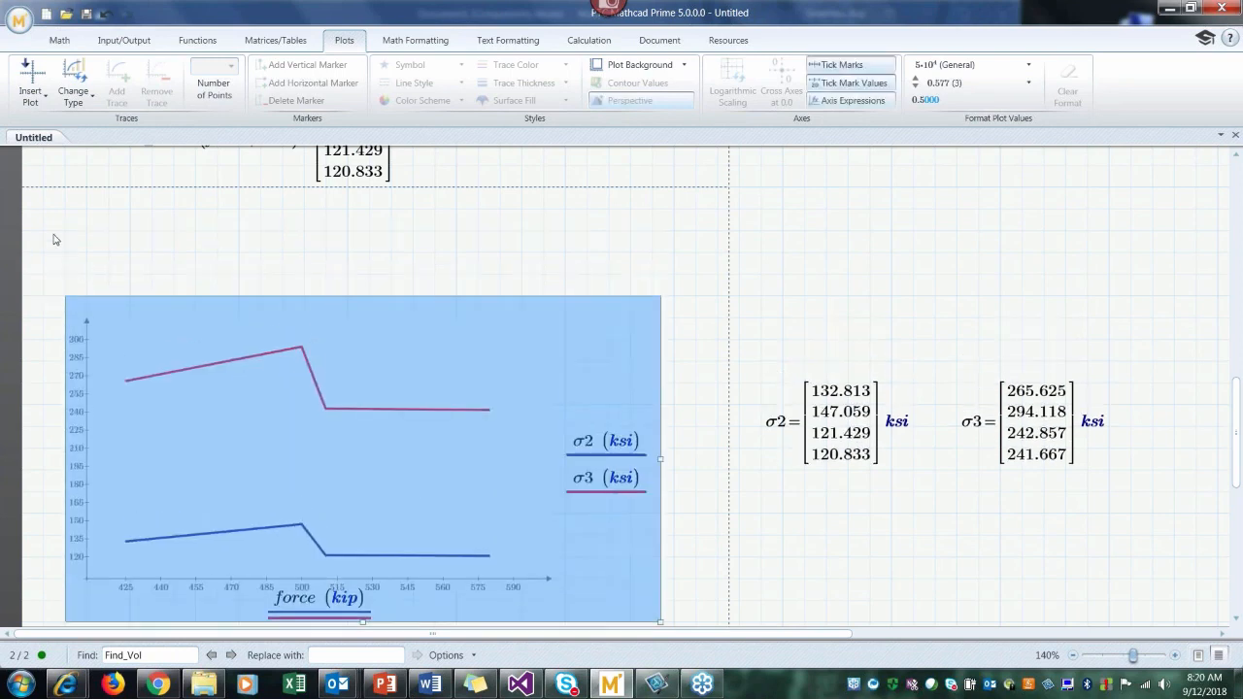
Step: Insert a text block above the plot reading "no title, no legend, no gridlines, no axis labels"
click(53, 240)
key(ctrl+t)
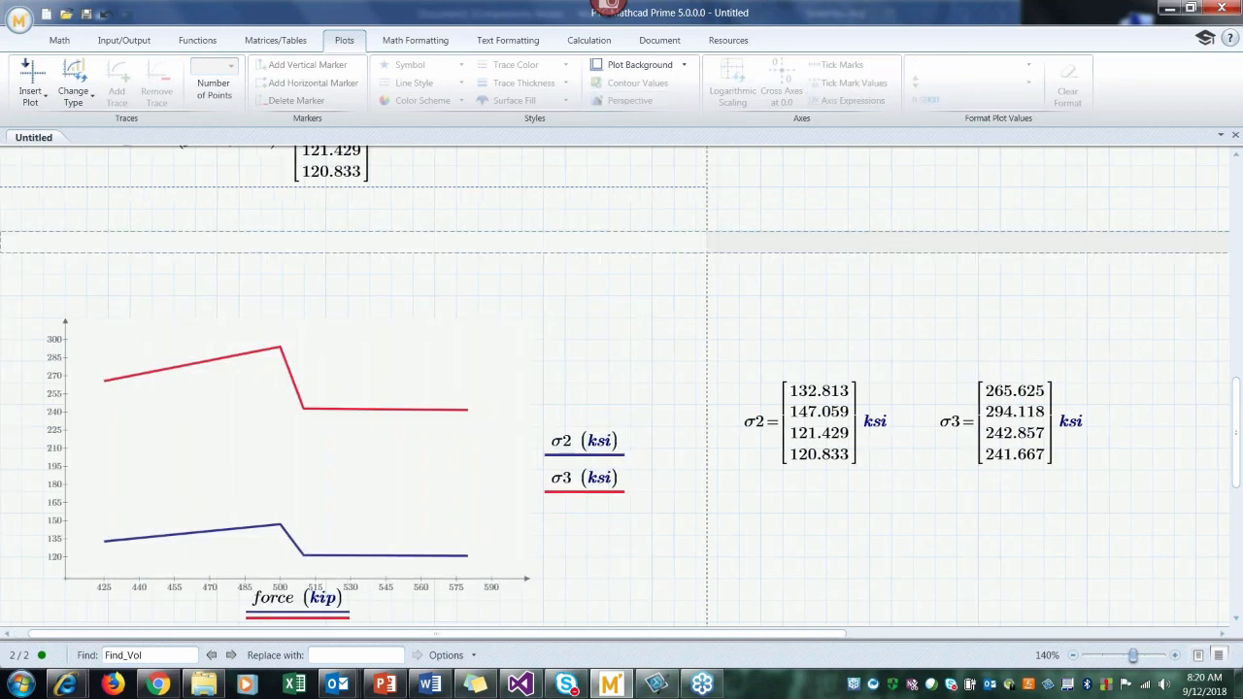
text(no title, no legend, no )
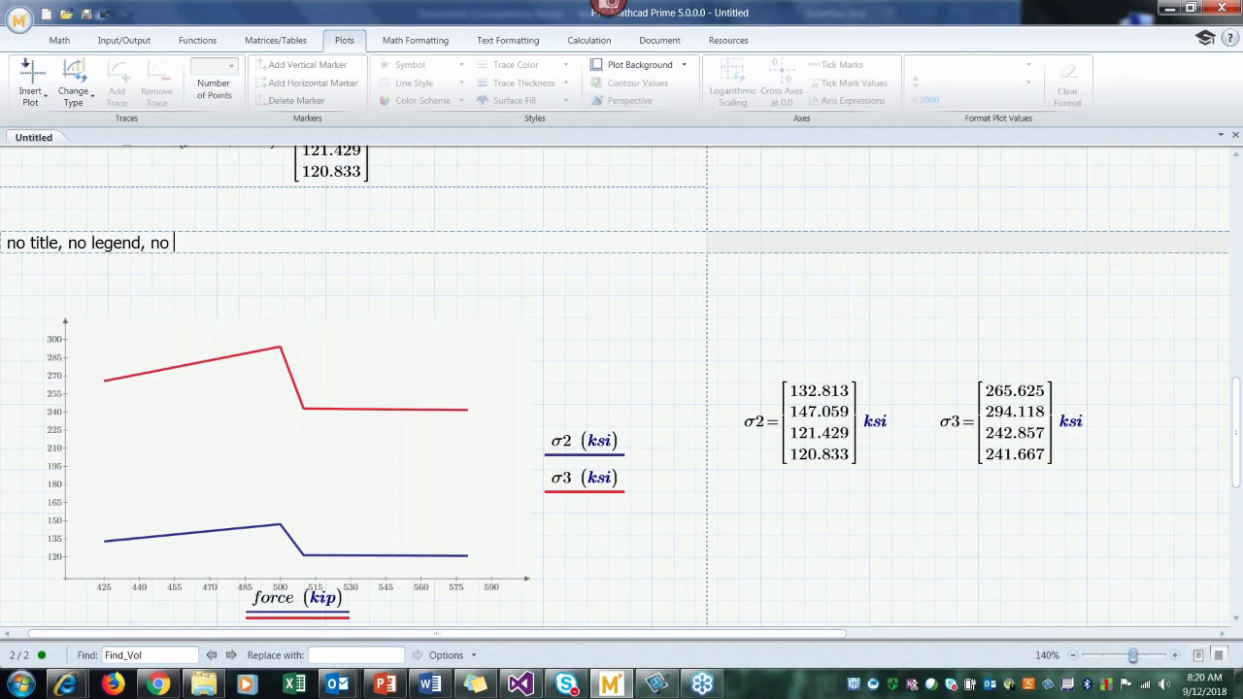
text(gridlines, no axis labels)
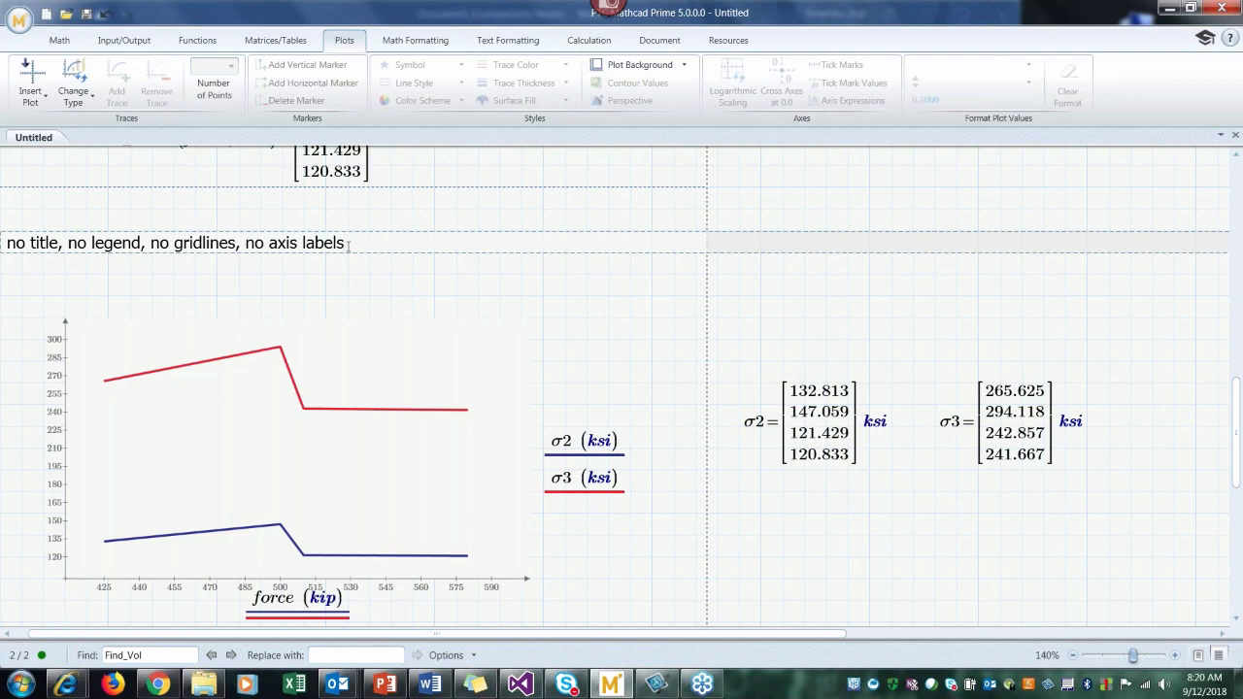
Step: Extend the note above the plot with ", no 2nd y axis, and no rich formating options"
text(, no 2nd y axis, and no )
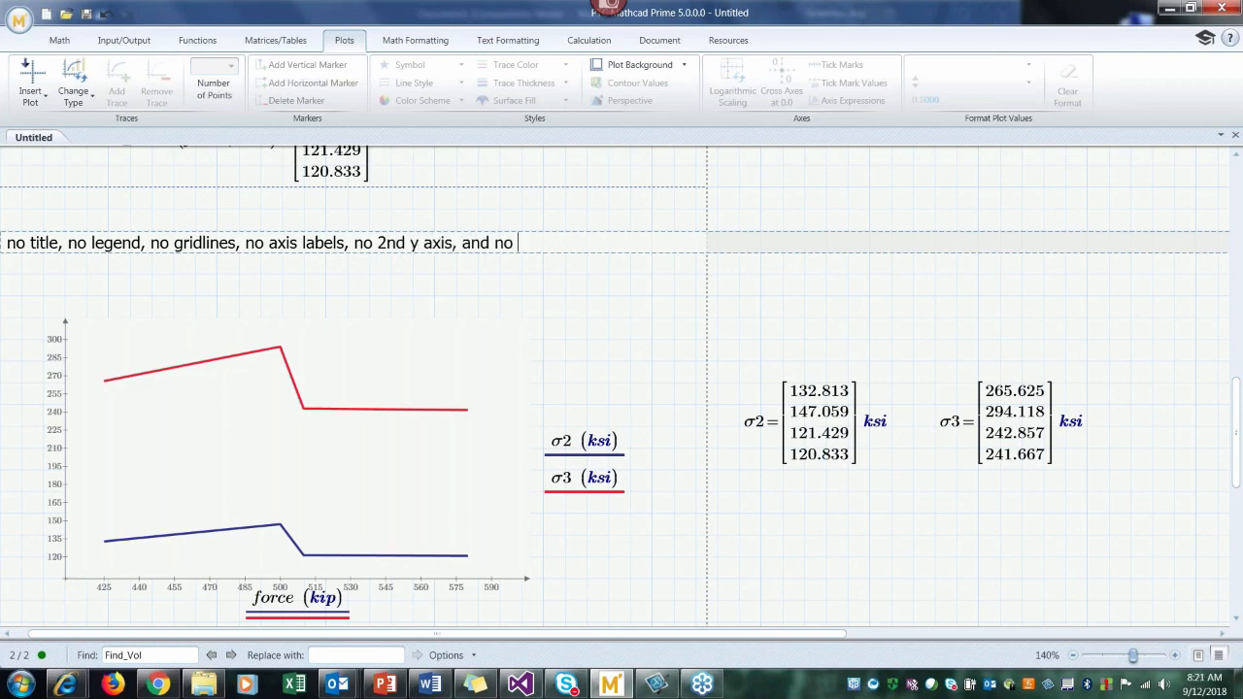
text(rich formating options)
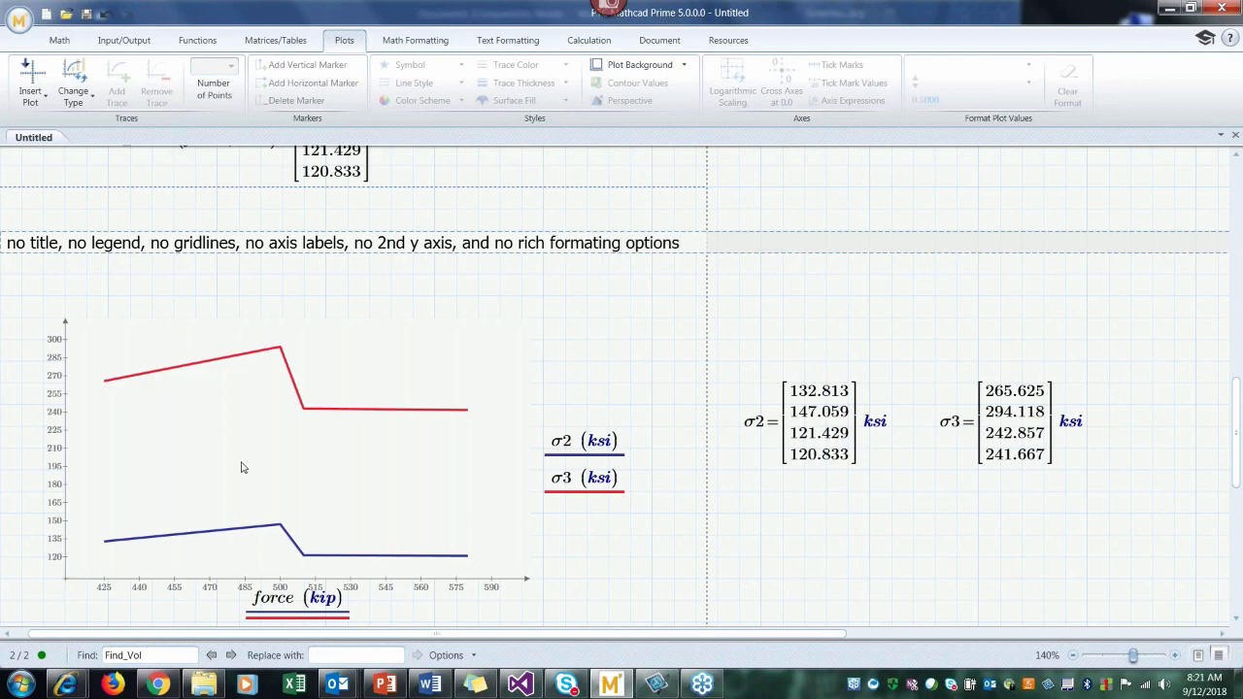
drag(186, 634, 145, 641)
click(797, 561)
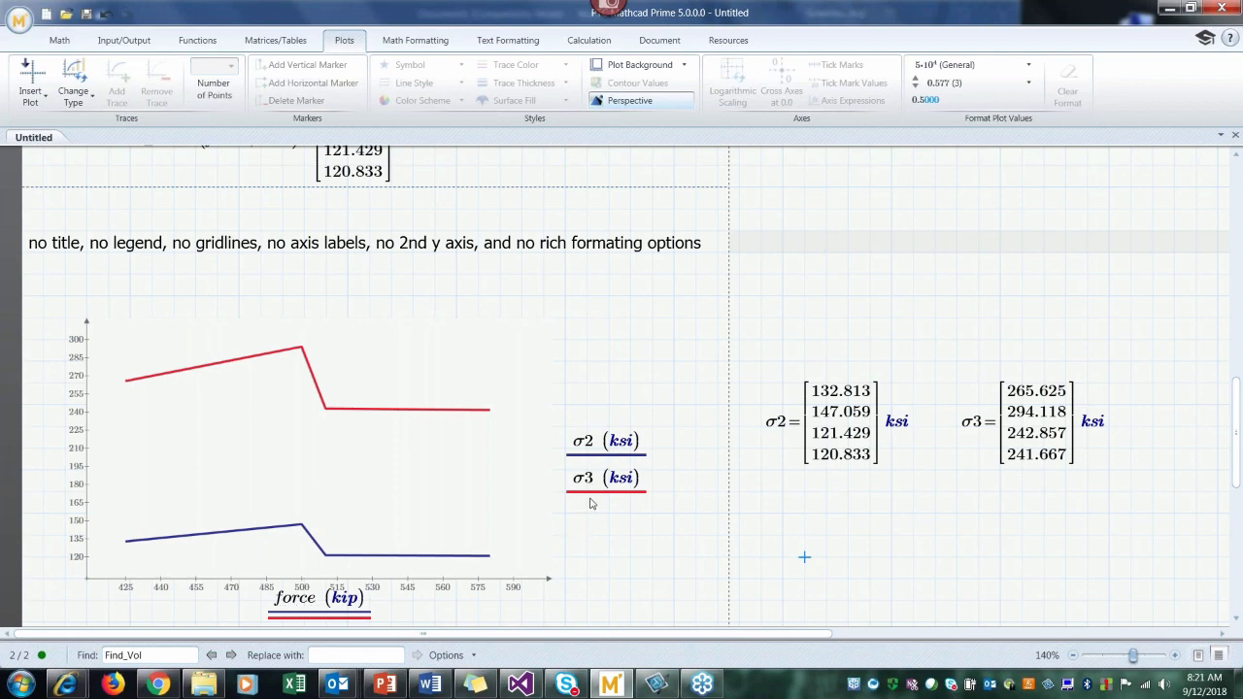
click(578, 445)
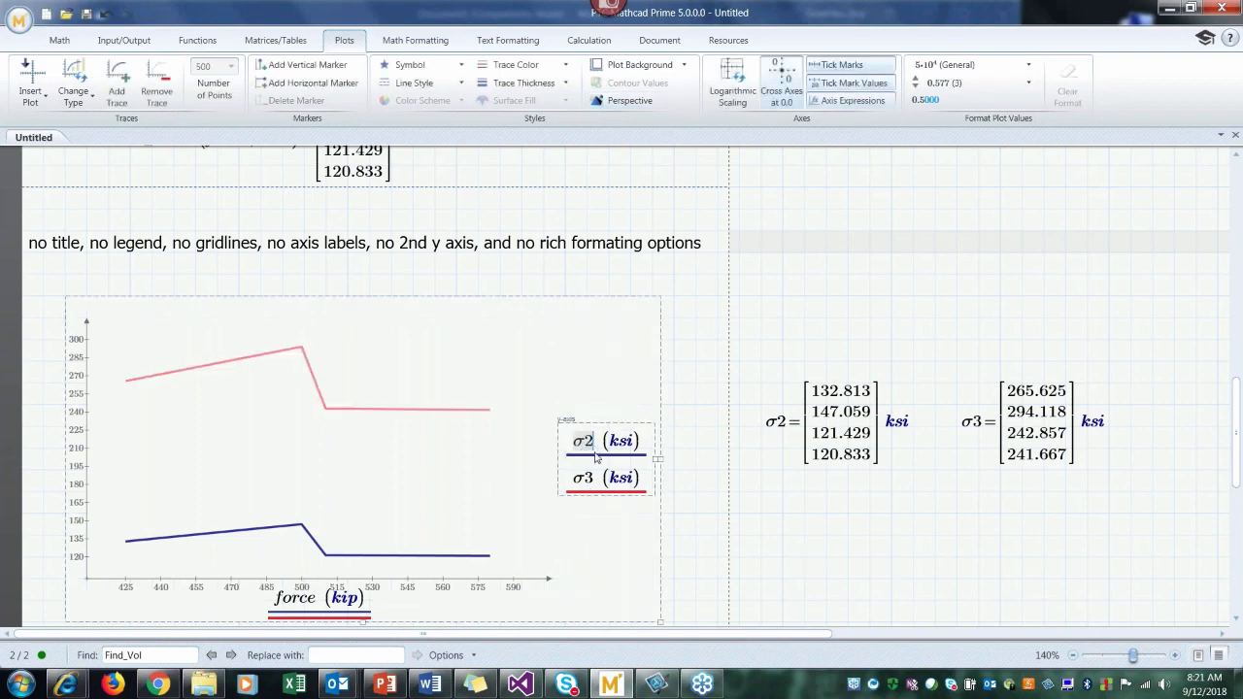
click(784, 541)
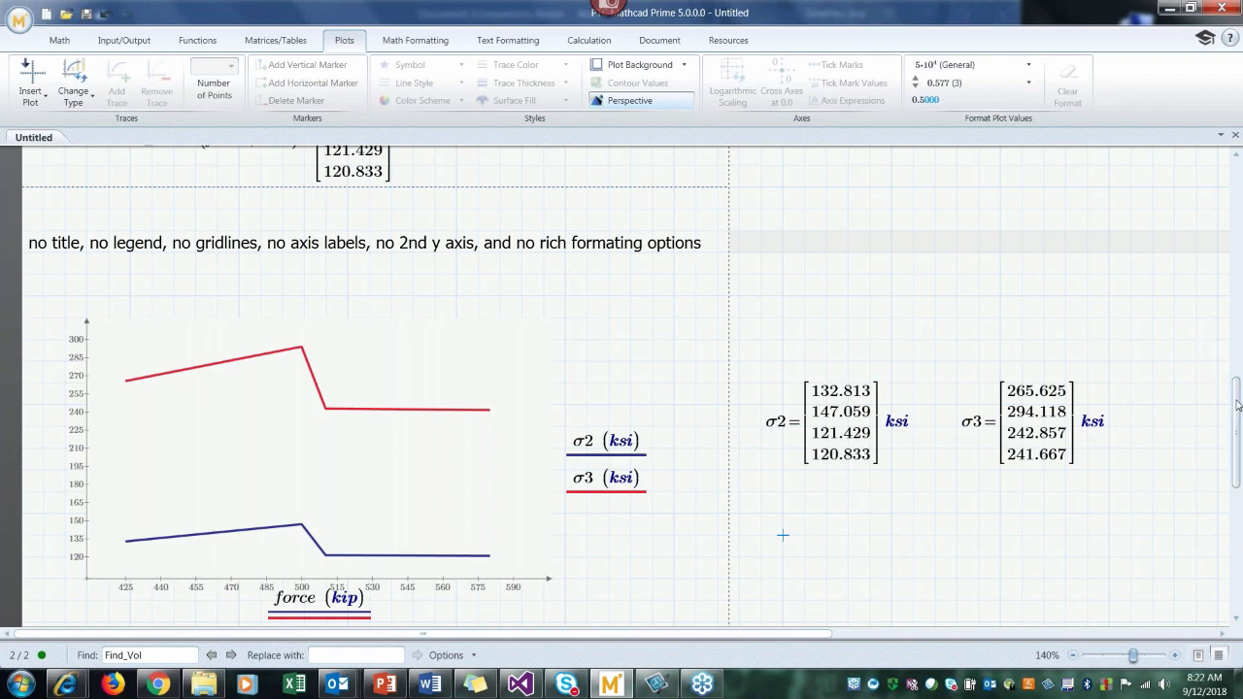
Step: Insert a chart component in the empty space below the XY plot
drag(1235, 403, 1238, 512)
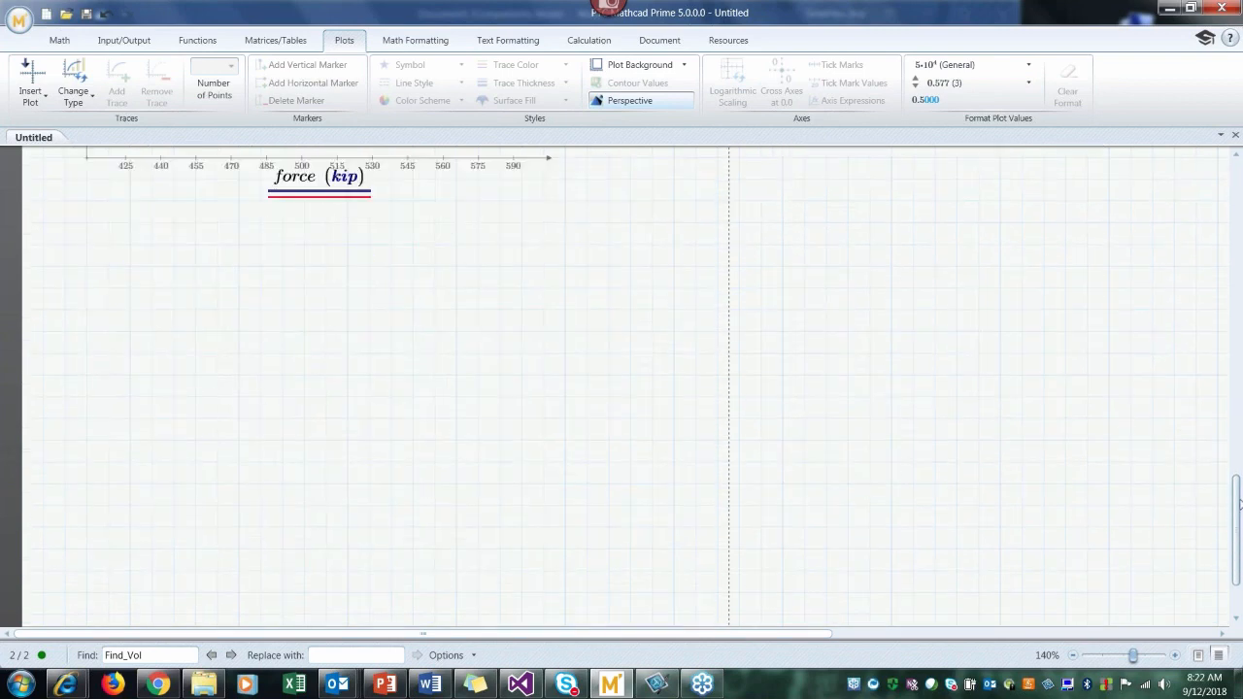
click(64, 244)
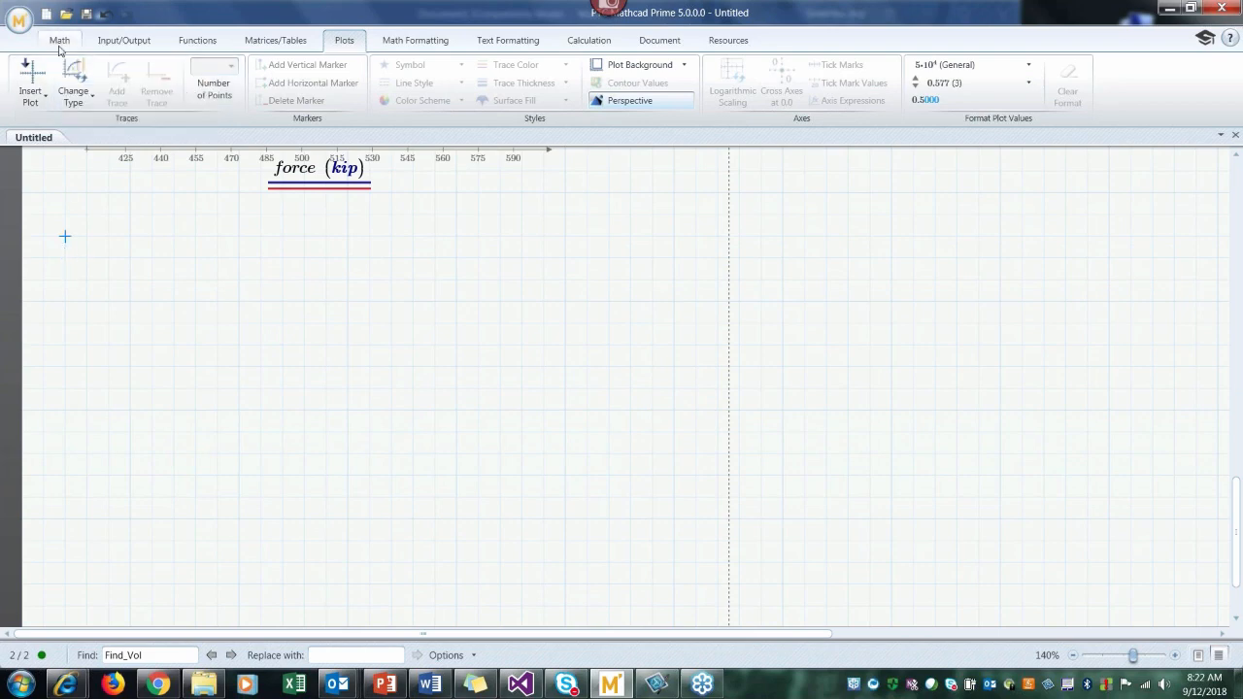
click(59, 42)
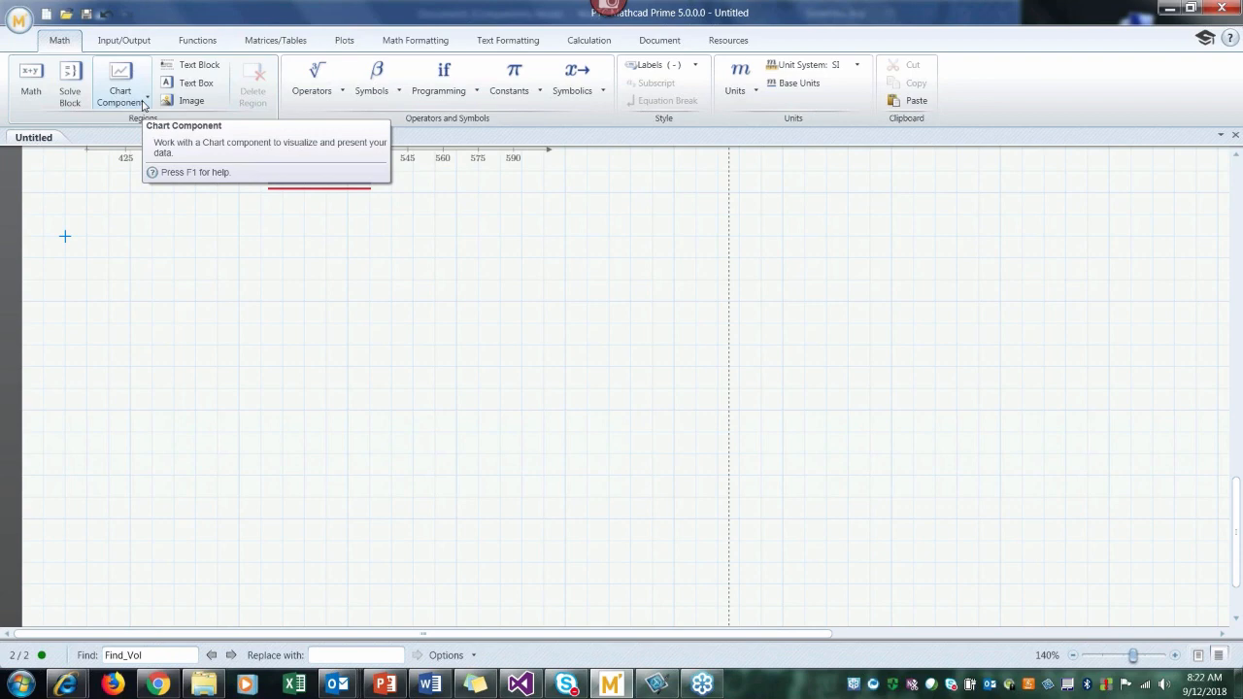
click(145, 101)
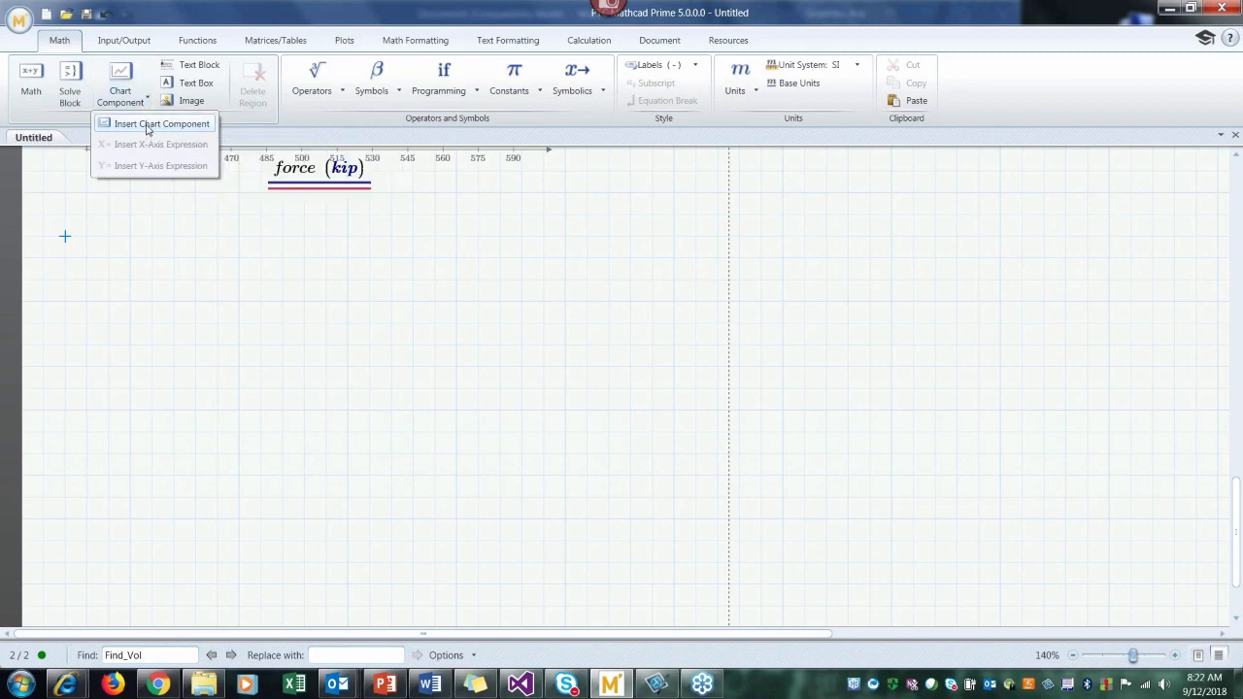
click(147, 126)
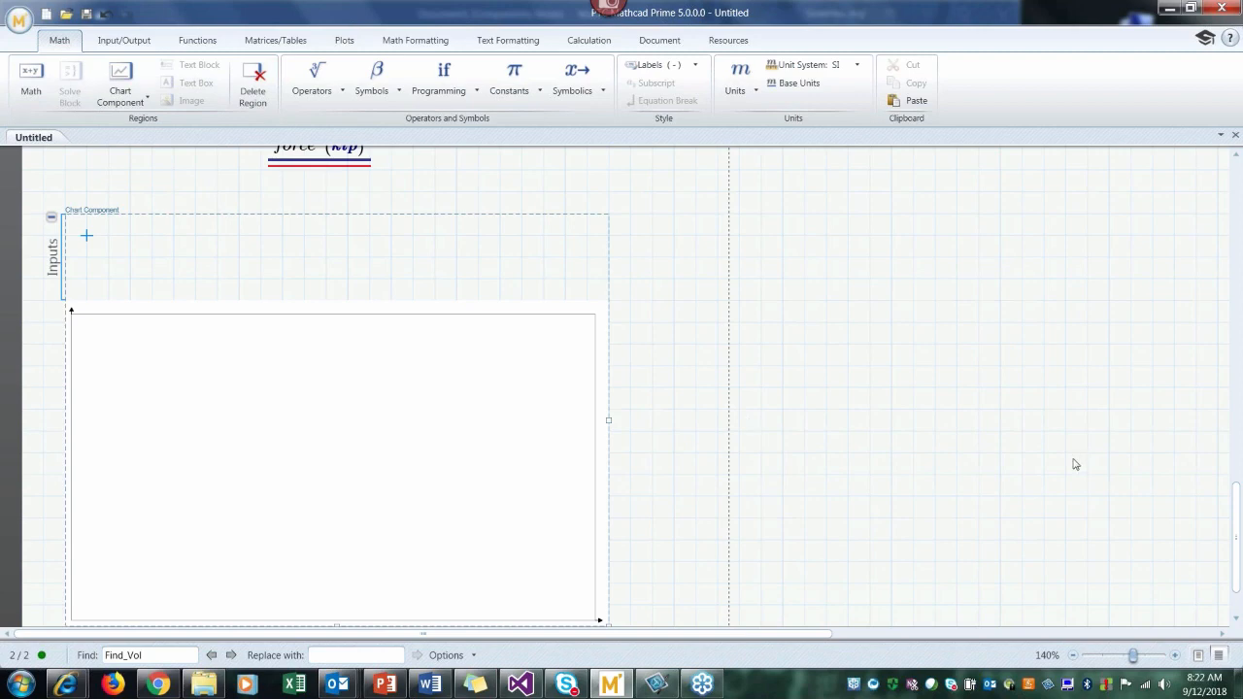
Step: Add an X-axis expression to the chart component's inputs and set X1 to force
drag(1237, 523, 1237, 524)
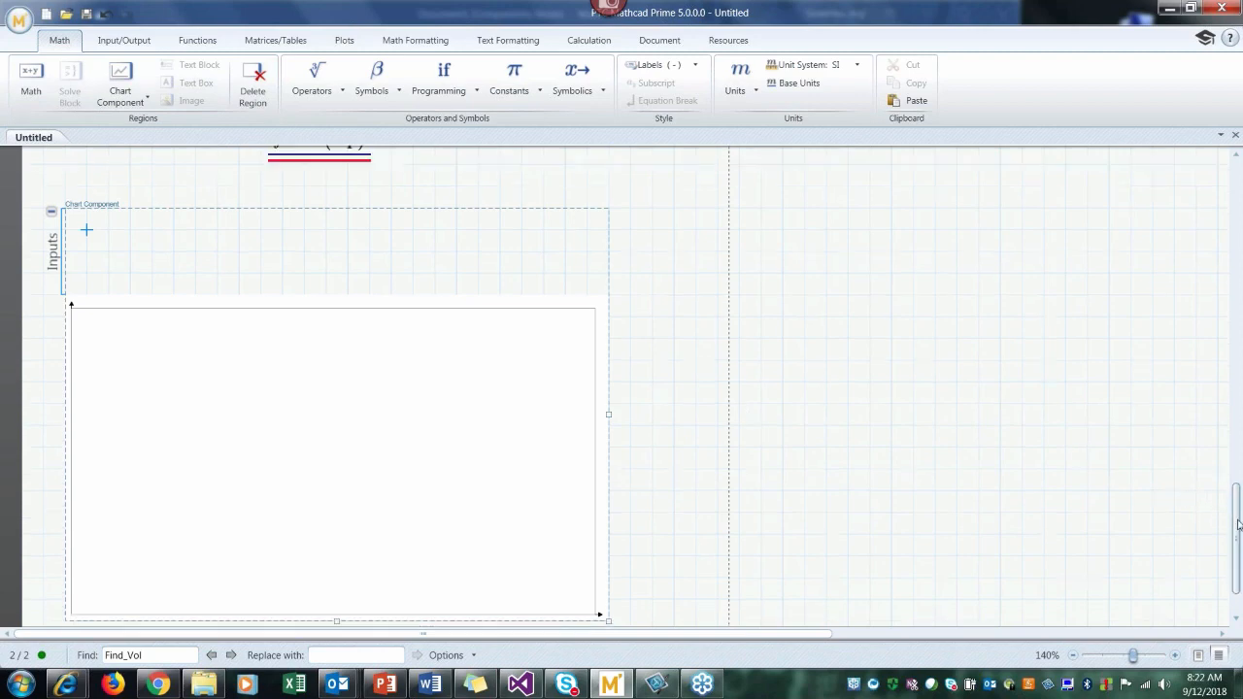
scroll(1237, 524, down, 1)
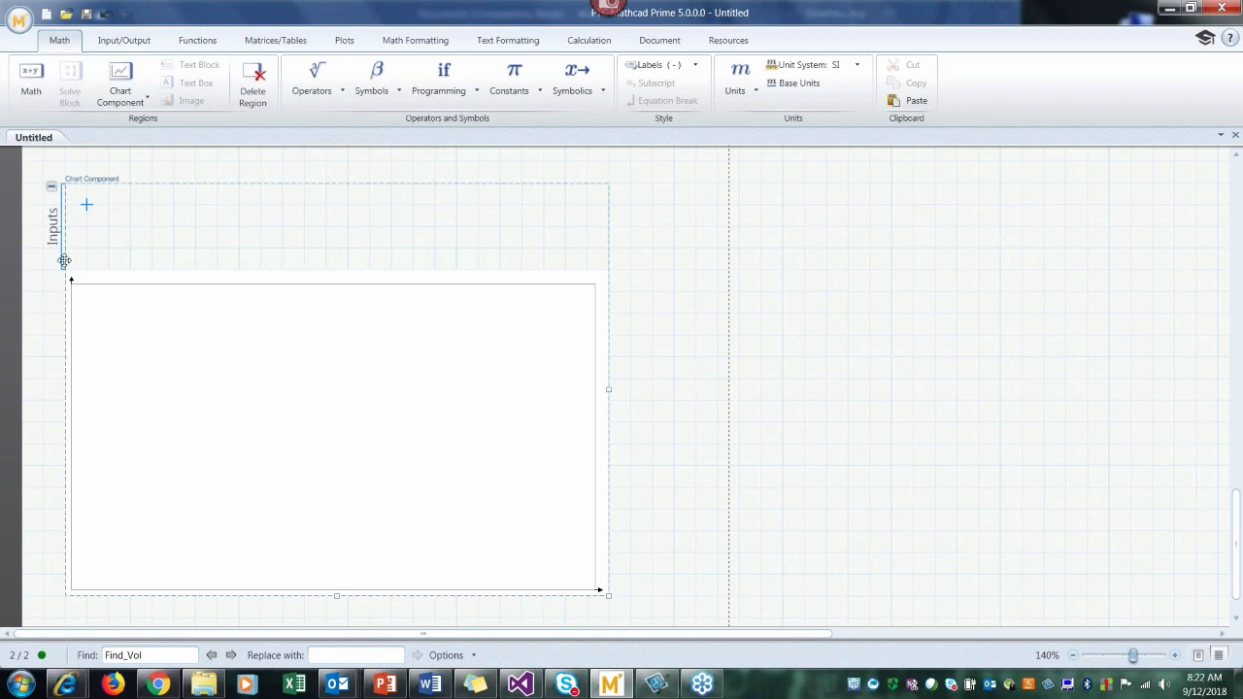
click(88, 230)
right_click(106, 231)
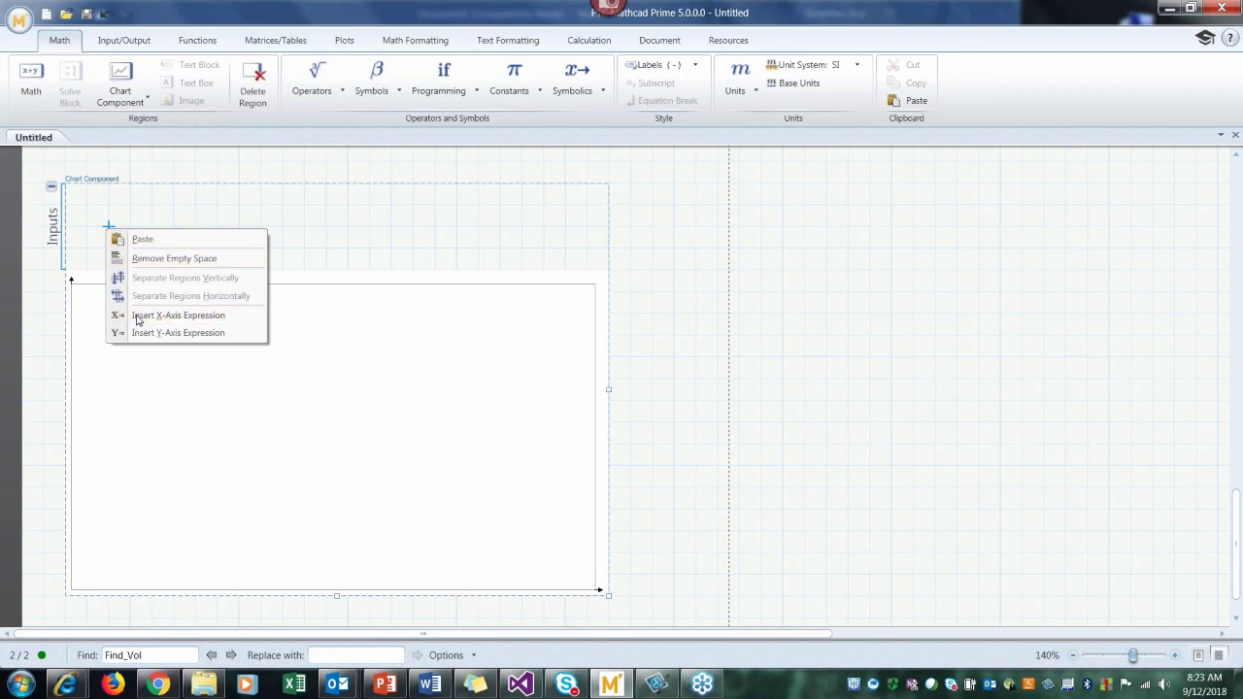
click(137, 316)
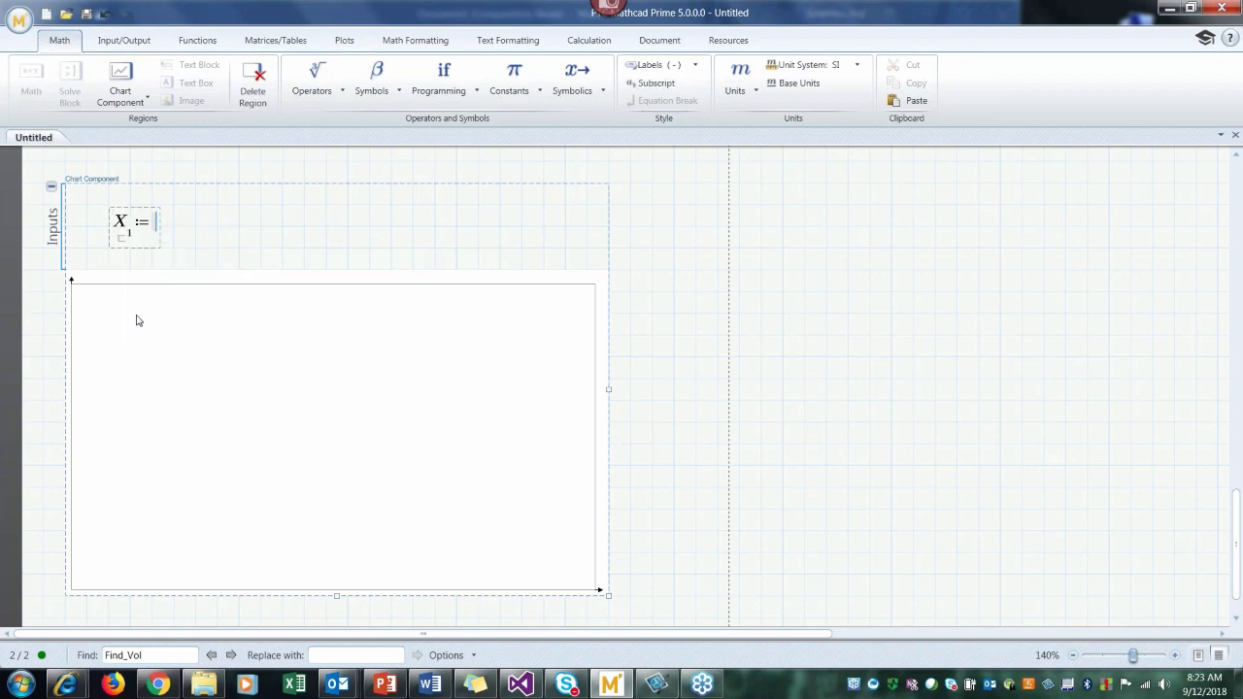
text(force)
Step: Add a Y-axis expression beside the X1 input and set Y1 to σ2
right_click(250, 232)
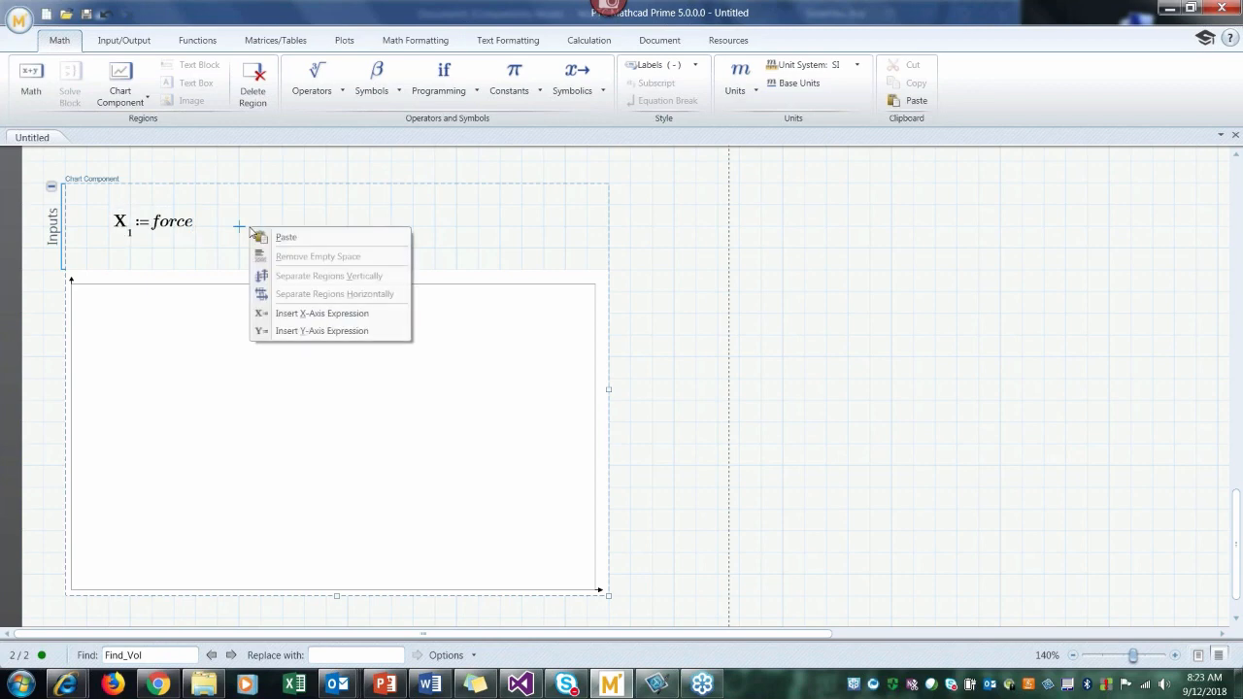
click(311, 331)
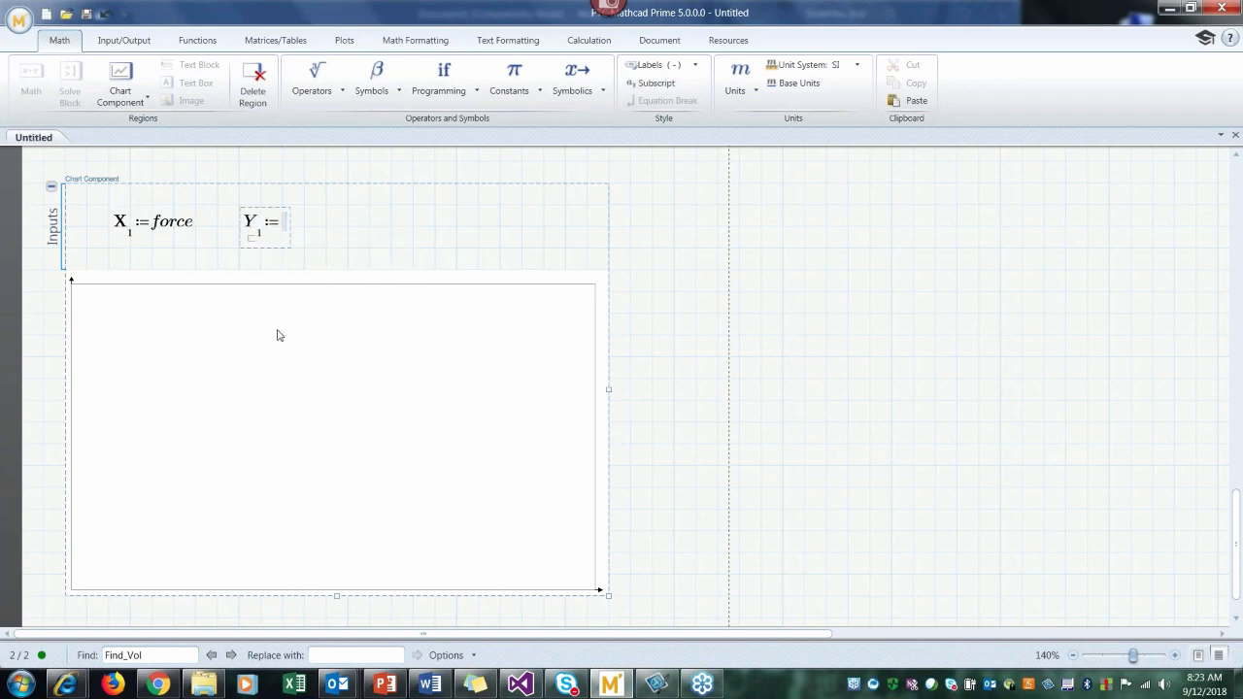
text(s)
key(ctrl+g)
text(2)
click(367, 241)
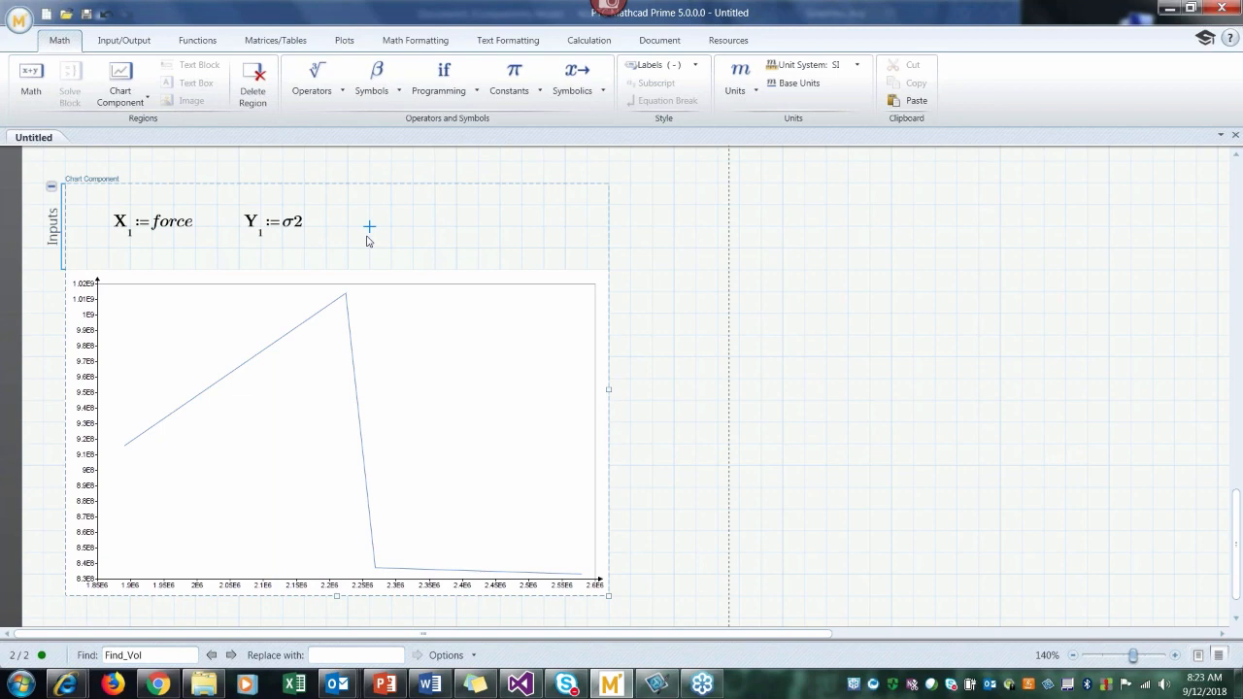
Step: Make room below the first pair of chart inputs and add a second X-axis expression, X2, set to force
click(113, 254)
key(Return)
key(Return)
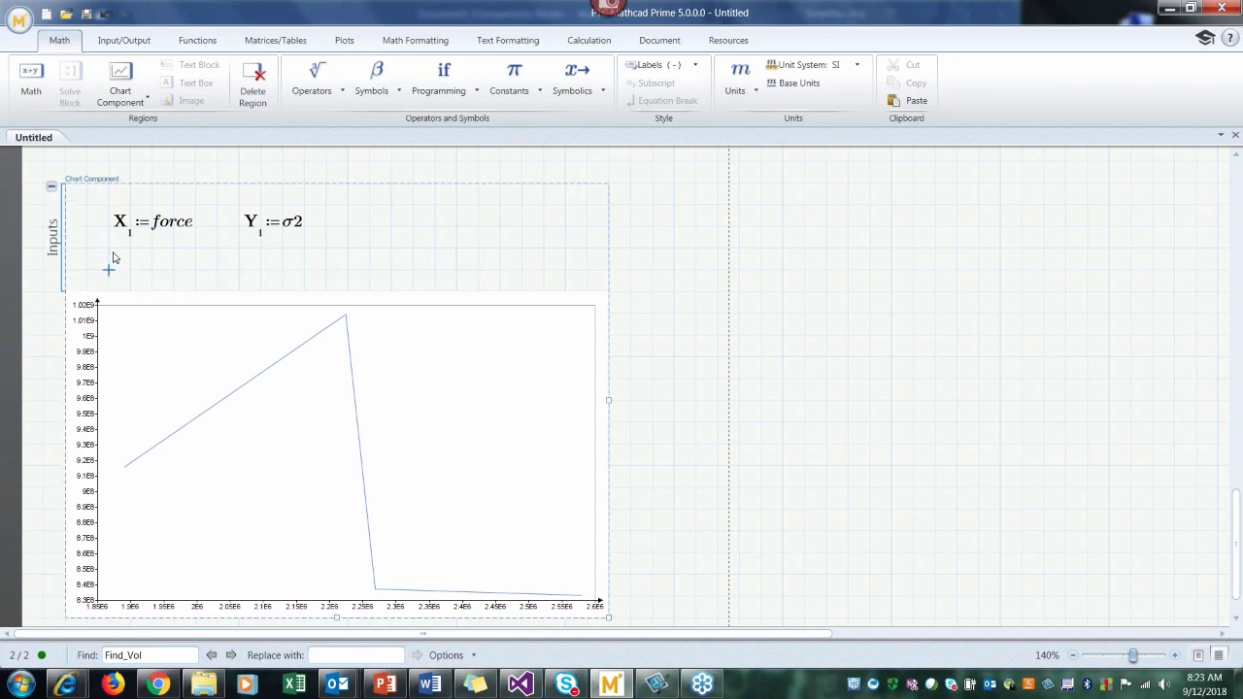
click(113, 277)
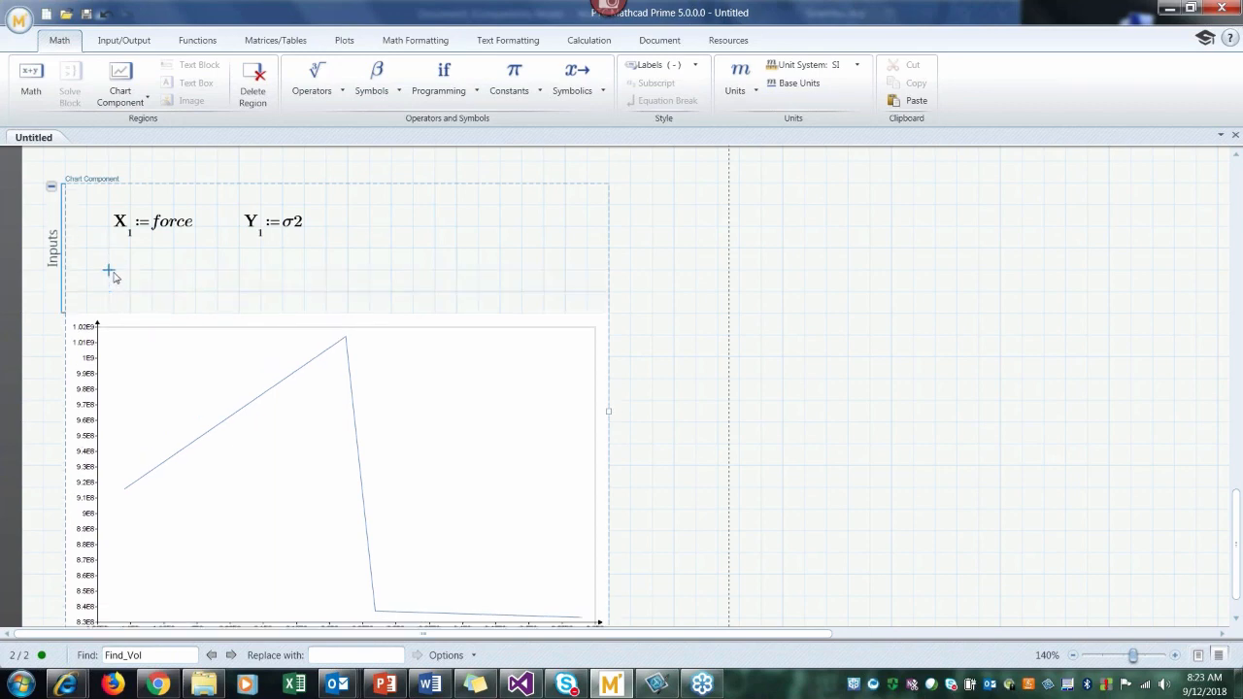
right_click(113, 276)
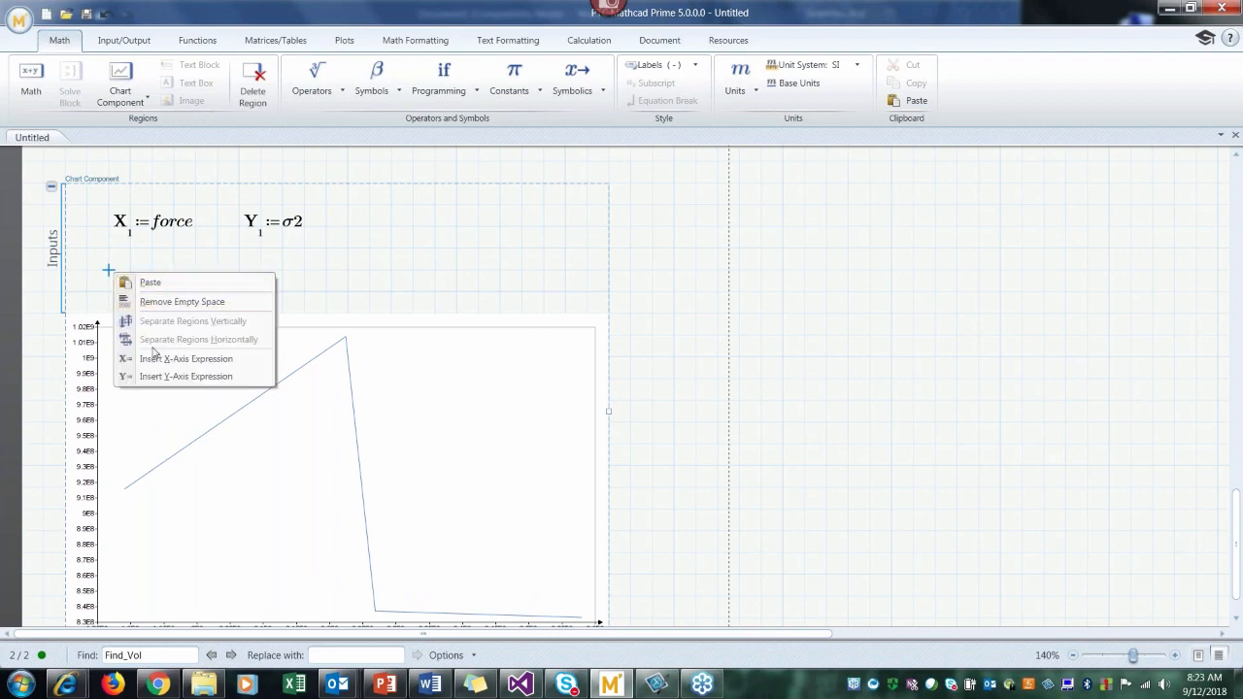
click(156, 360)
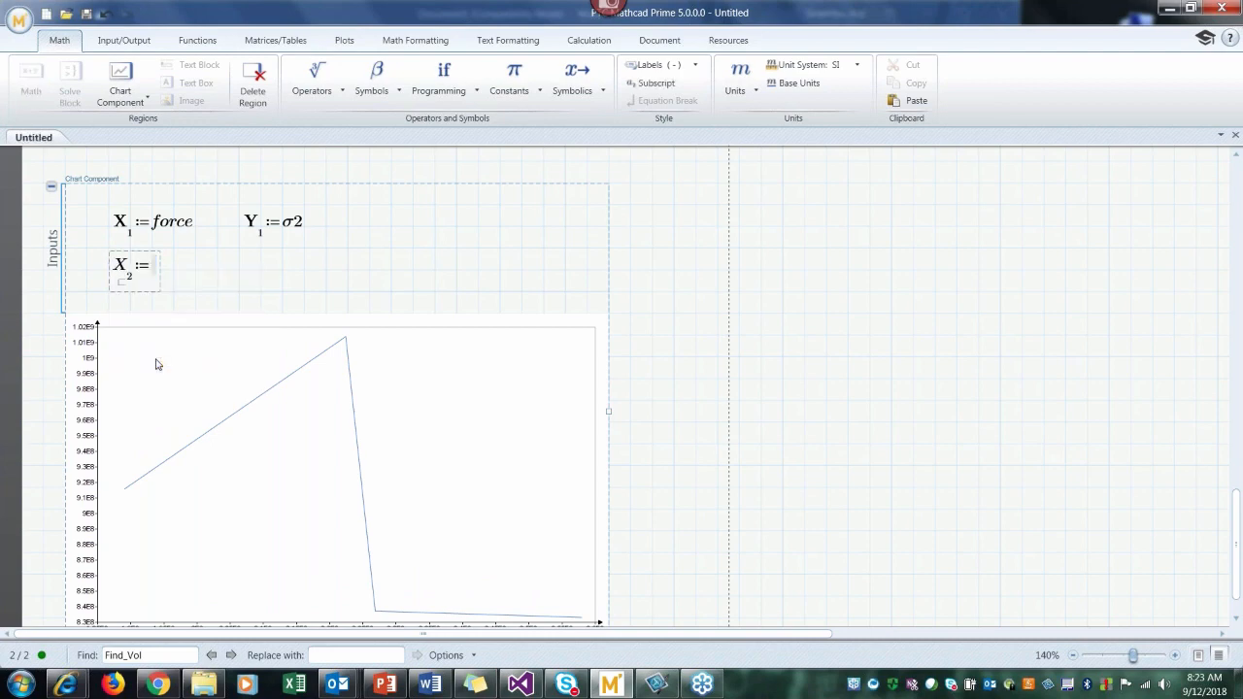
text(force)
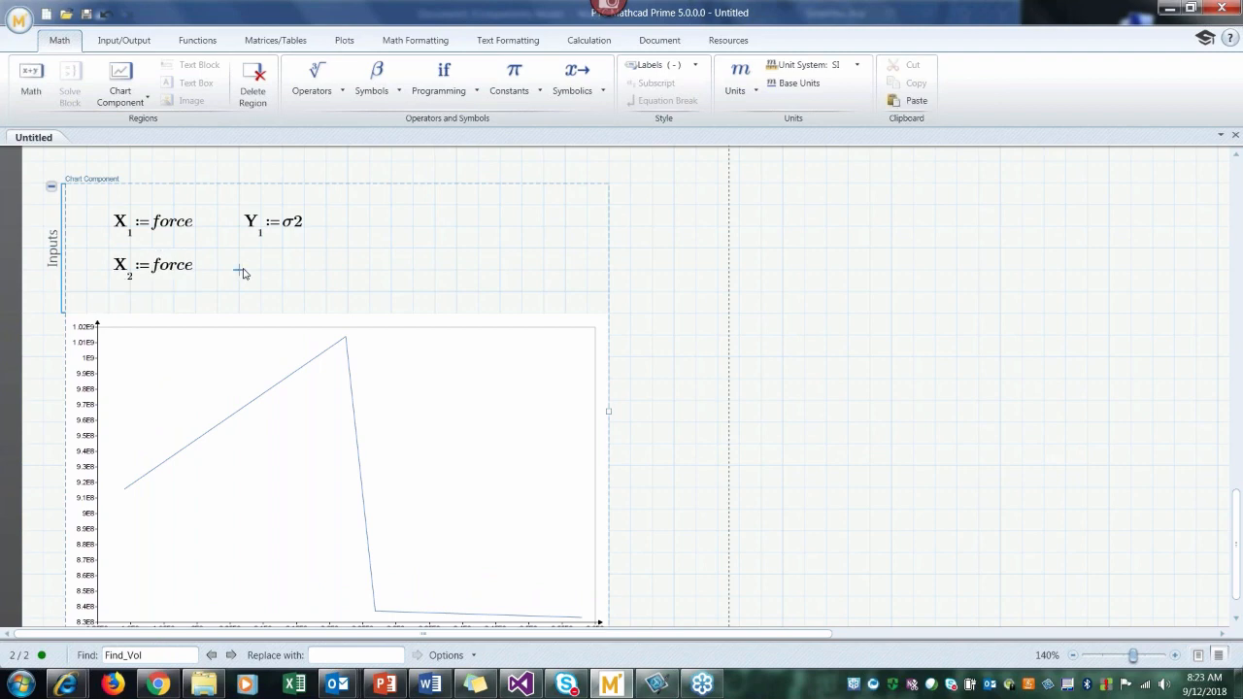
Step: Add a second Y-axis expression beside X2 and set Y2 to σ3
right_click(242, 271)
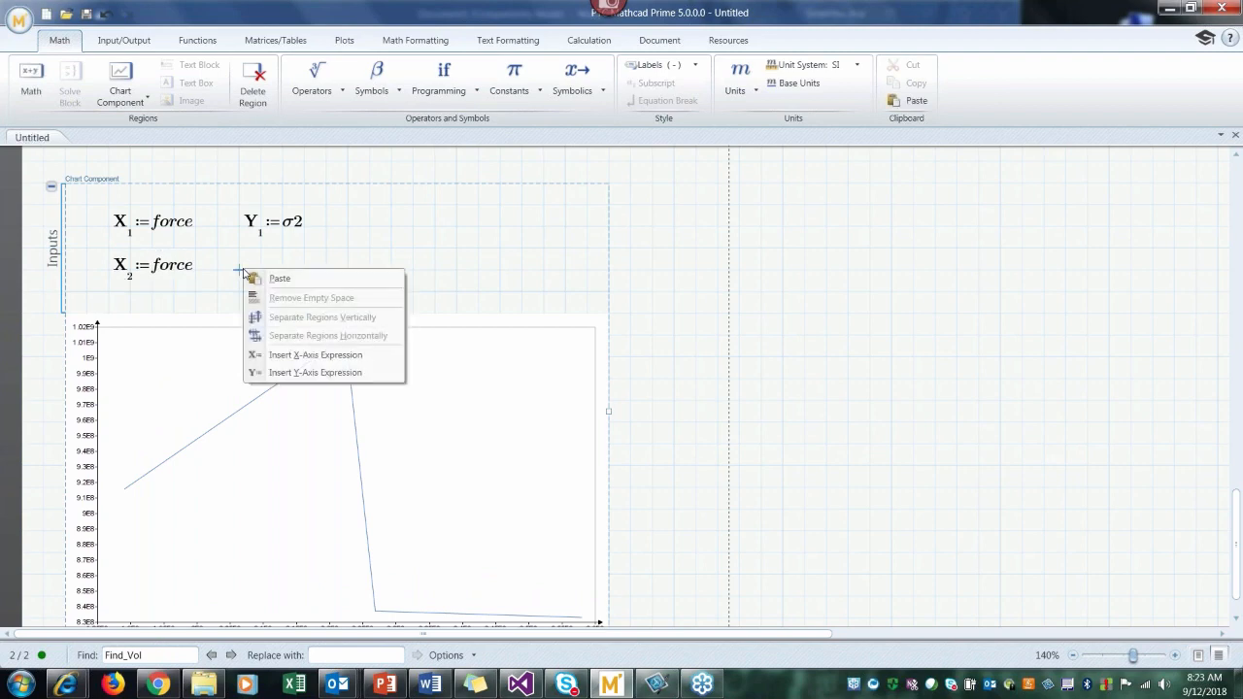
click(282, 374)
text(σ3)
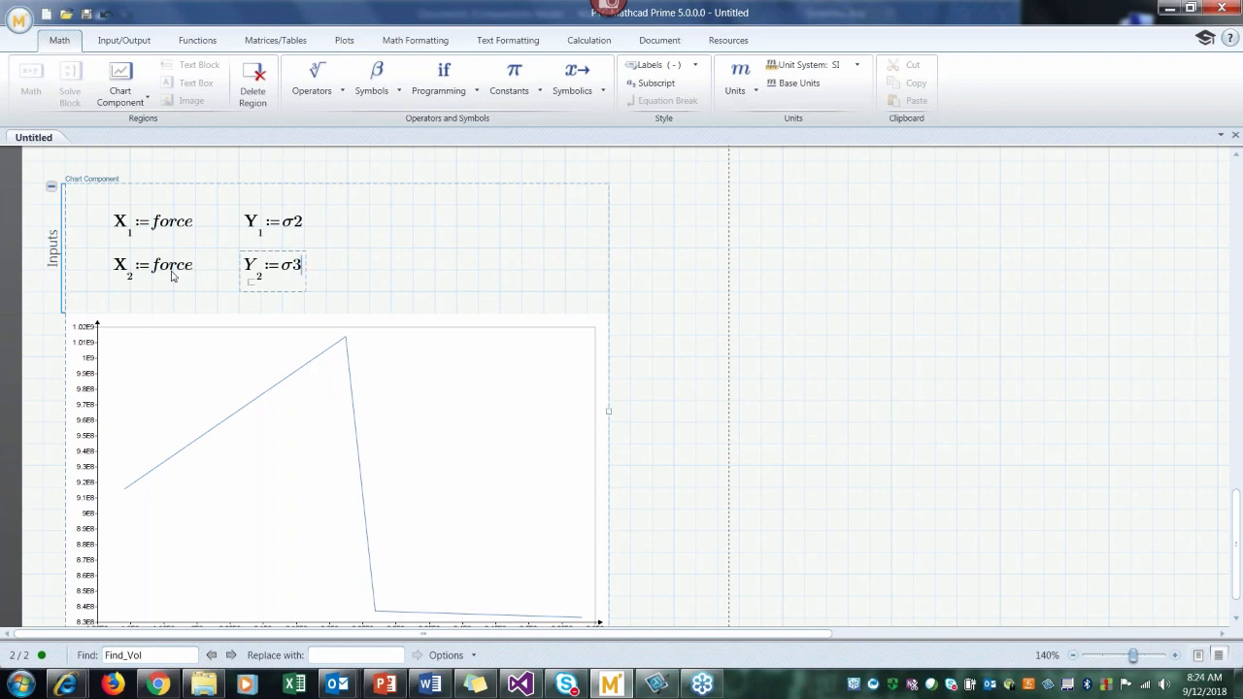
click(668, 343)
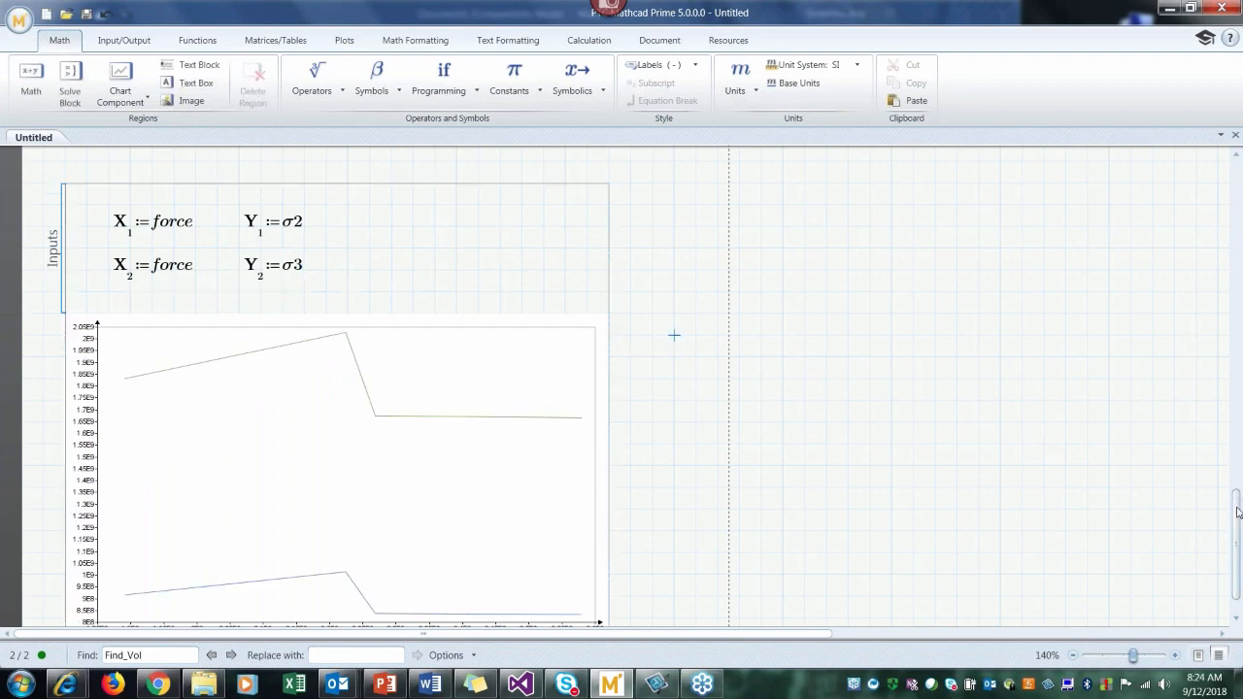
Step: Evaluate force beside the chart and display the result in kip
drag(1237, 512, 1237, 515)
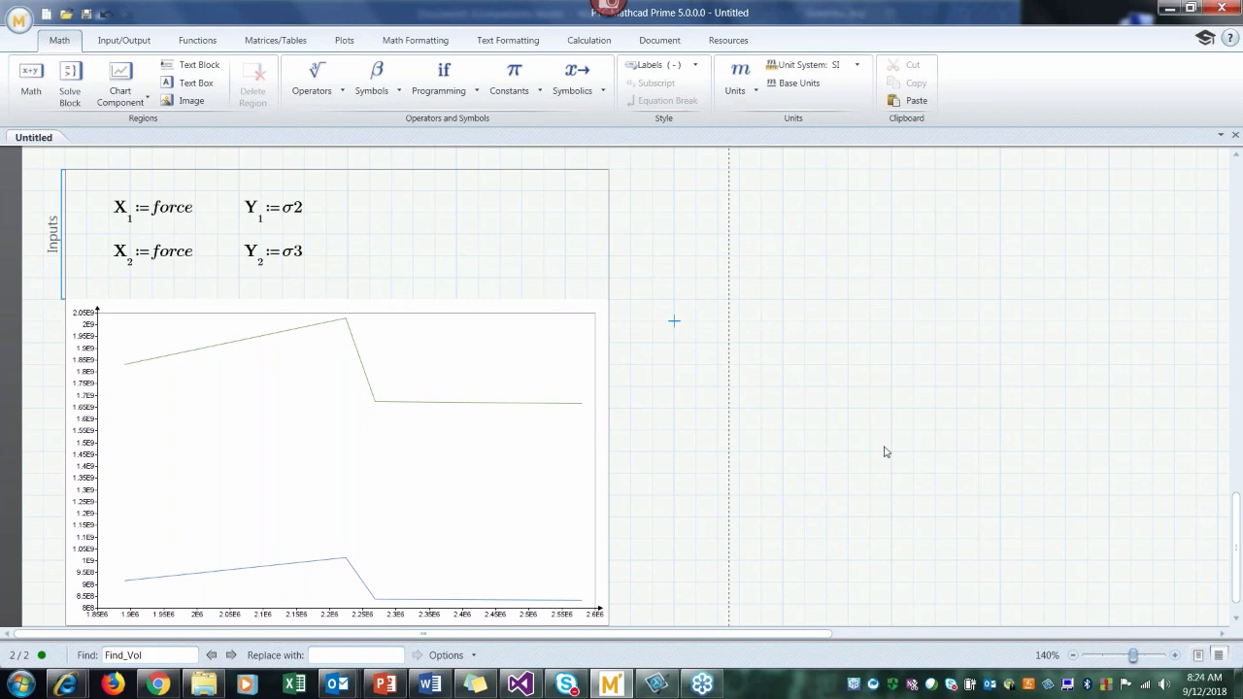
drag(1236, 550, 1236, 553)
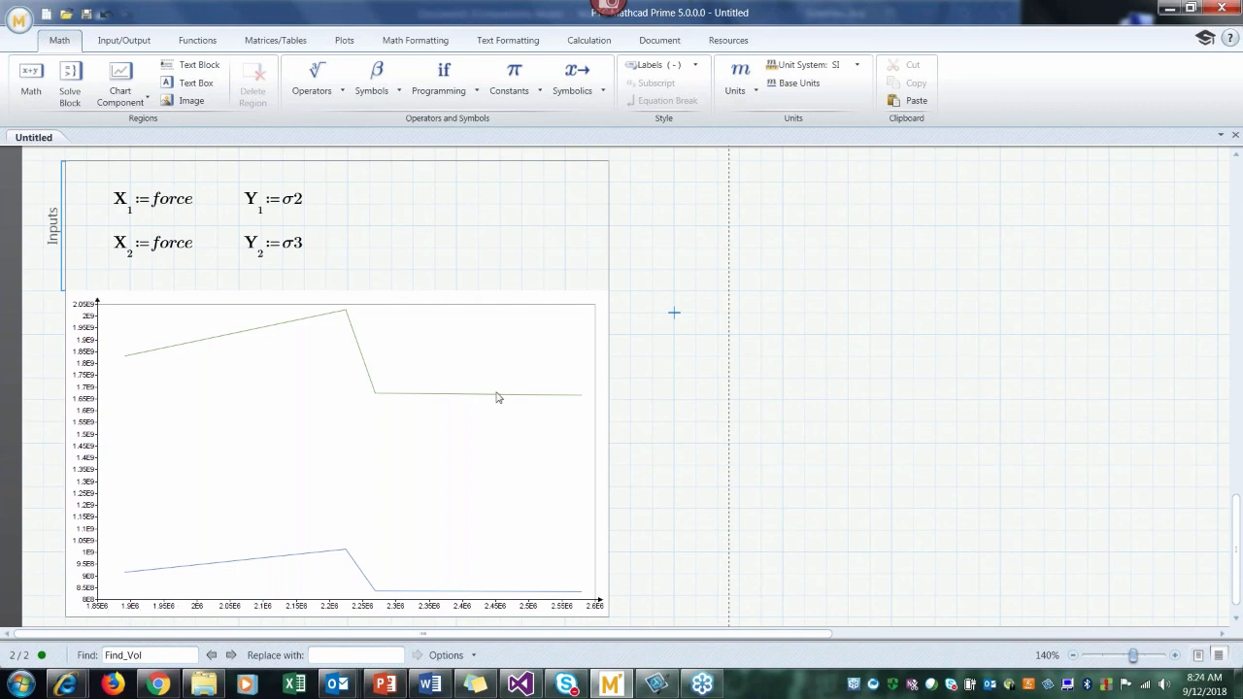
click(754, 309)
text(force)
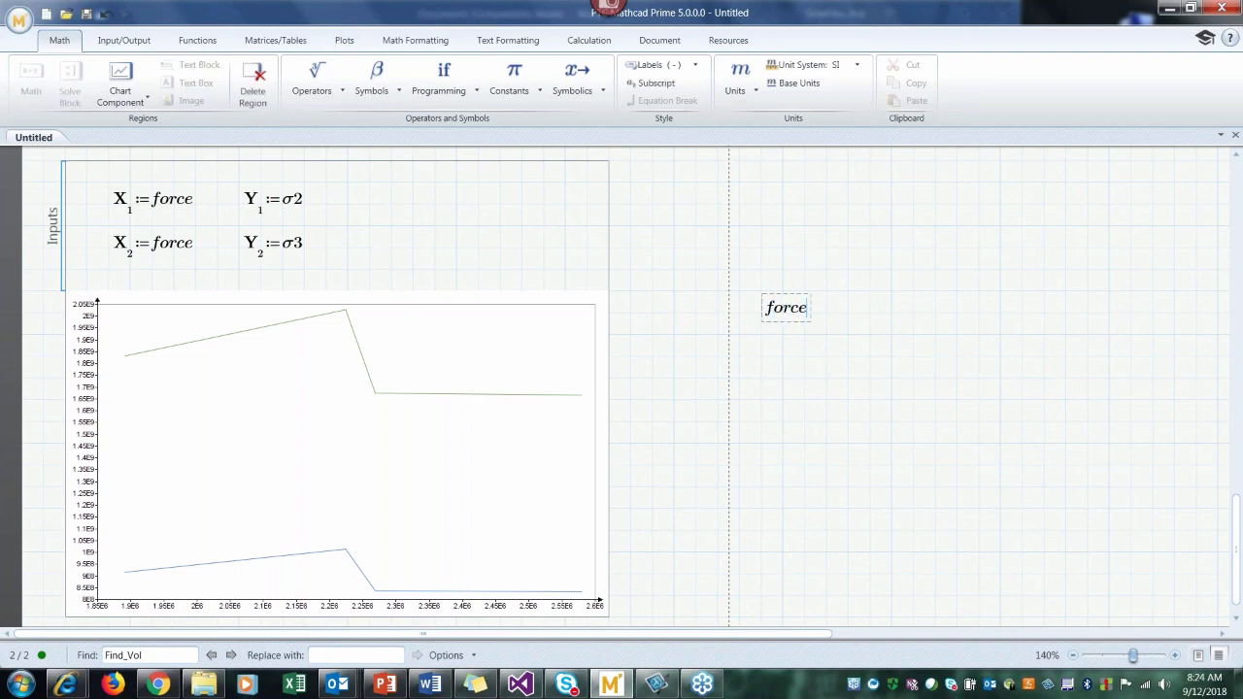
text(=)
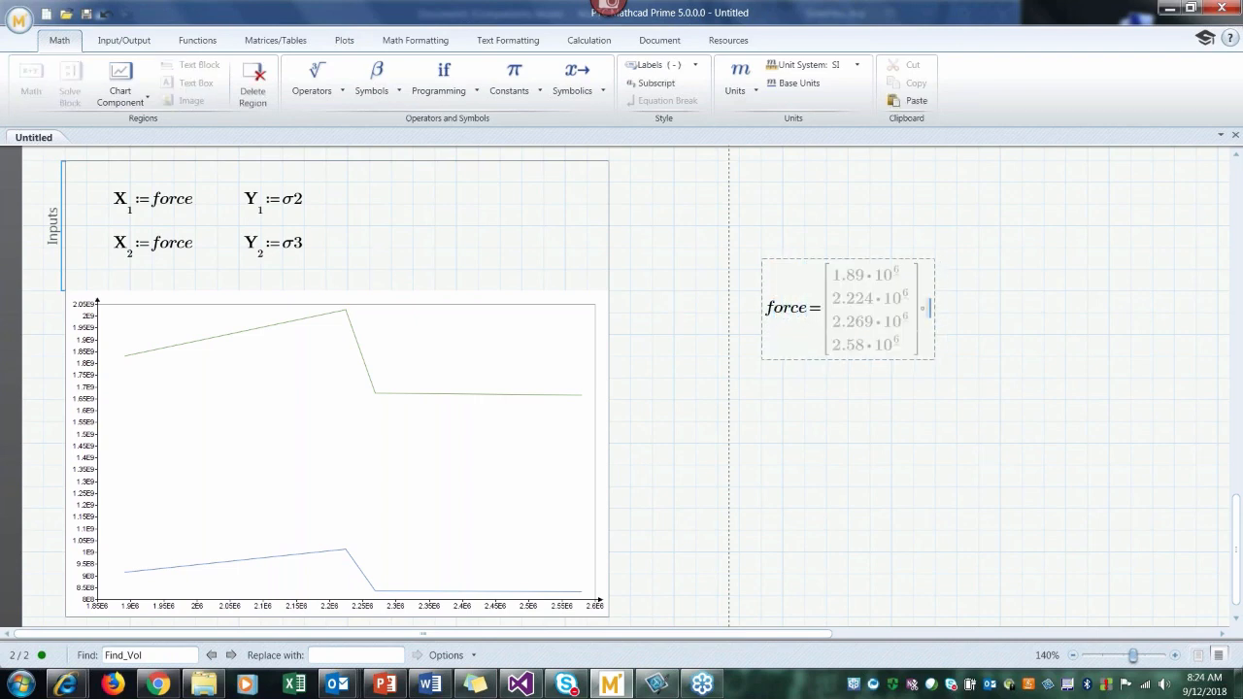
text(kip)
key(Return)
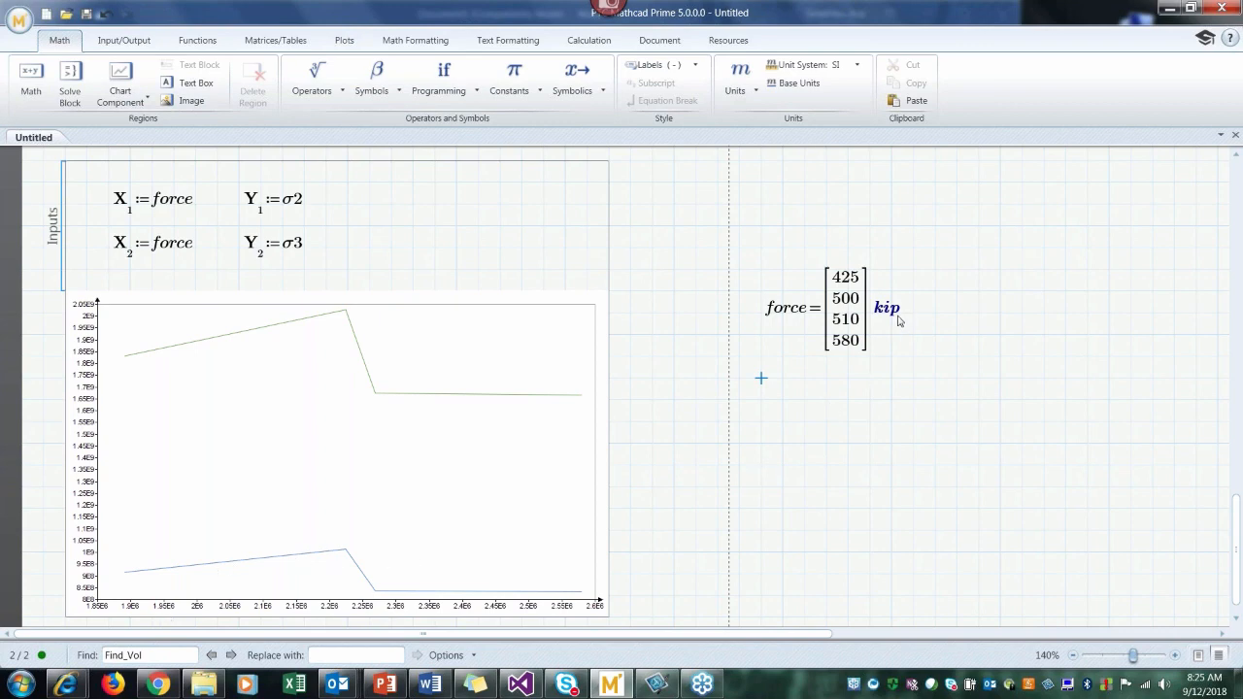
Step: Evaluate force again below the kip result in its default unit and move this region slightly down
click(764, 404)
text(force = [1.89·10^6 2.224·10^6 2.269·10^6 2.58·10^6] N)
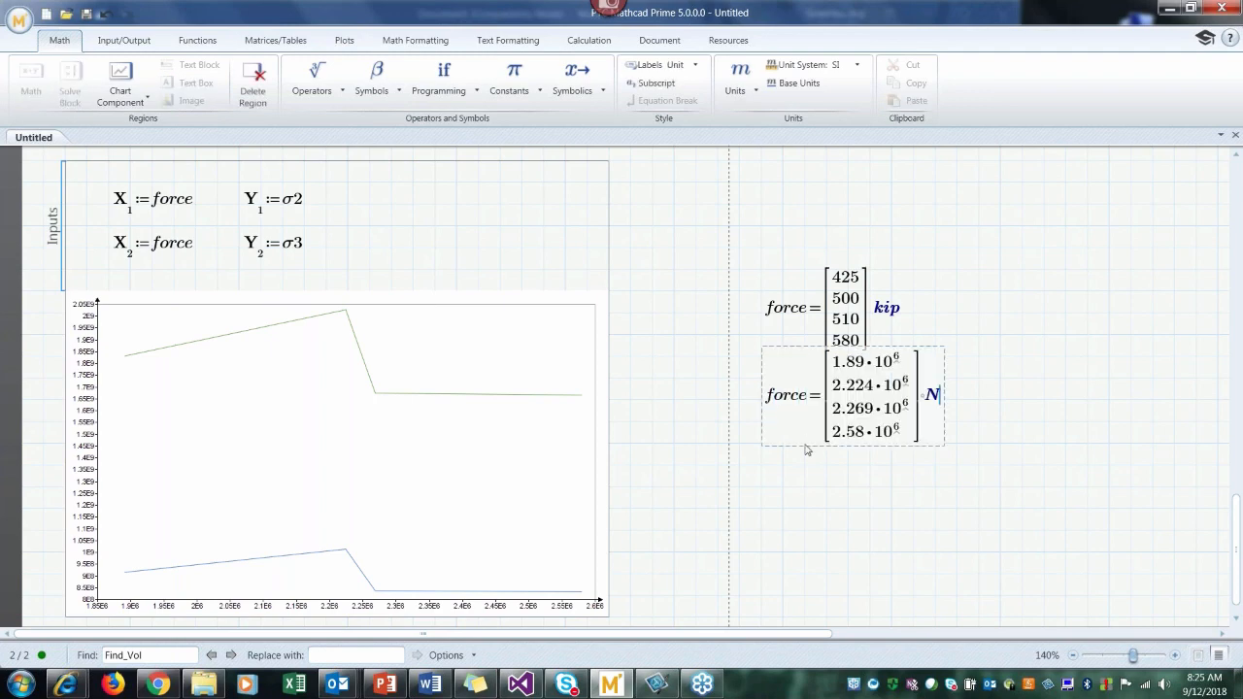
drag(805, 448, 805, 470)
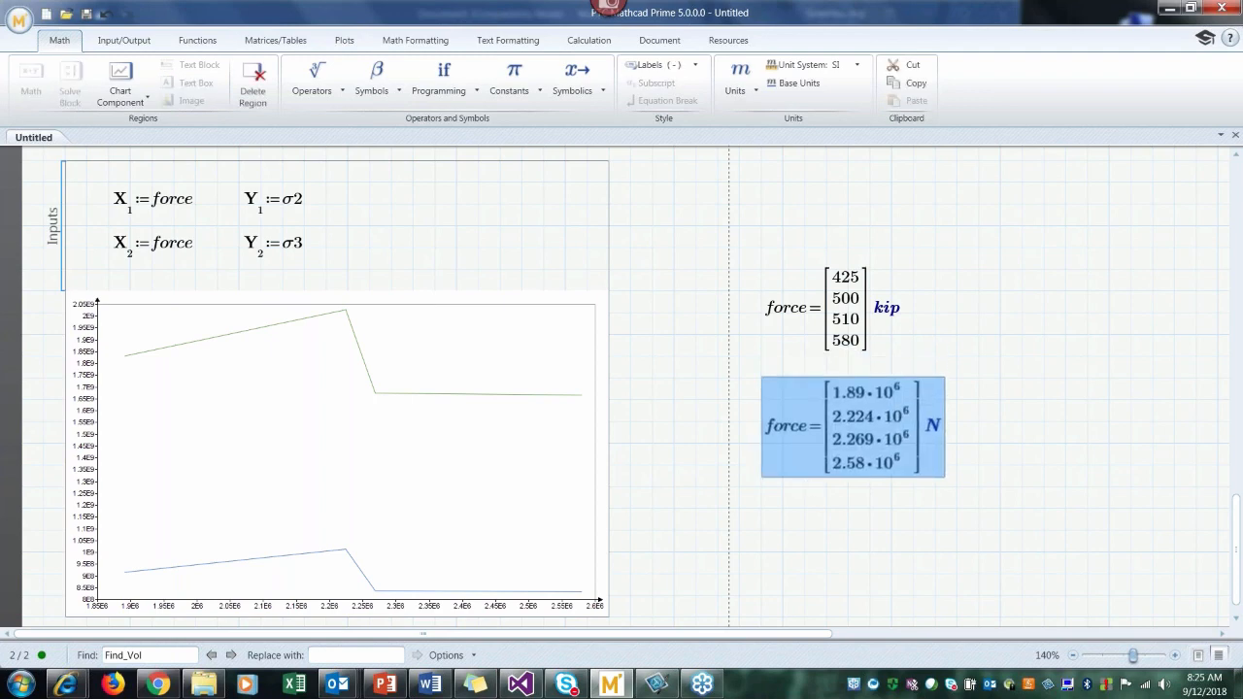
click(812, 548)
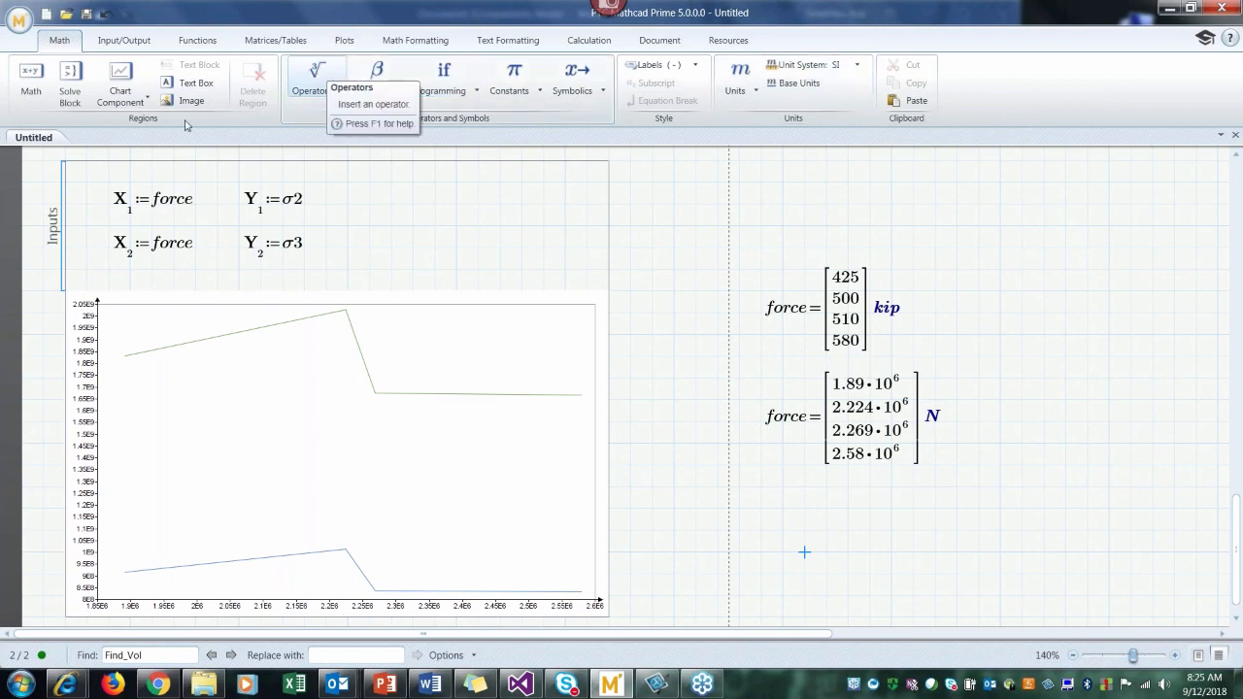
Step: Divide force by kip in both X-axis expressions, X1 and X2, of the chart component
click(87, 243)
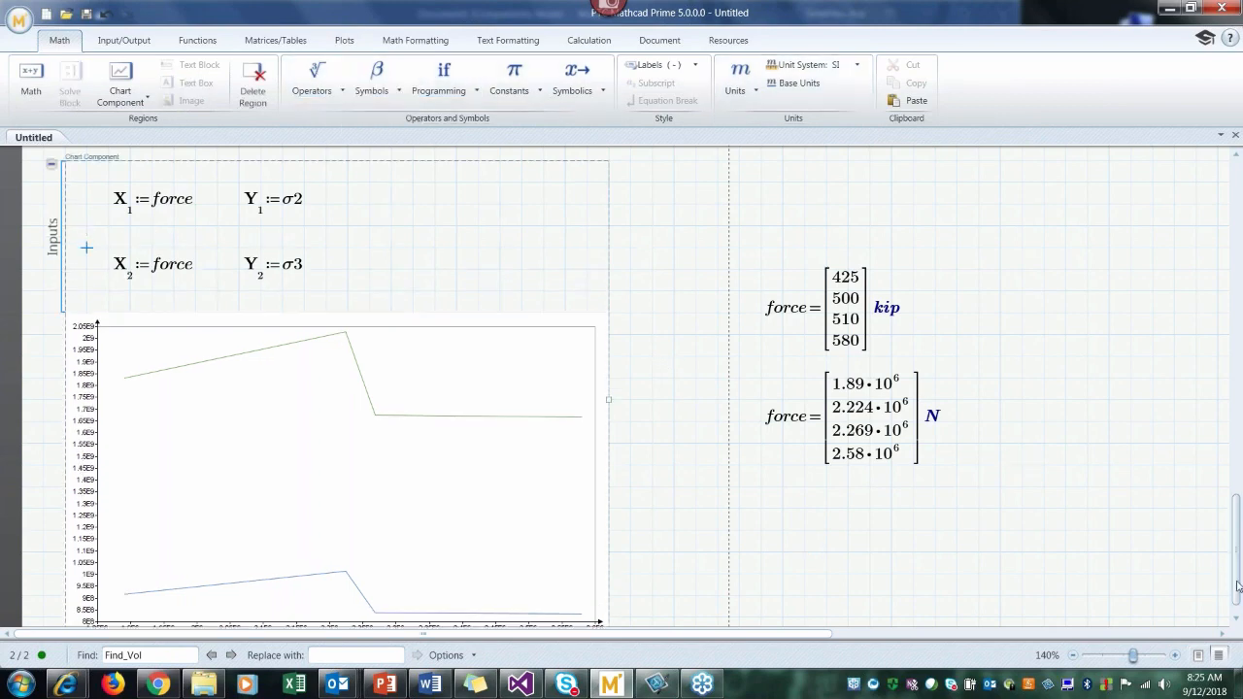
drag(1238, 587, 1237, 590)
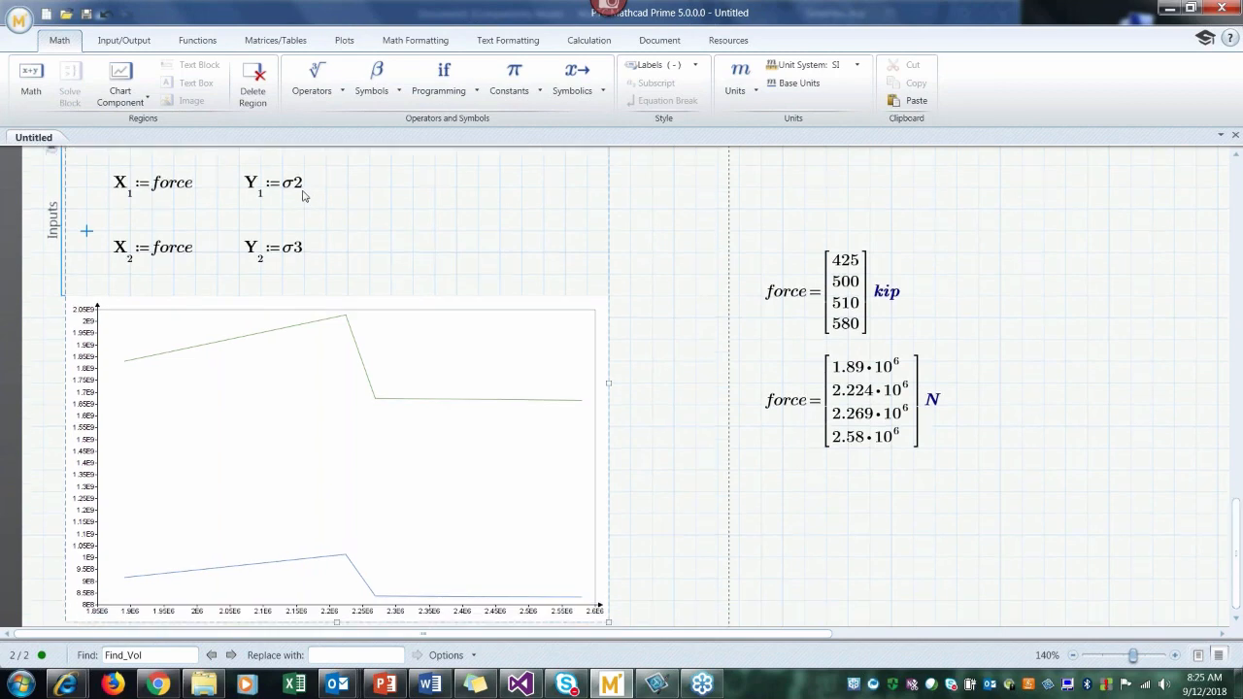
click(303, 189)
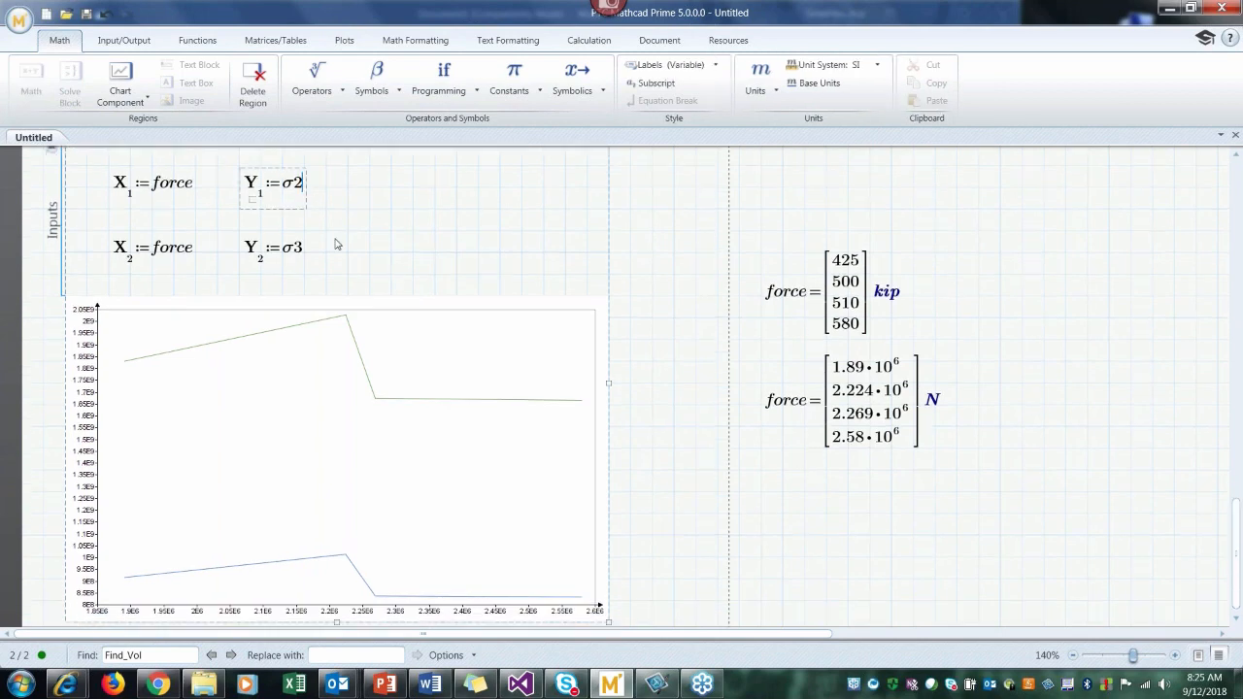
click(191, 191)
text(/kip)
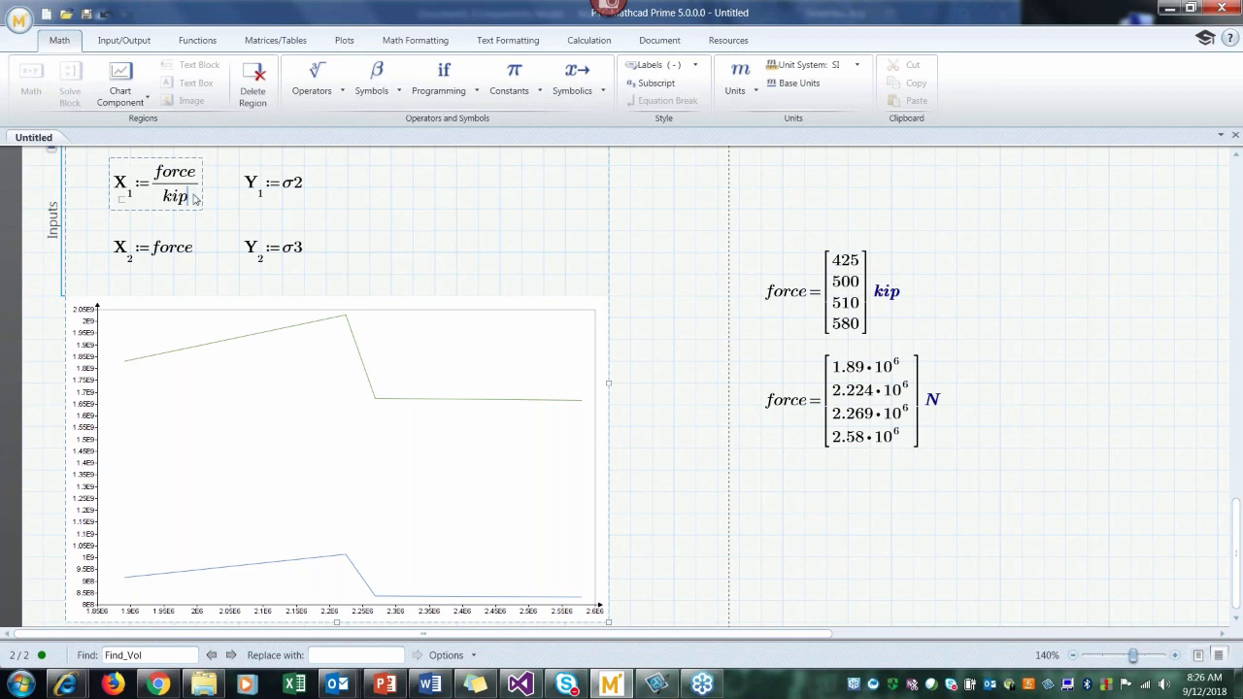
click(191, 255)
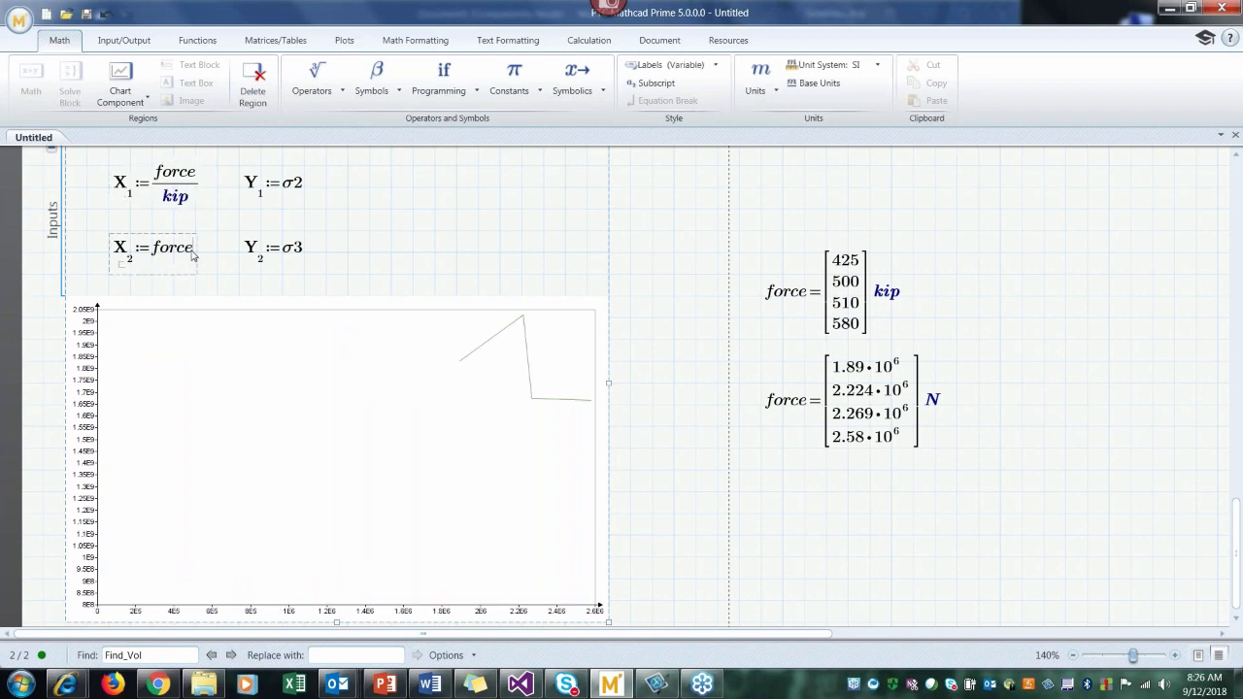
text(/kip)
key(Return)
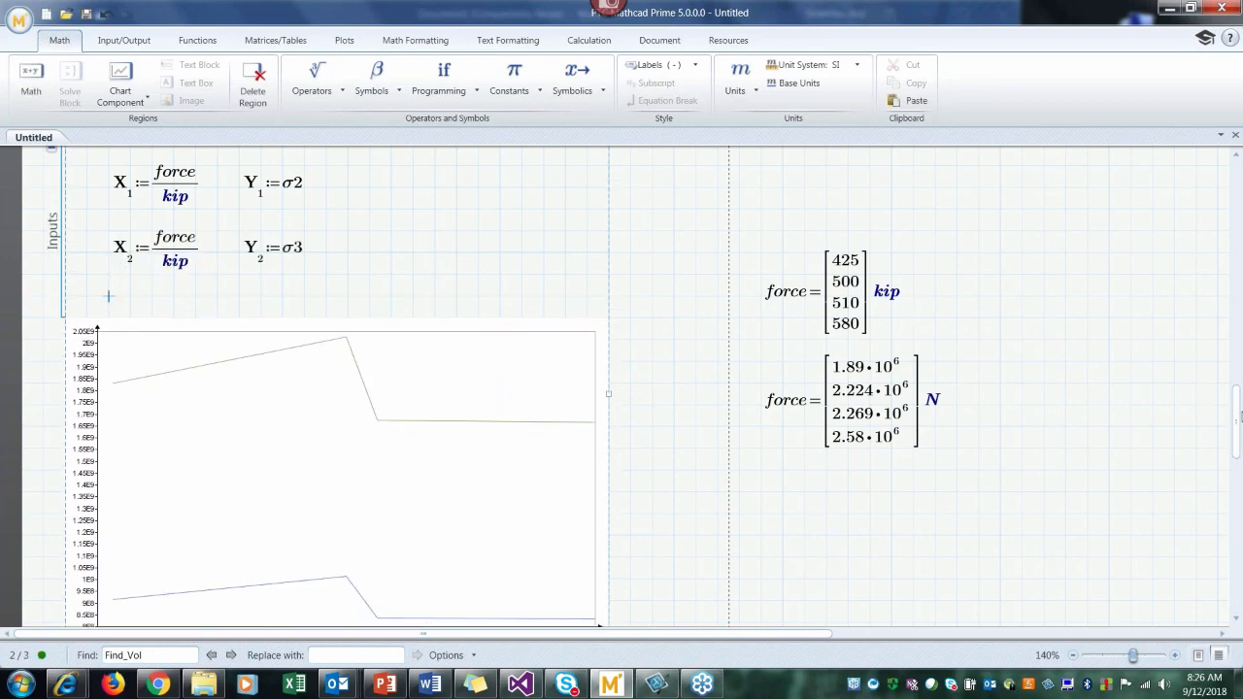
Step: Evaluate σ2 in its default unit below the two force results and move this region slightly down
scroll(1238, 420, down, 1)
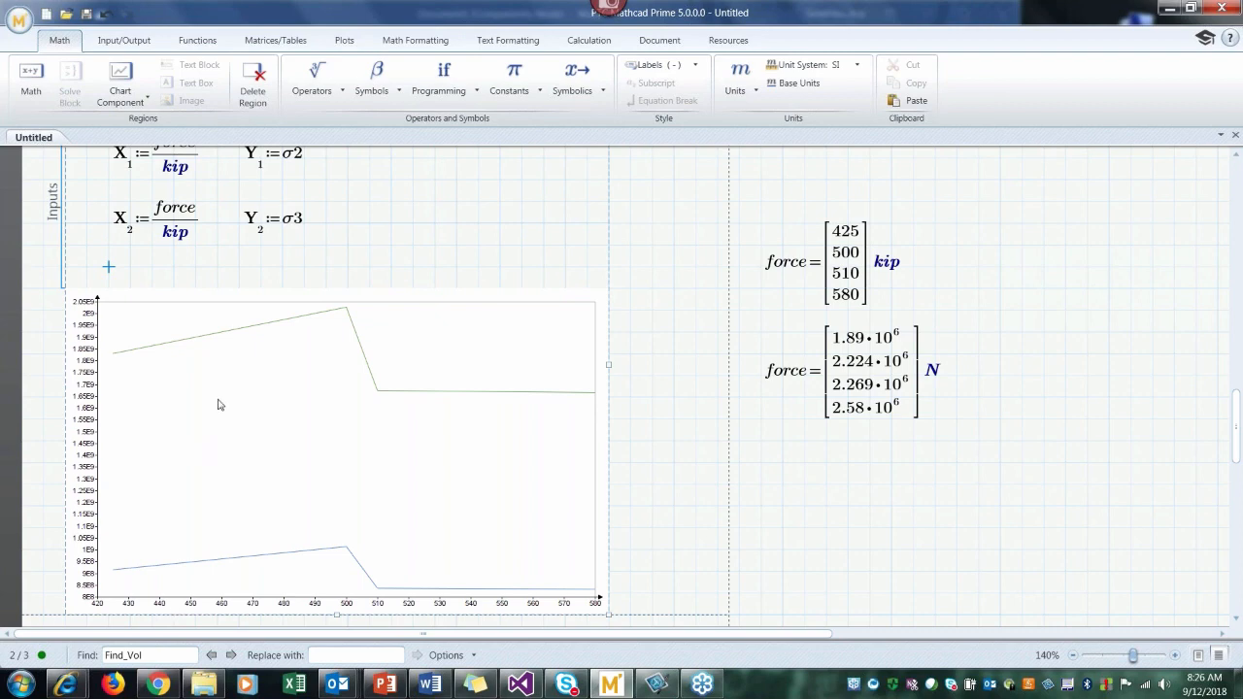
click(761, 473)
text(s)
key(ctrl+g)
text(2=)
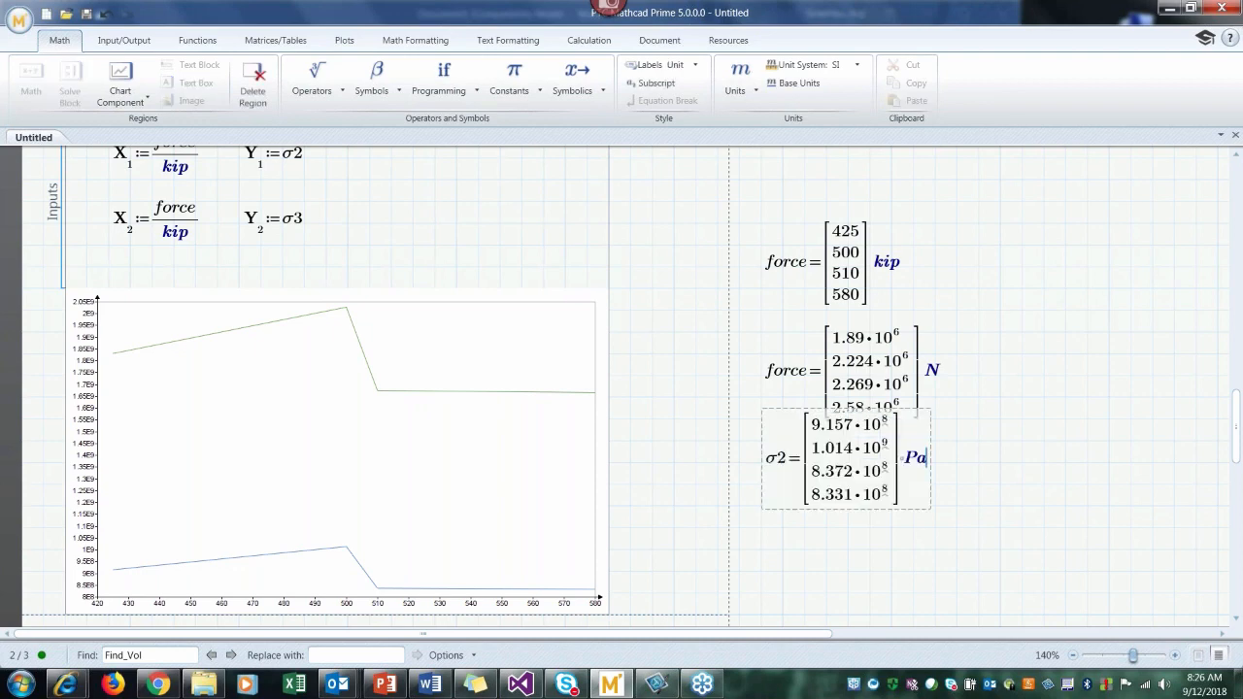
drag(785, 509, 787, 539)
click(826, 572)
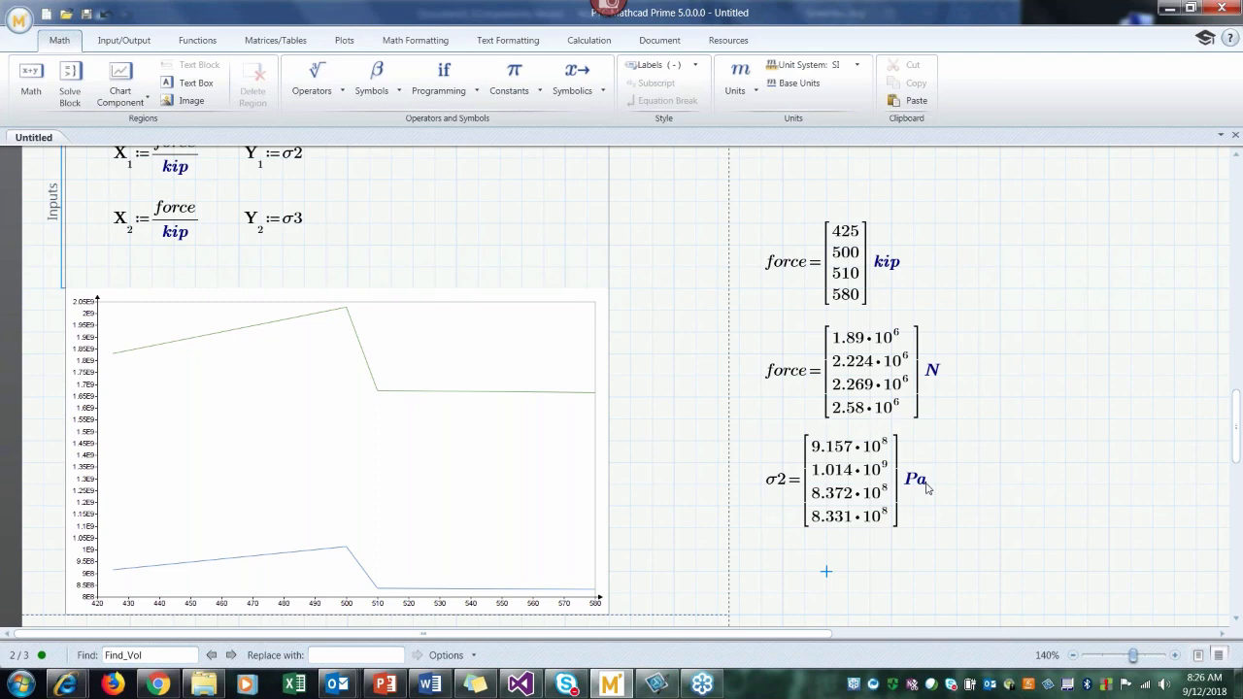
Step: Evaluate σ2 again beside its Pa result and display this second result in ksi
click(926, 486)
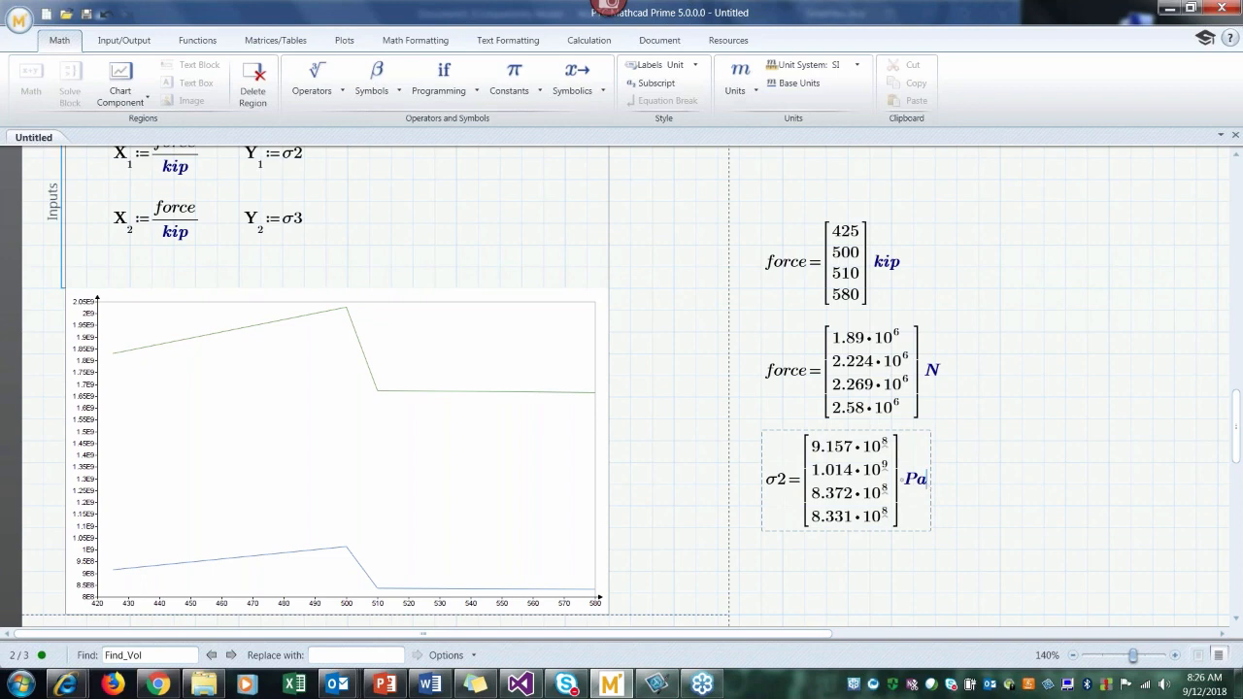
click(969, 490)
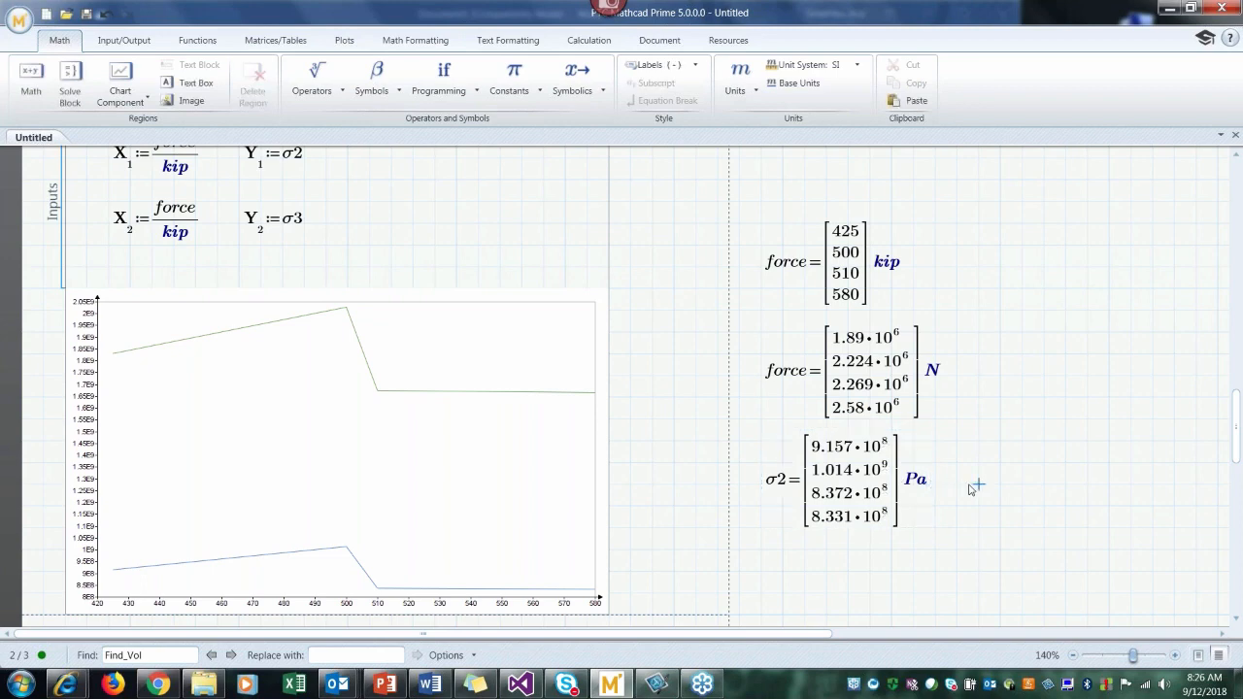
text(s)
key(ctrl+g)
text(2=)
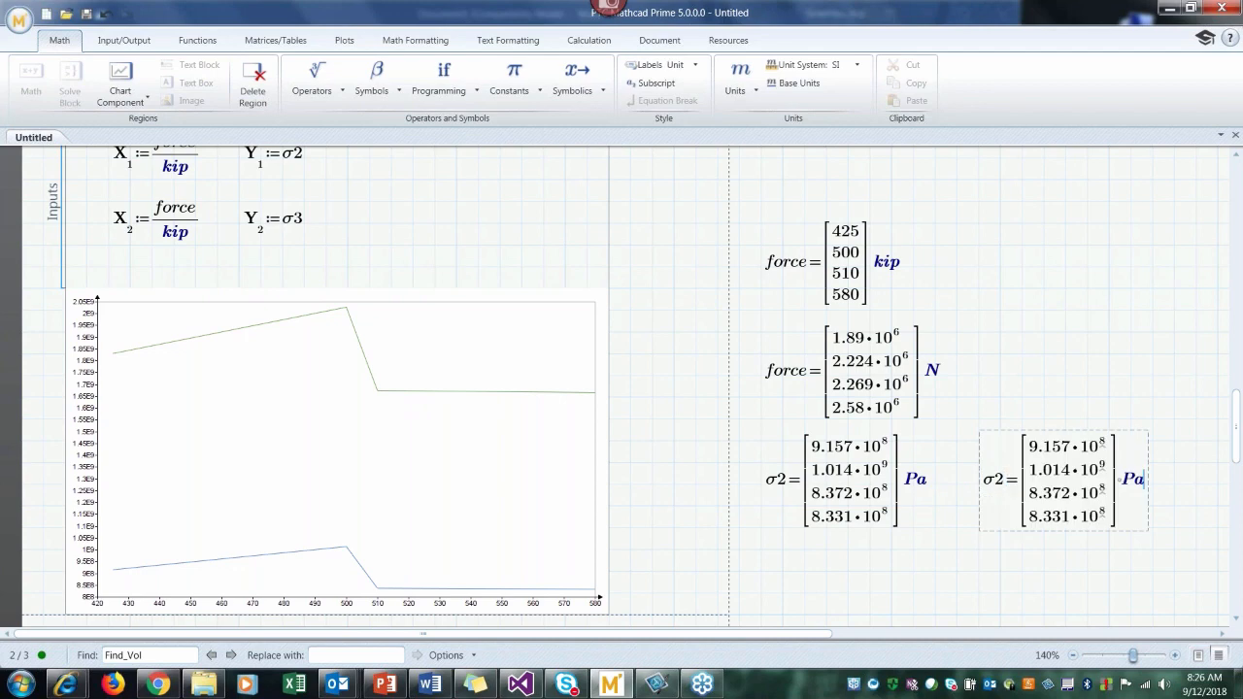
key(BackSpace)
key(BackSpace)
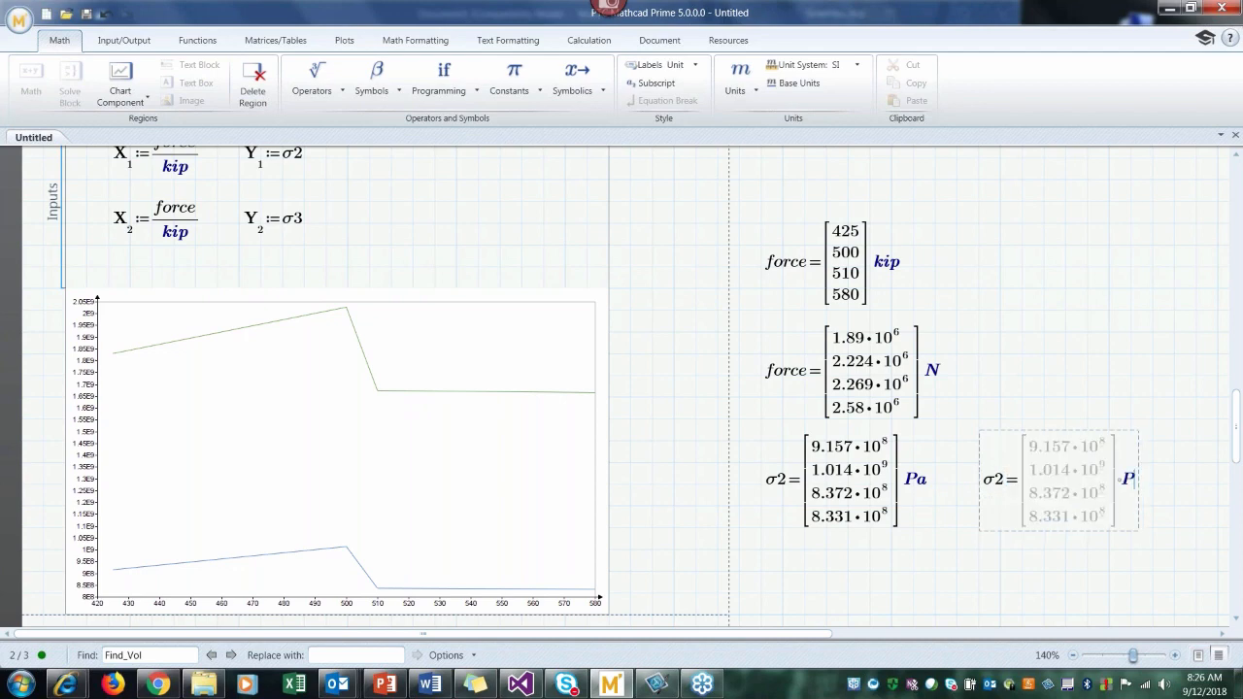
text(ksi)
key(Return)
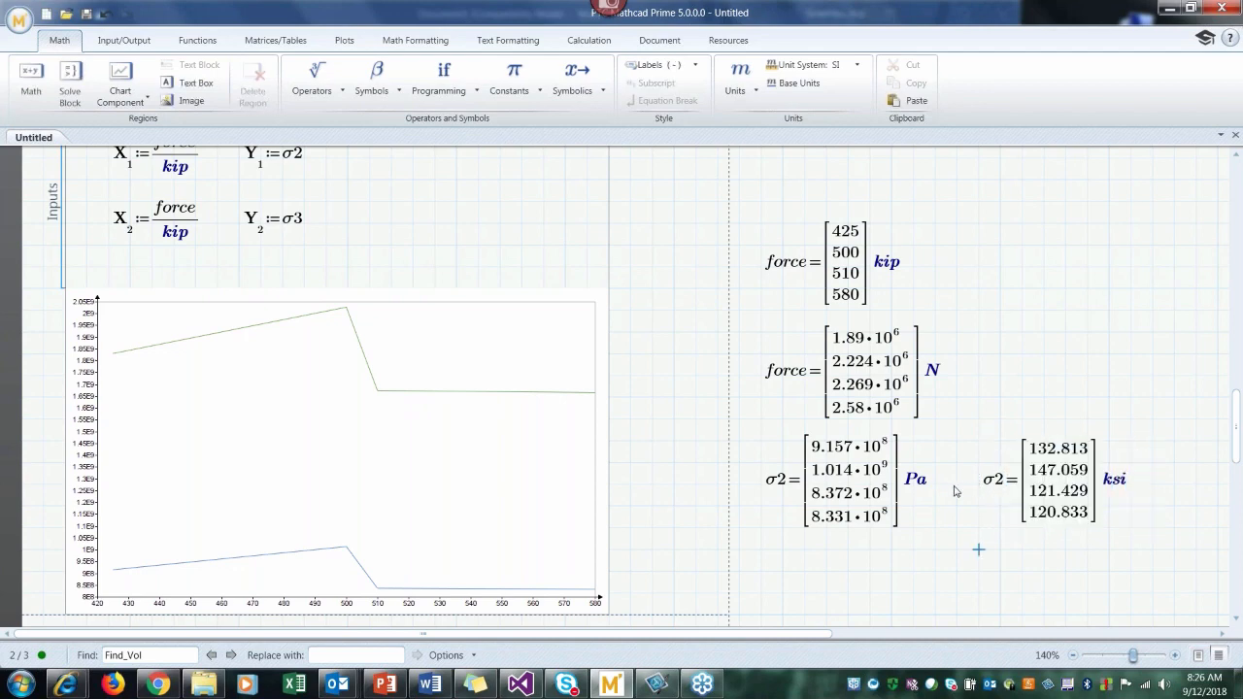
Step: Divide σ2 and σ3 by ksi in the chart's Y-axis expressions, Y1 and Y2
click(301, 162)
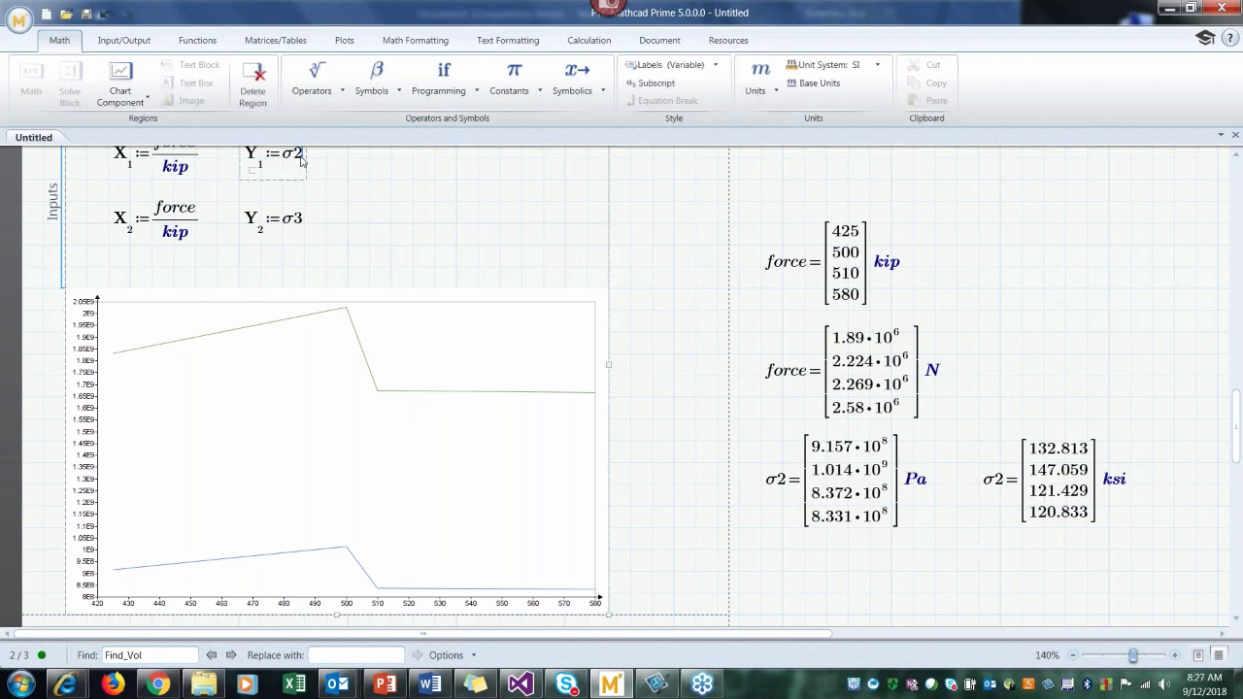
text(/ksi)
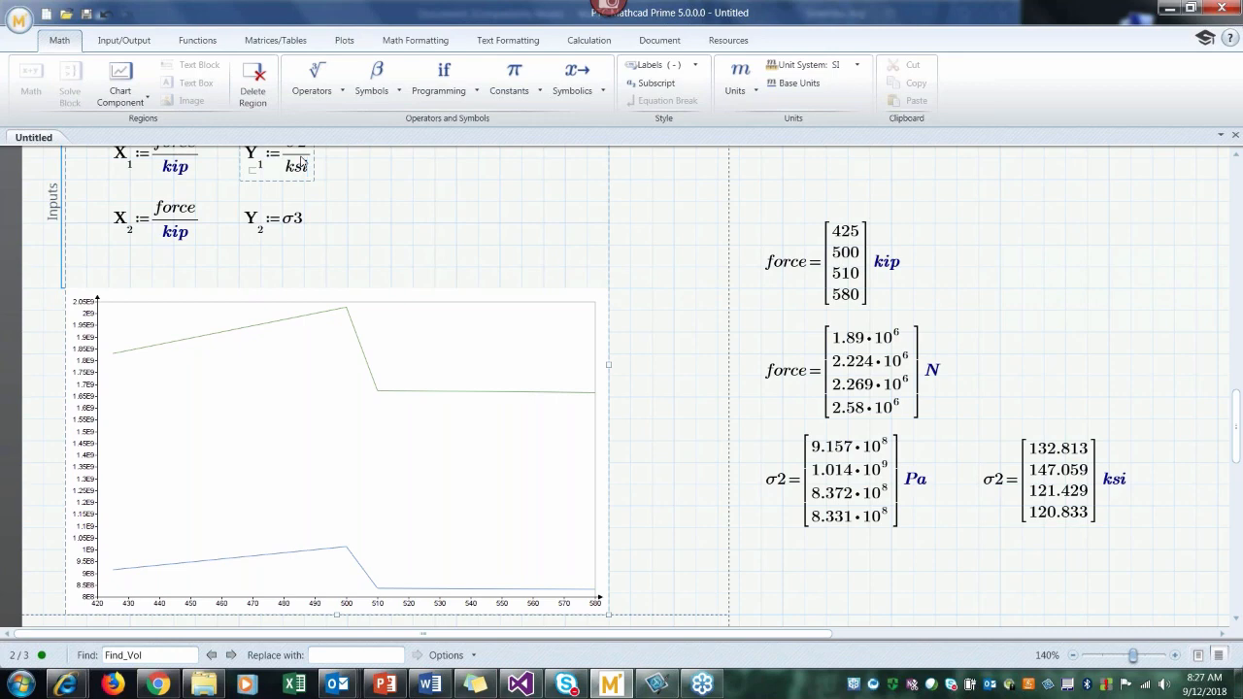
click(301, 222)
text(/ksi)
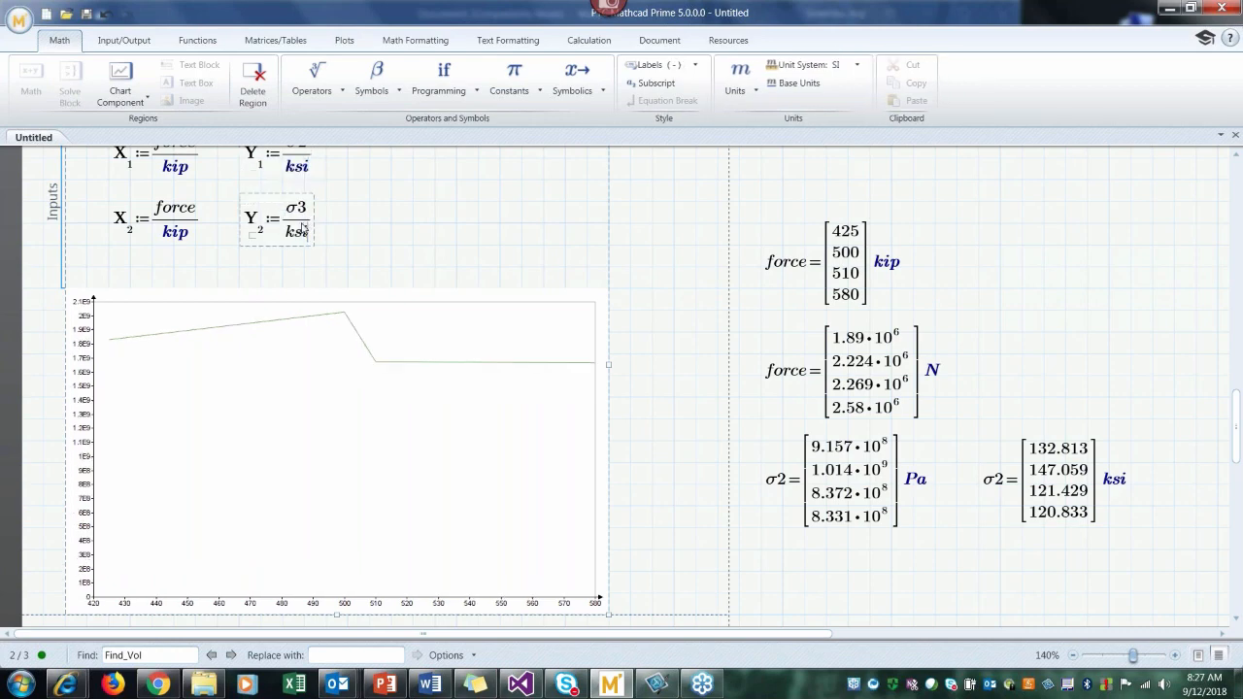
key(Return)
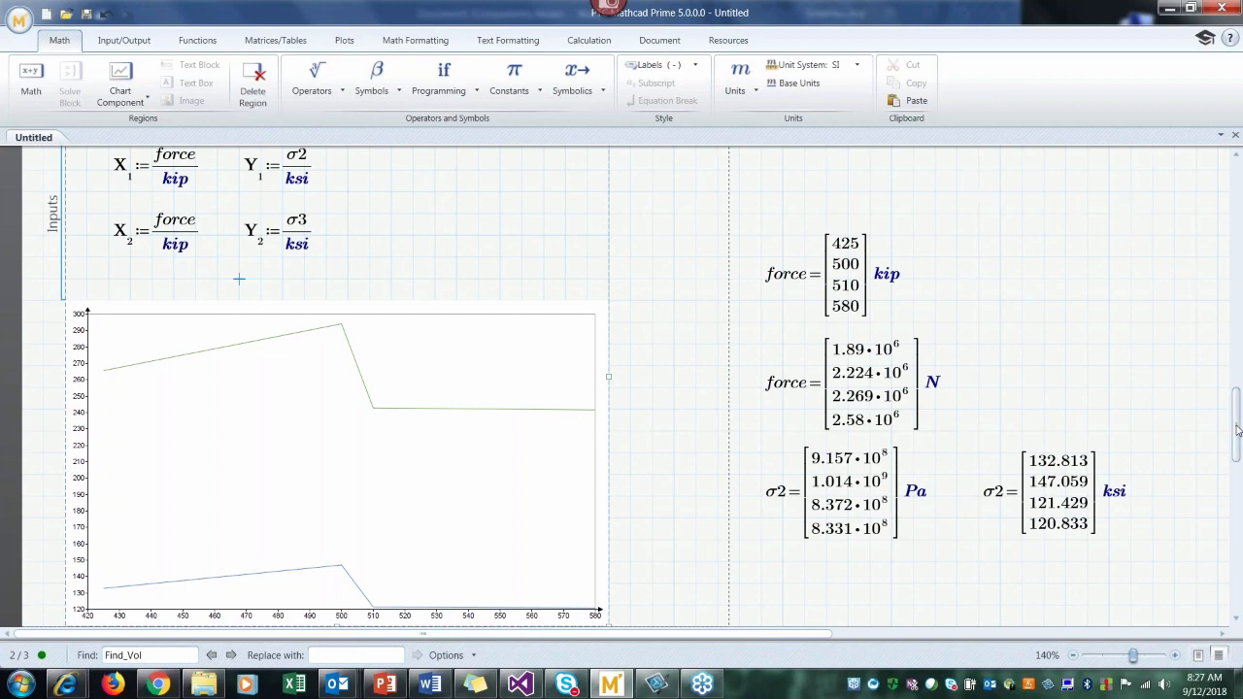
Step: Collapse the chart component's inputs area and open the chart for editing
scroll(43, 178, up, 1)
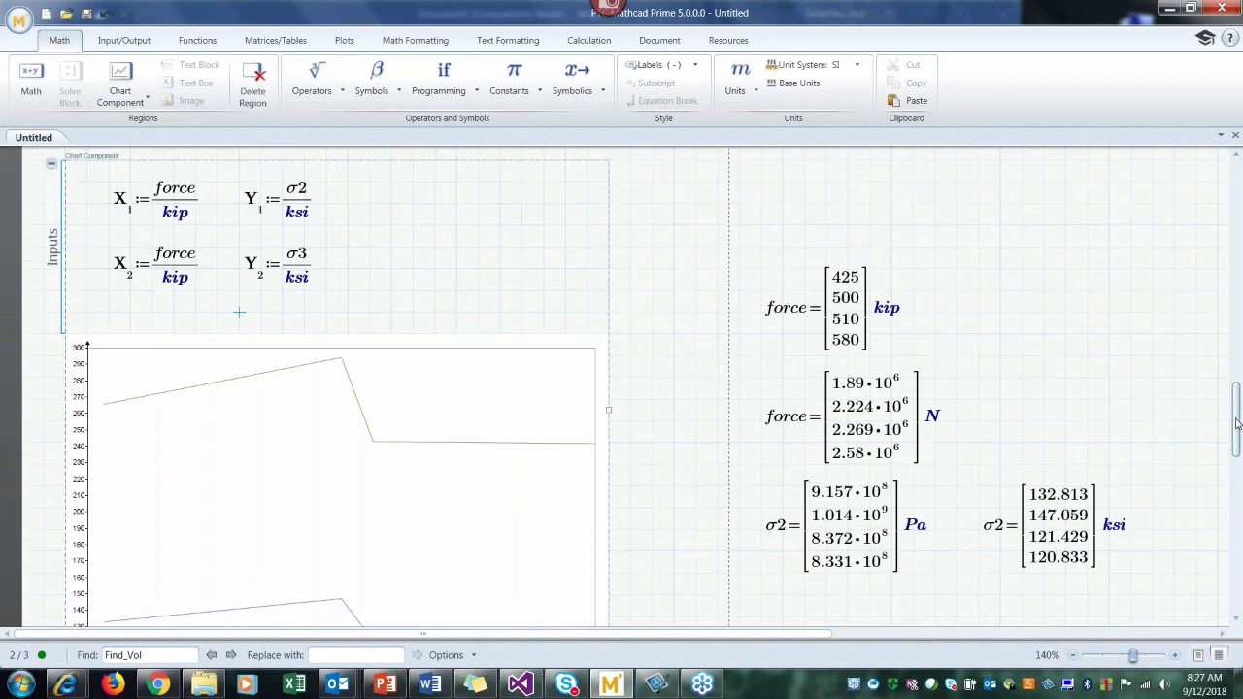
click(51, 171)
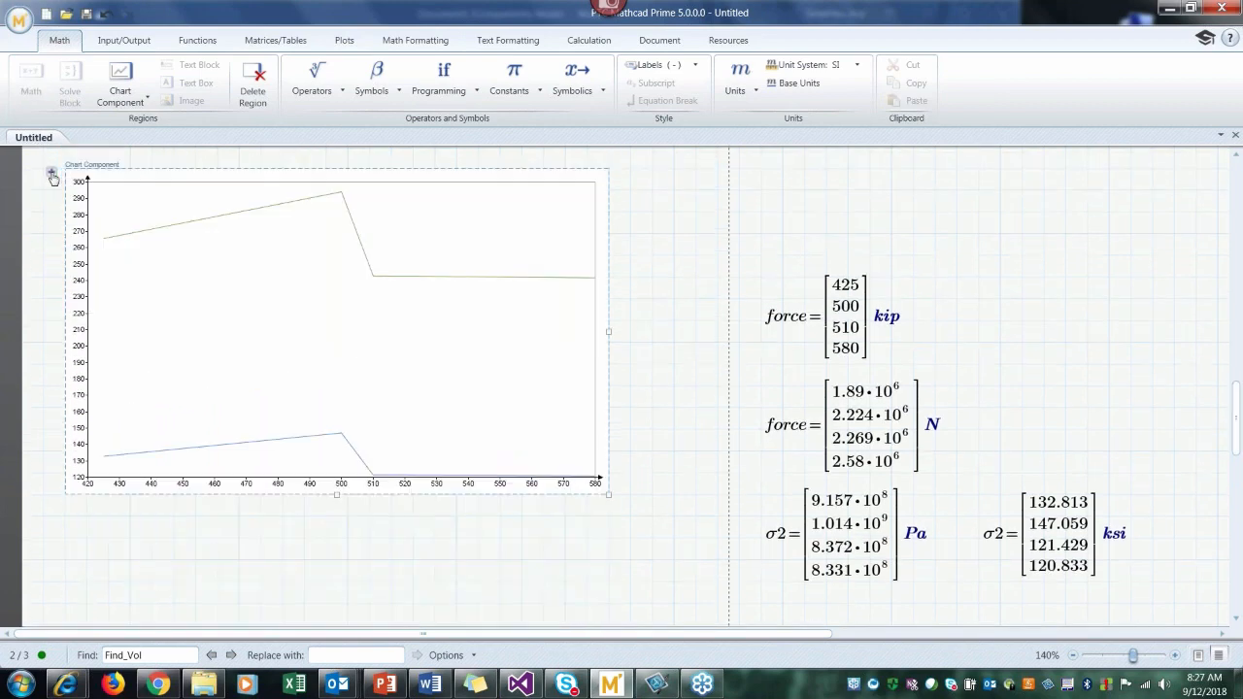
double_click(277, 334)
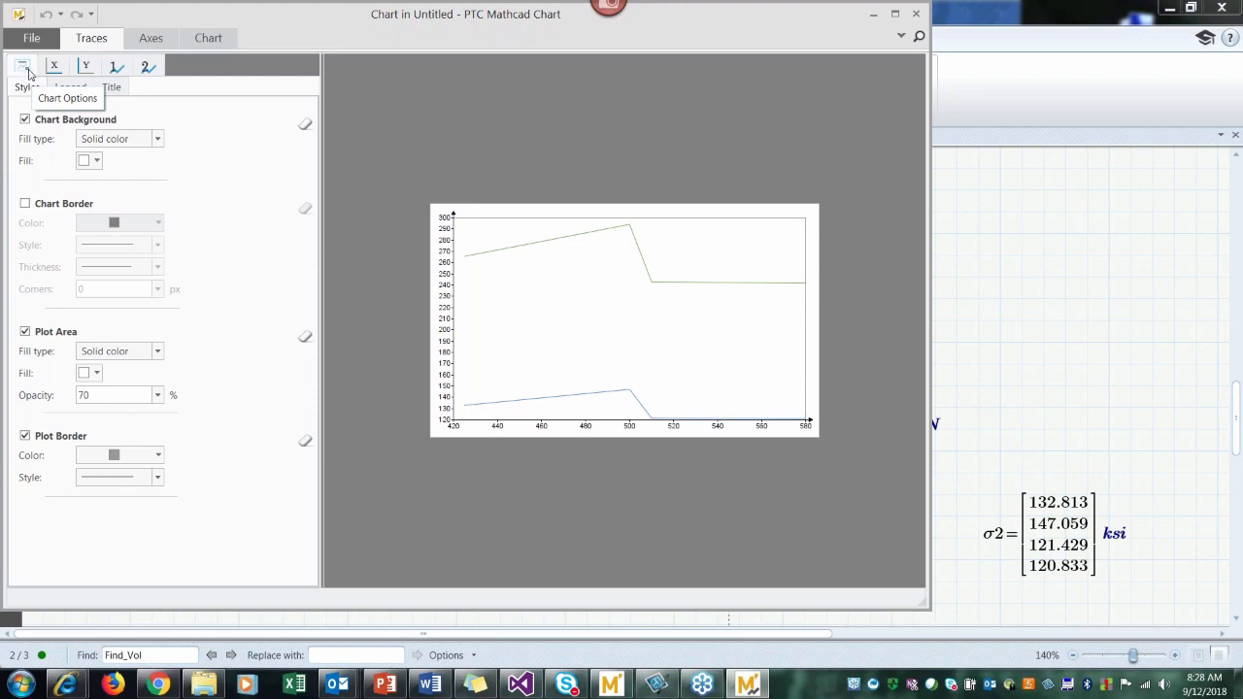
Step: Turn on the chart title and set its text to "Stress Curves"
click(111, 87)
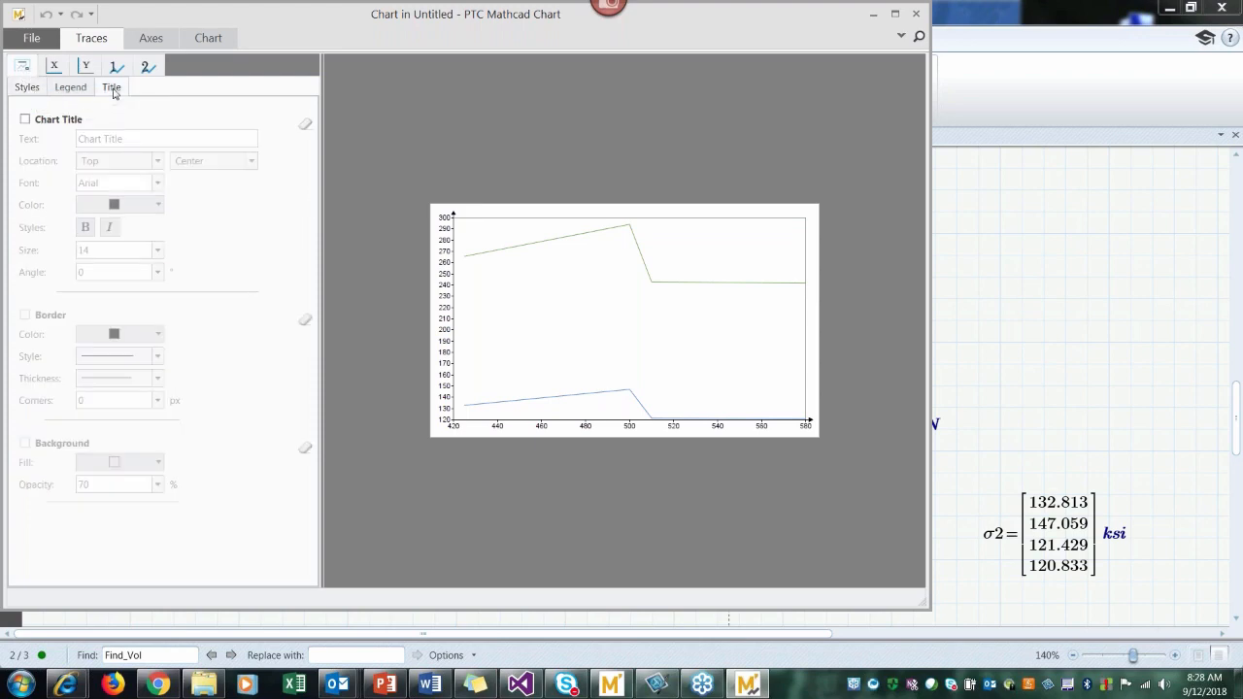
click(26, 119)
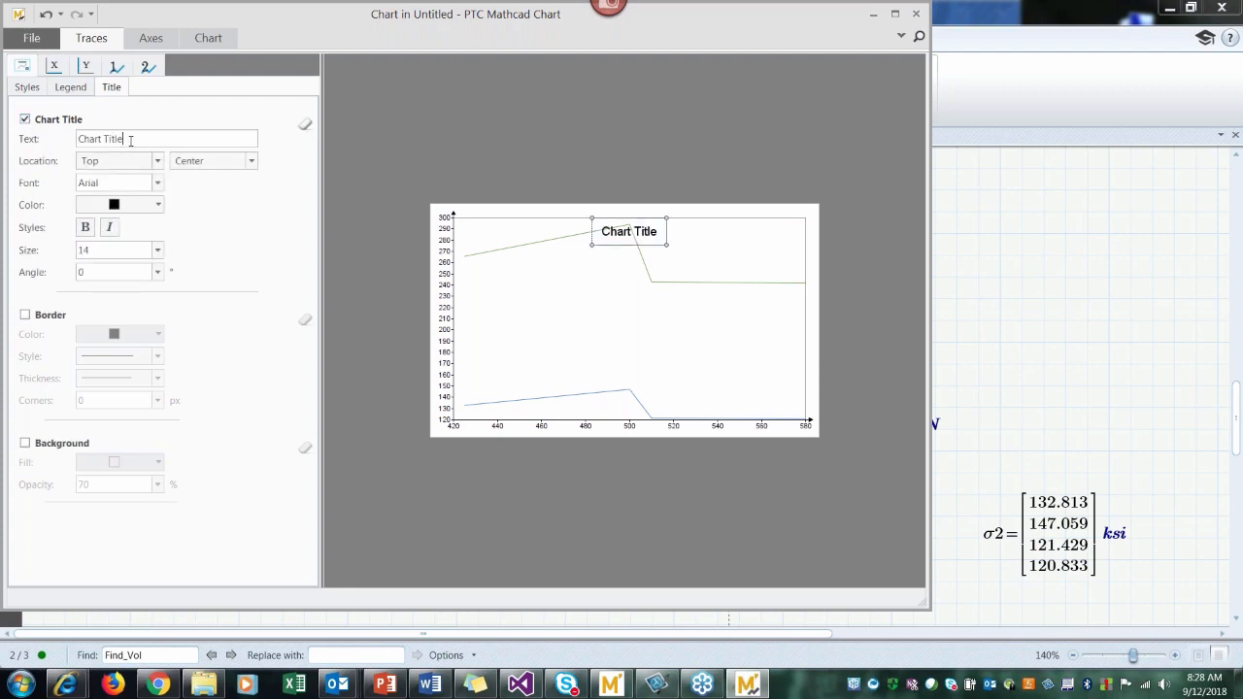
key(BackSpace)
key(BackSpace)
key(BackSpace)
key(BackSpace)
key(BackSpace)
key(BackSpace)
key(BackSpace)
key(BackSpace)
key(BackSpace)
key(BackSpace)
key(BackSpace)
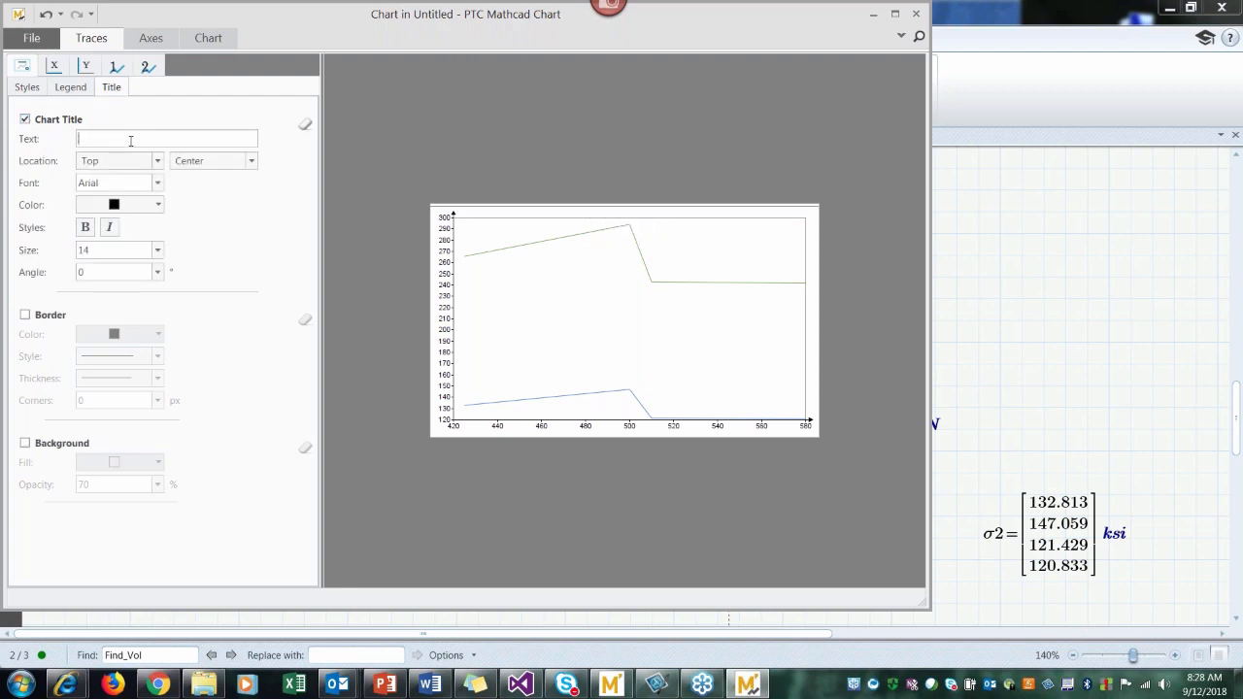
text(Stress Cu)
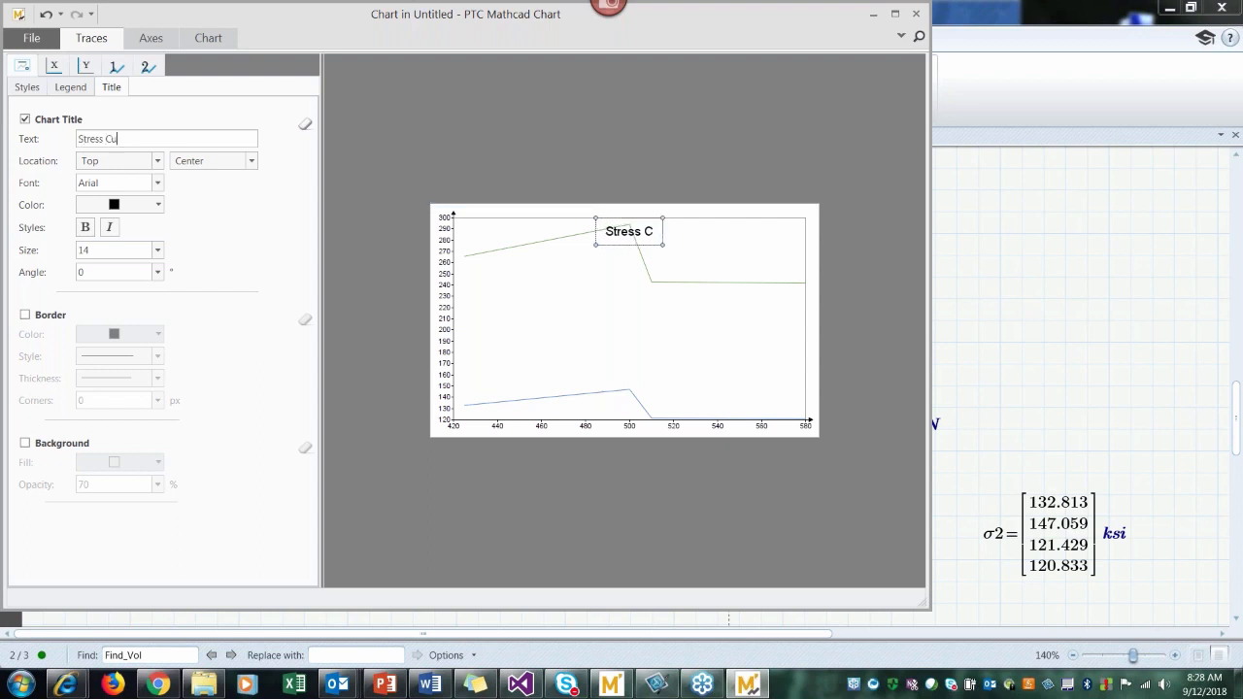
text(rves)
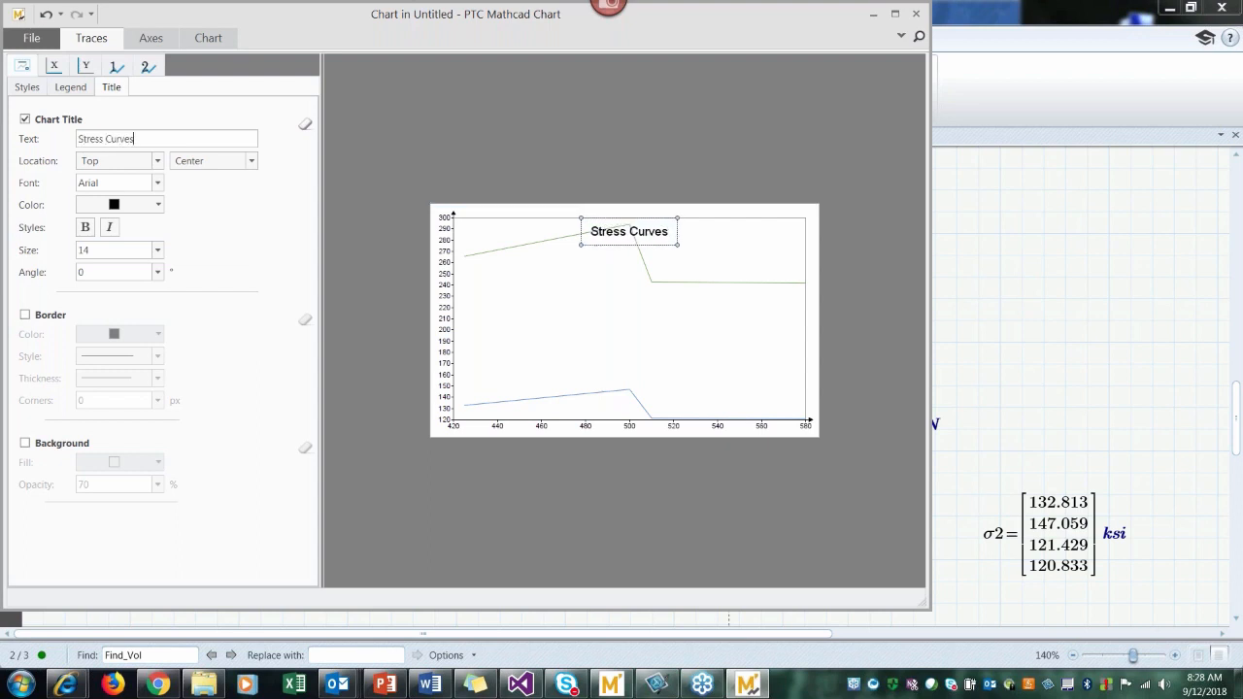
Step: Set the chart title's vertical location to Above so that it sits clear of the curves
click(158, 162)
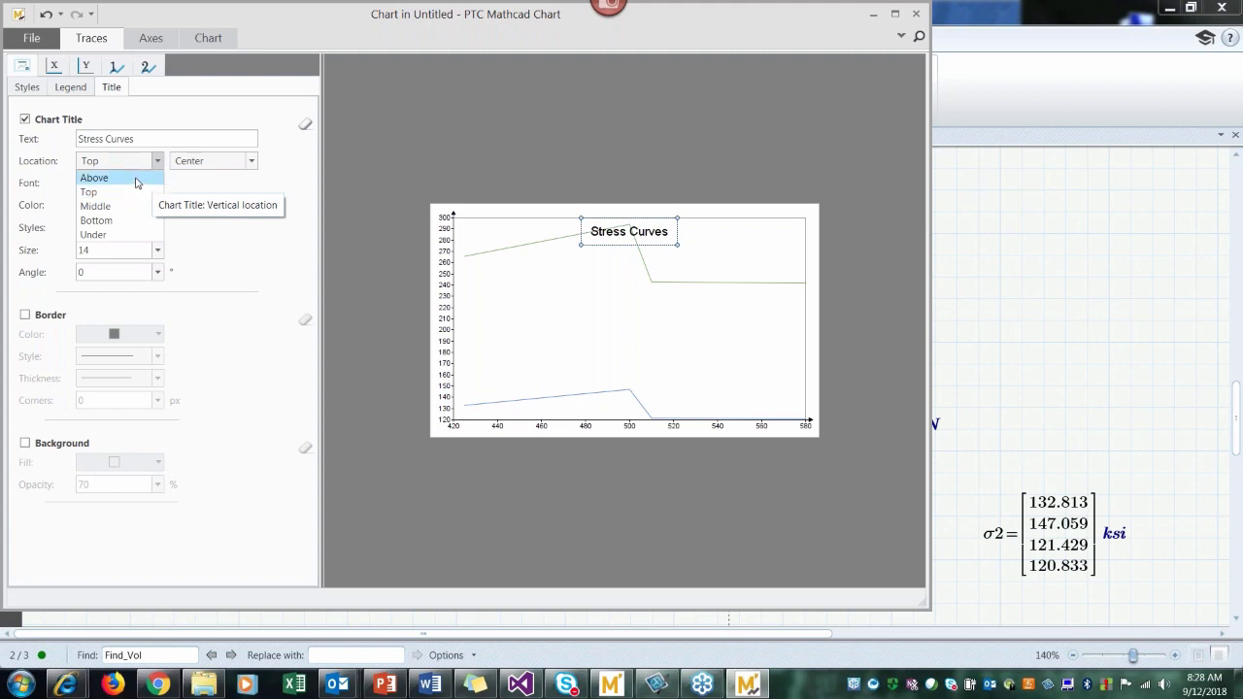
click(136, 181)
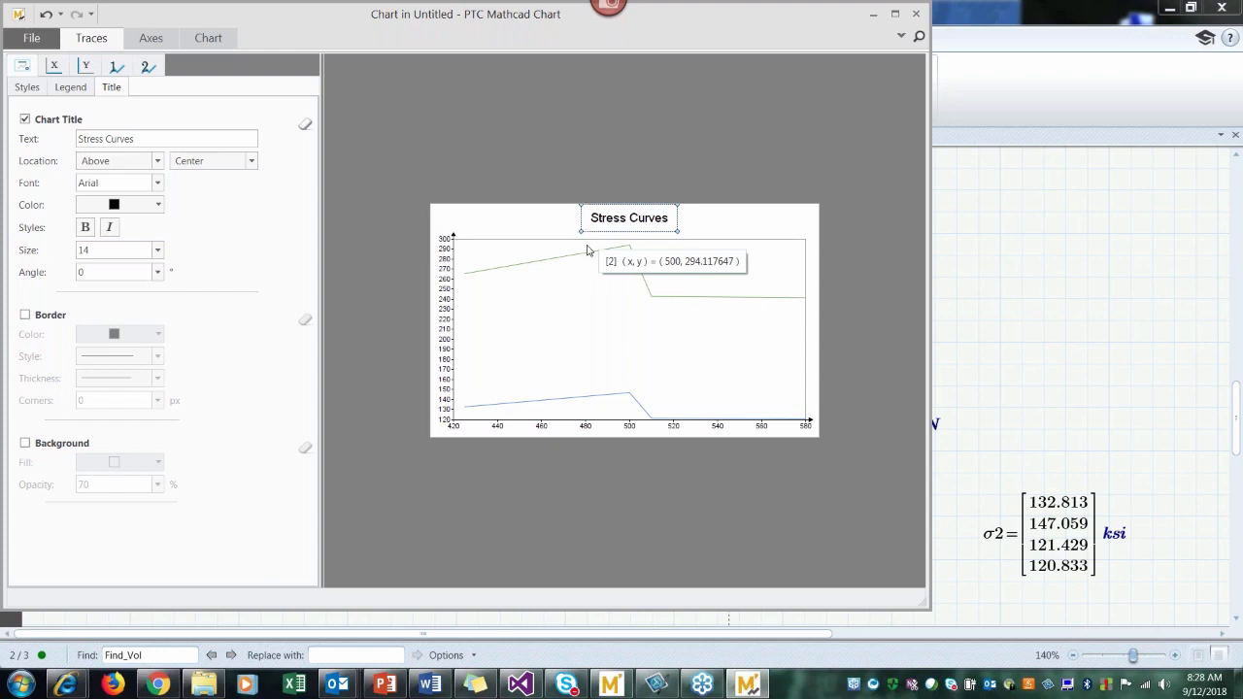
click(153, 161)
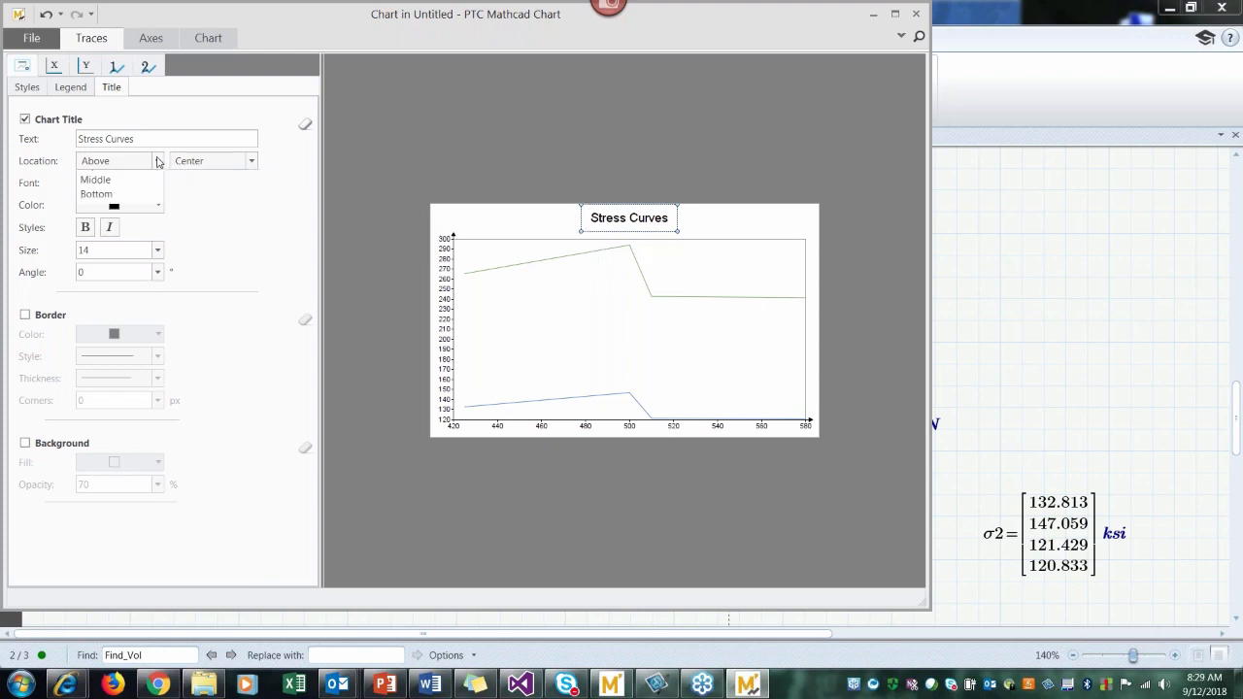
click(143, 180)
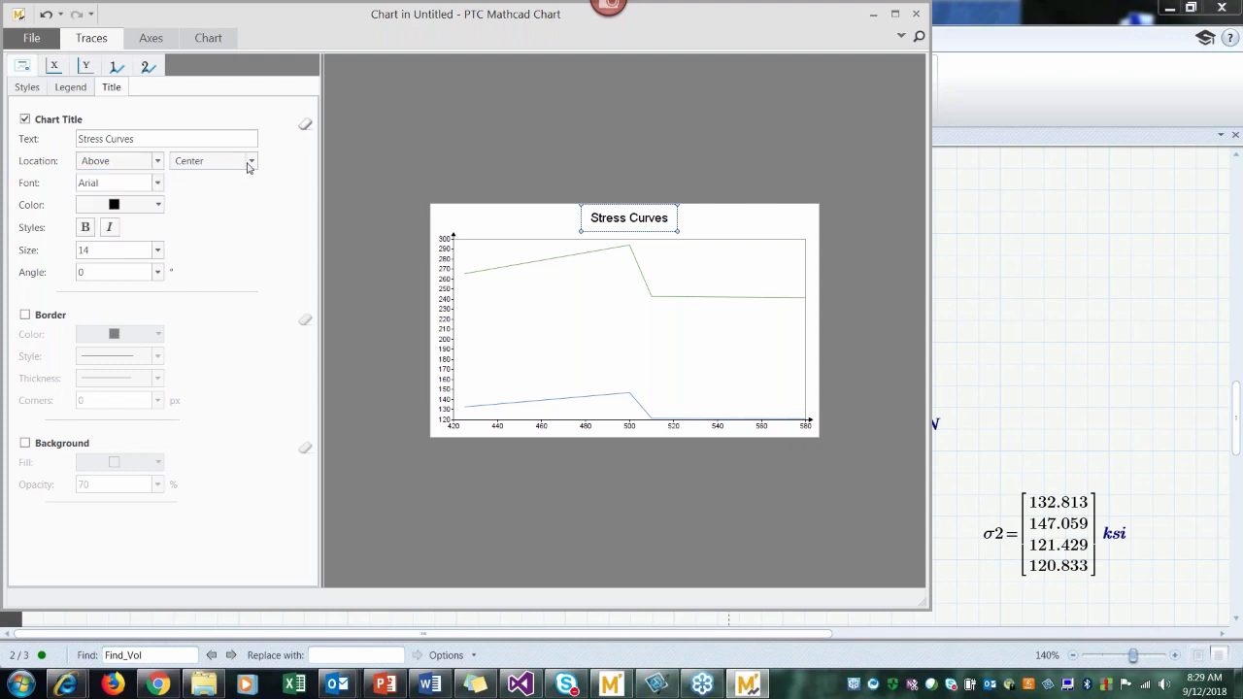
Step: Format the chart title's text in dark maroon, bold, at size 18
click(158, 207)
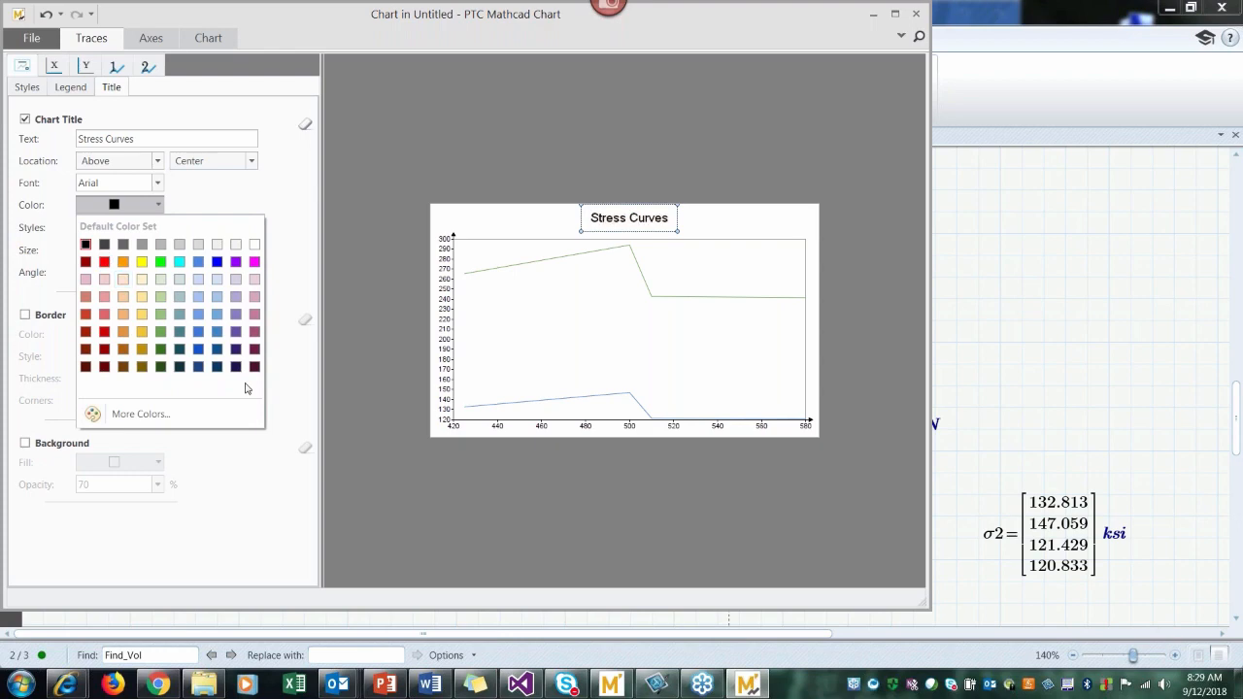
click(253, 351)
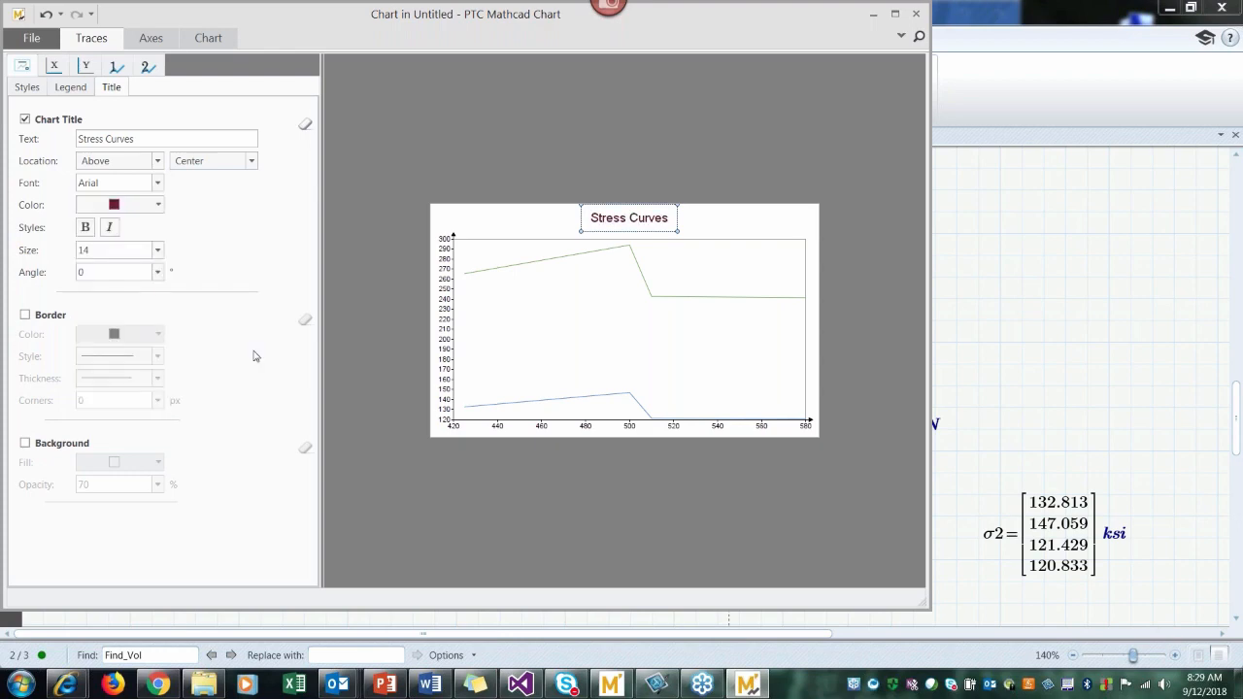
click(87, 229)
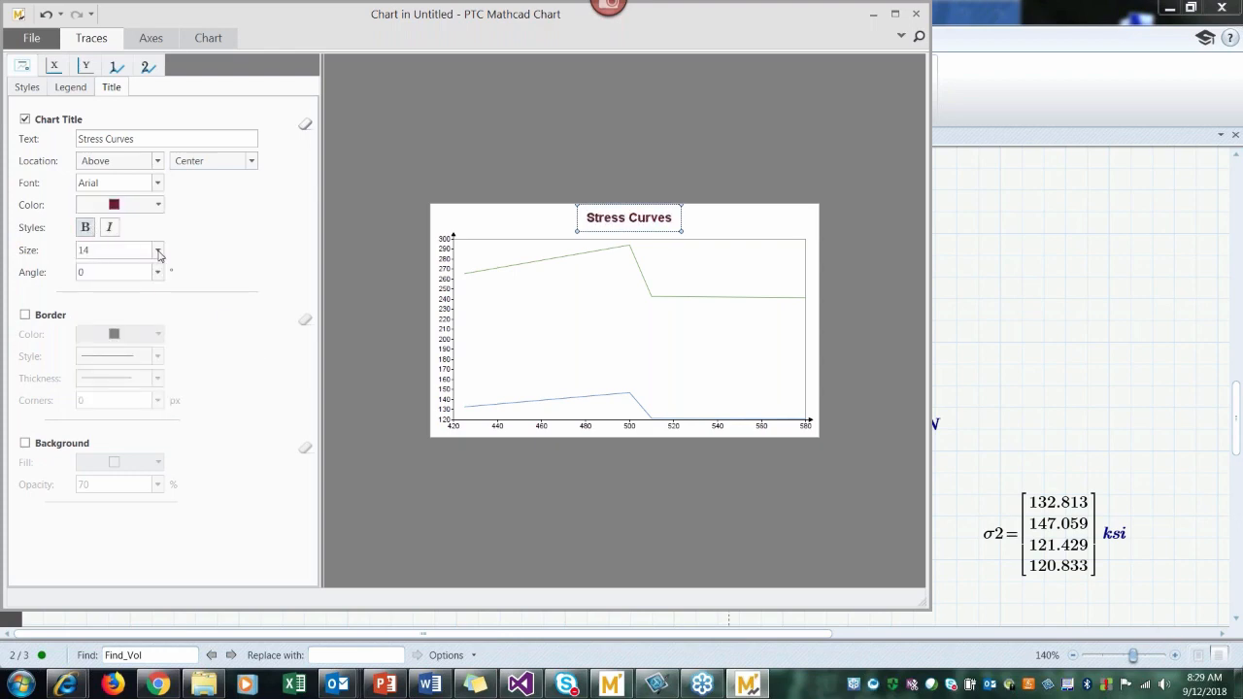
click(157, 250)
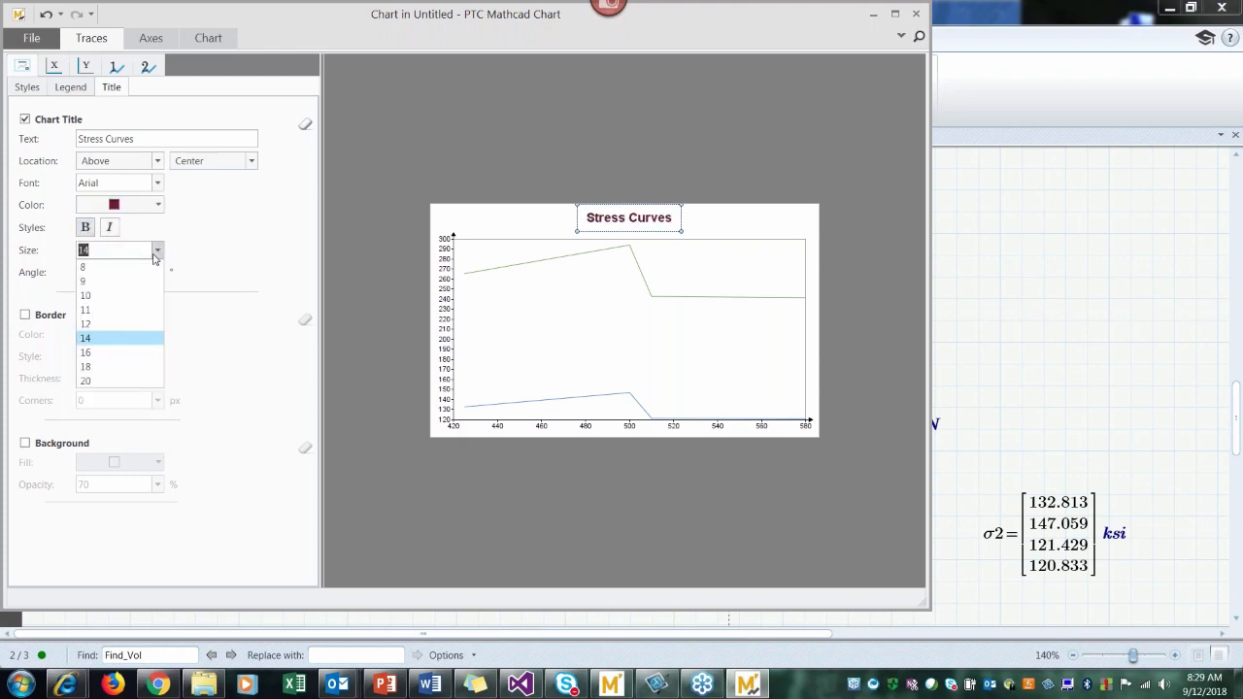
click(101, 367)
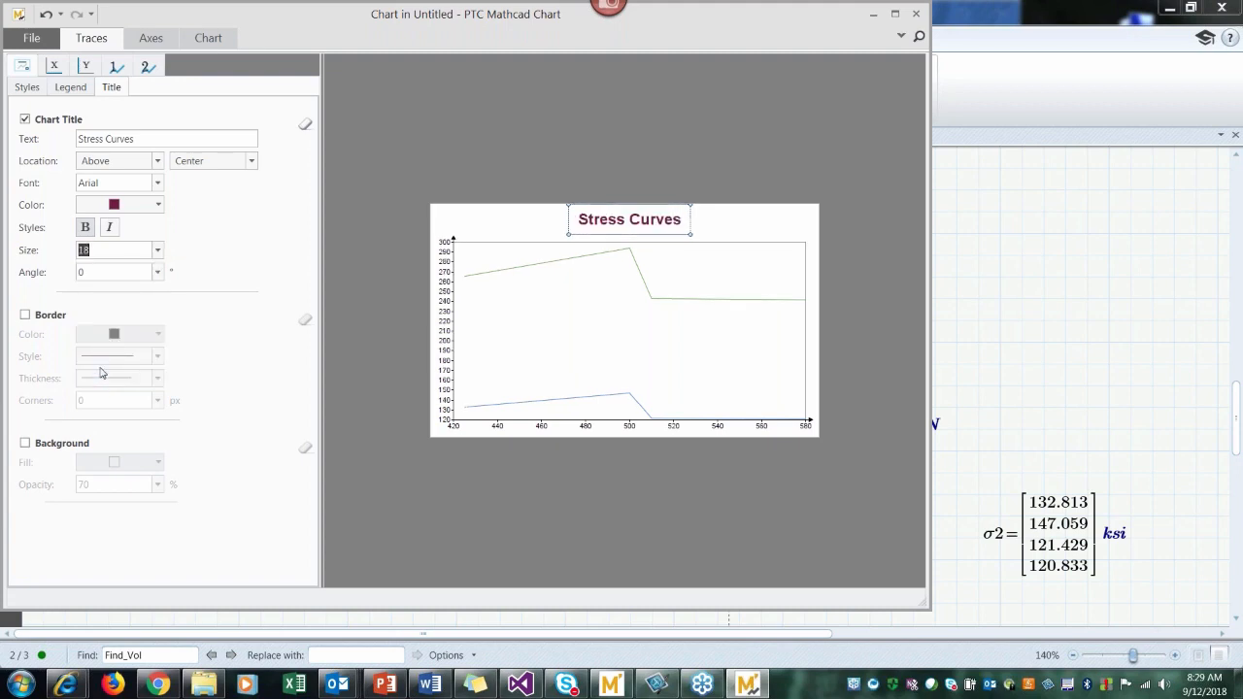
click(159, 253)
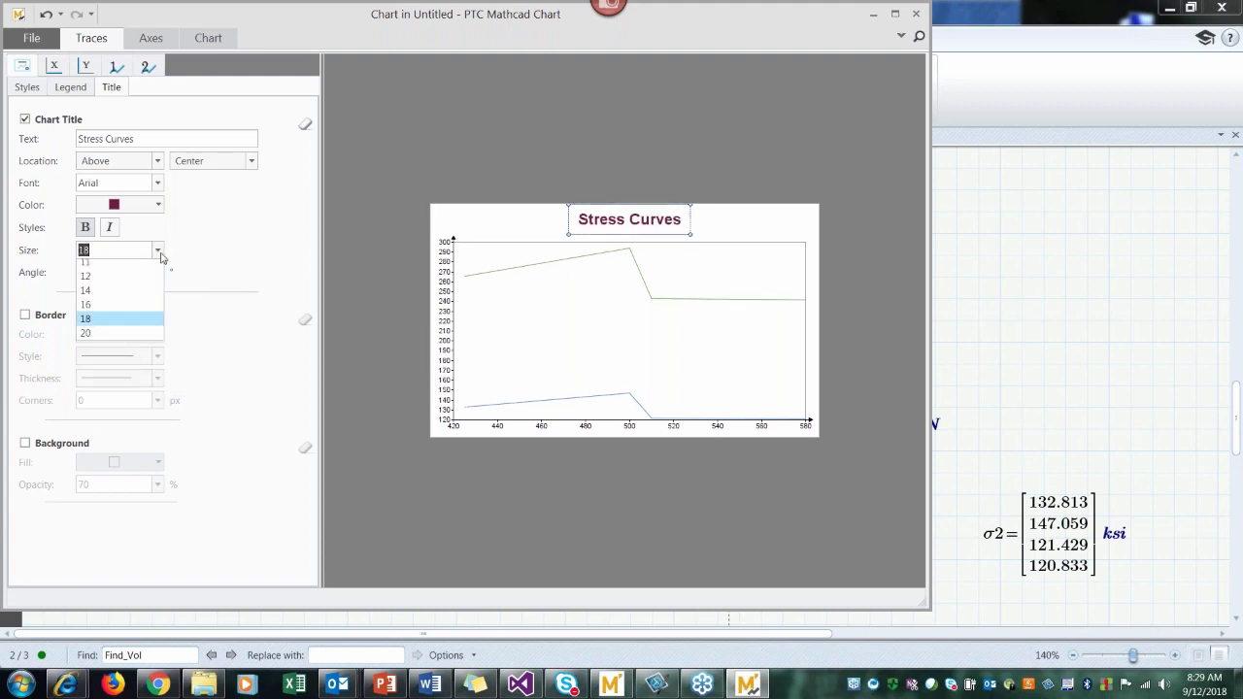
click(122, 392)
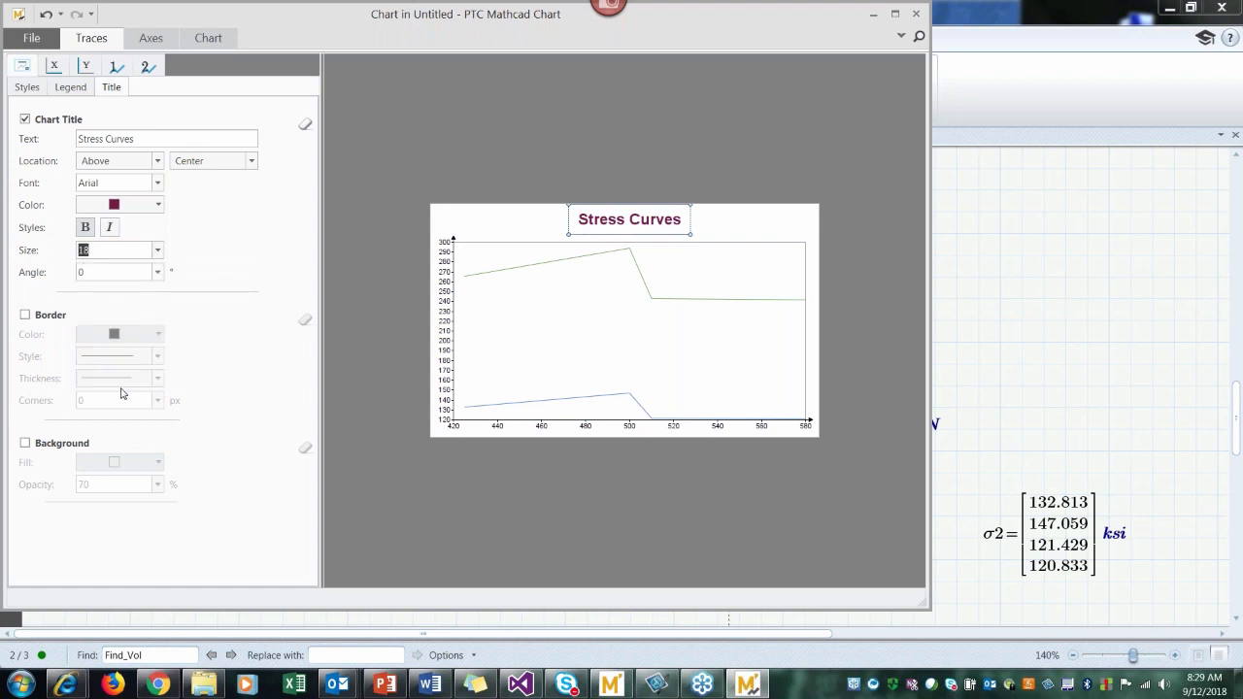
Step: Add a black border around the chart title, trying a thicker line before setting it to a thin one
click(26, 315)
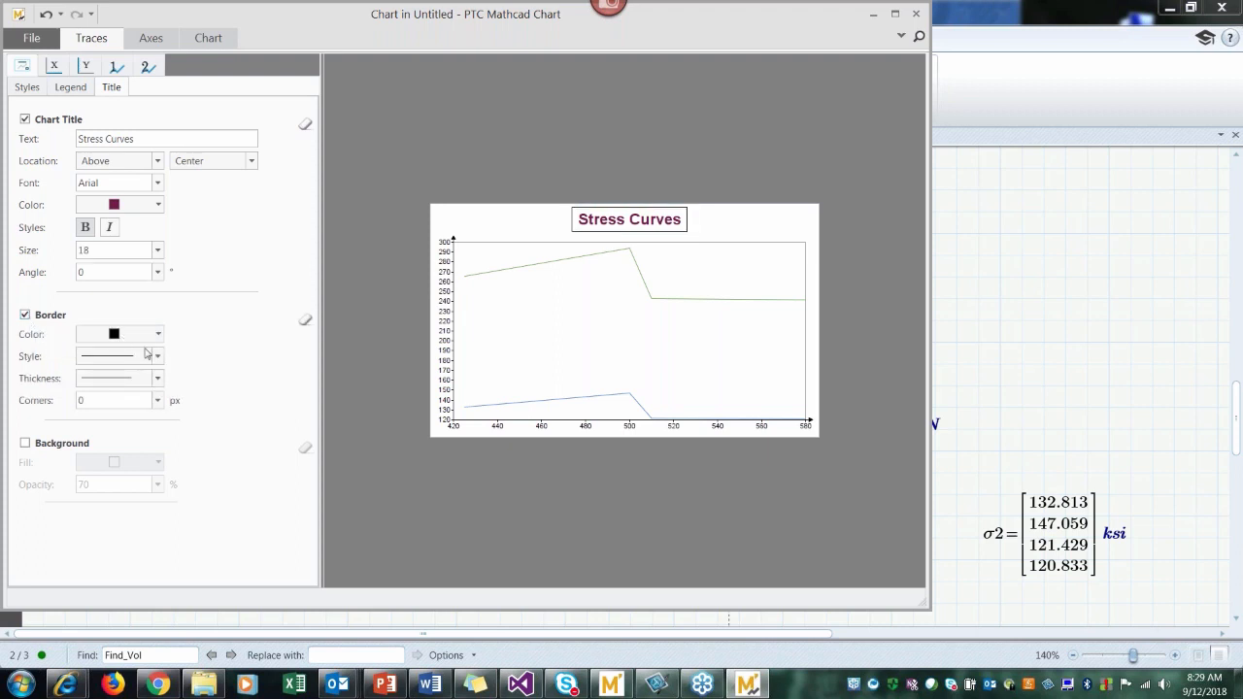
click(158, 377)
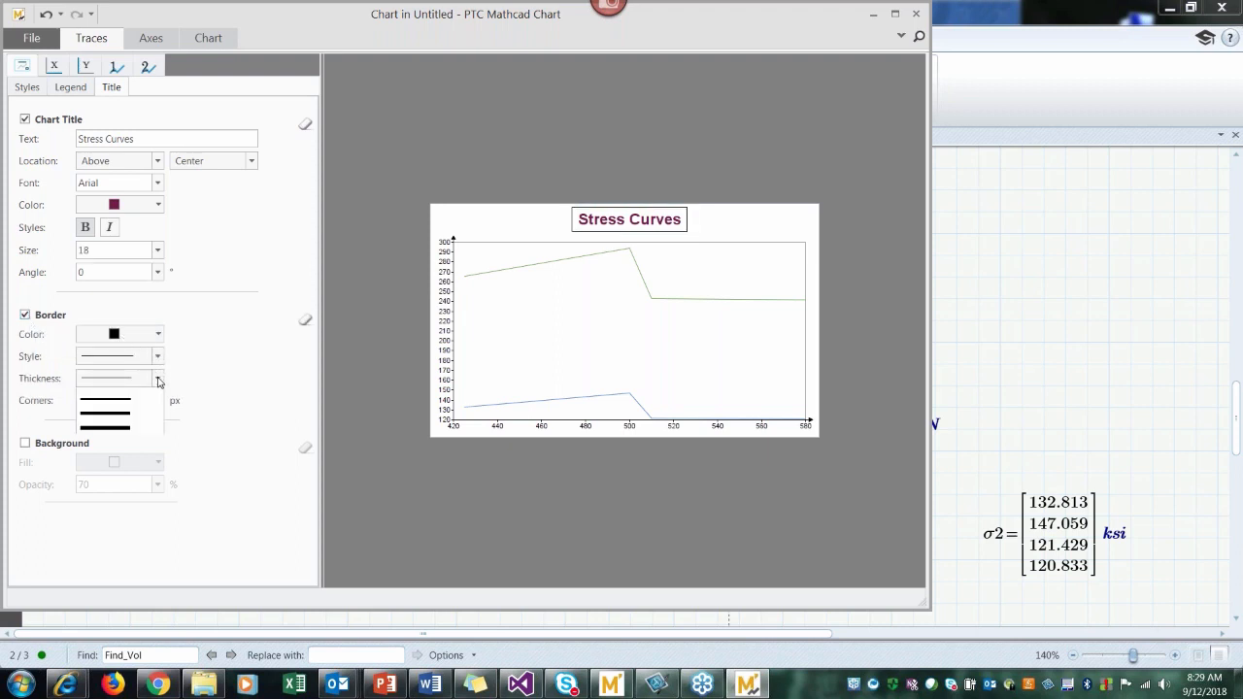
click(142, 428)
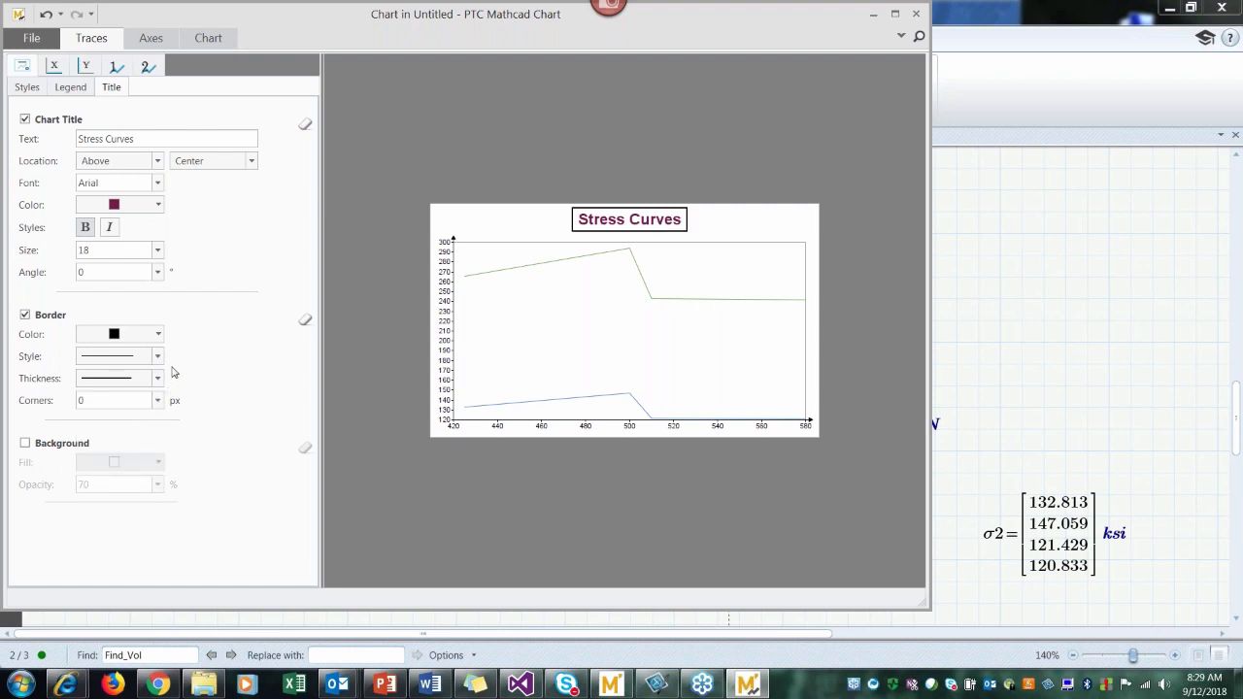
click(158, 378)
click(155, 408)
Step: Give the chart title a light blue background (RGB 201, 218, 248) at 80% opacity and return to the worksheet
click(25, 444)
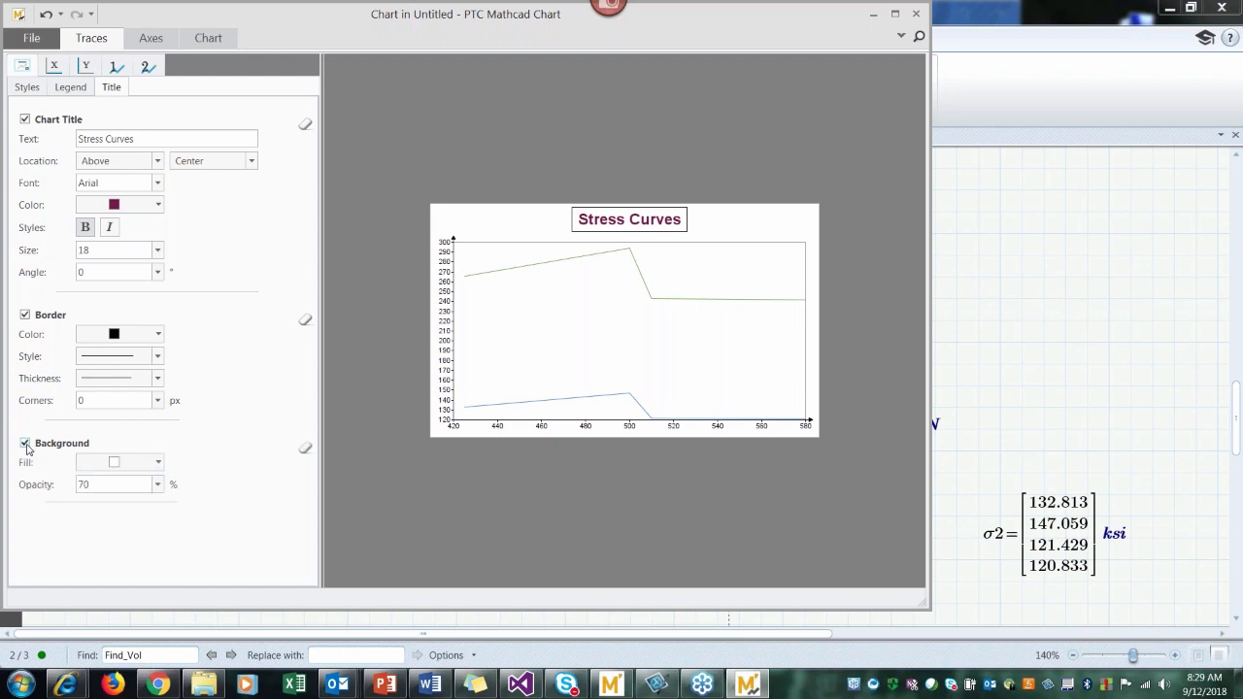
click(159, 463)
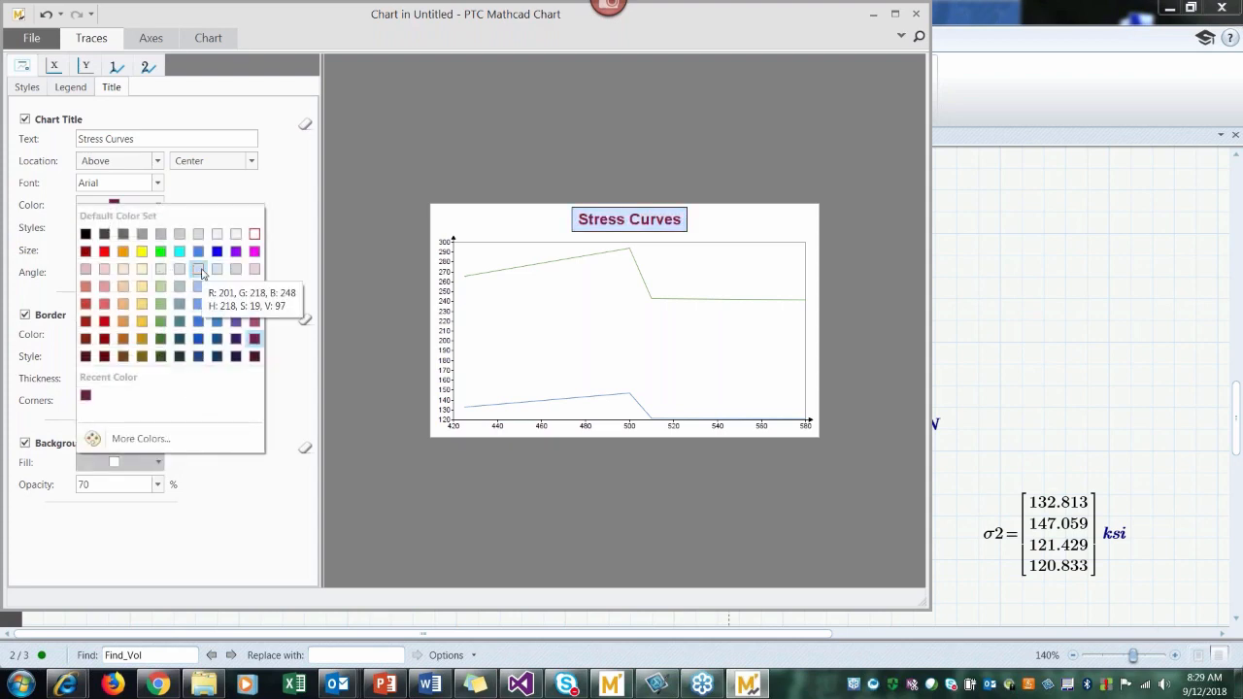
click(199, 270)
click(157, 483)
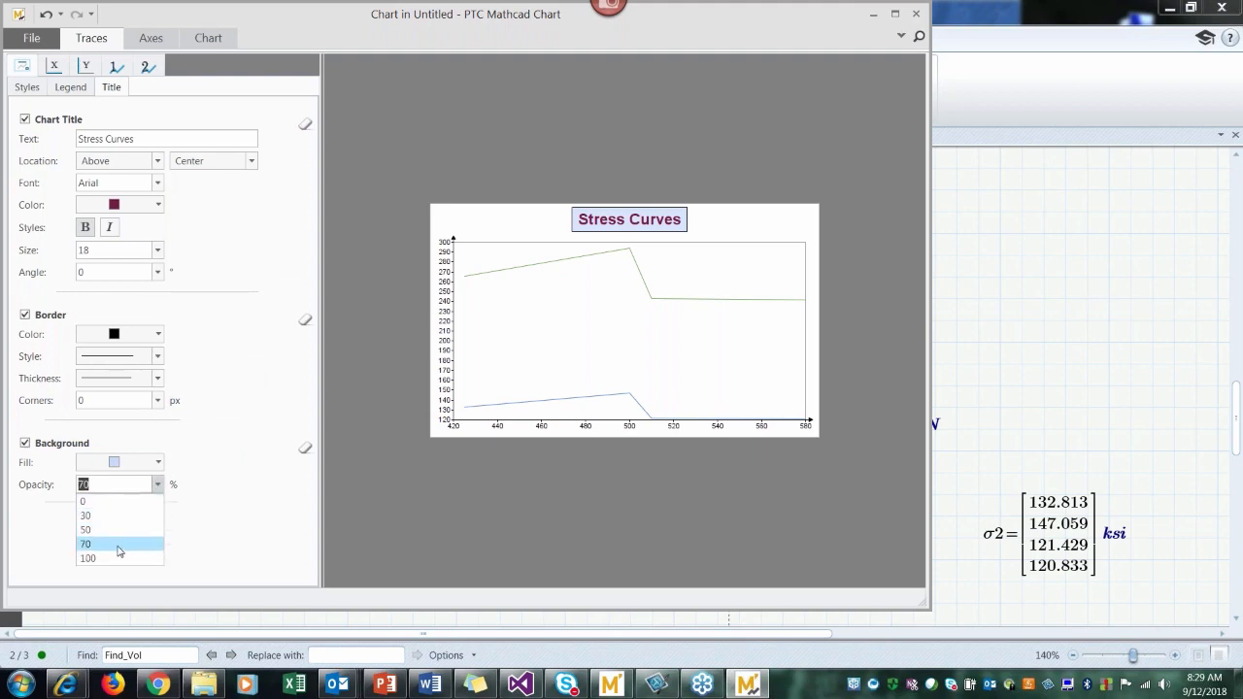
click(118, 546)
scroll(107, 483, up, 2)
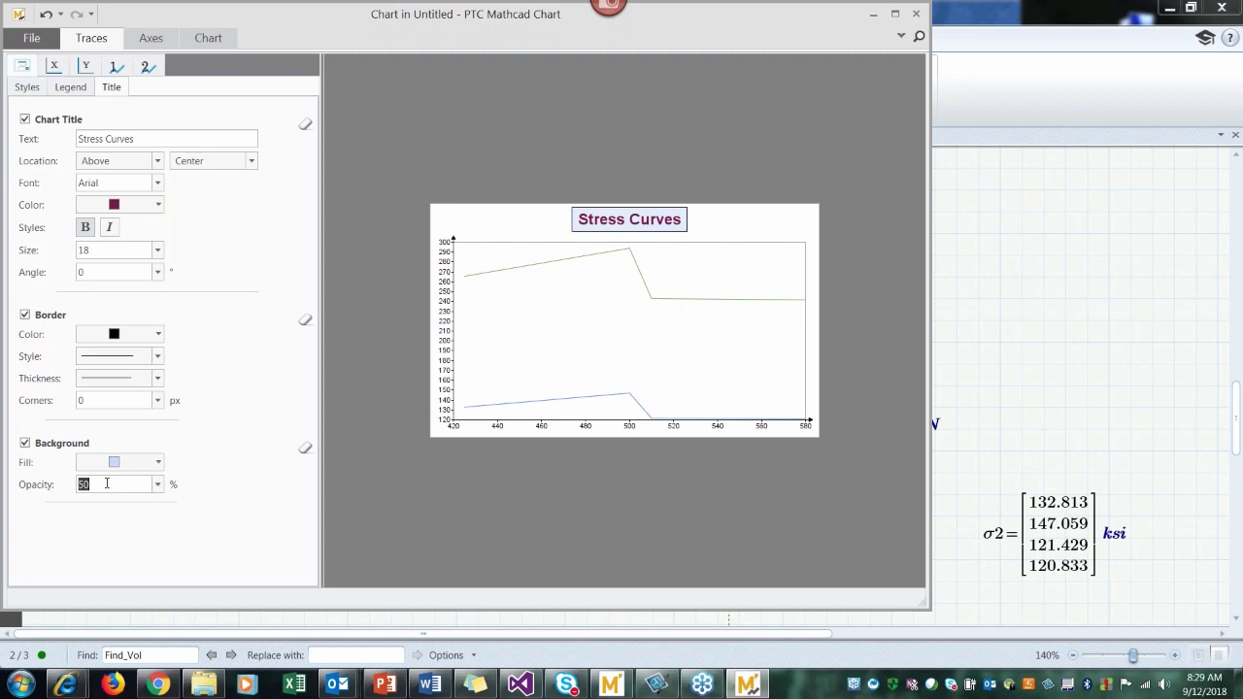
text(80)
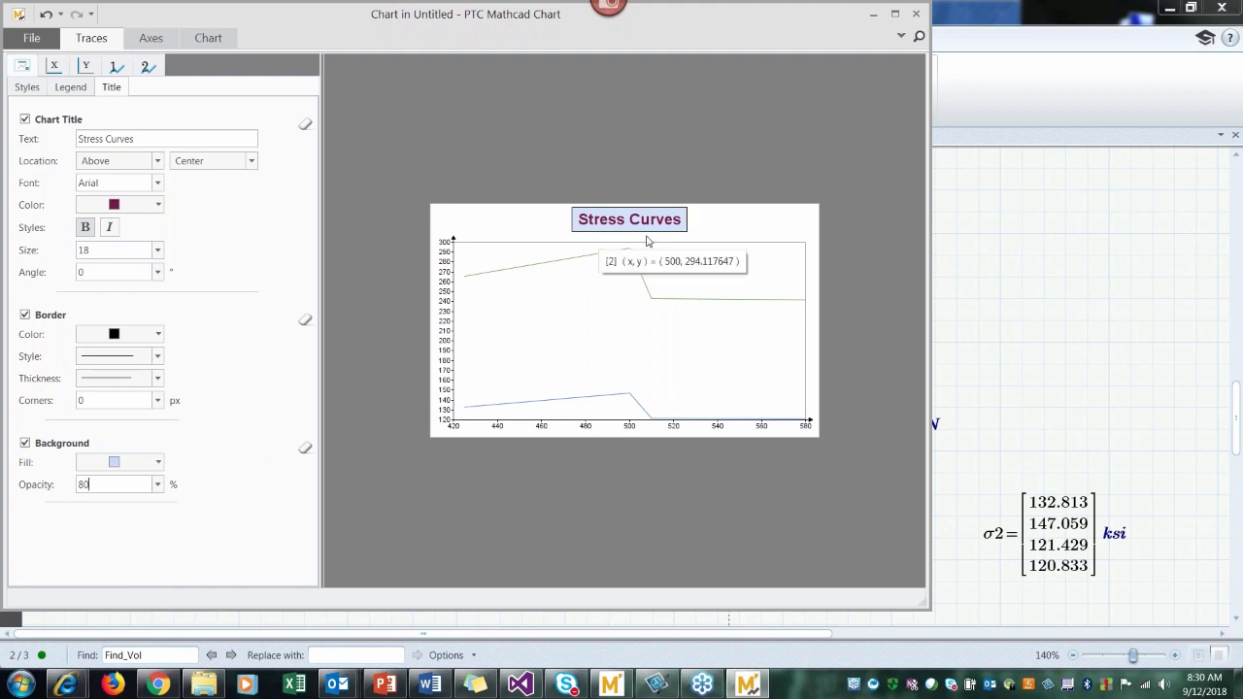
click(916, 14)
click(855, 185)
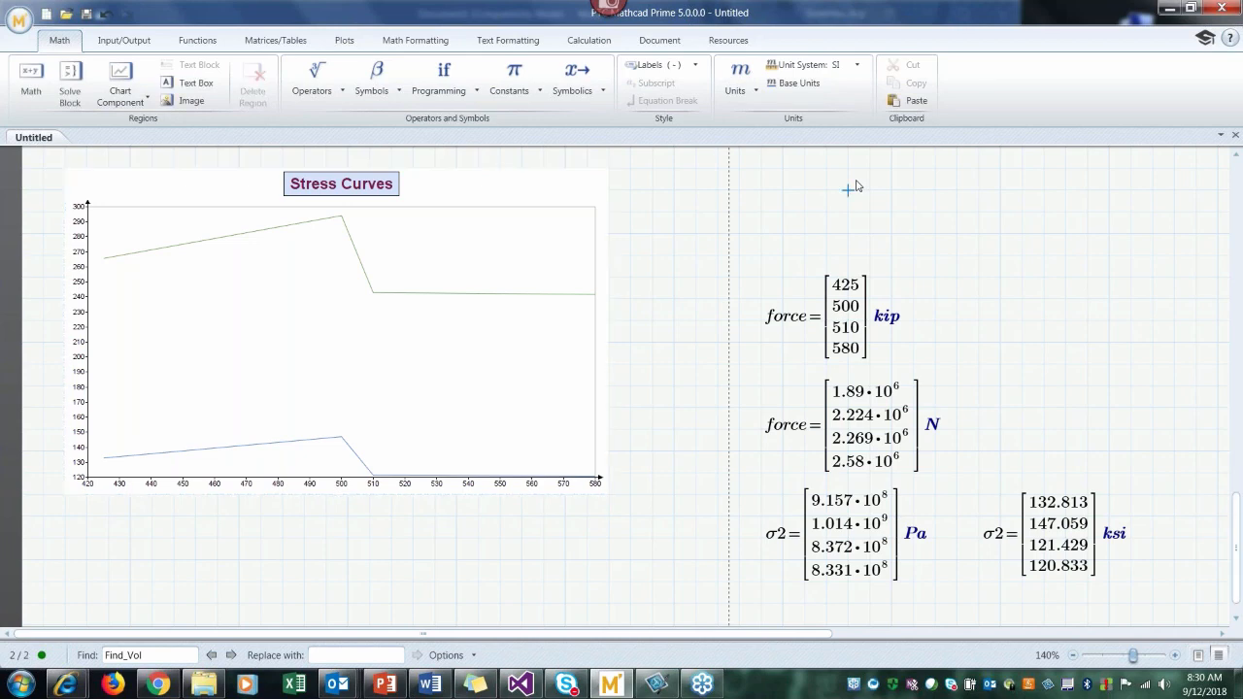
Step: Reopen the chart for editing and fill its background with solid light green (RGB 182, 215, 153)
click(492, 389)
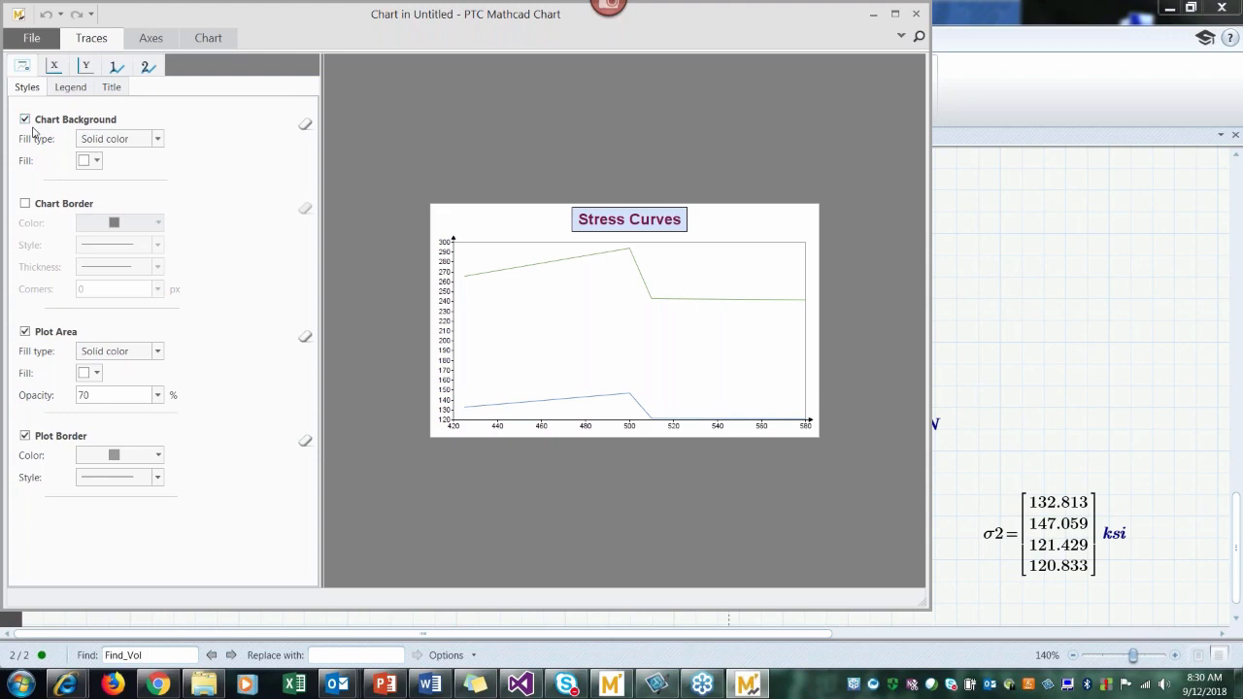
click(157, 140)
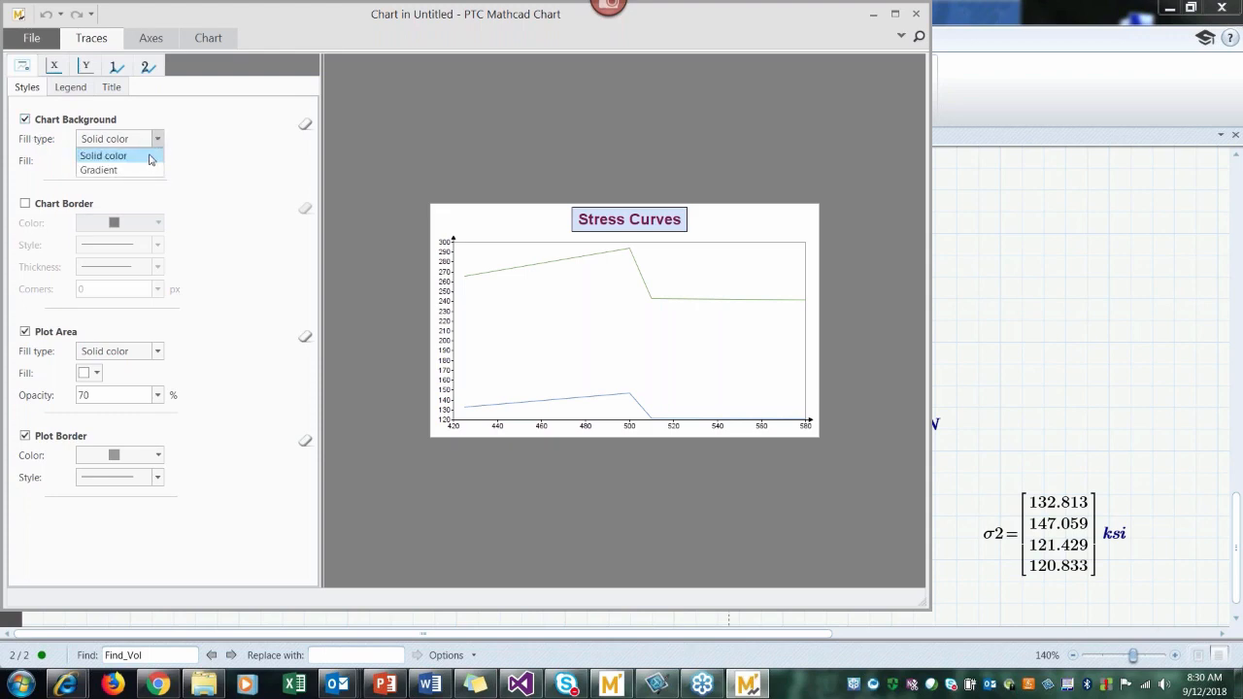
click(150, 159)
click(96, 161)
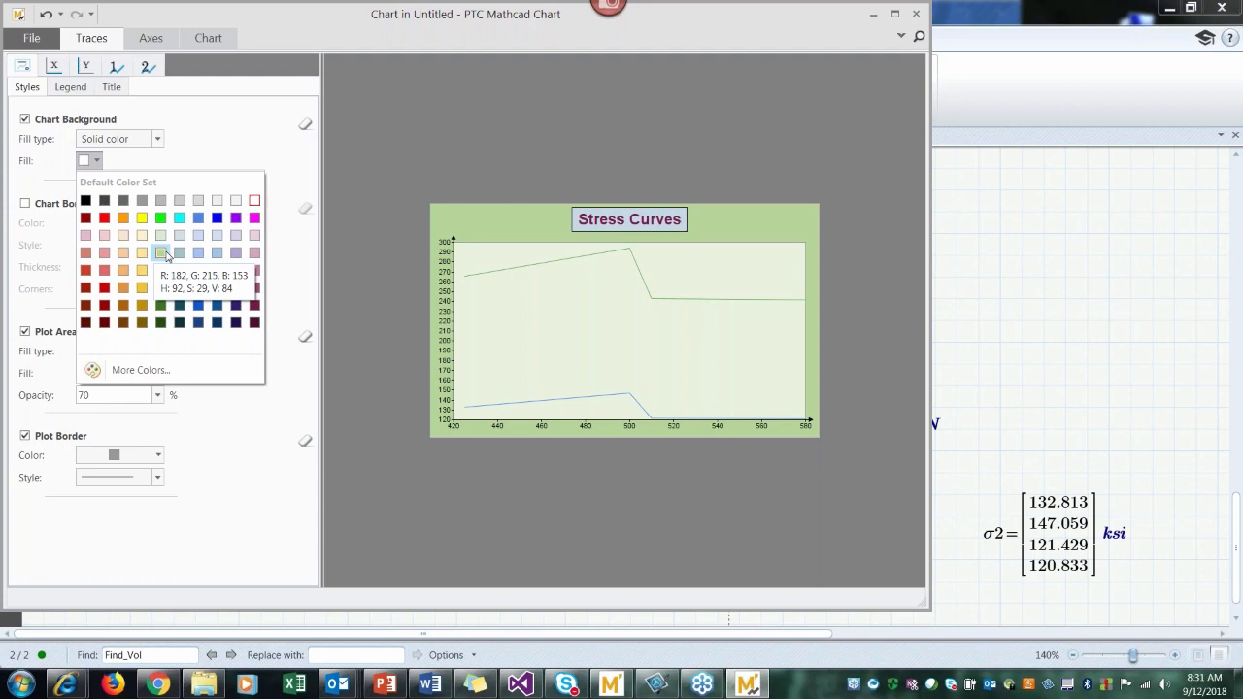
click(165, 253)
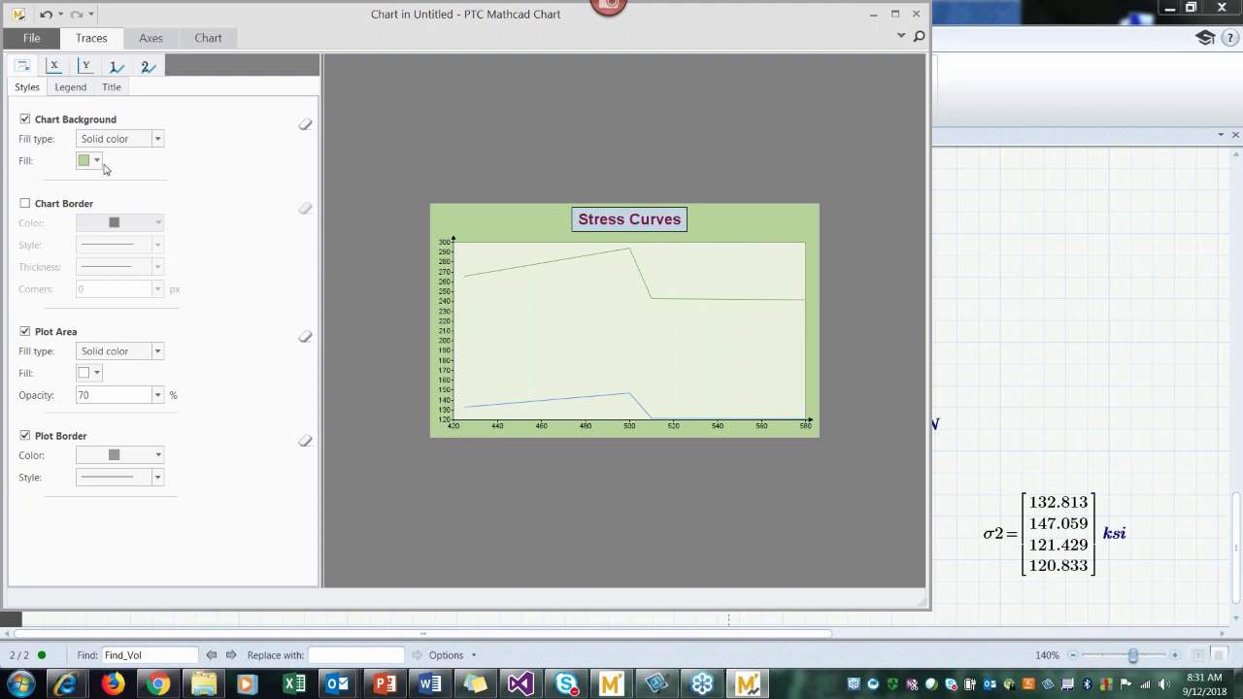
Step: Turn on the chart border and give it a thick black line
click(25, 204)
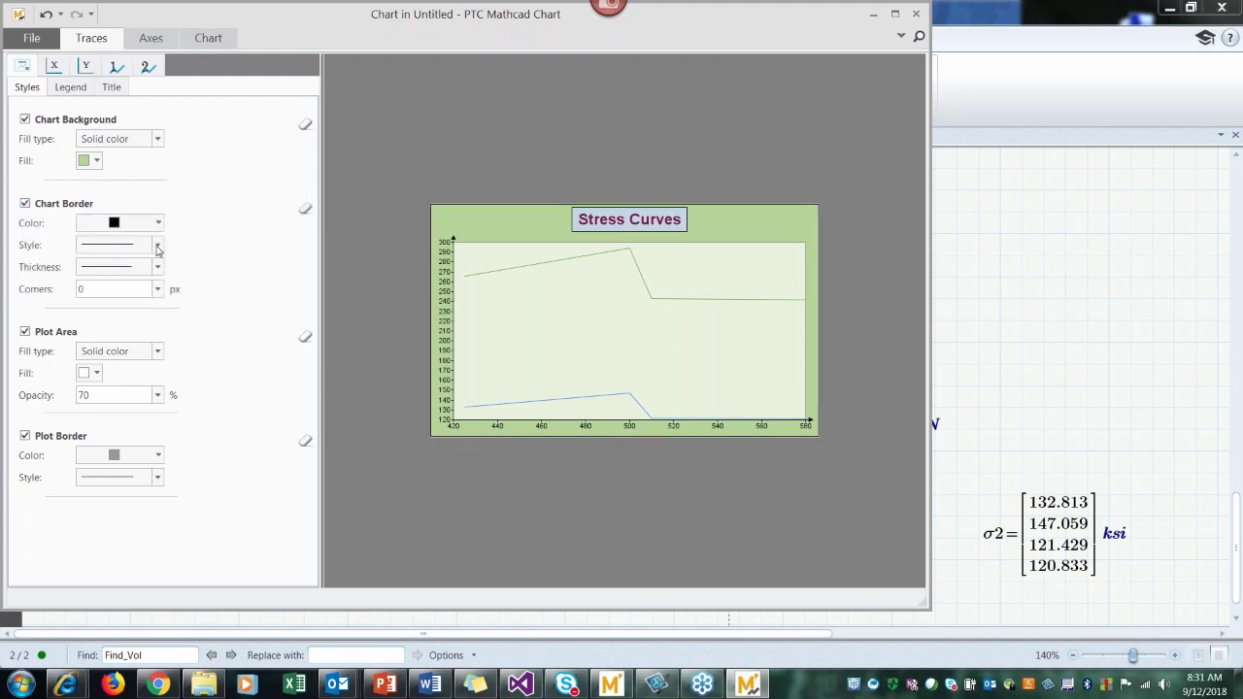
click(157, 268)
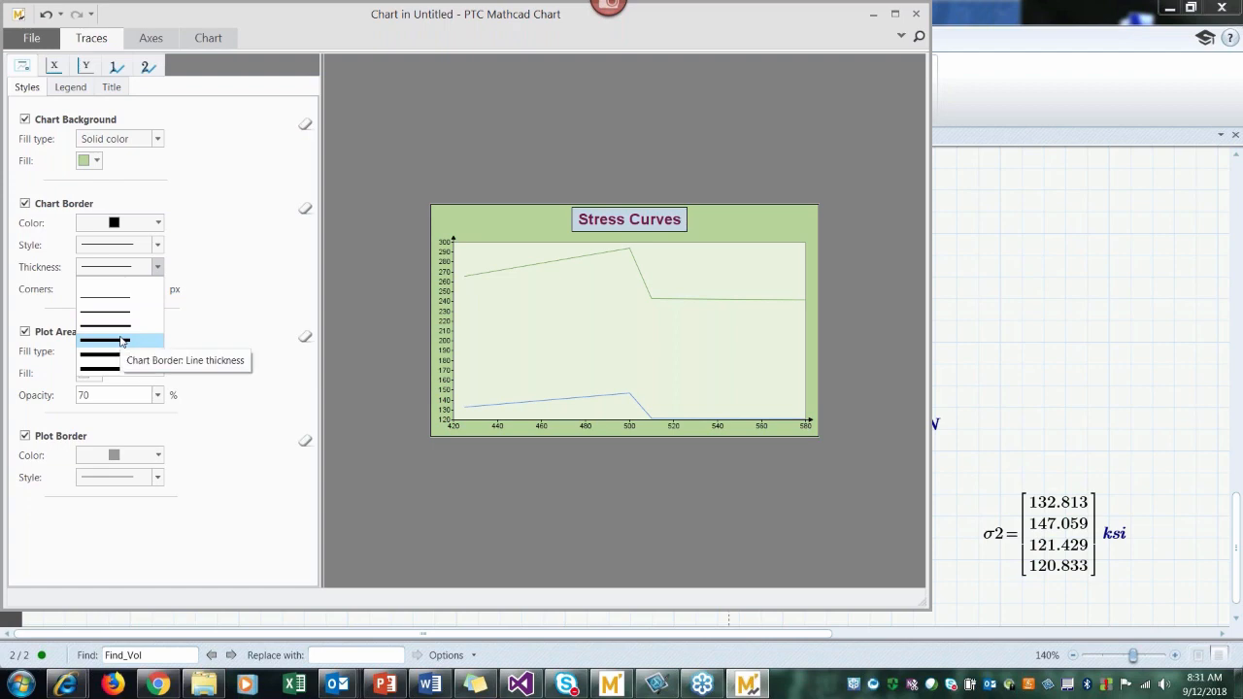
click(121, 340)
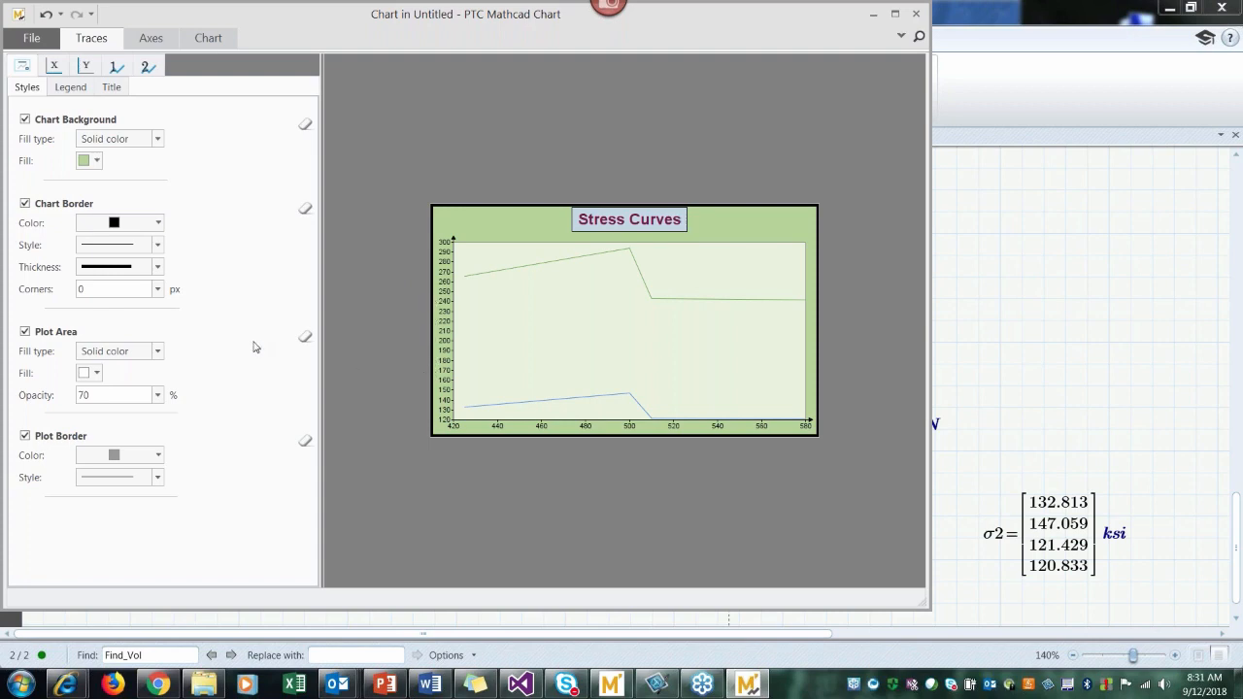
Step: Round the corners of the chart border to 30 px
click(157, 290)
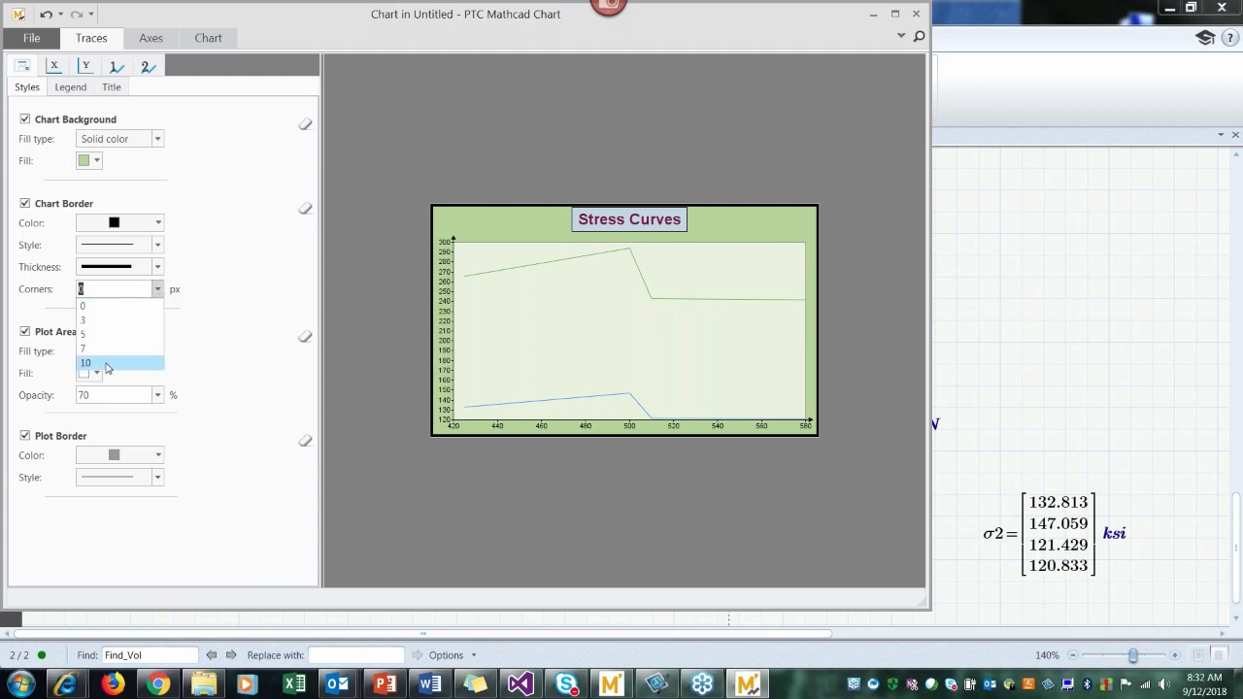
scroll(97, 290, down, 4)
text(30)
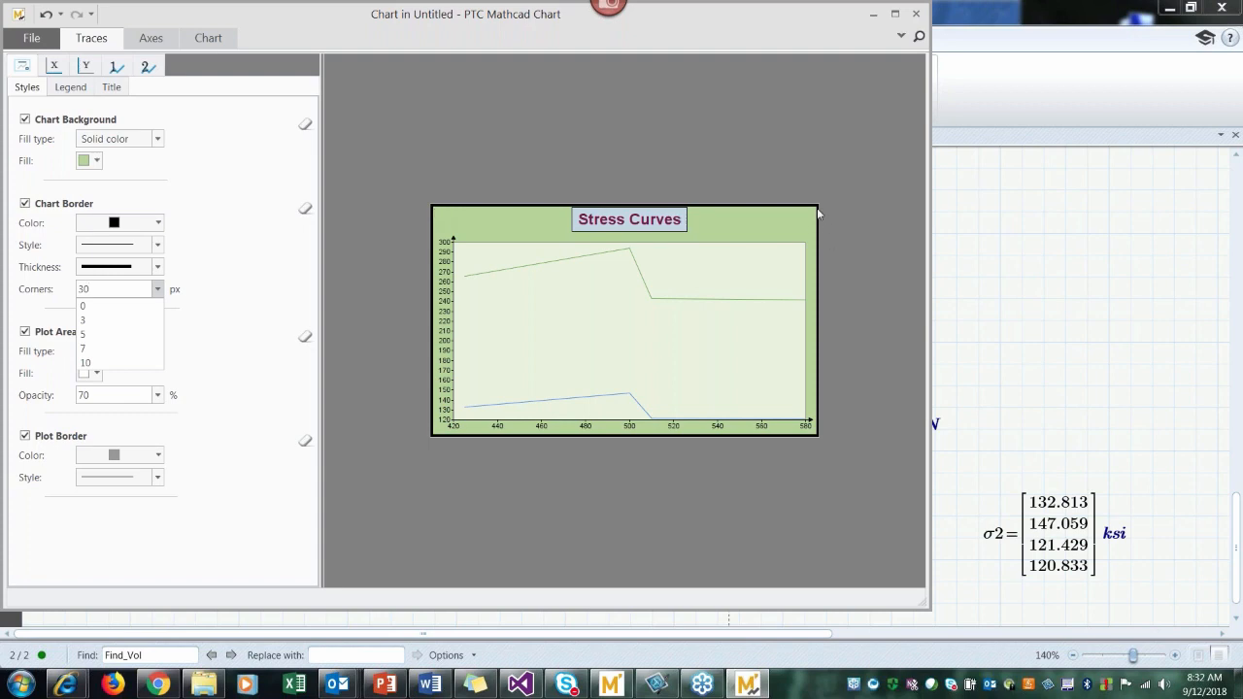
click(111, 320)
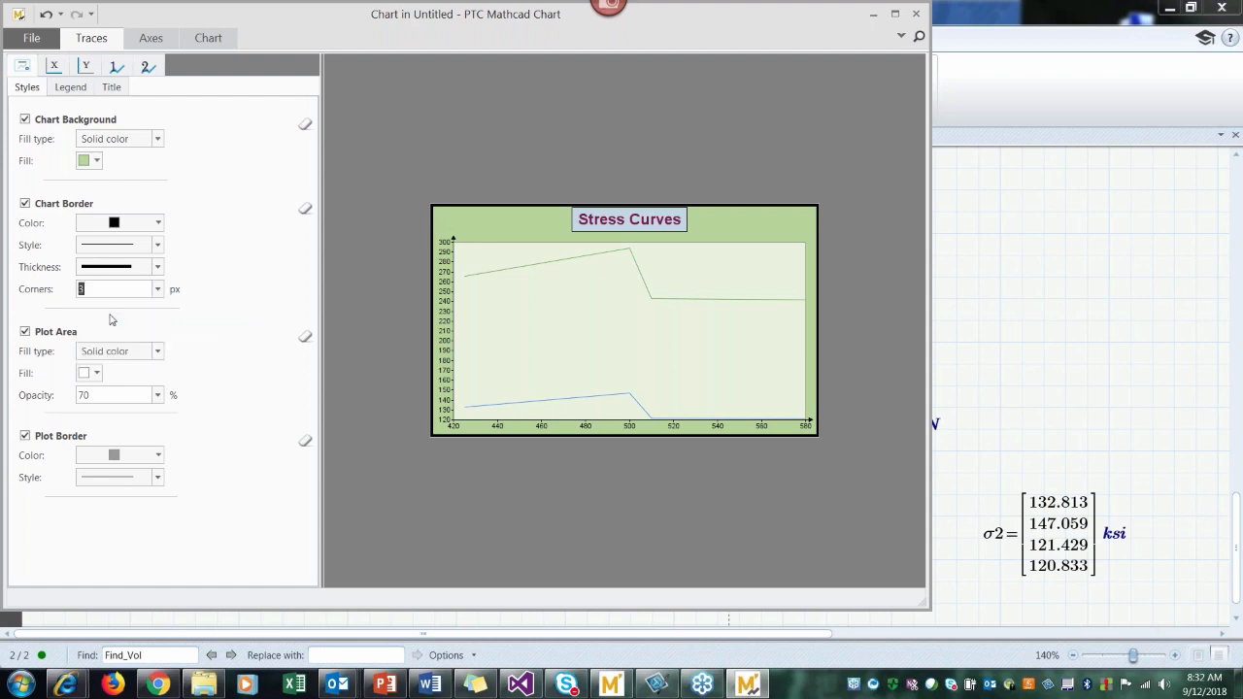
text(30)
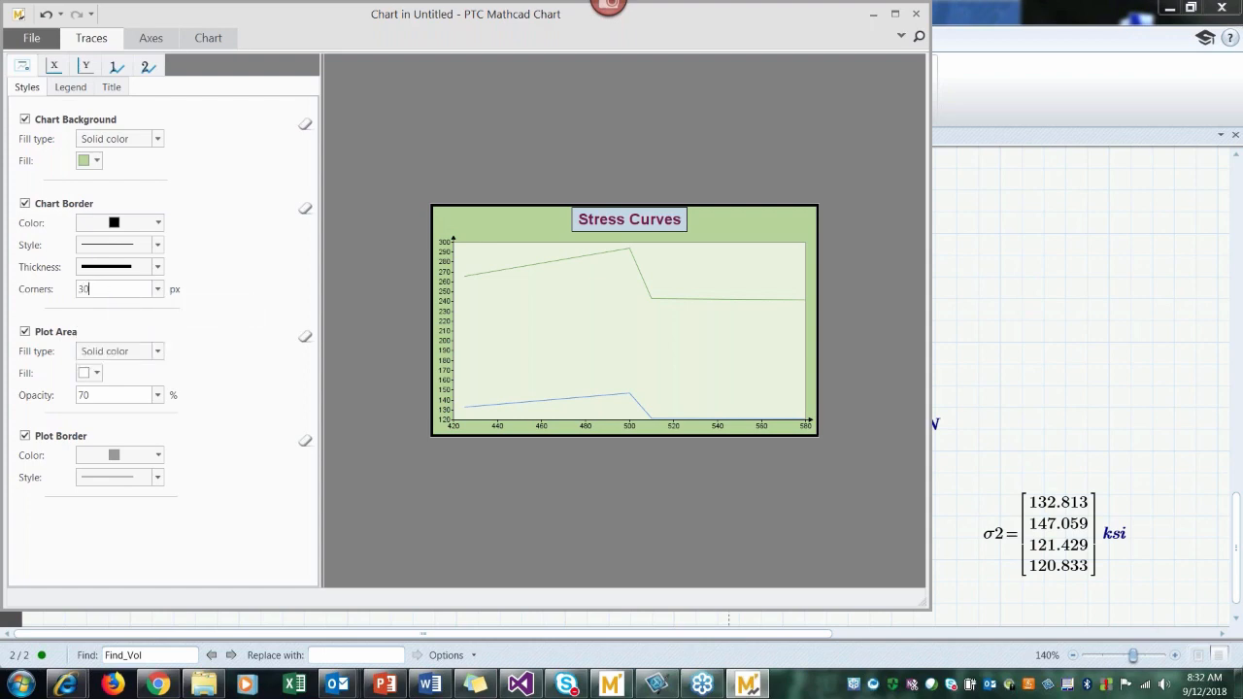
key(Return)
Step: Try a dark red gradient fill on the plot area, then return it to a solid white fill
click(157, 352)
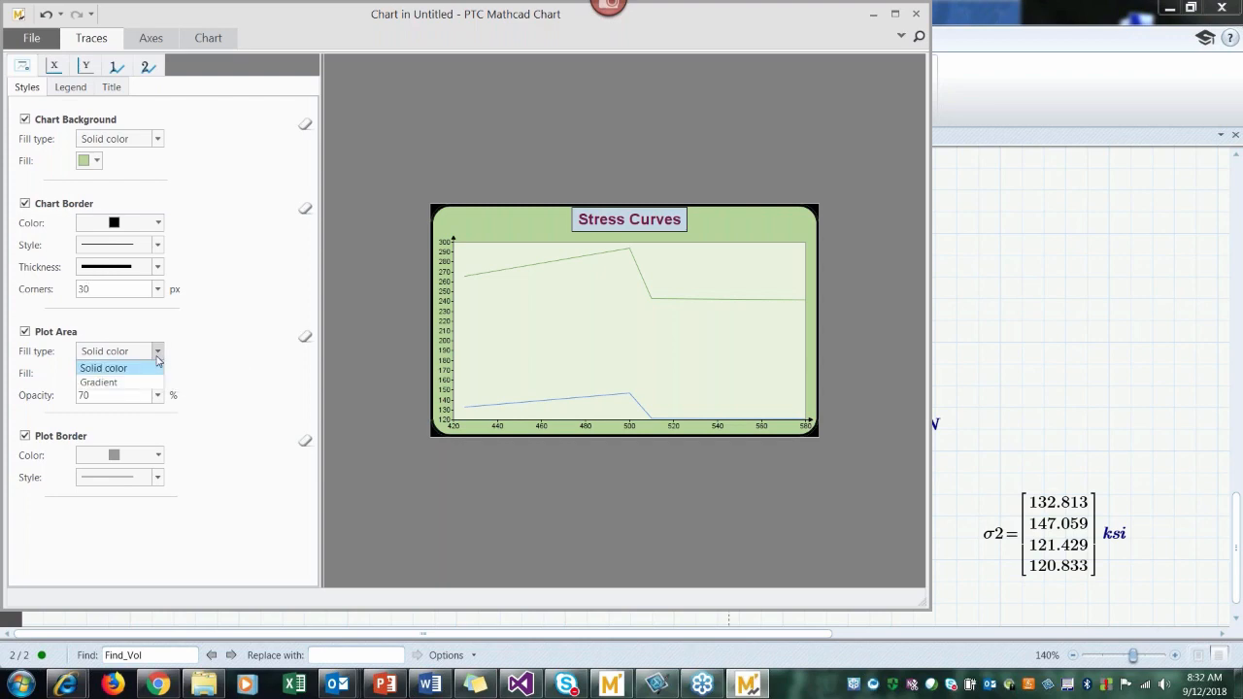
click(136, 383)
click(98, 375)
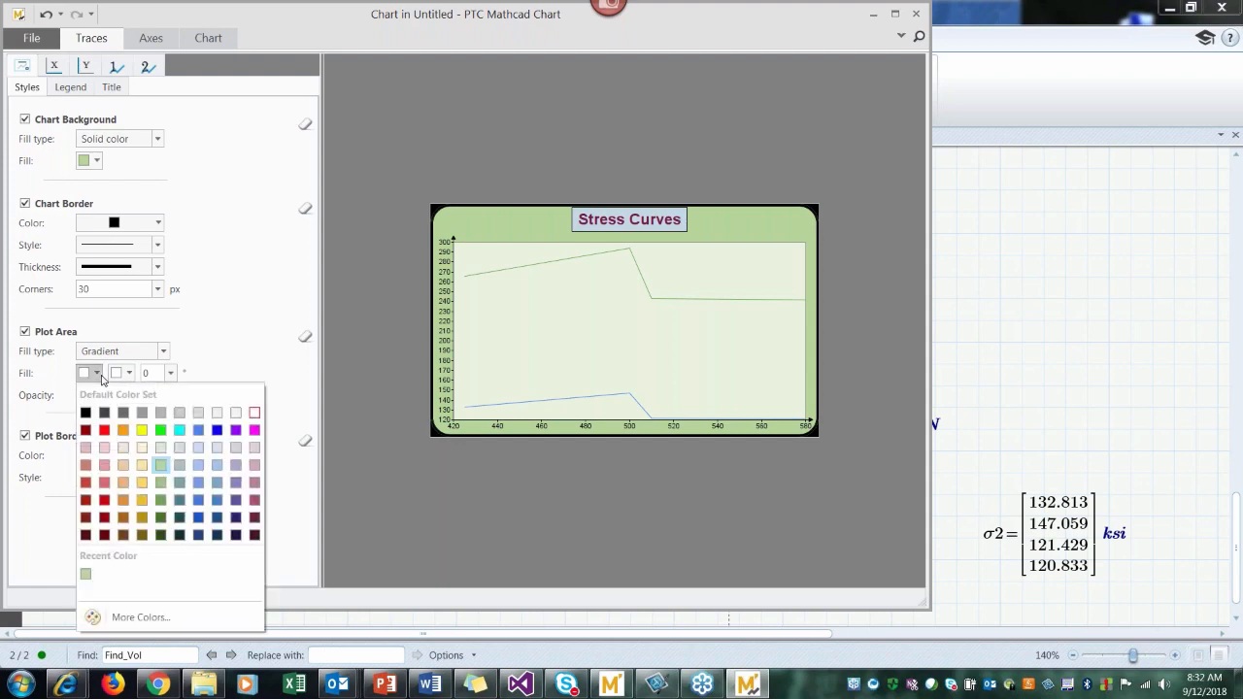
click(86, 432)
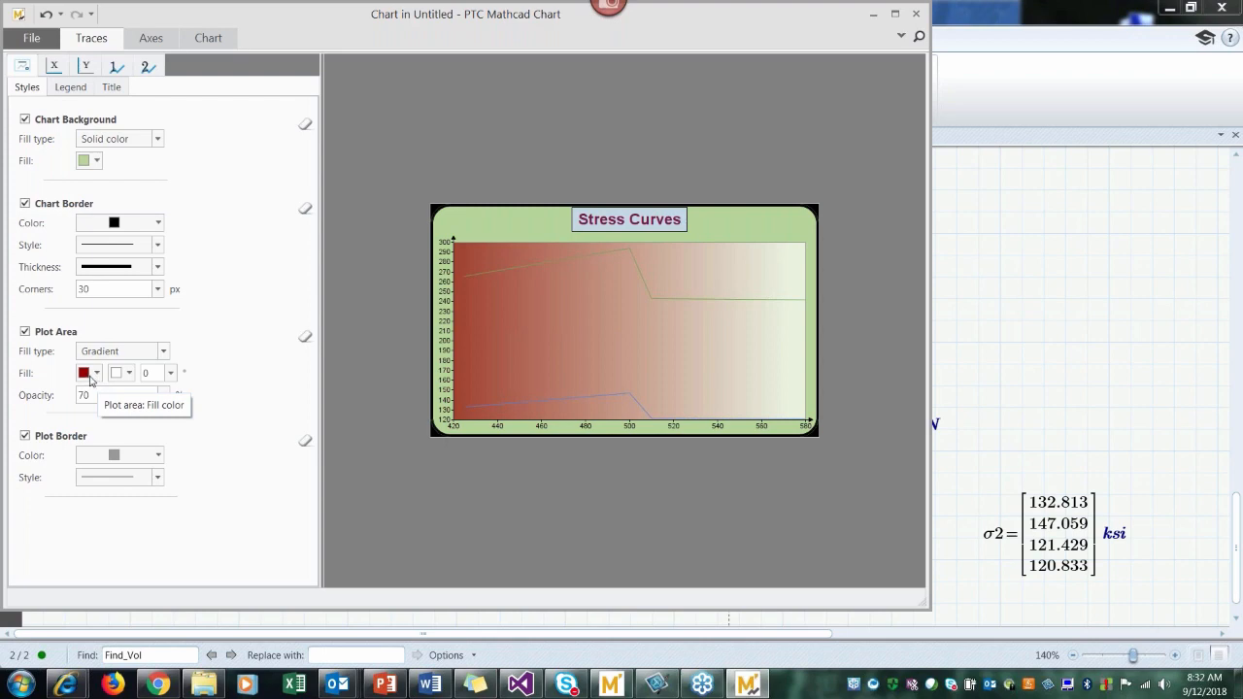
click(166, 358)
click(155, 365)
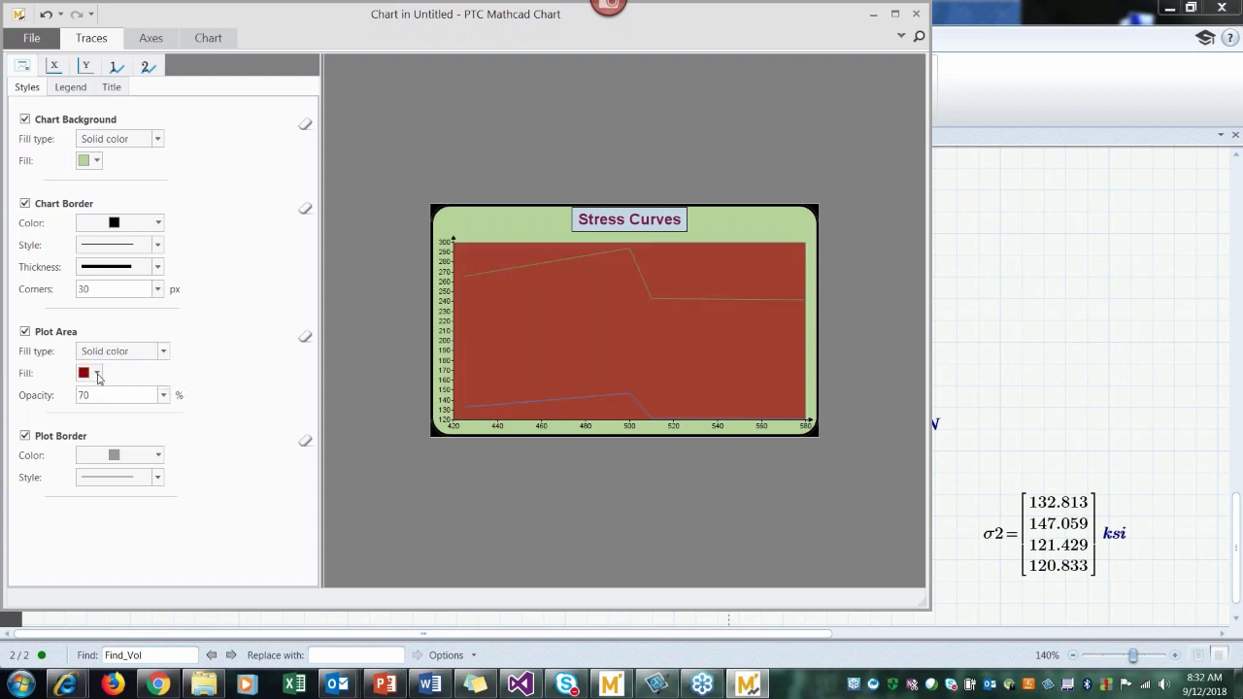
click(97, 375)
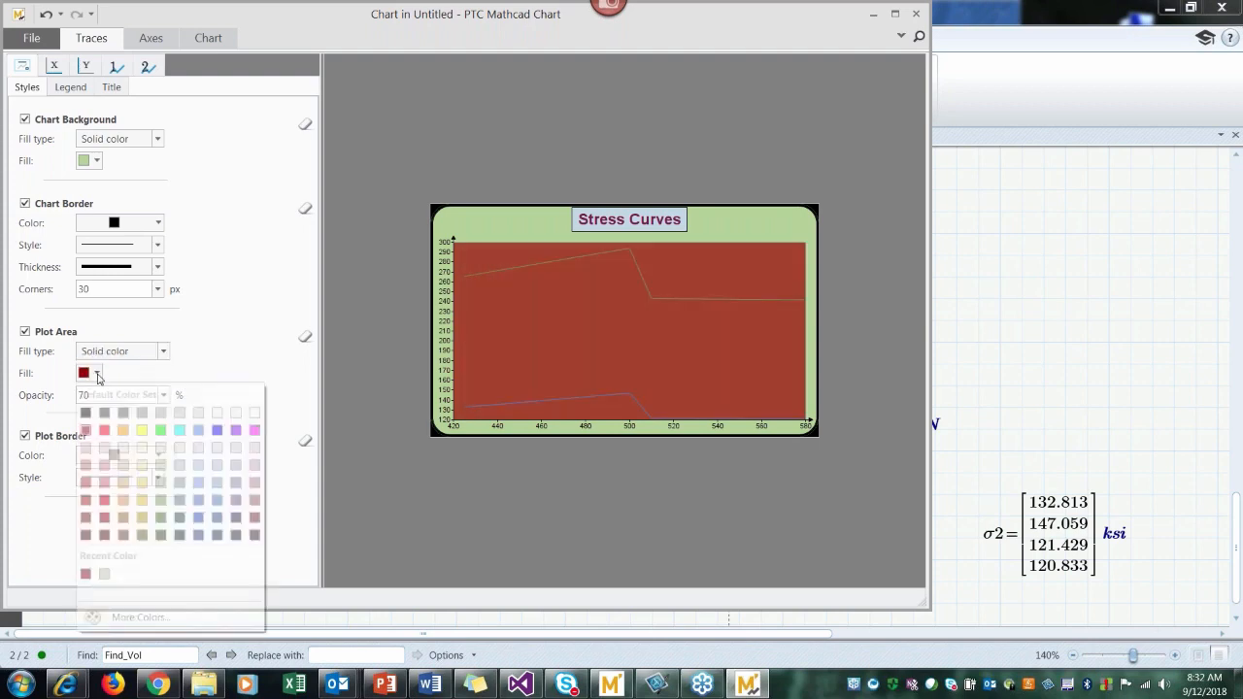
click(255, 413)
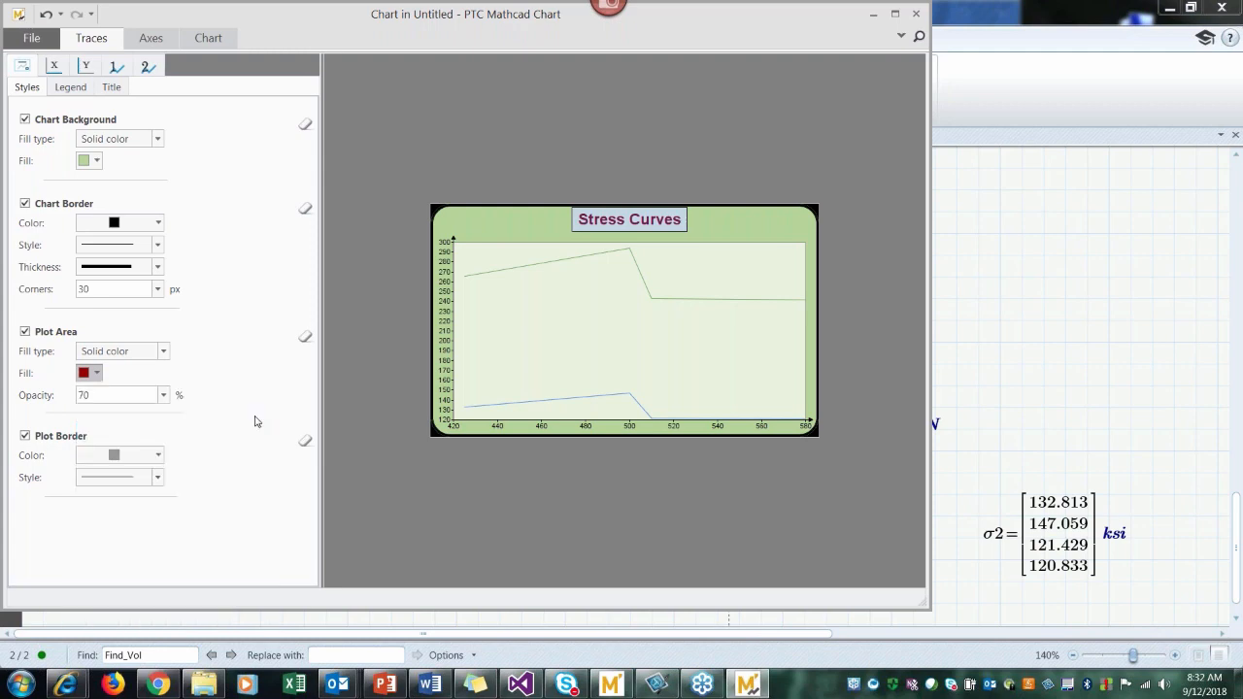
Step: Set the plot area's opacity to 100%
click(164, 396)
click(114, 474)
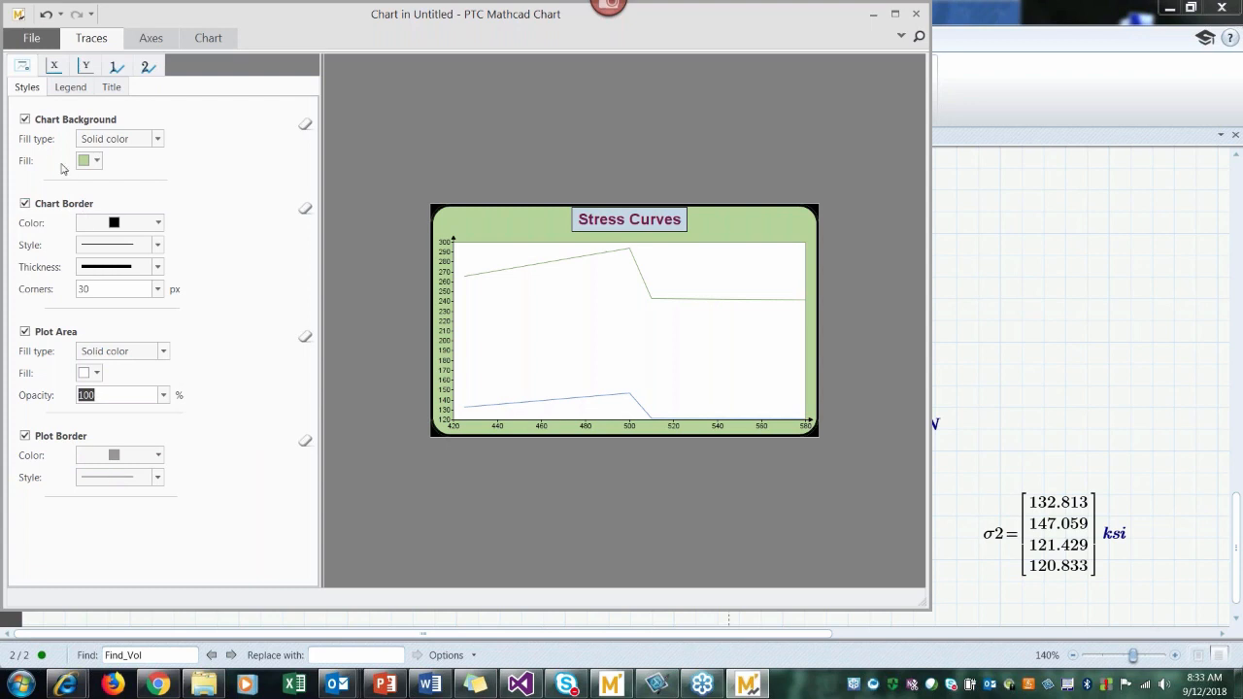
Step: Give the x-axis line a thicker line weight
click(56, 66)
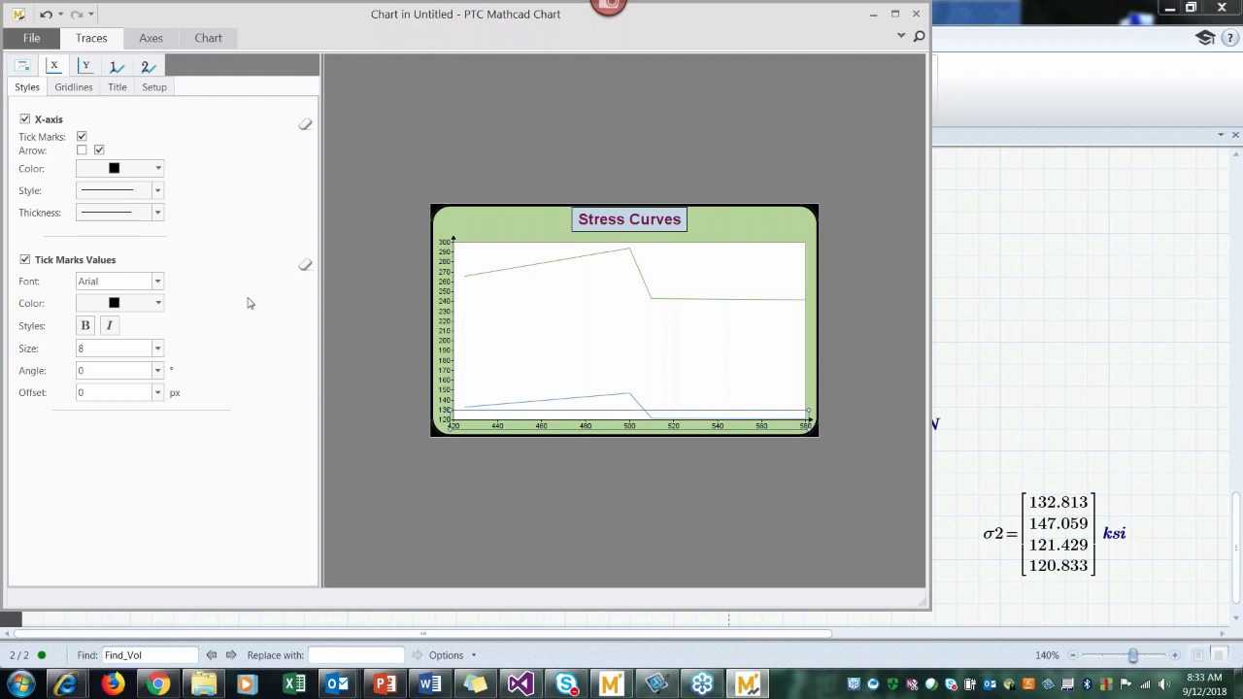
click(158, 214)
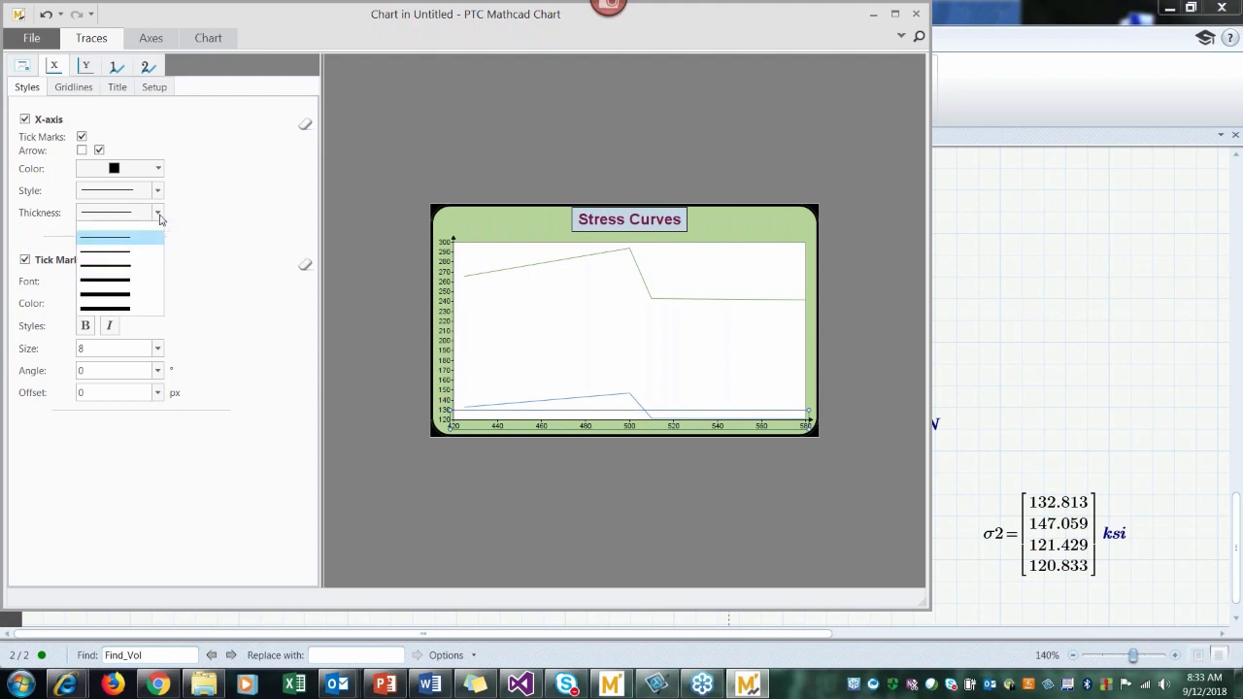
click(120, 275)
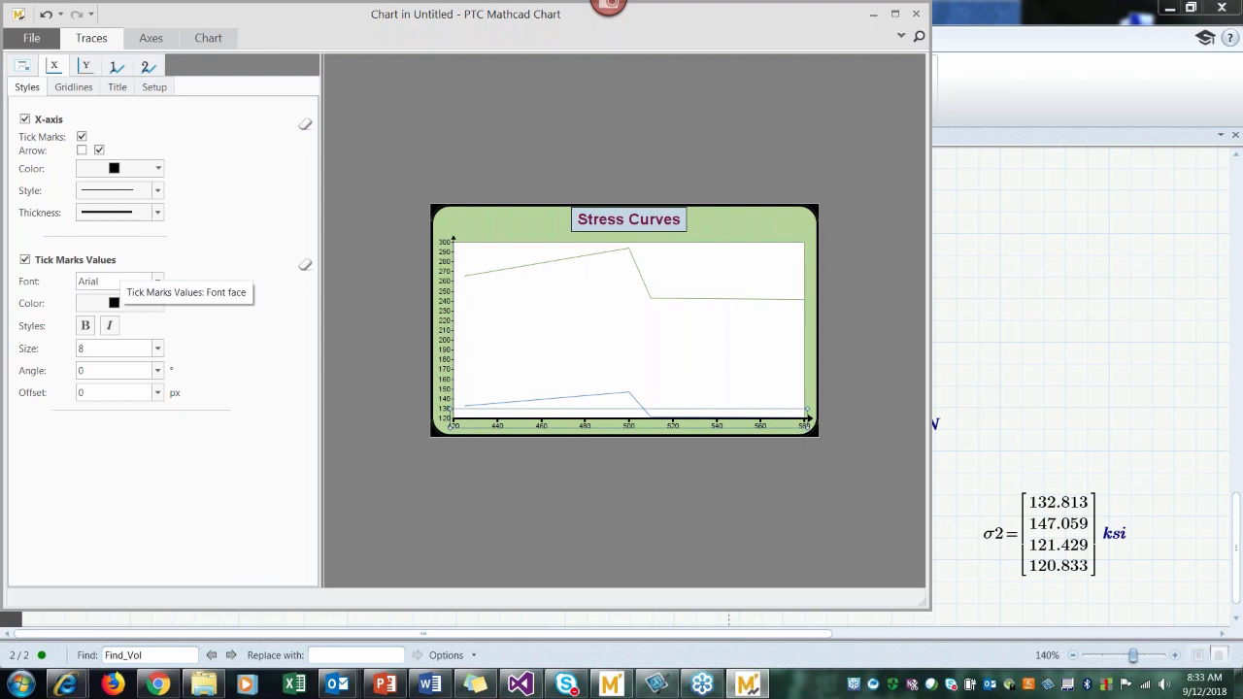
Step: Set the x-axis tick mark values to font size 10 with a 5 px offset from the axis
mouse_move(459, 434)
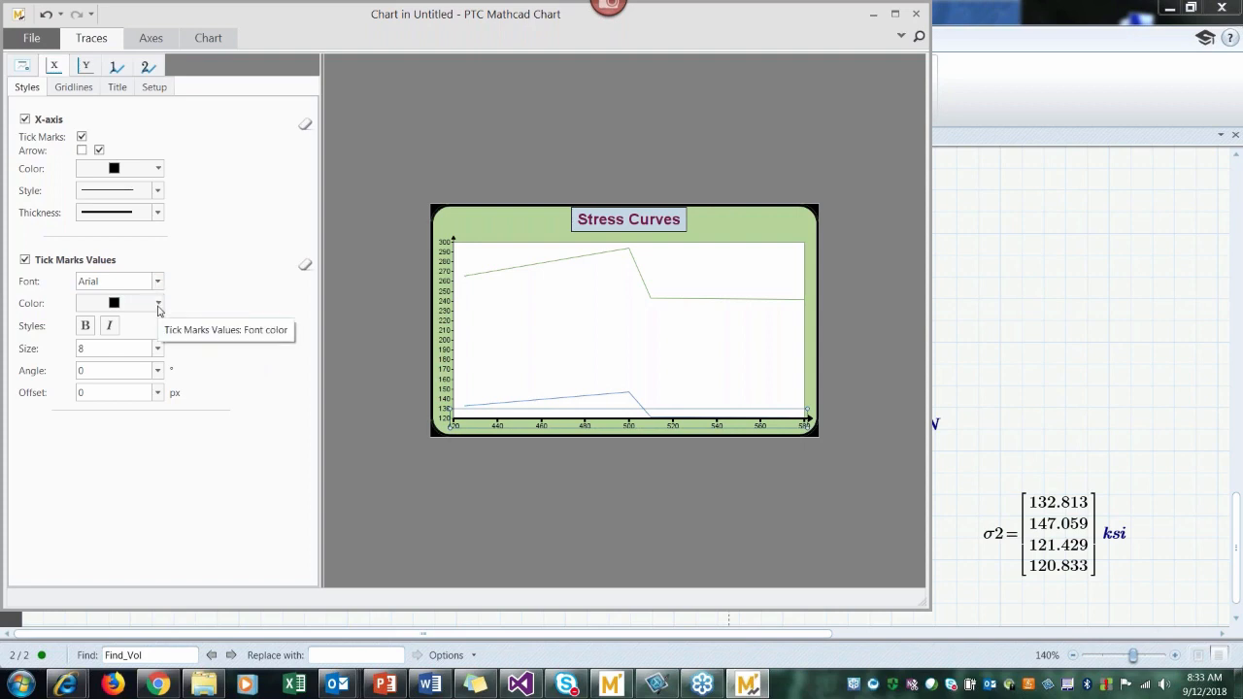
click(158, 347)
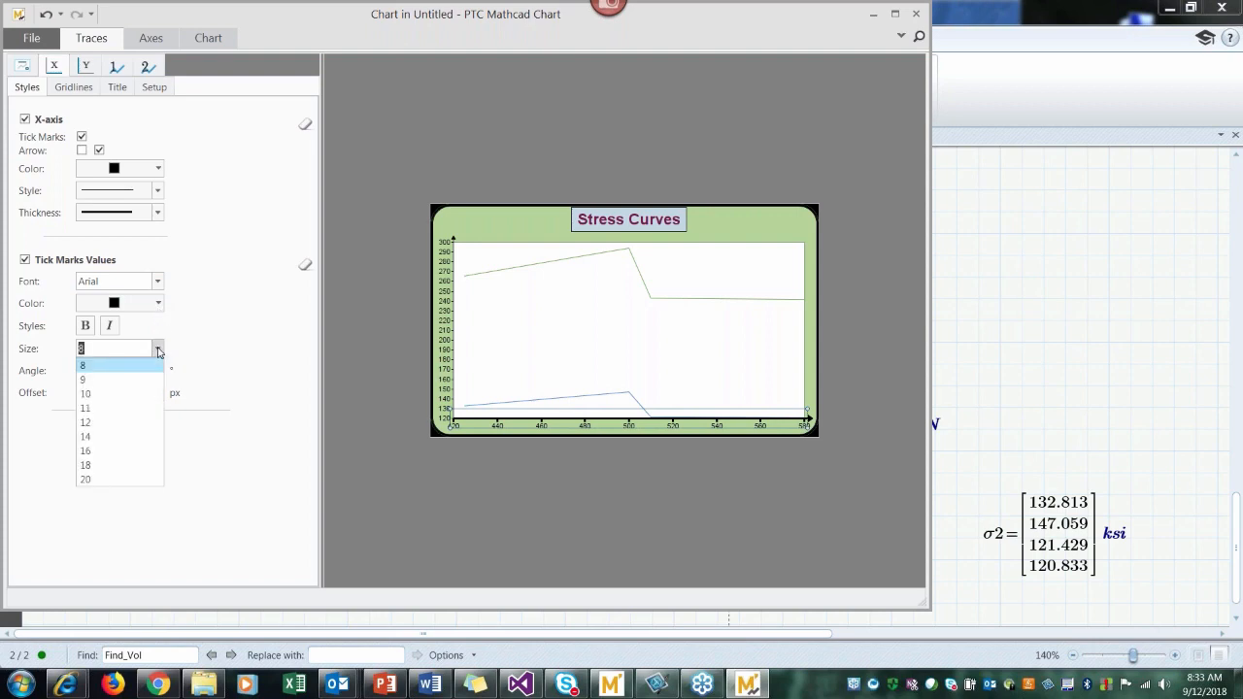
click(125, 396)
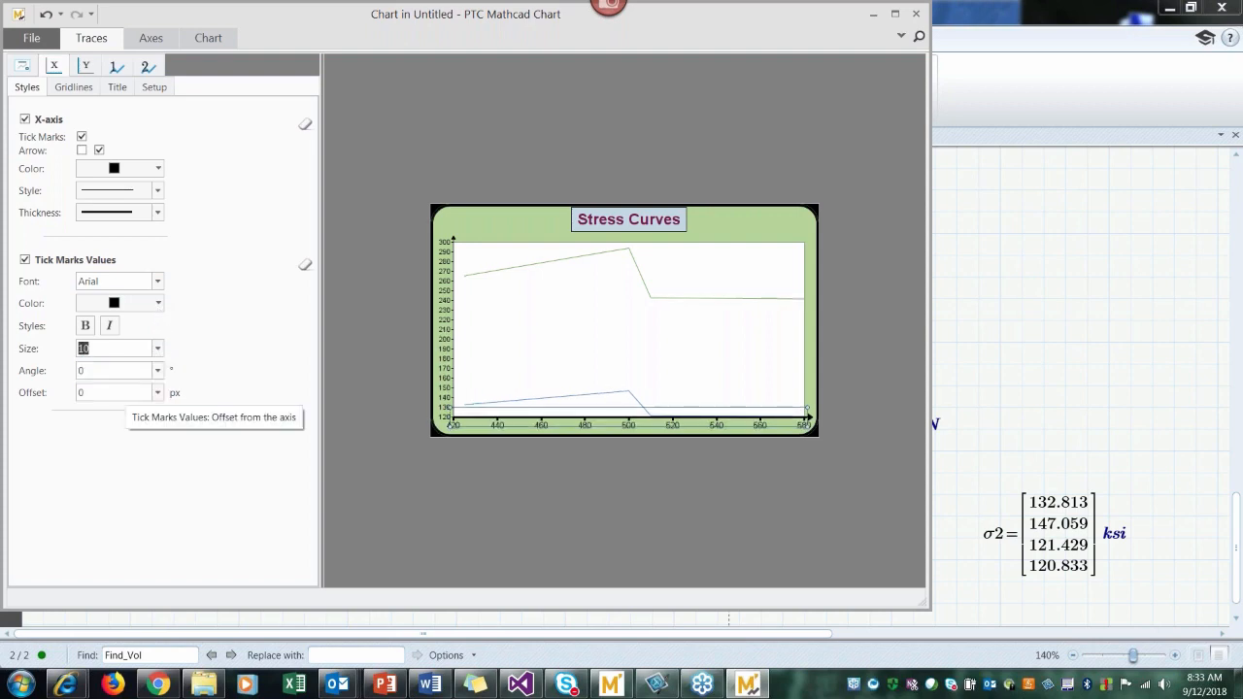
click(157, 392)
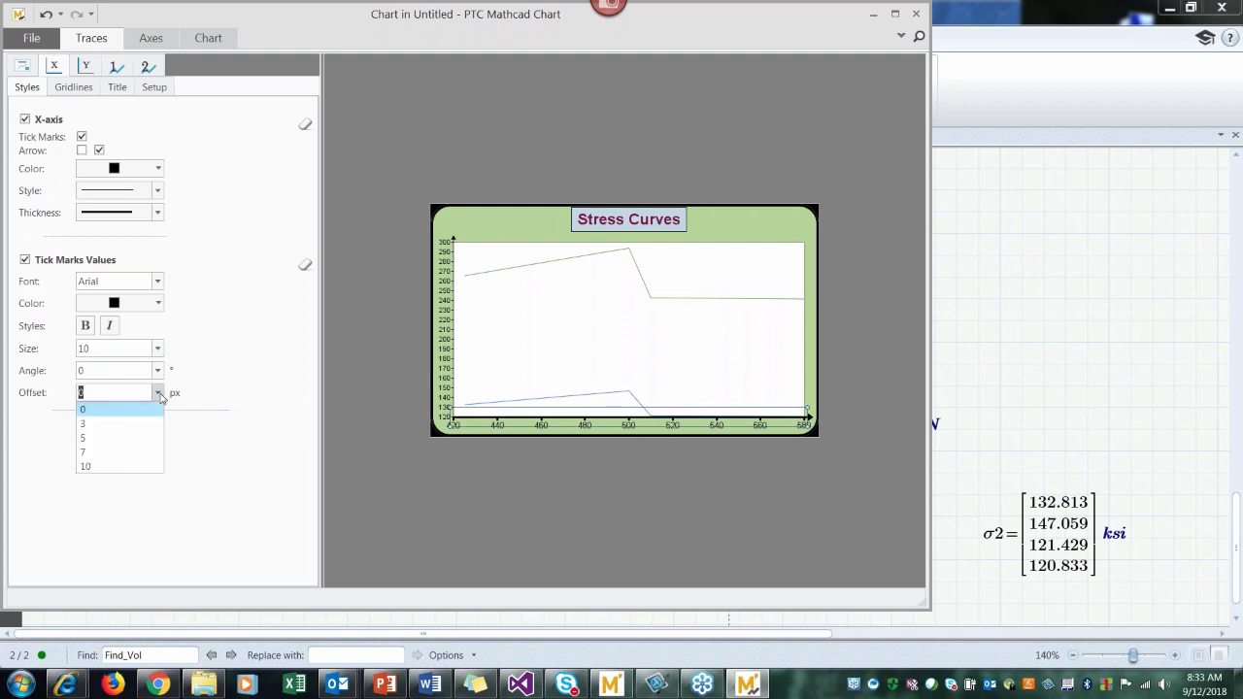
click(134, 439)
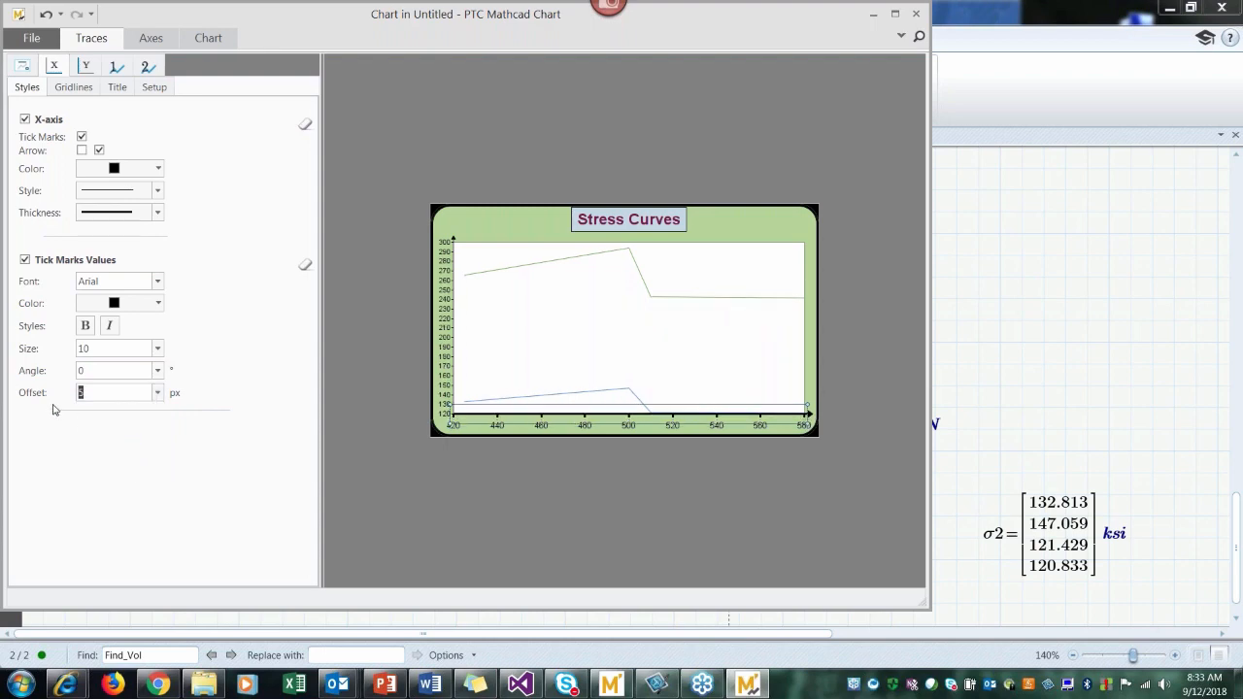
Step: Rotate the x-axis tick mark values, trying -45° before setting the angle to 45°
click(156, 375)
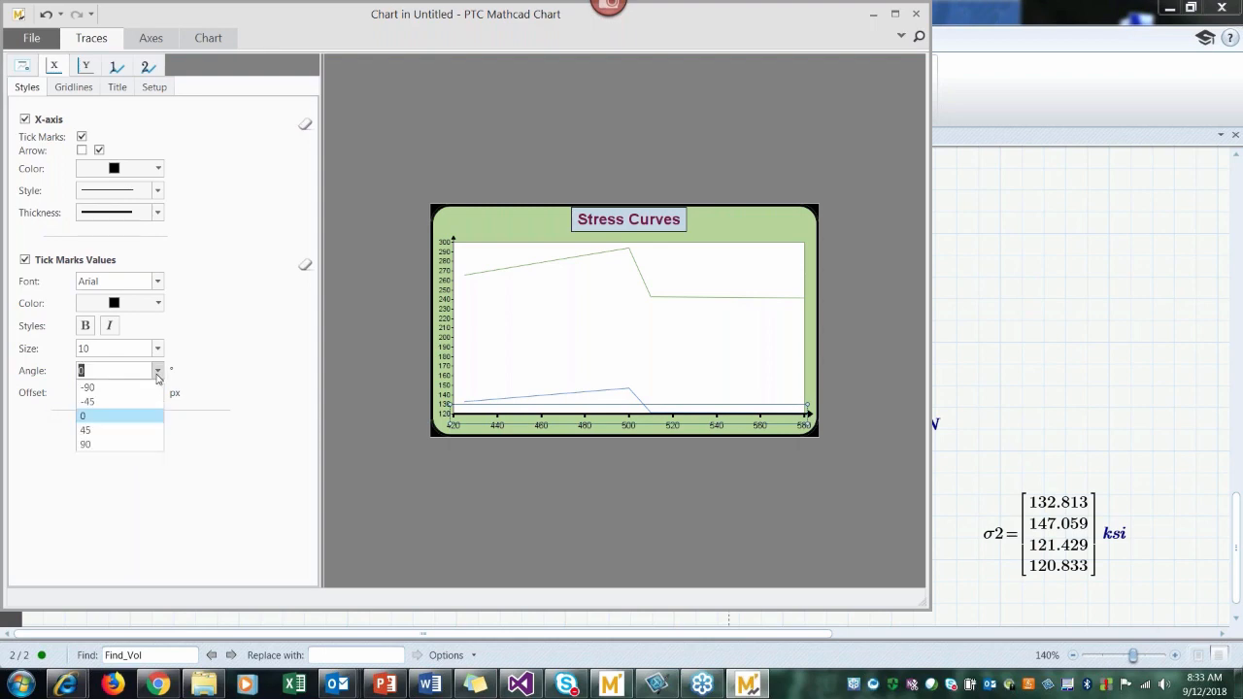
click(113, 402)
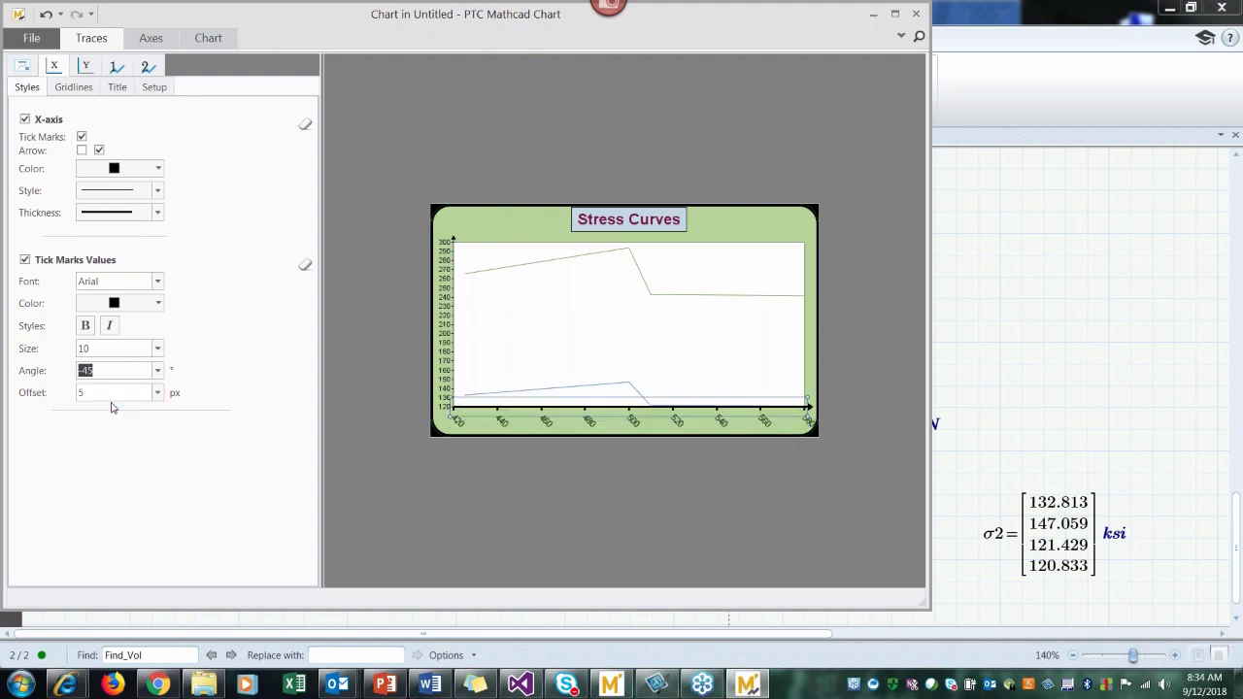
click(157, 370)
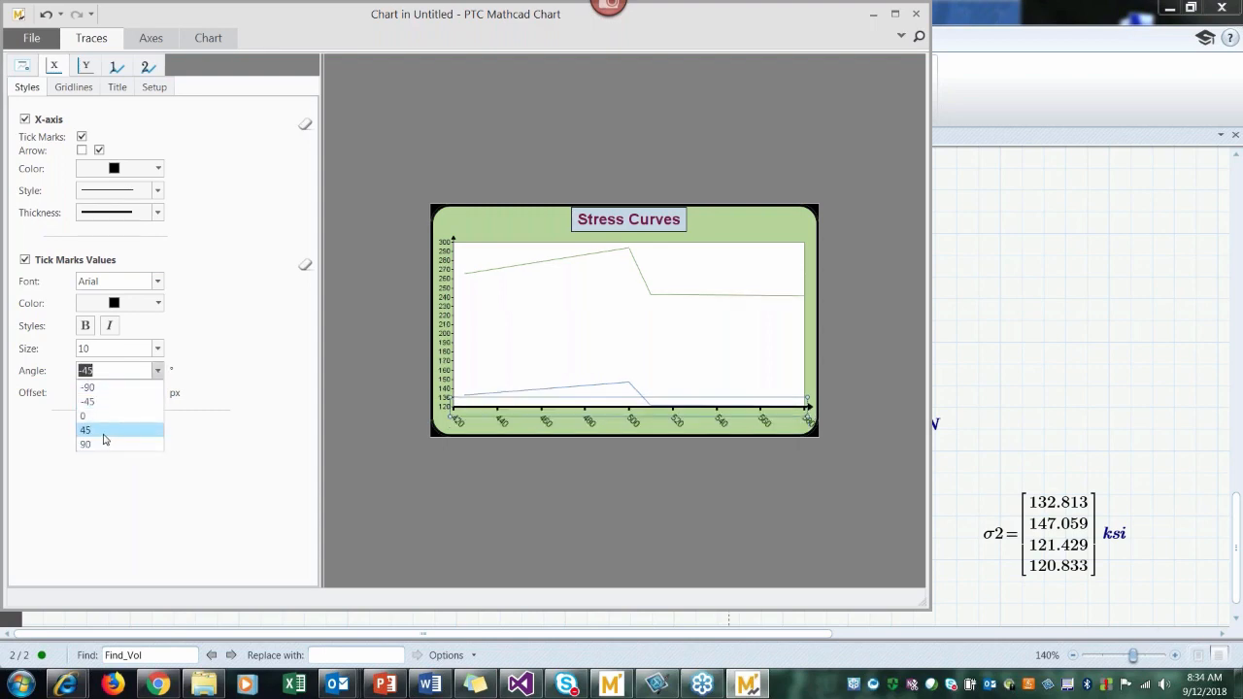
click(104, 434)
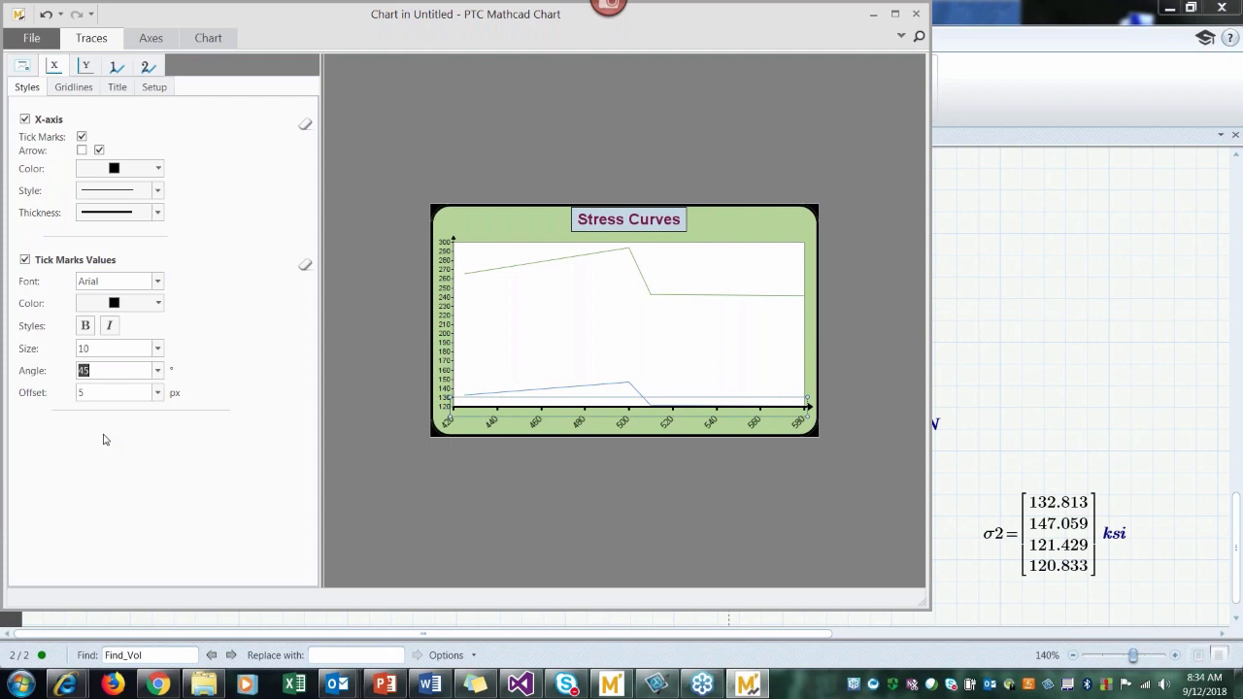
Step: Turn on the x-axis gridlines, keeping the dashed style and thin line thickness
click(64, 92)
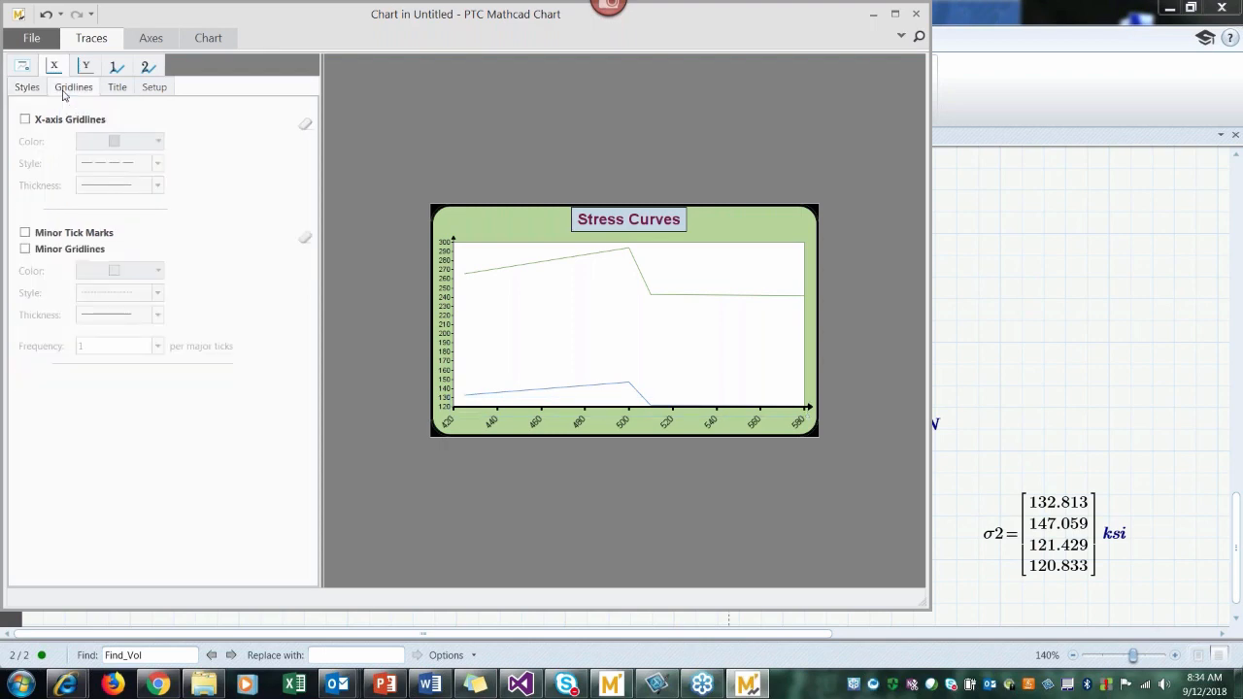
click(24, 120)
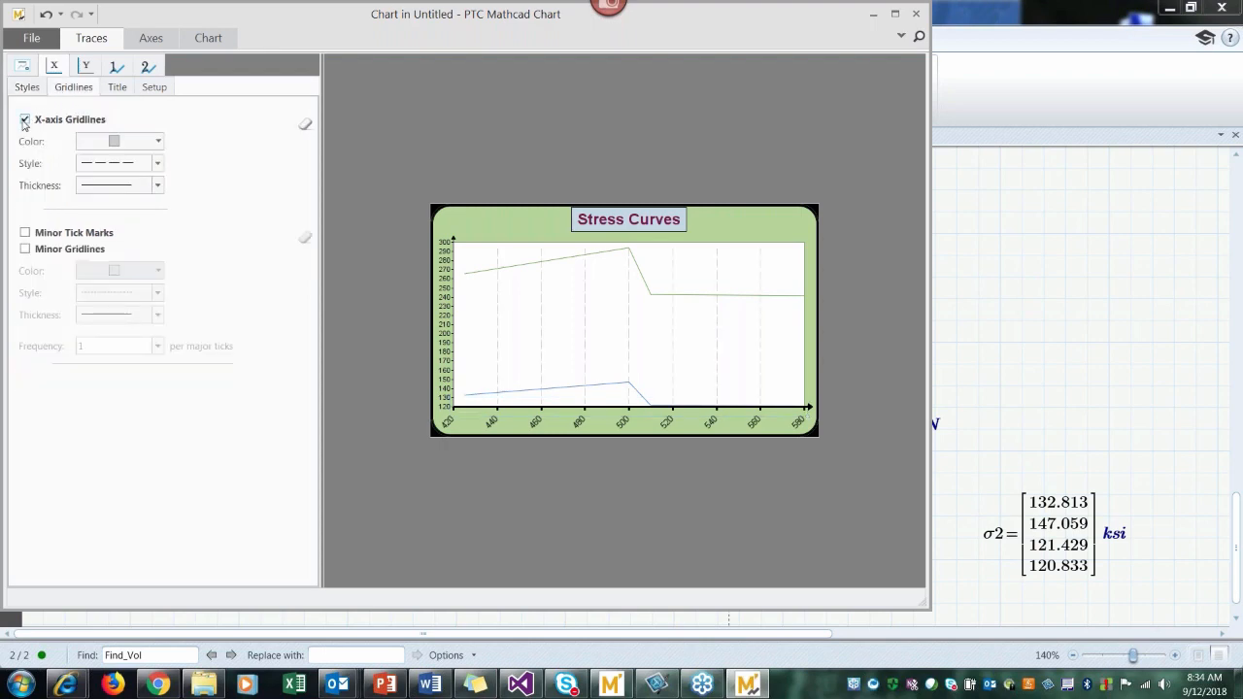
click(160, 186)
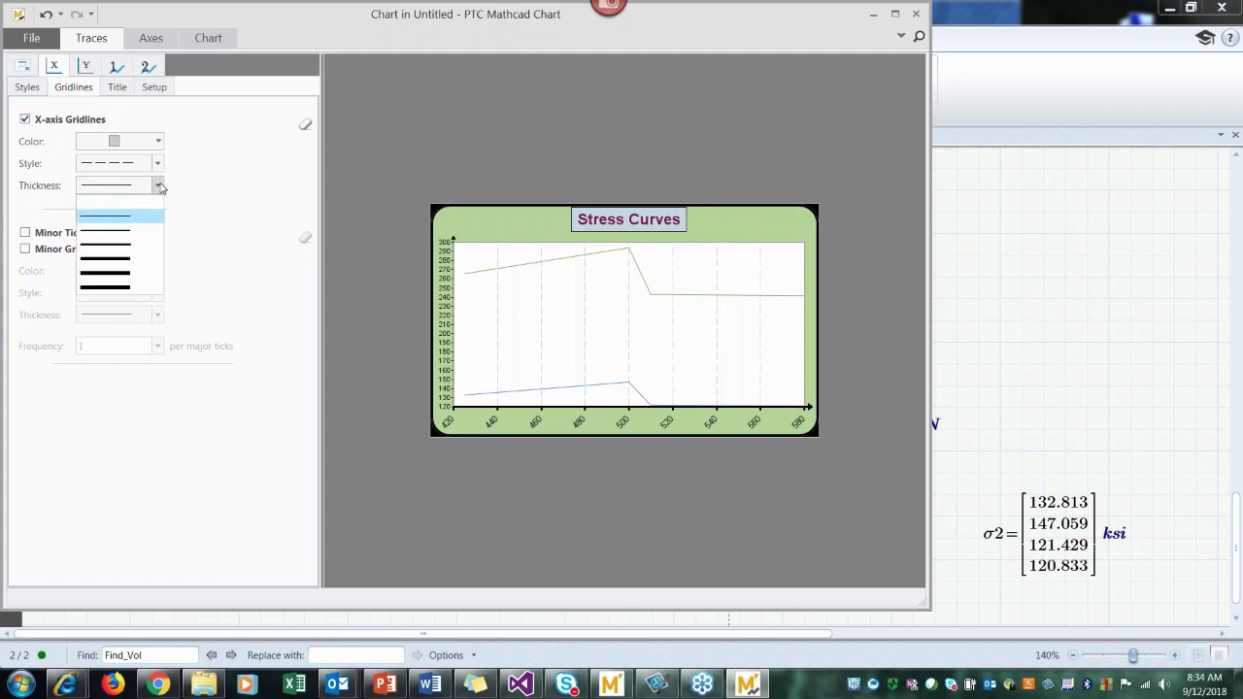
click(159, 185)
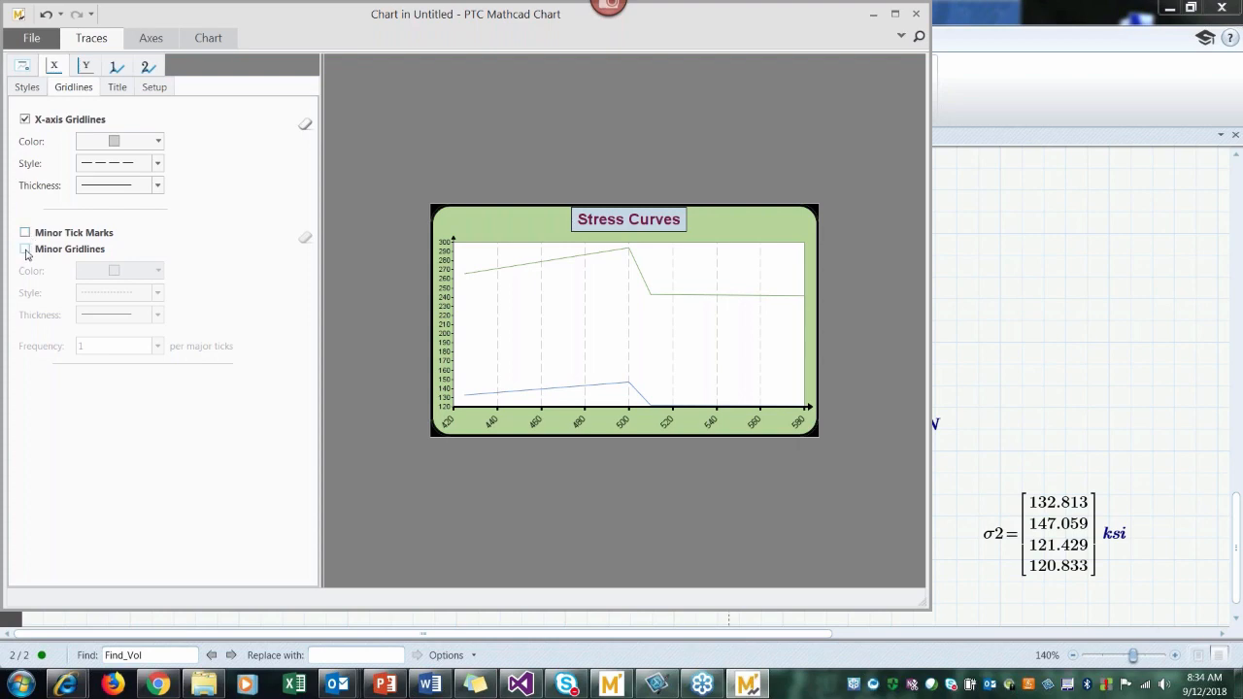
Step: Turn on the x-axis title and set its text to "Nominal Force"
click(123, 92)
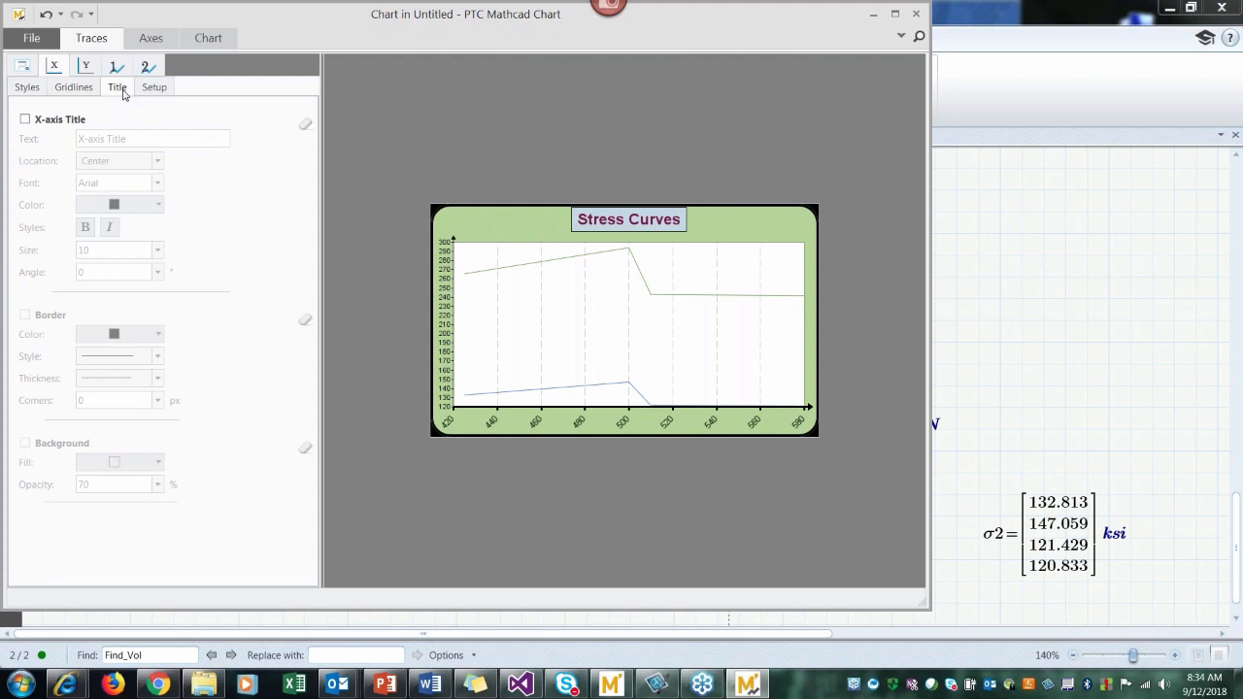
click(25, 119)
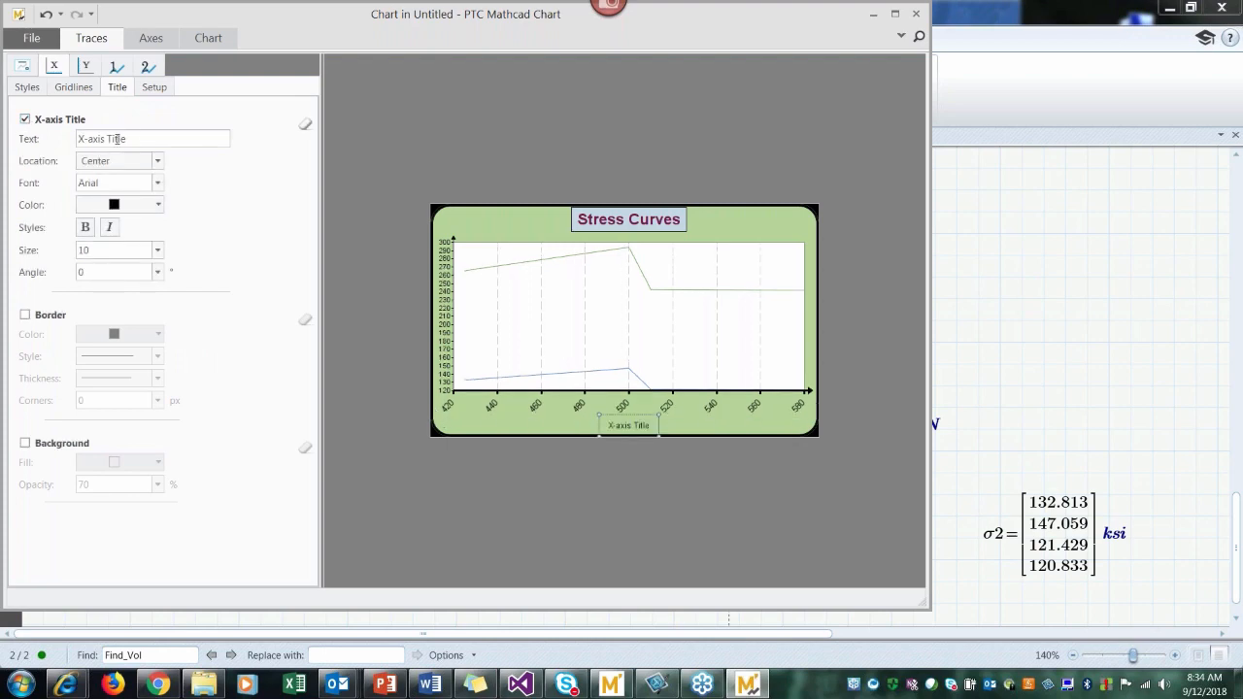
triple_click(117, 139)
text(Nominal)
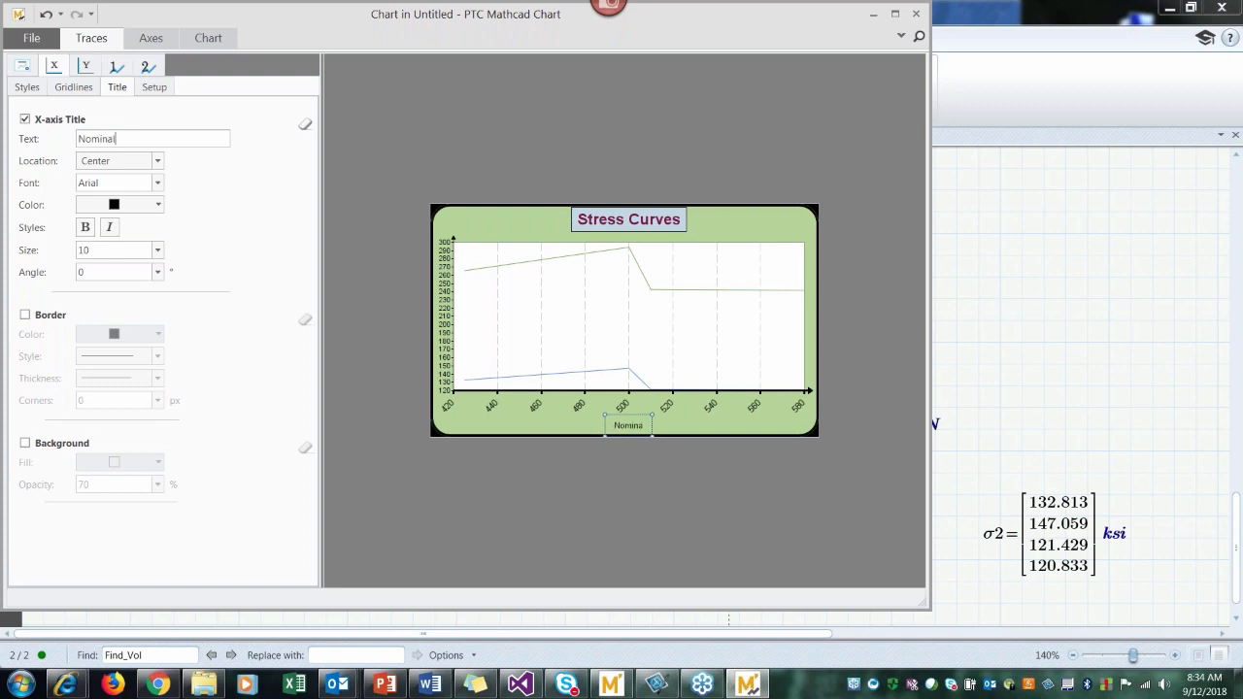
text( Force)
Step: Make the x-axis title bold at size 12 and add a black border around it
click(85, 227)
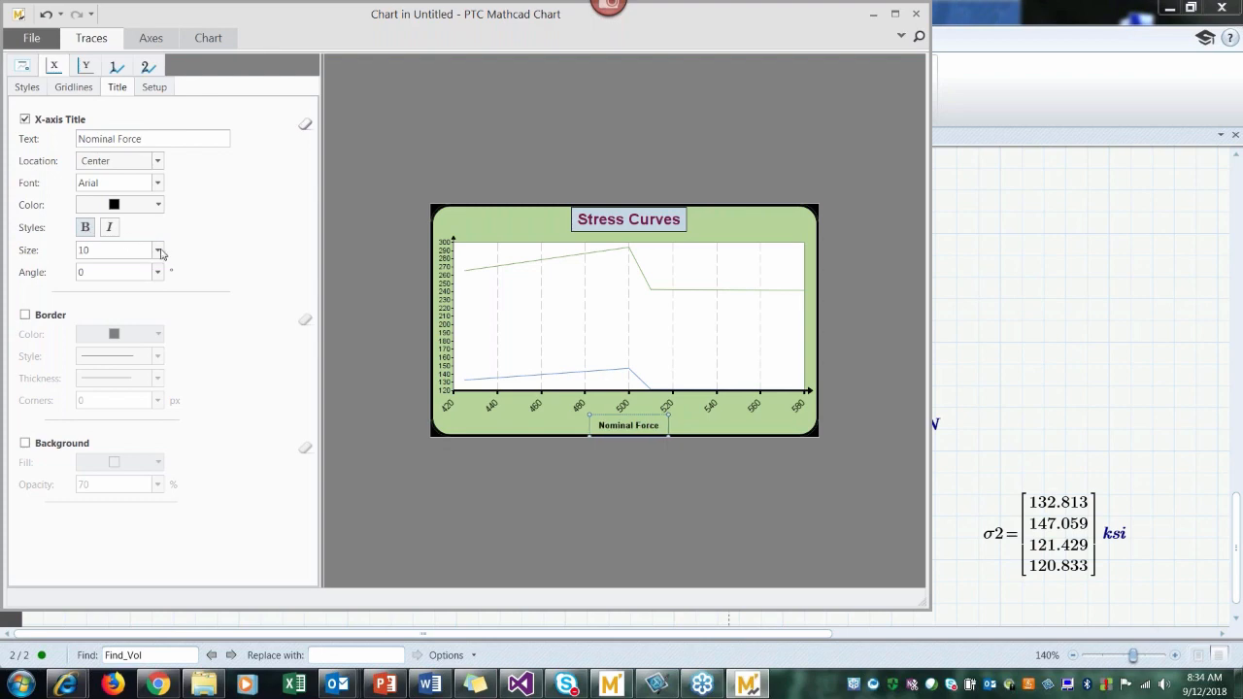
click(159, 250)
click(110, 324)
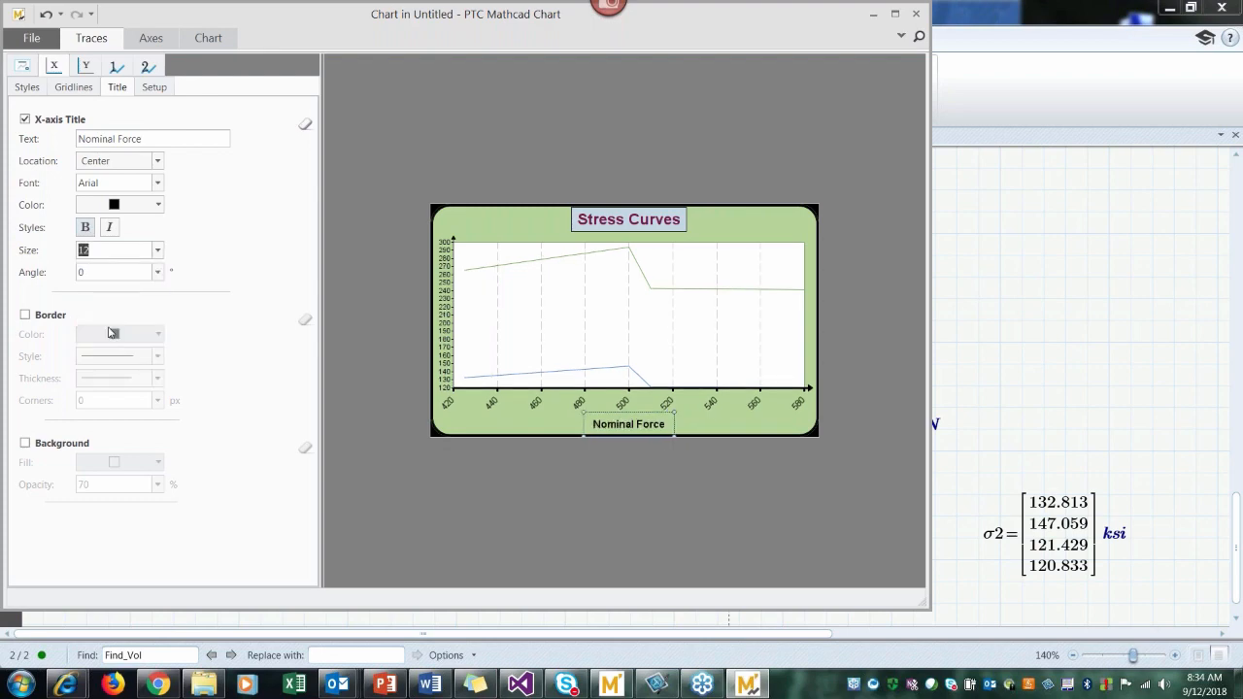
click(26, 315)
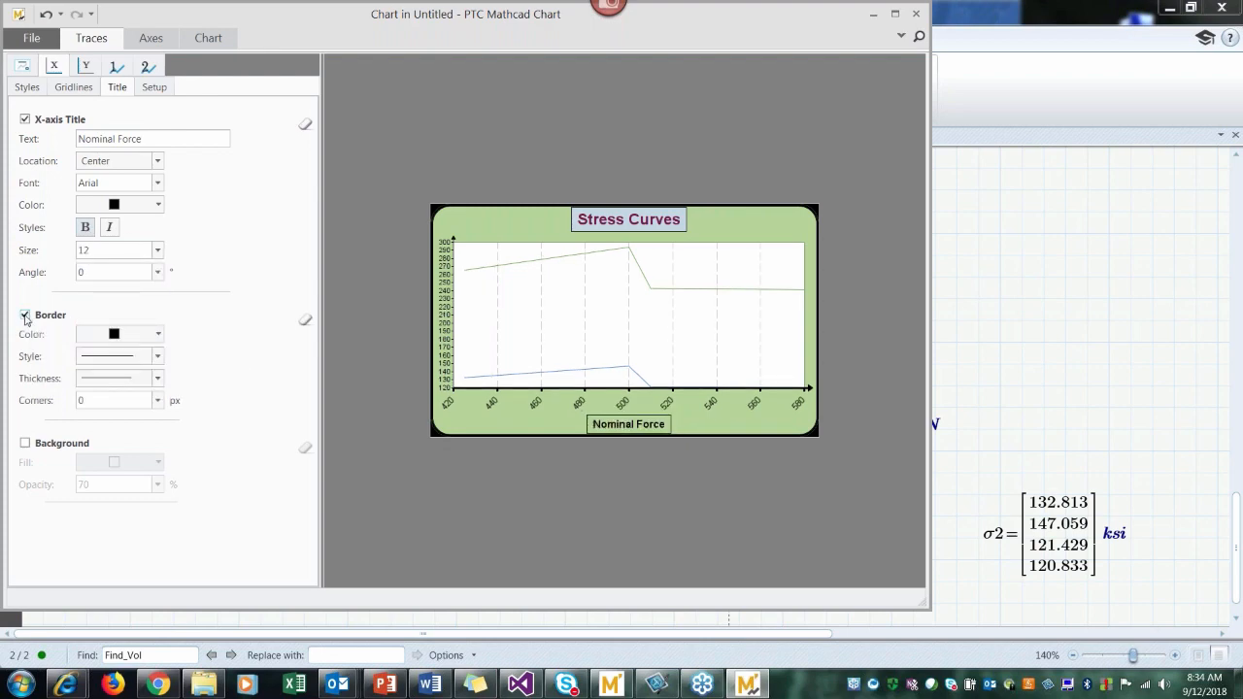
Step: Turn on the x-axis title background with a white fill at 100% opacity
click(25, 444)
click(157, 463)
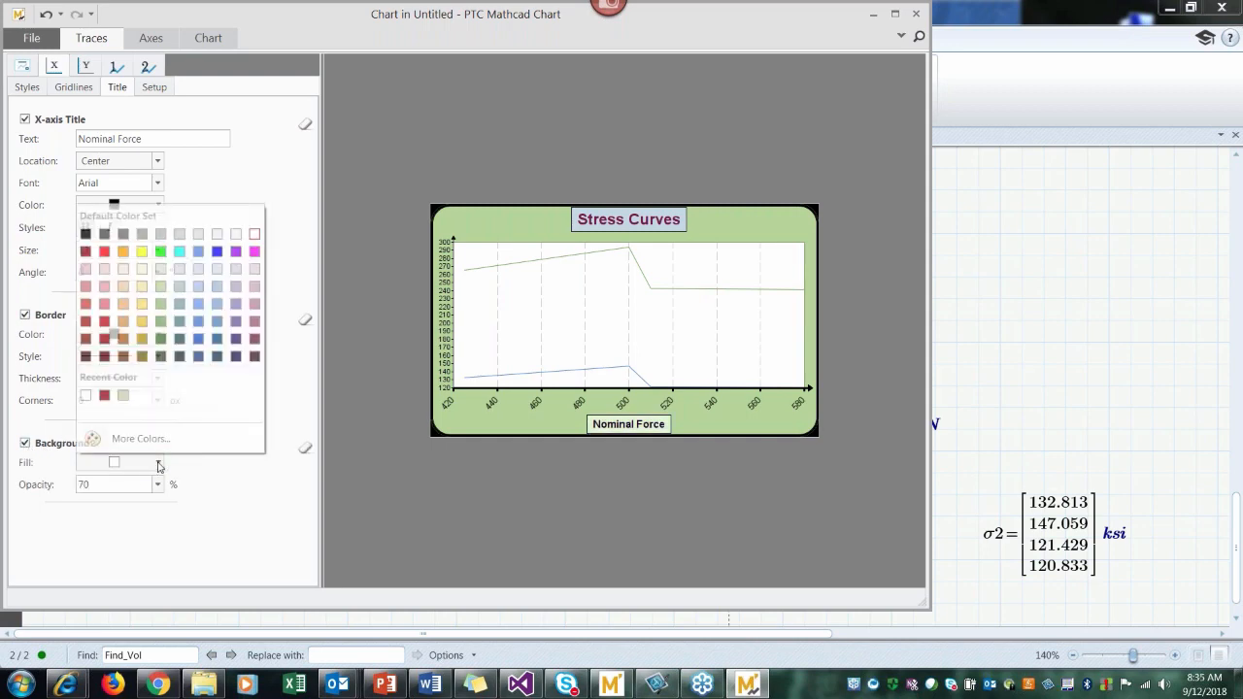
click(255, 234)
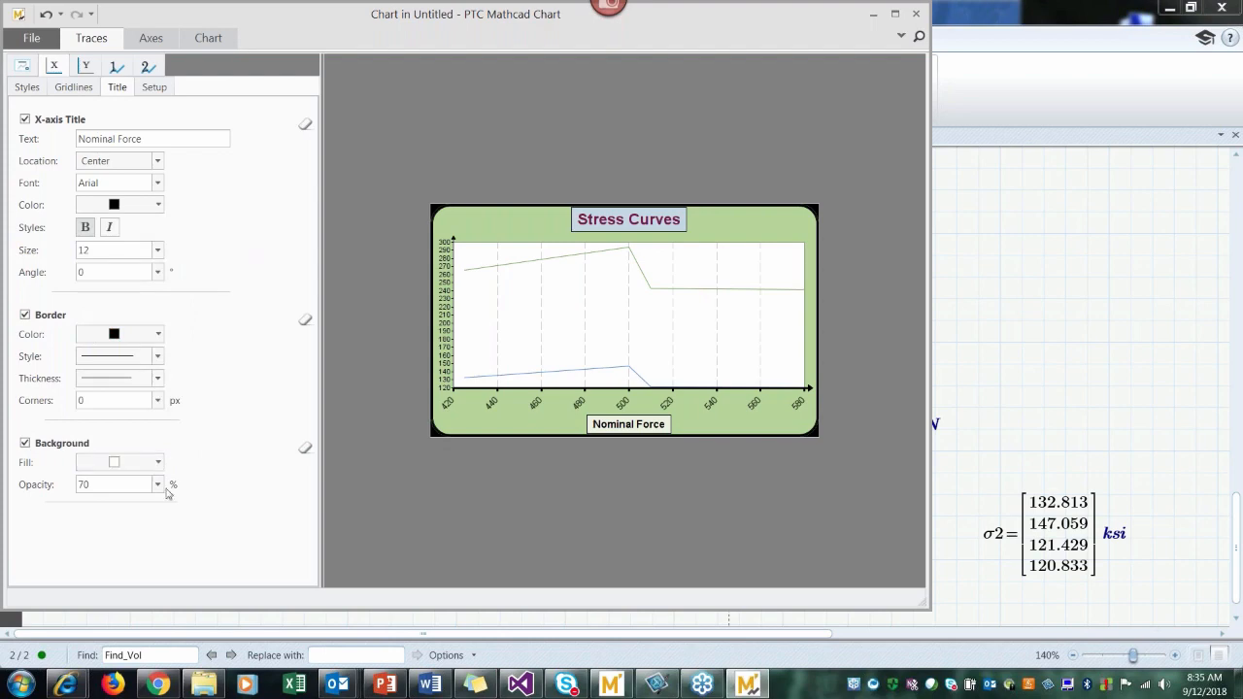
click(157, 483)
click(120, 563)
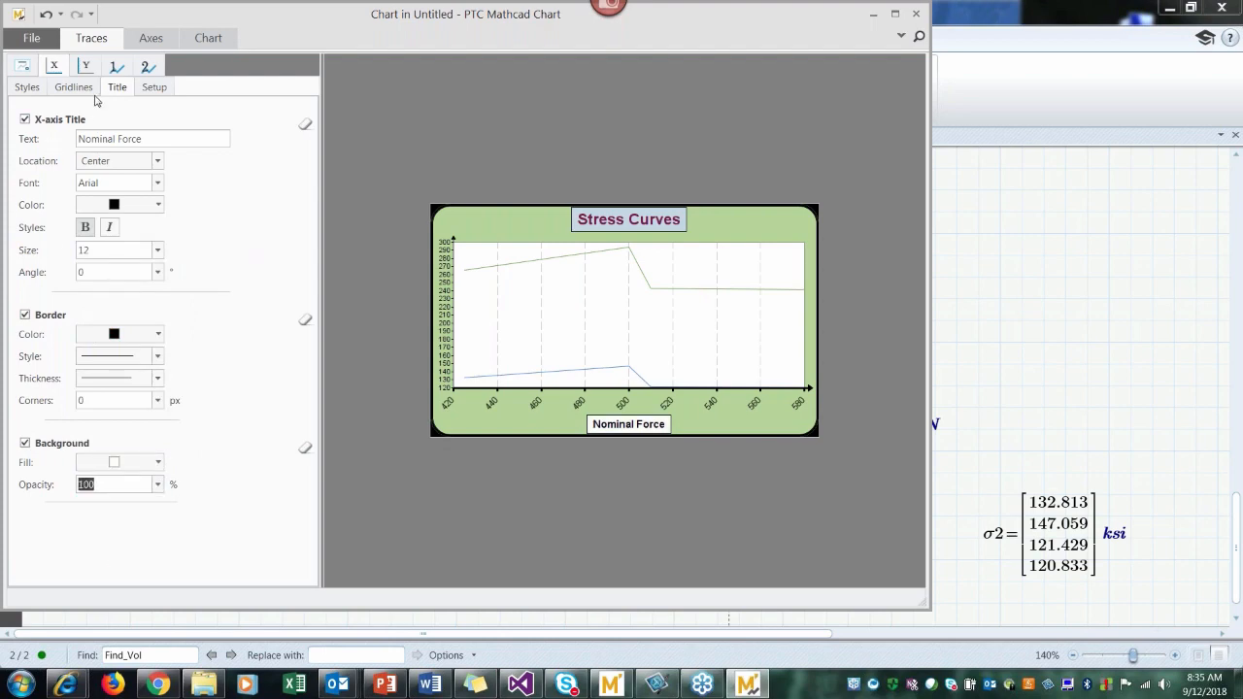
Step: Give the y-axis a thicker line and turn on the y-axis gridlines
click(84, 67)
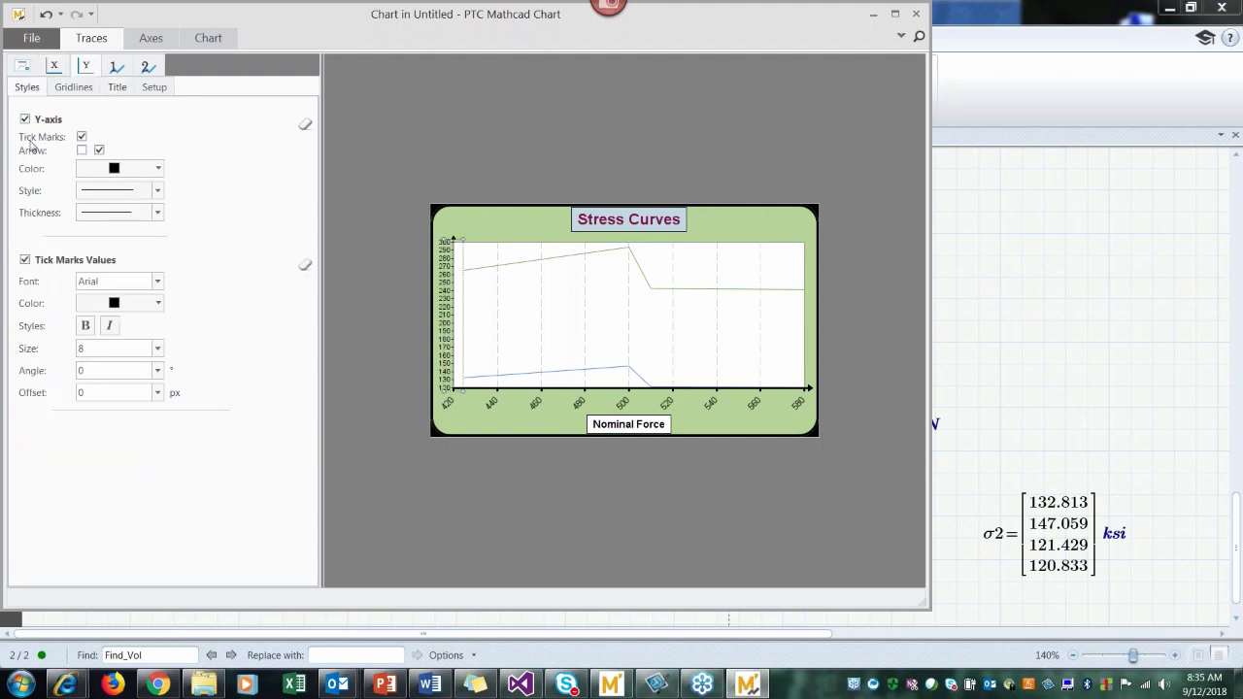
click(157, 212)
click(133, 274)
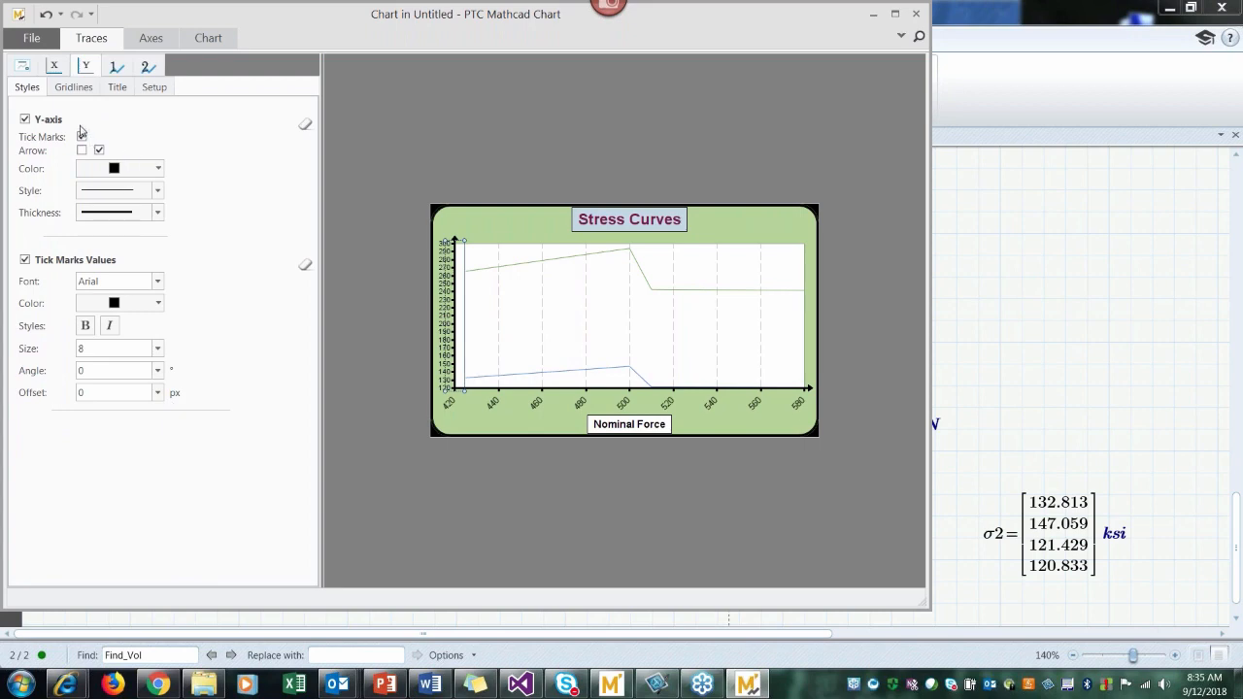
click(64, 88)
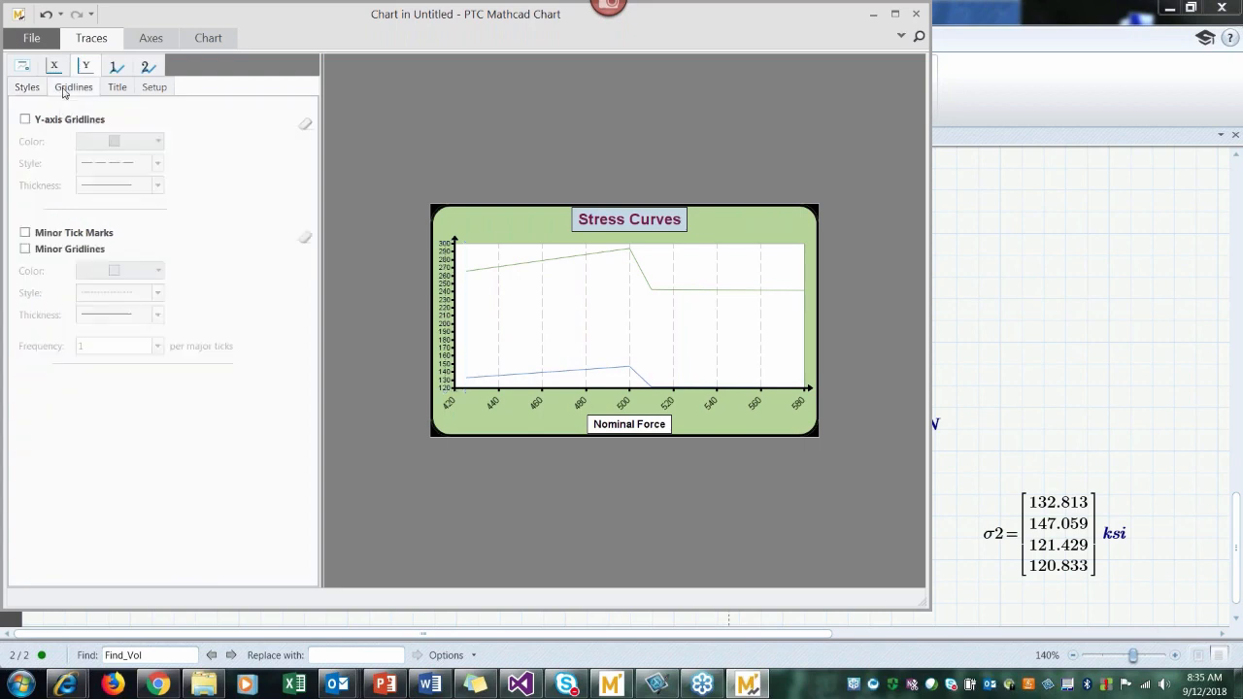
click(25, 120)
Step: Turn on the y-axis title and set its text to "Stress Data", after trying "Nominal Stress"
click(117, 88)
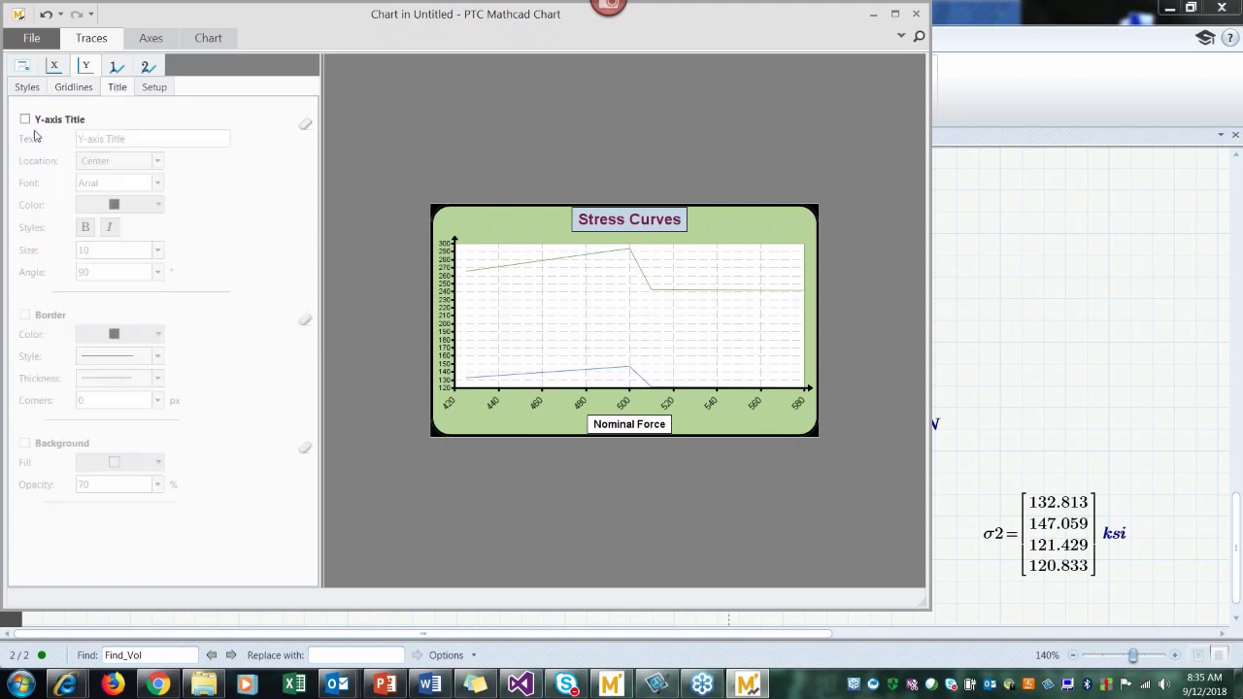
click(25, 120)
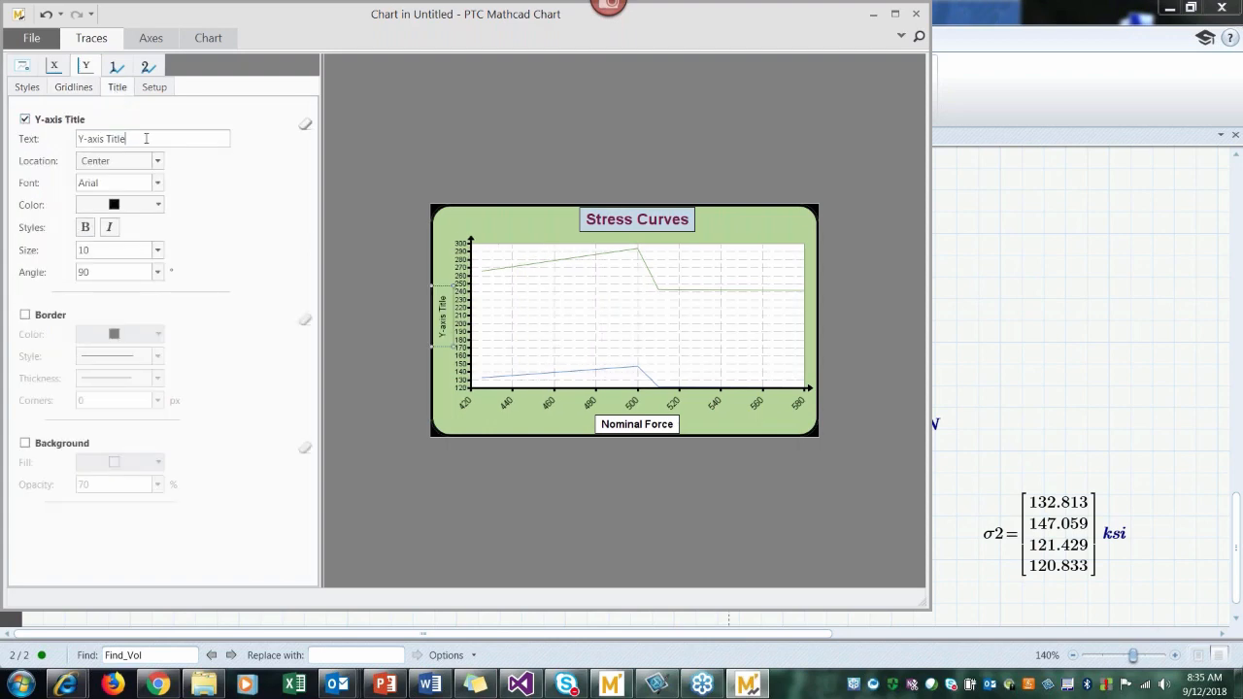
key(BackSpace)
key(BackSpace)
key(BackSpace)
key(BackSpace)
key(BackSpace)
key(BackSpace)
key(BackSpace)
key(BackSpace)
key(BackSpace)
key(BackSpace)
key(BackSpace)
key(BackSpace)
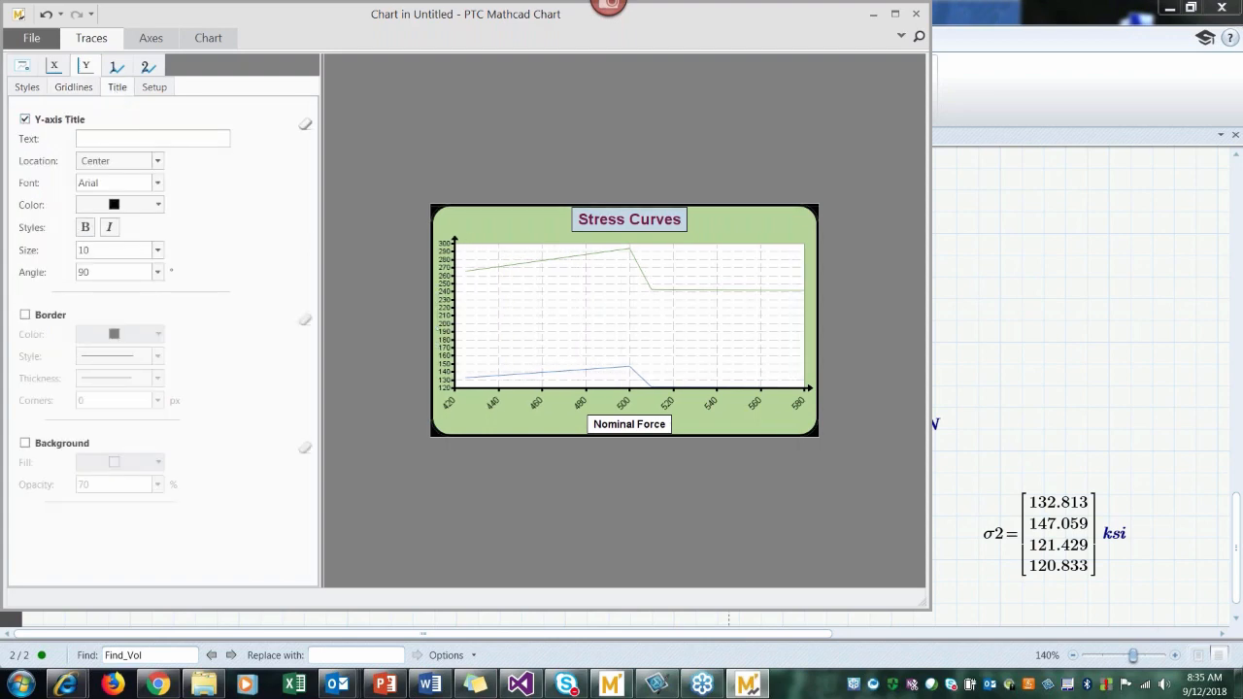
text(St)
key(BackSpace)
key(BackSpace)
text(Nominal )
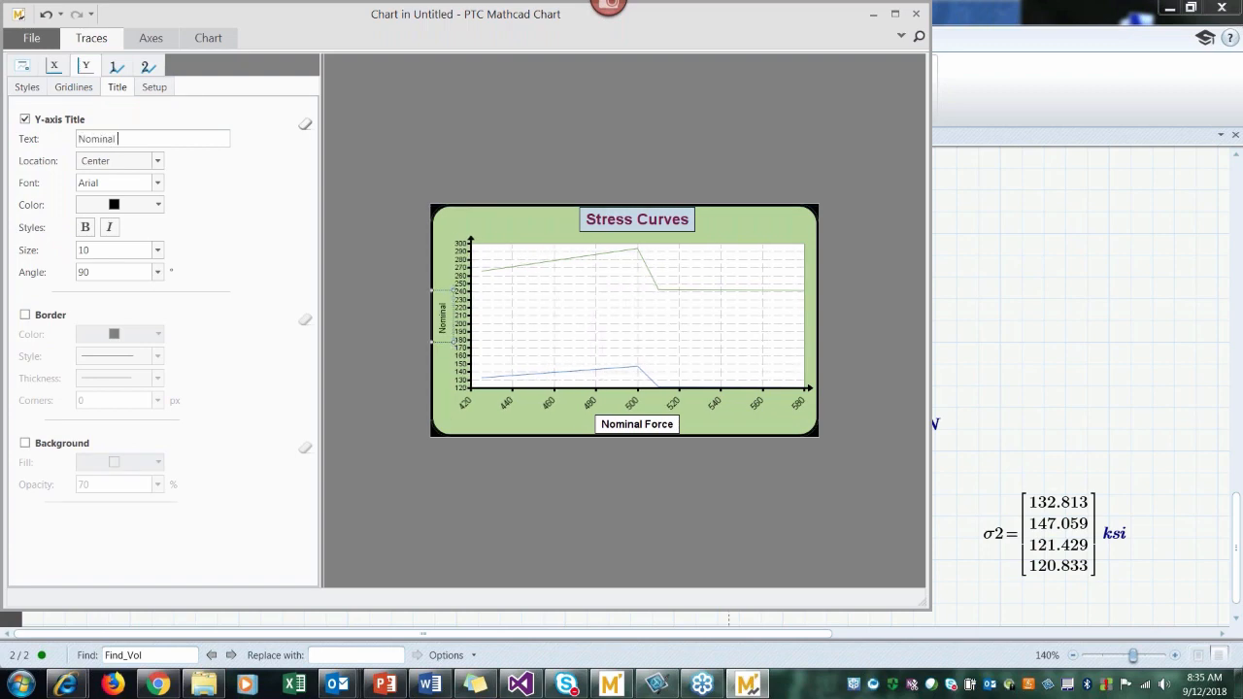
text(Stress)
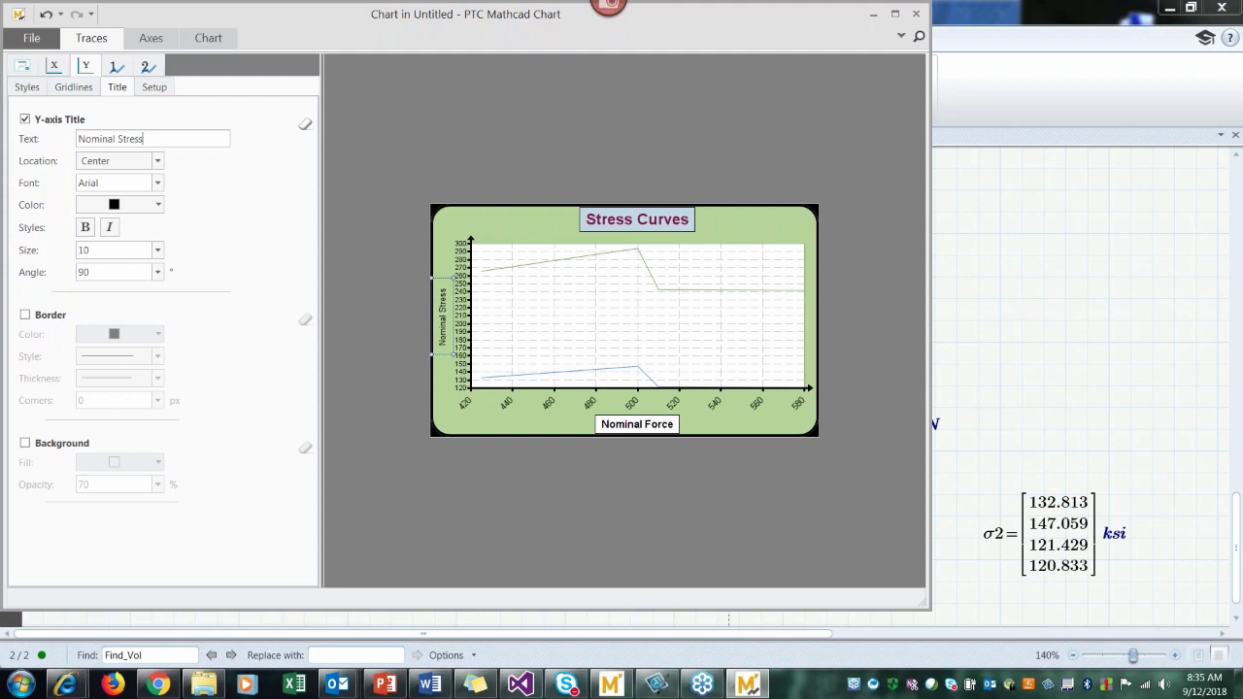
key(BackSpace)
key(BackSpace)
key(BackSpace)
key(BackSpace)
key(BackSpace)
key(BackSpace)
key(BackSpace)
key(BackSpace)
key(BackSpace)
key(BackSpace)
key(BackSpace)
key(BackSpace)
key(BackSpace)
key(BackSpace)
text(Stre)
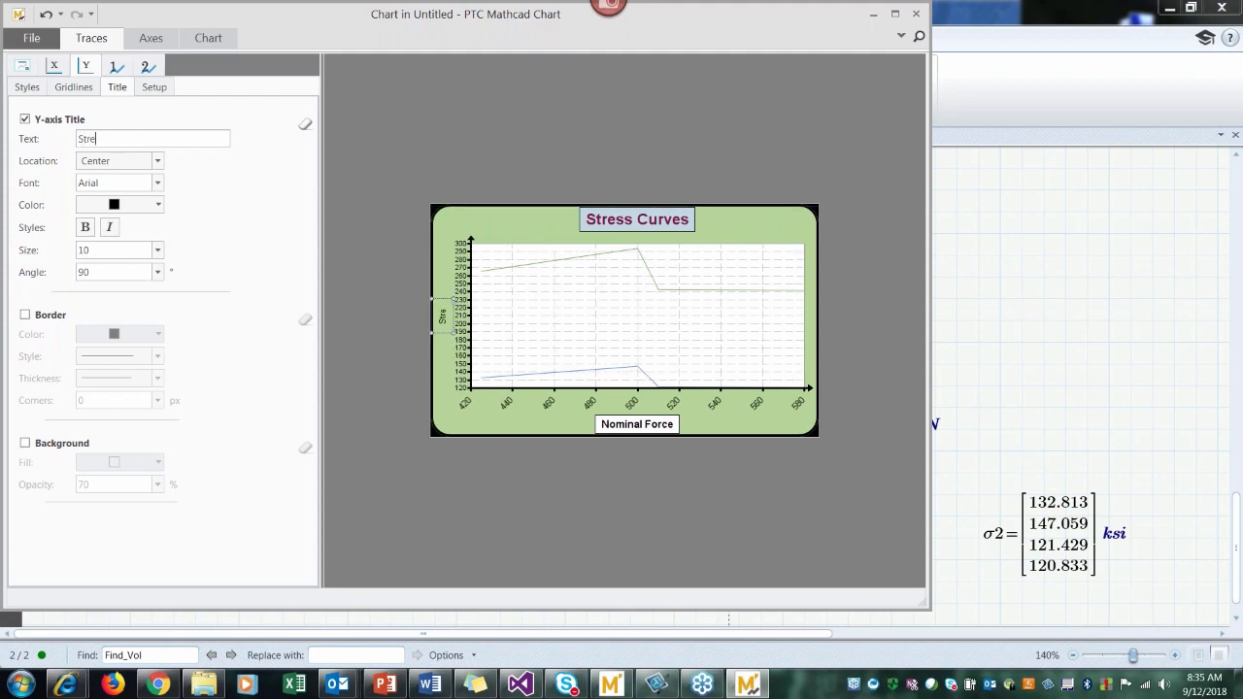
text(ss Data)
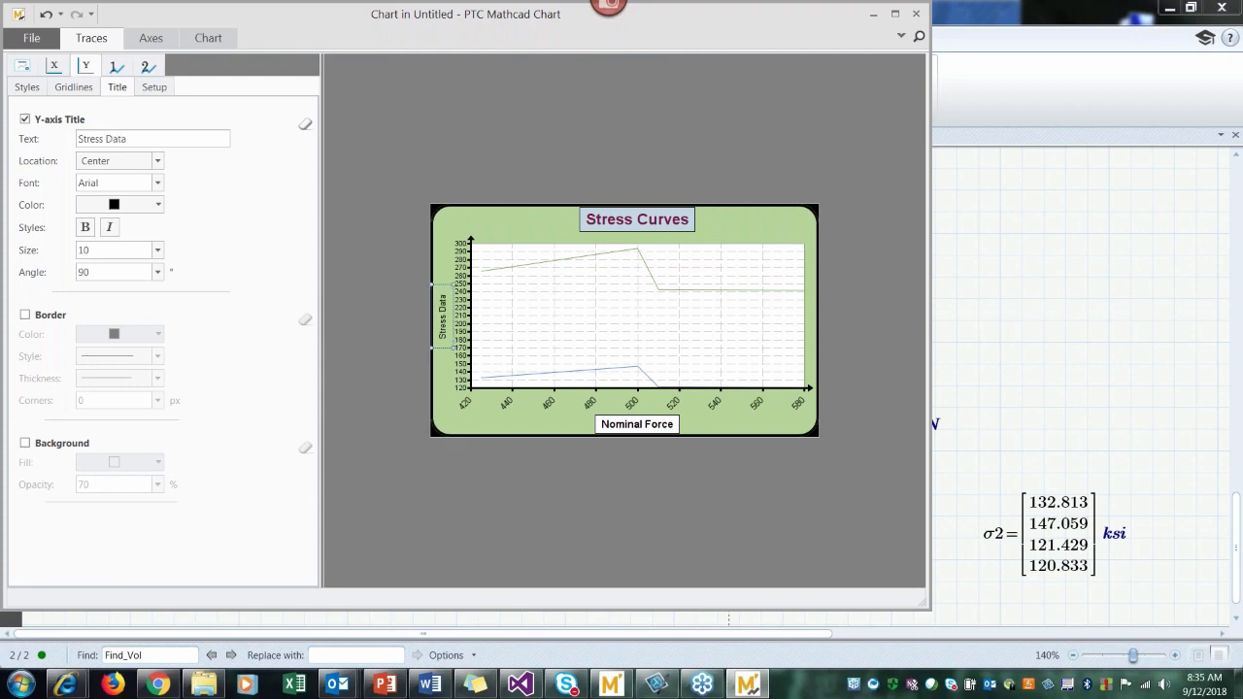
Step: Set the y-axis title size to 12 and add a thicker black border around it
click(157, 250)
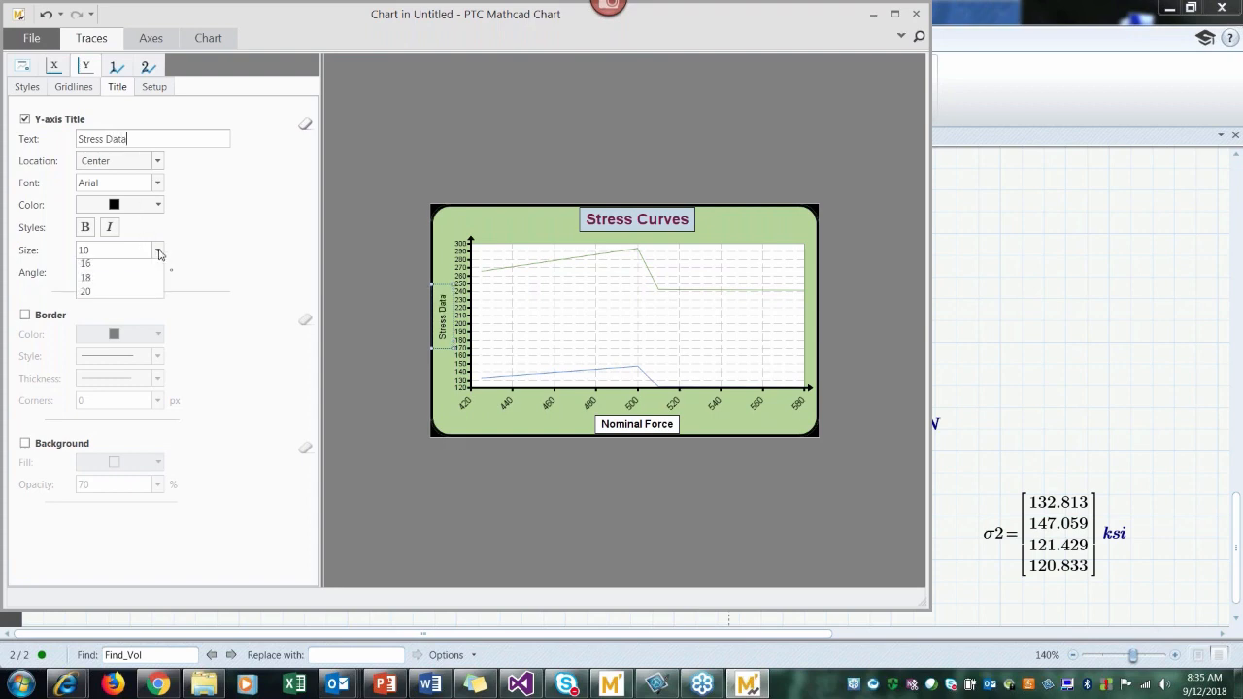
click(132, 325)
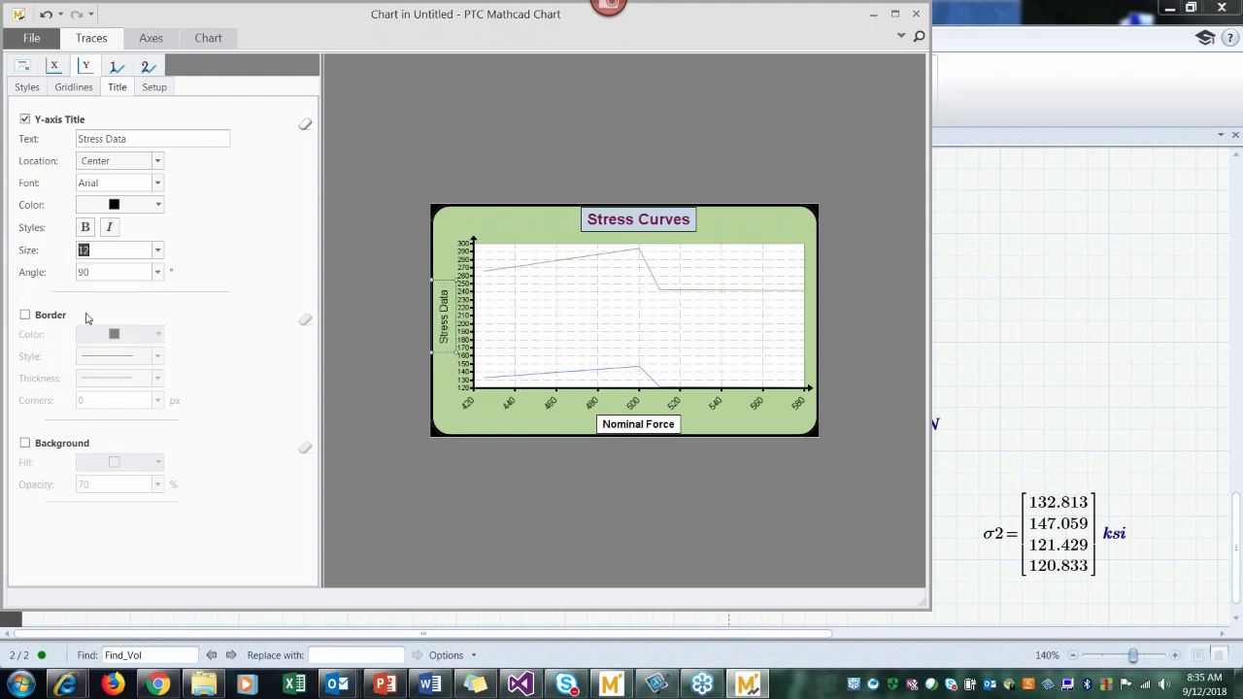
click(25, 314)
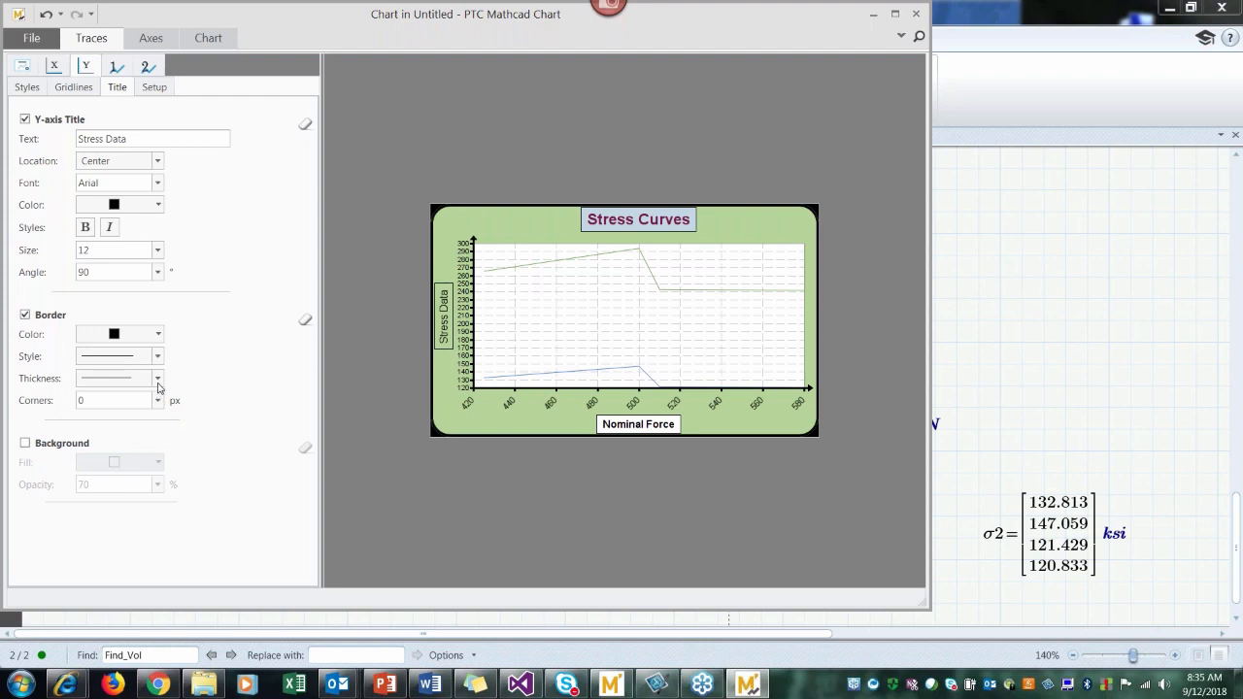
click(158, 381)
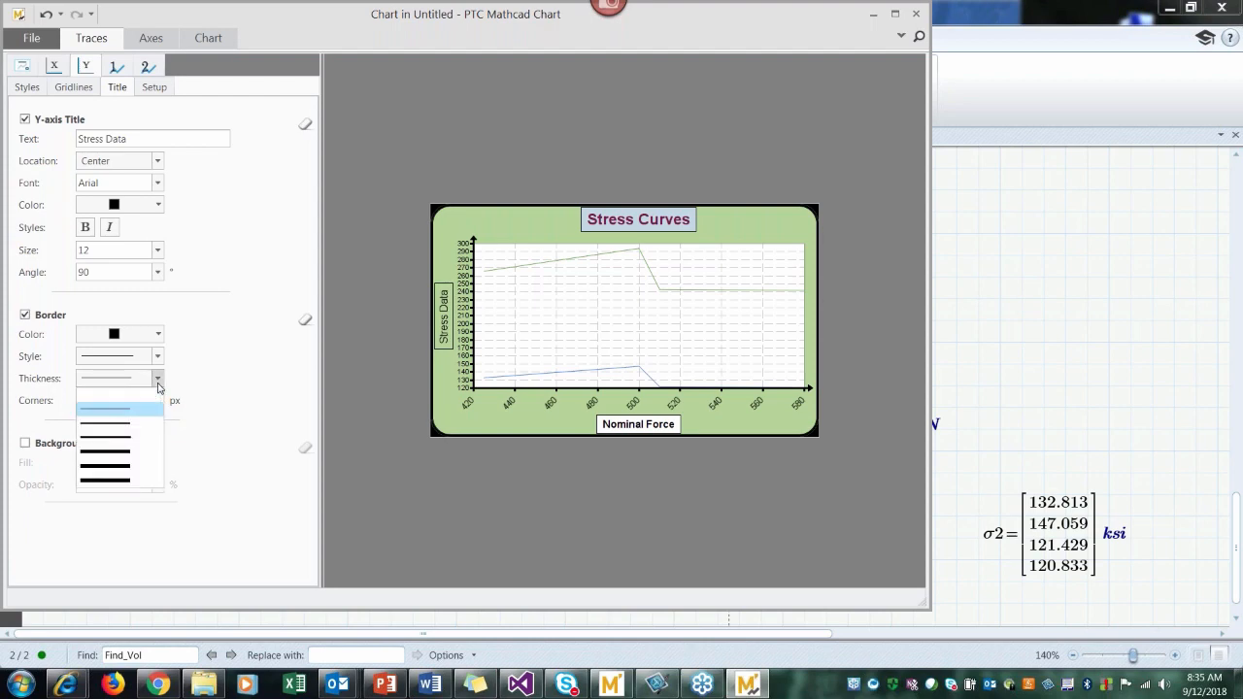
click(148, 425)
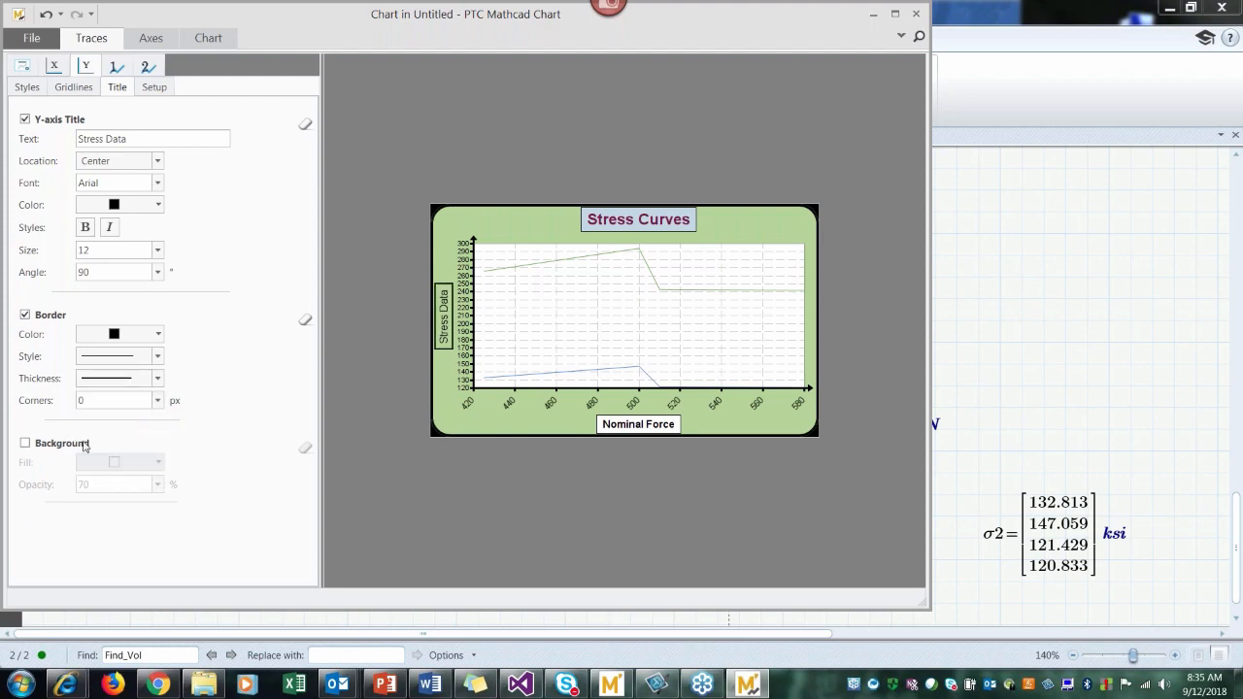
Step: Turn on the y-axis title's white background at 100% opacity and make the title text bold
click(26, 444)
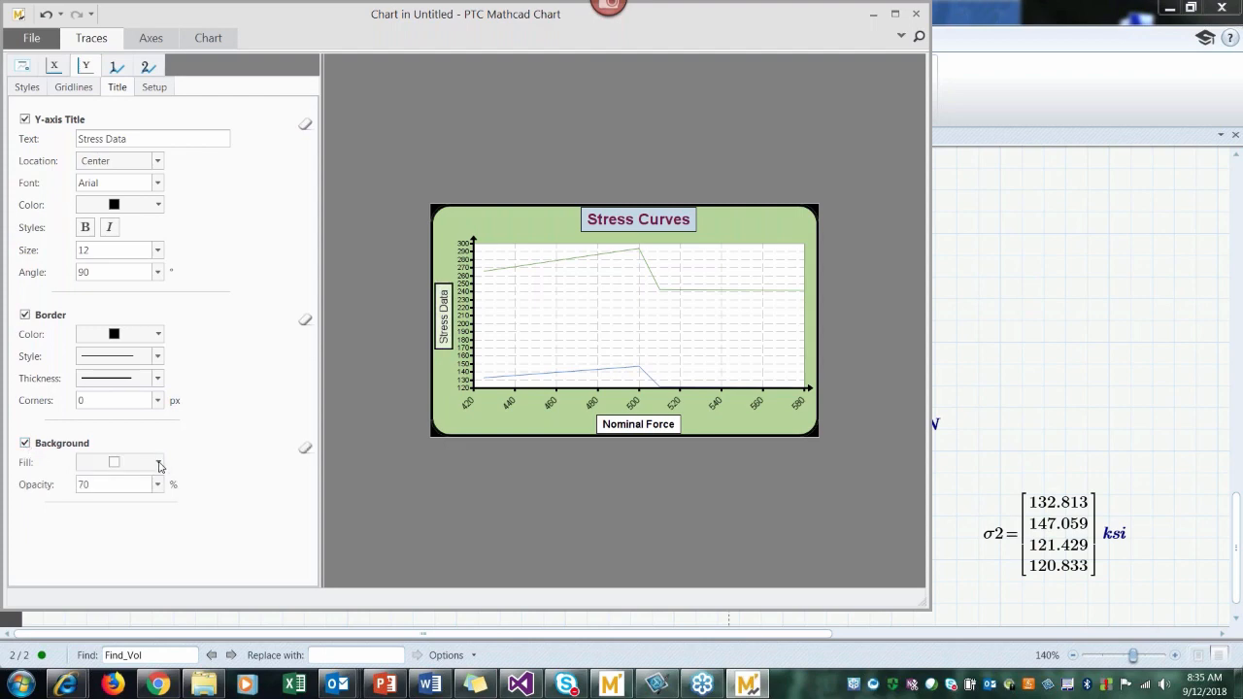
click(160, 485)
click(117, 542)
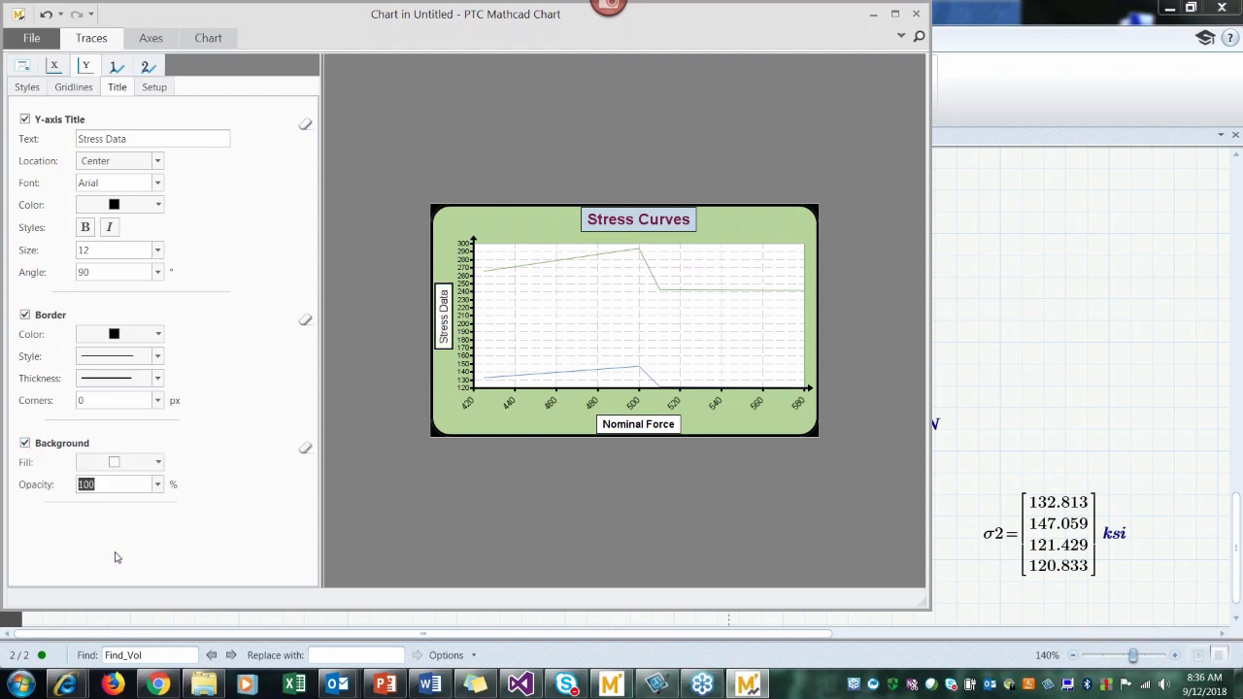
click(85, 227)
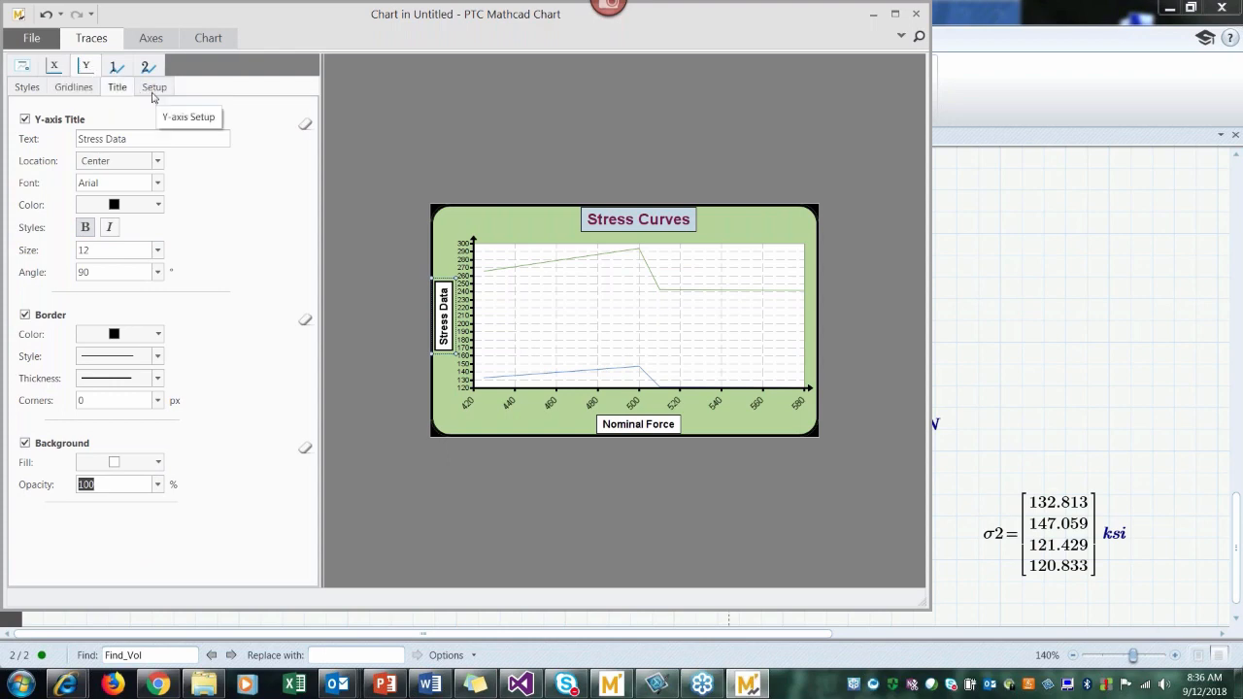
click(152, 88)
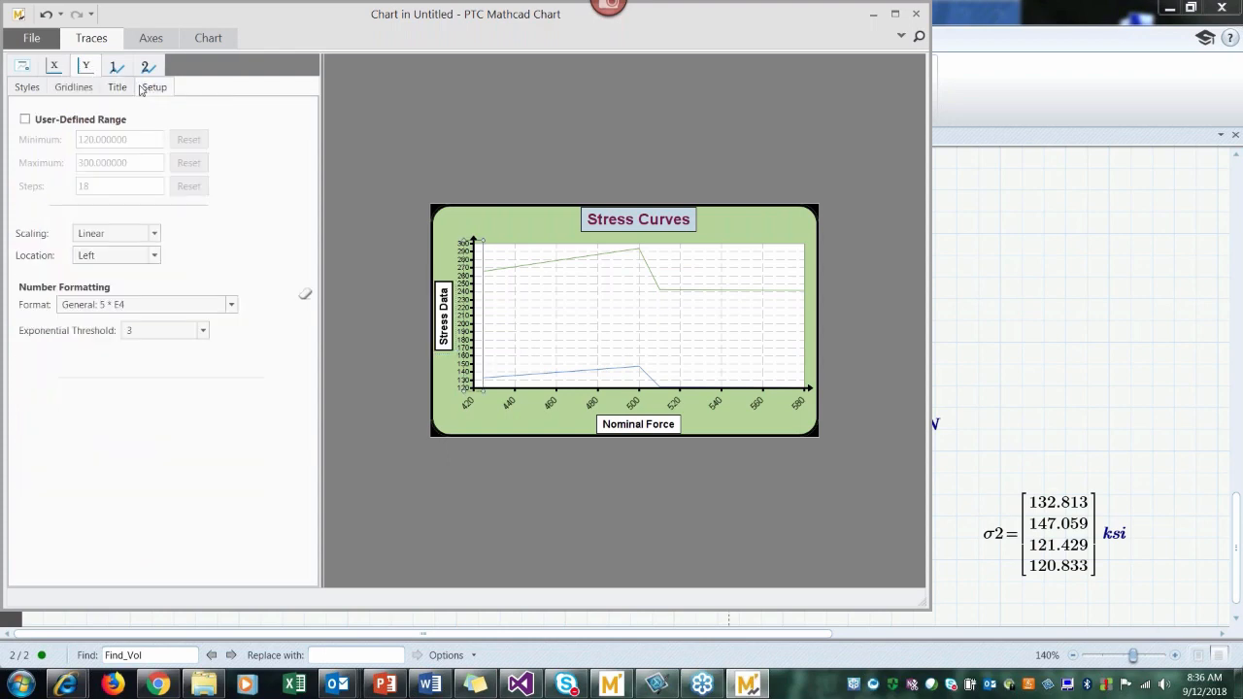
Step: Make the first trace's line thicker and color it pure blue
click(116, 70)
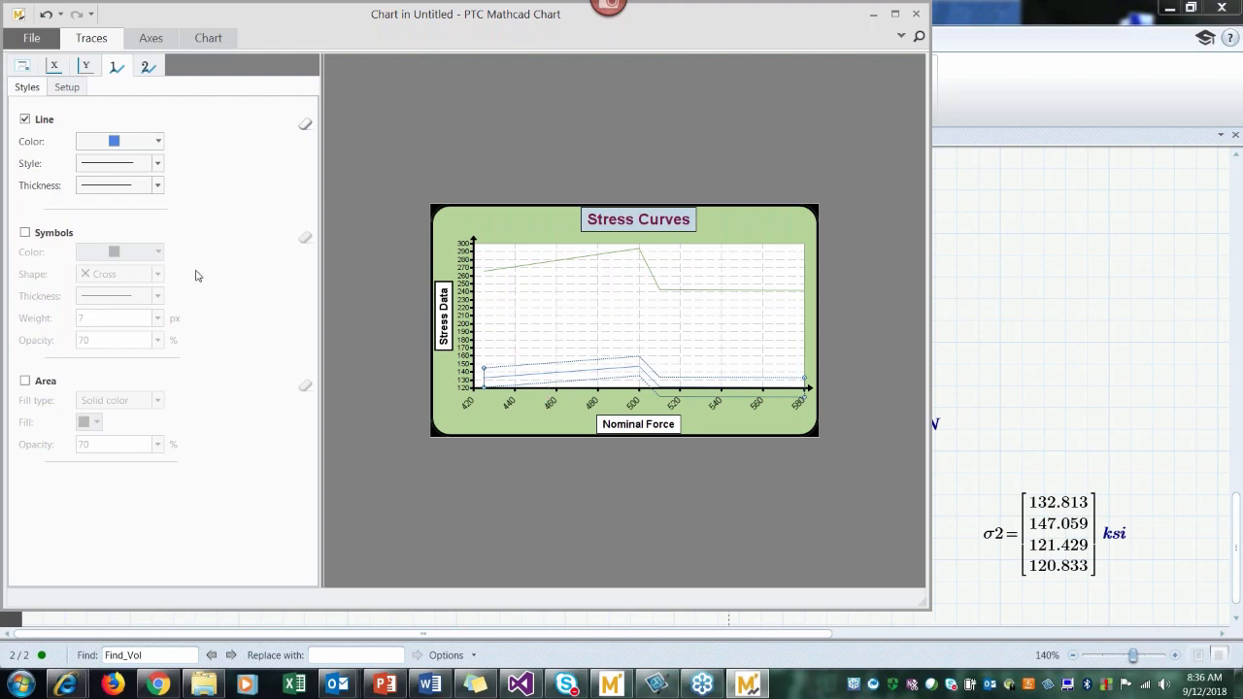
click(159, 187)
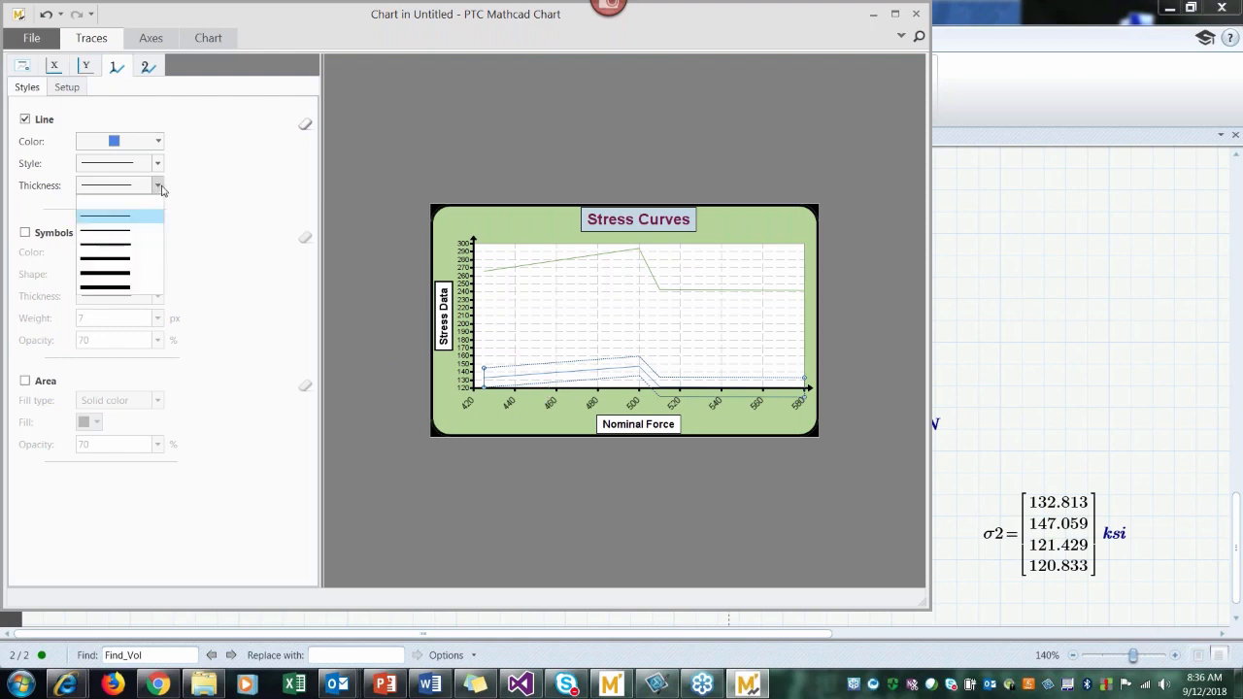
click(130, 260)
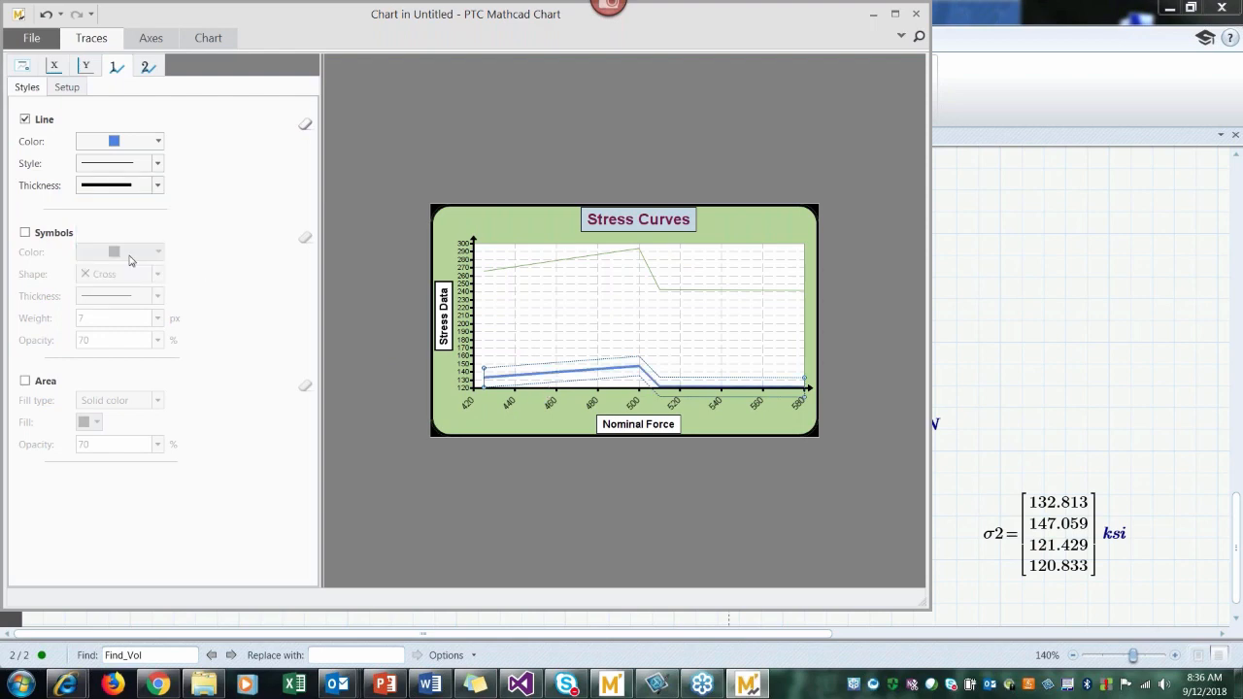
click(160, 141)
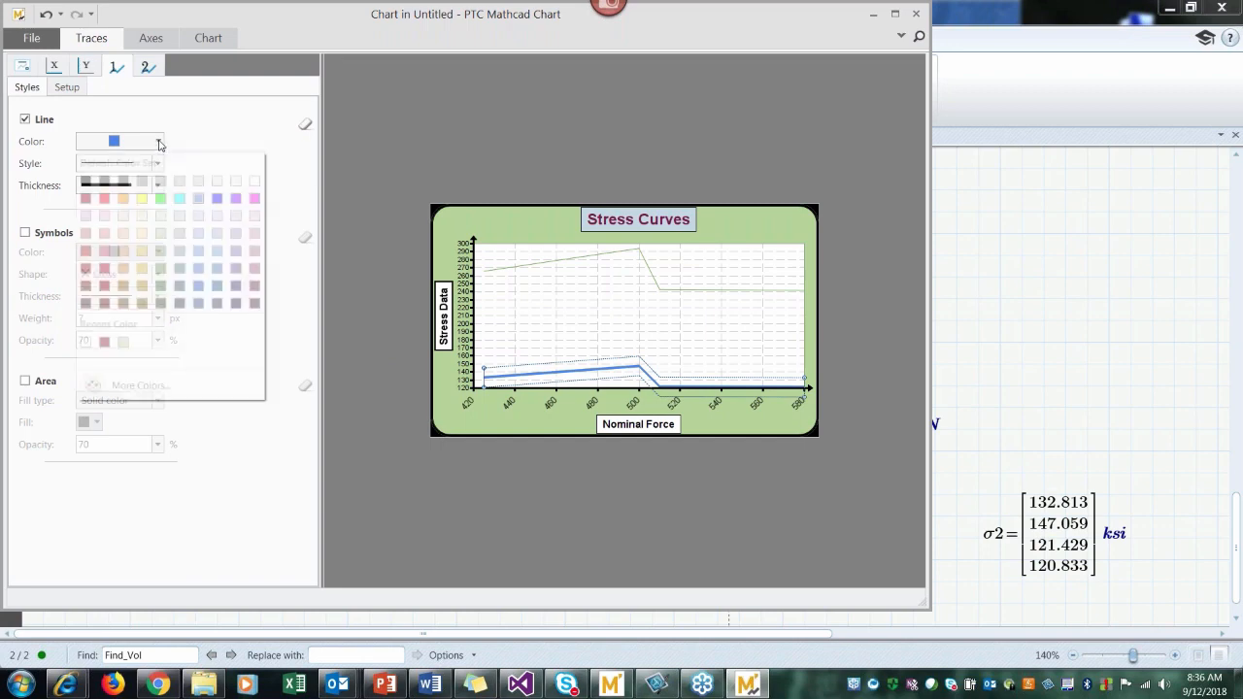
click(218, 199)
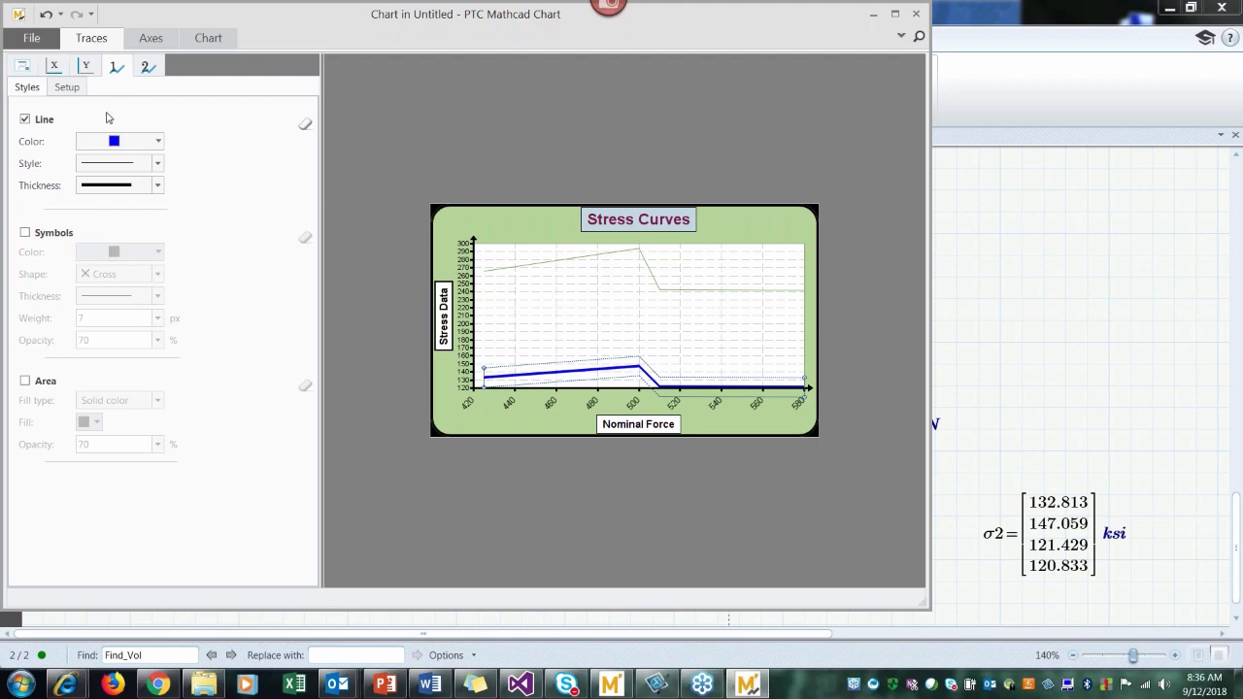
Step: Name the first trace "Nominal Stress"
click(74, 92)
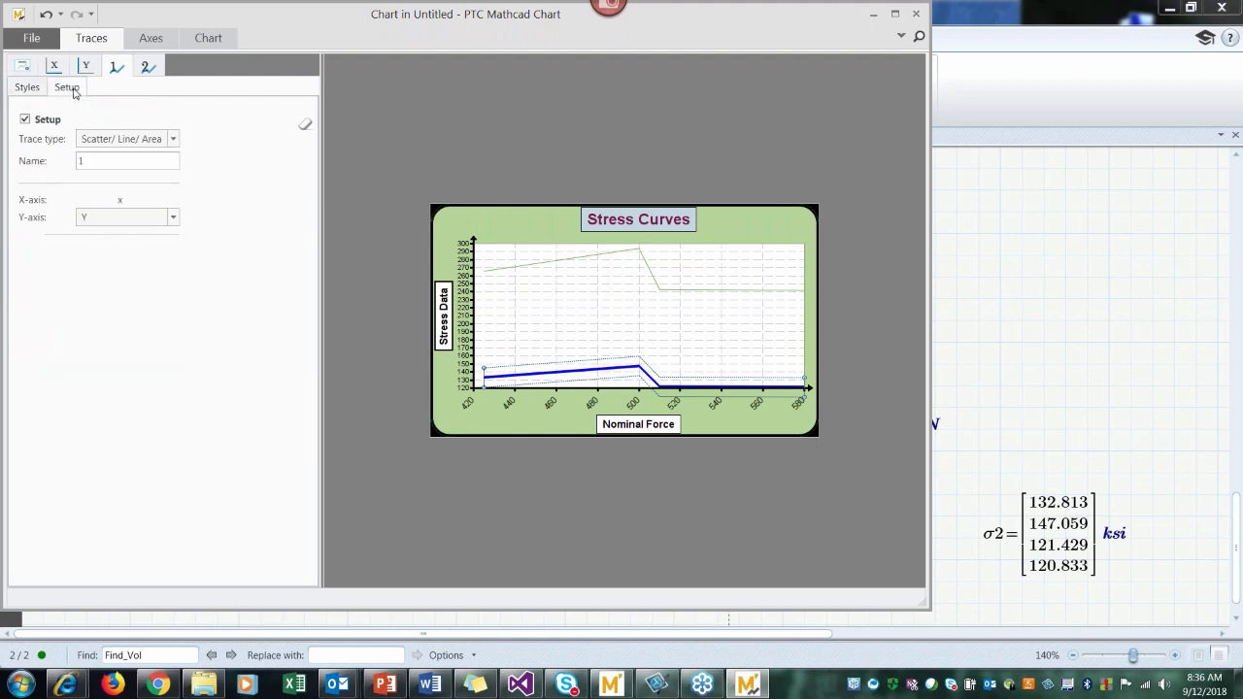
double_click(95, 162)
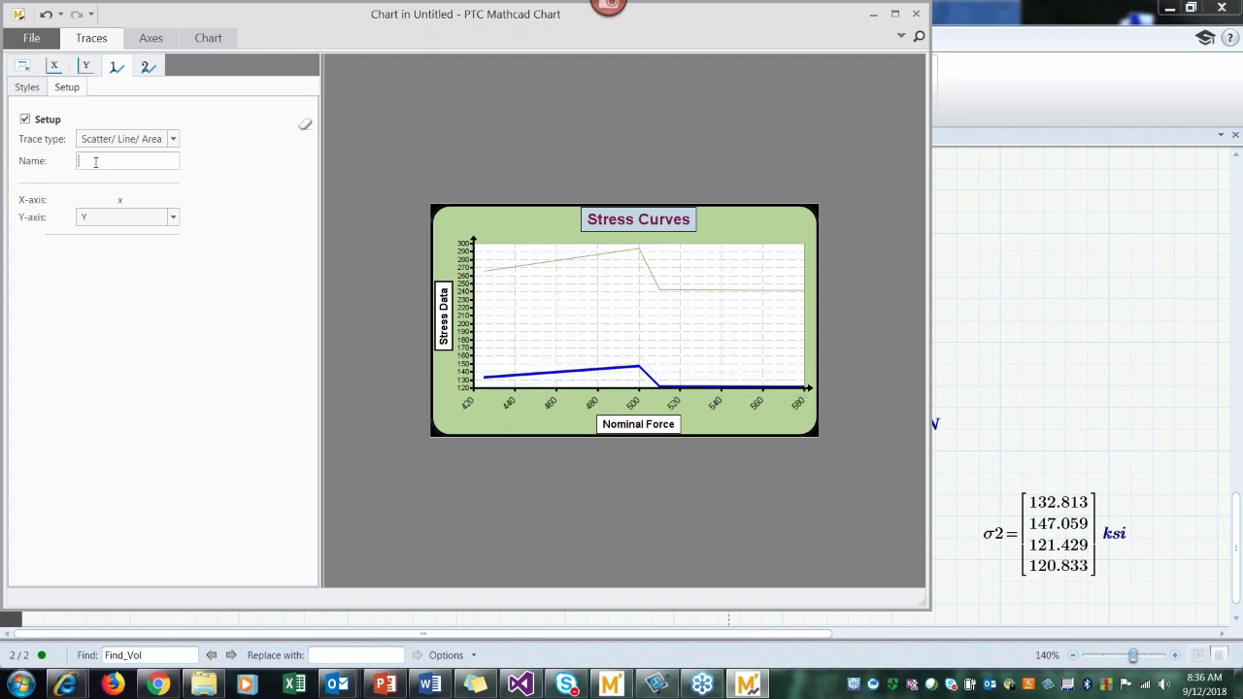
text(Nominal Stress)
Step: Color the second trace's line magenta and make it as thick as the first trace
click(148, 67)
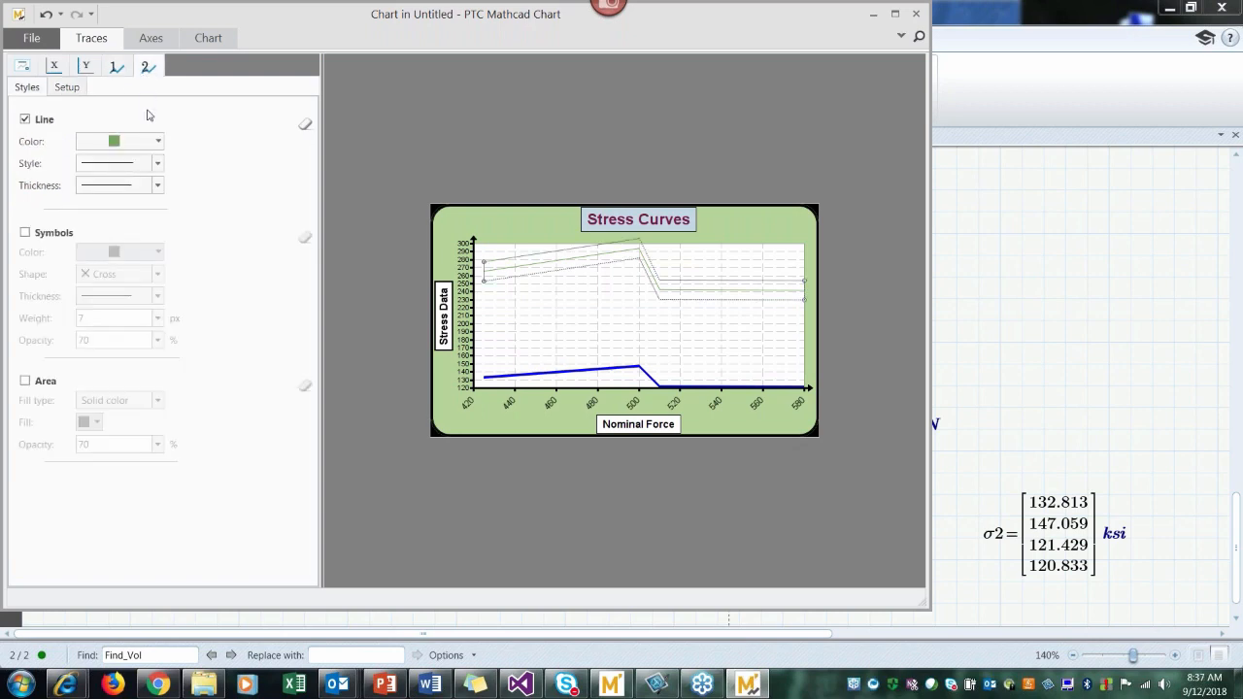
click(159, 143)
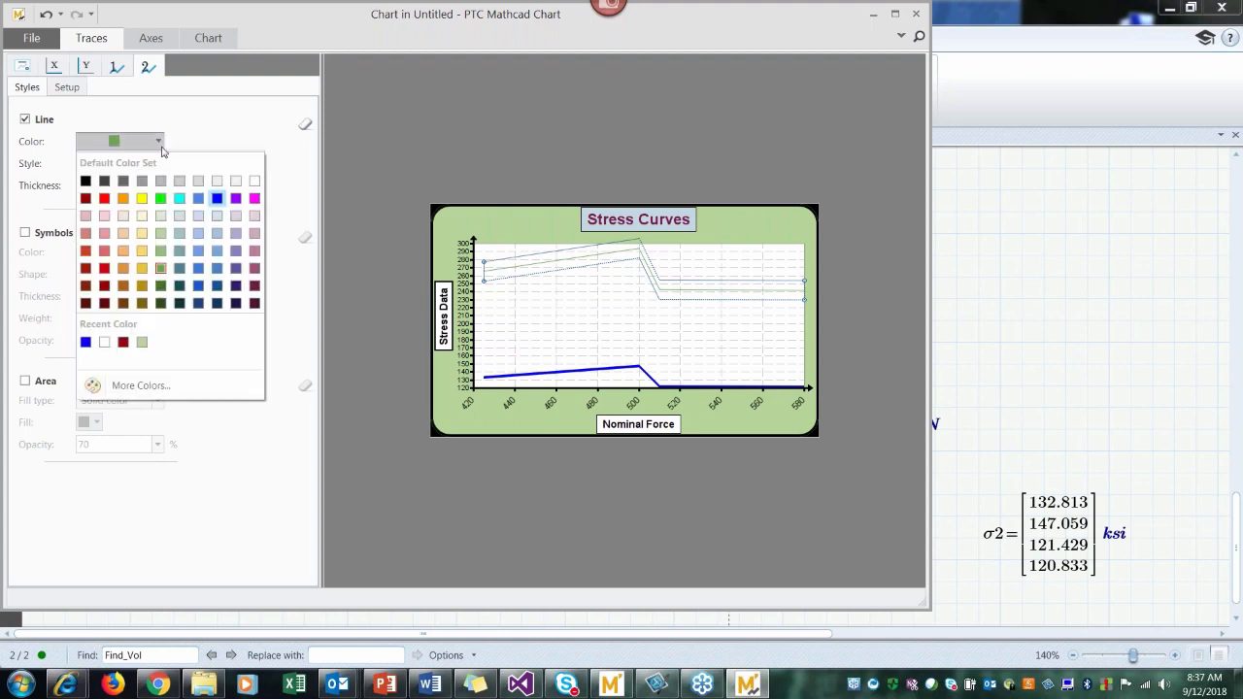
click(255, 200)
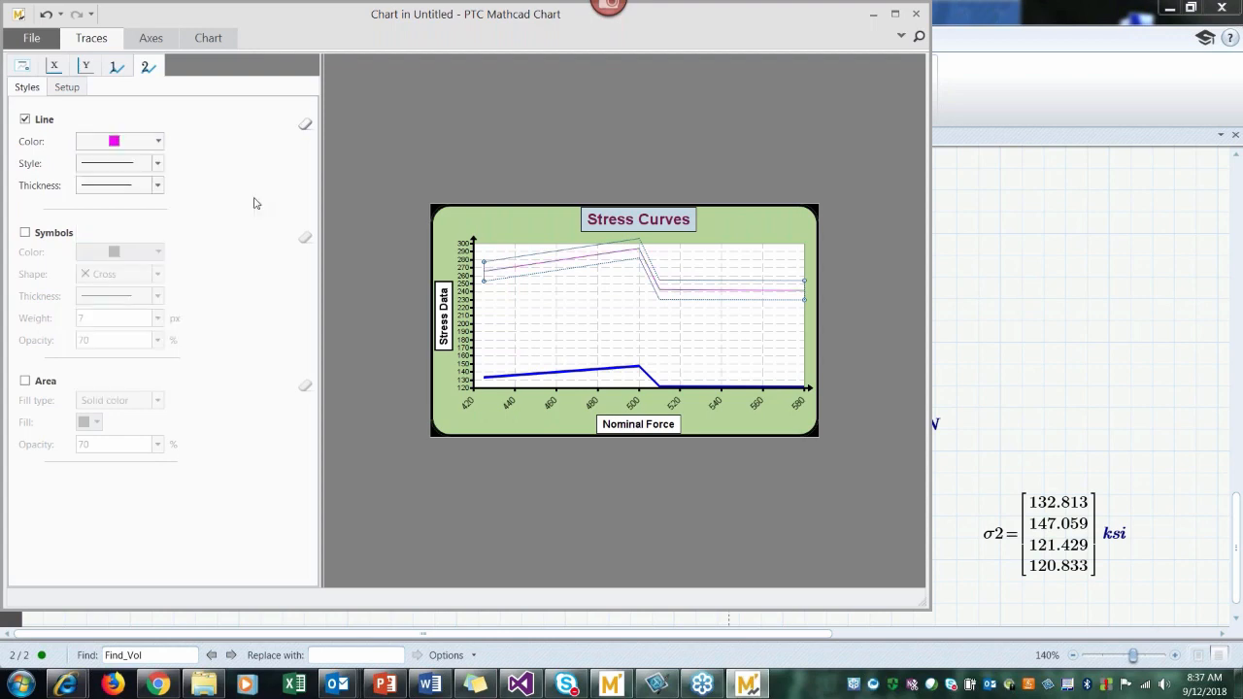
click(158, 187)
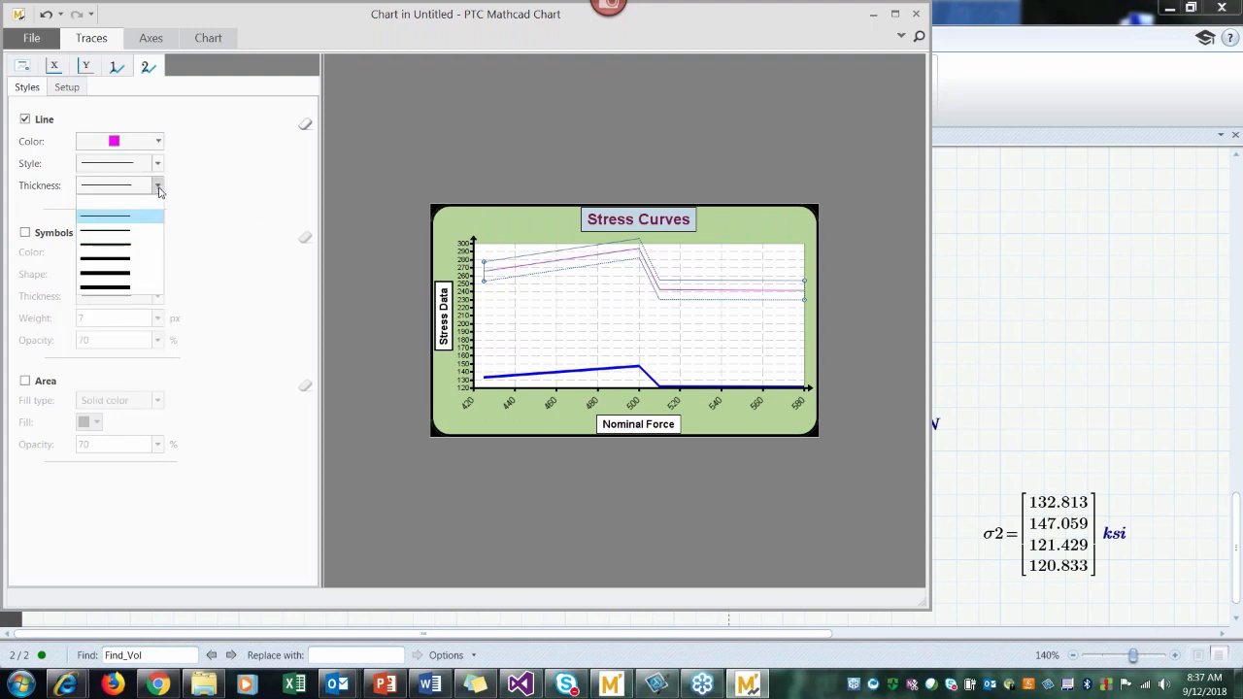
click(125, 263)
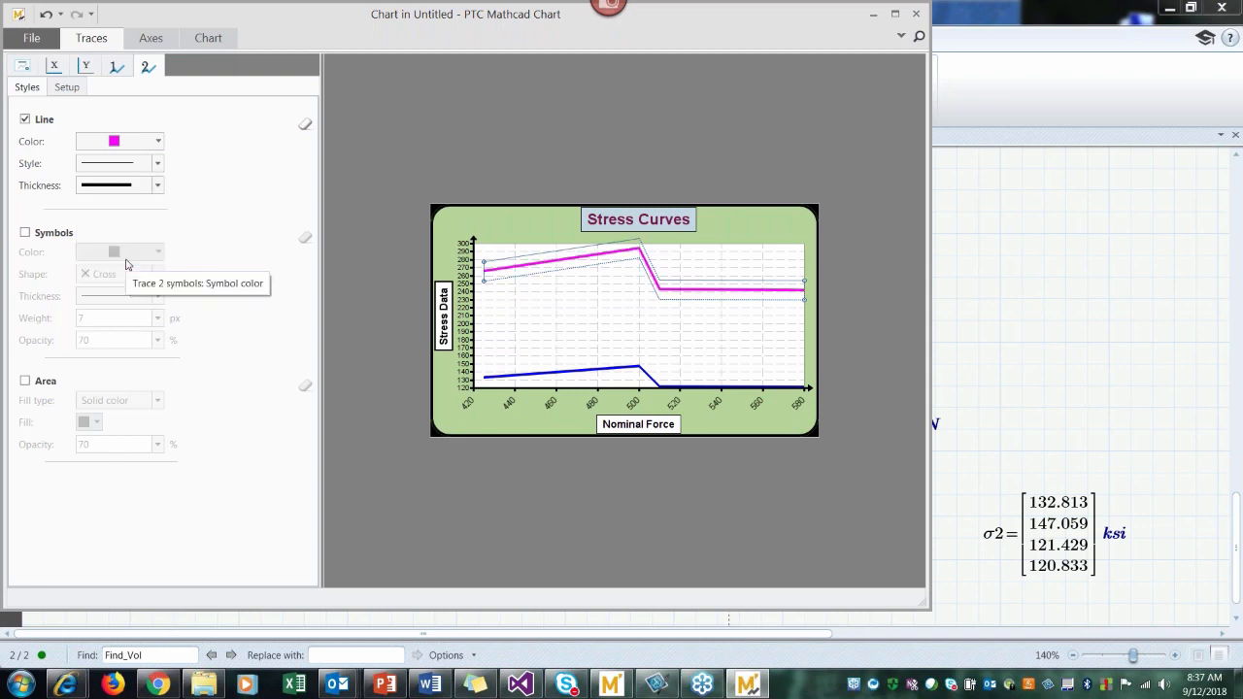
Step: Name the second trace "Max Stress"
click(68, 88)
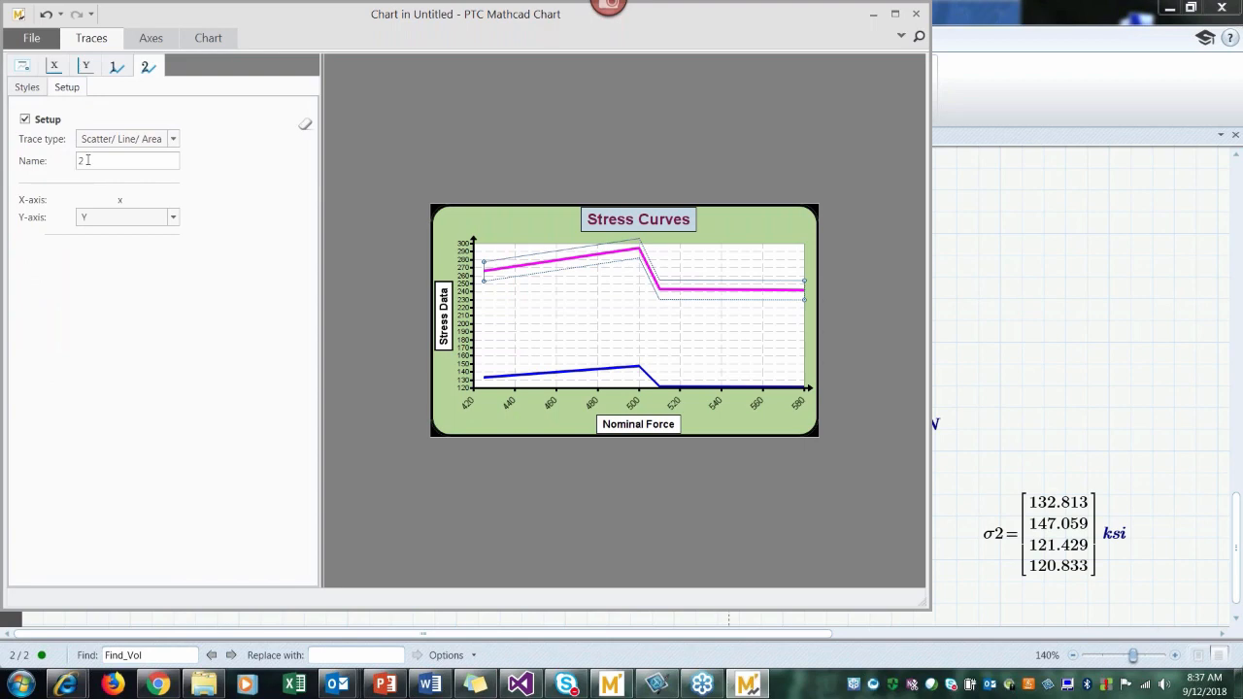
key(BackSpace)
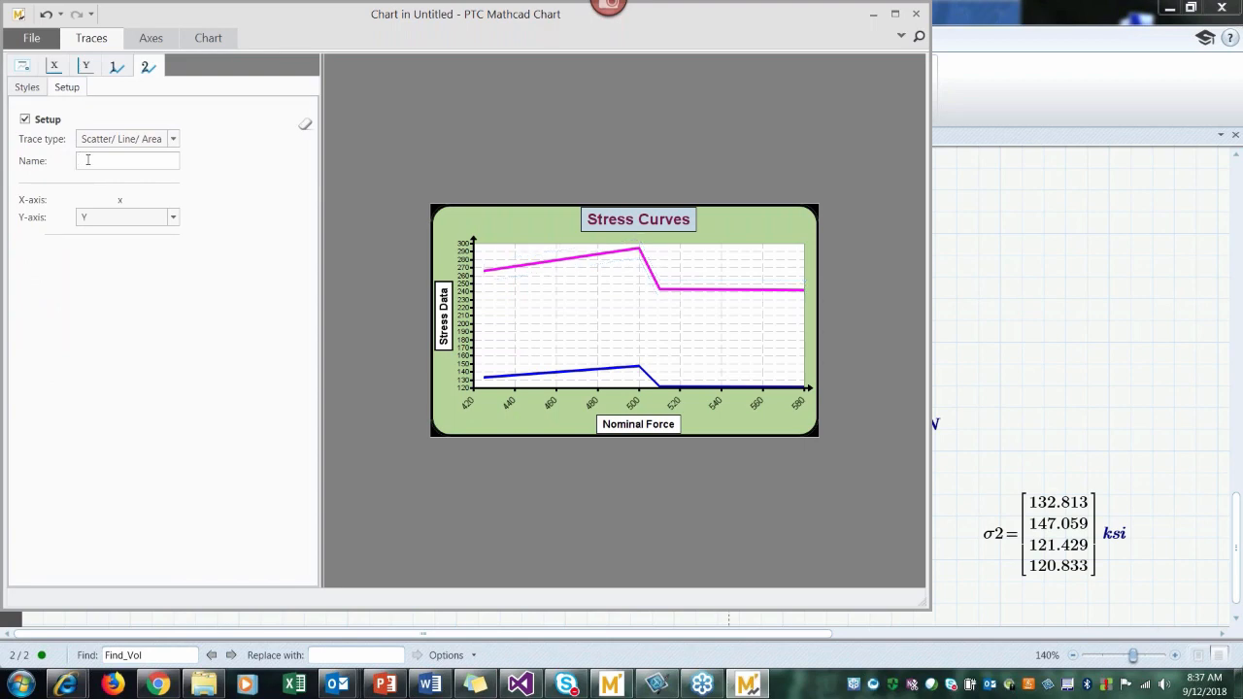
text(Max Stress)
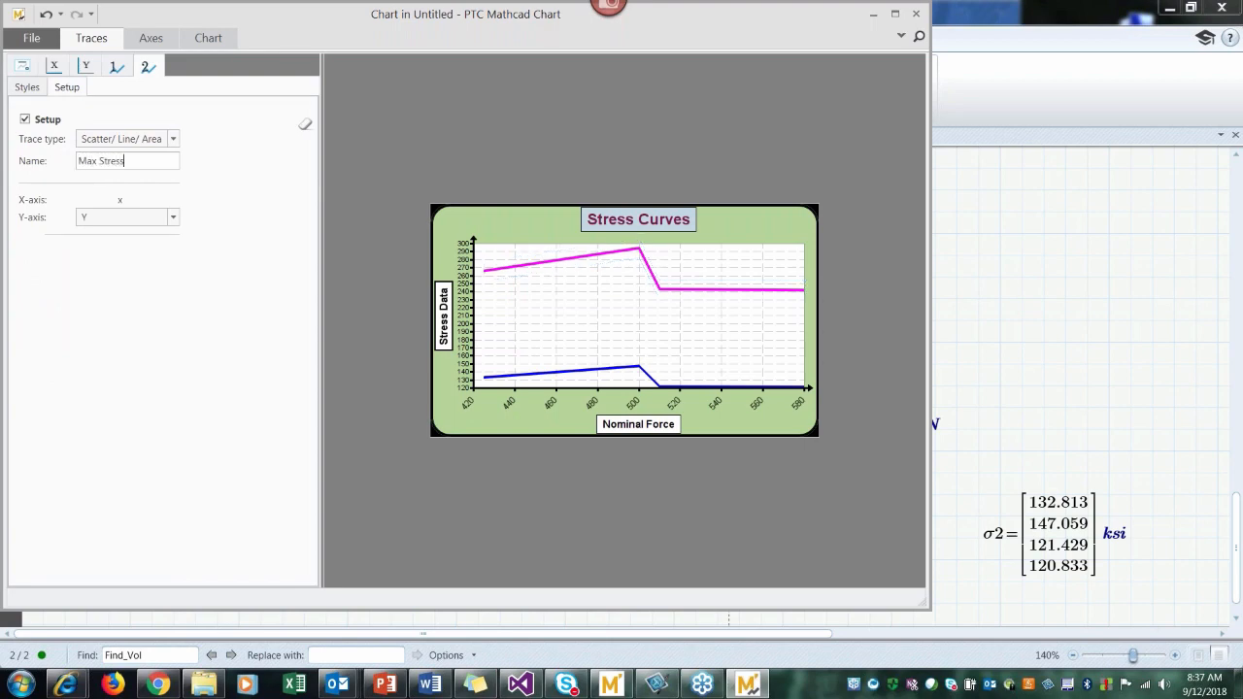
Step: Turn on the chart legend and keep its location at Bottom, Right
click(23, 68)
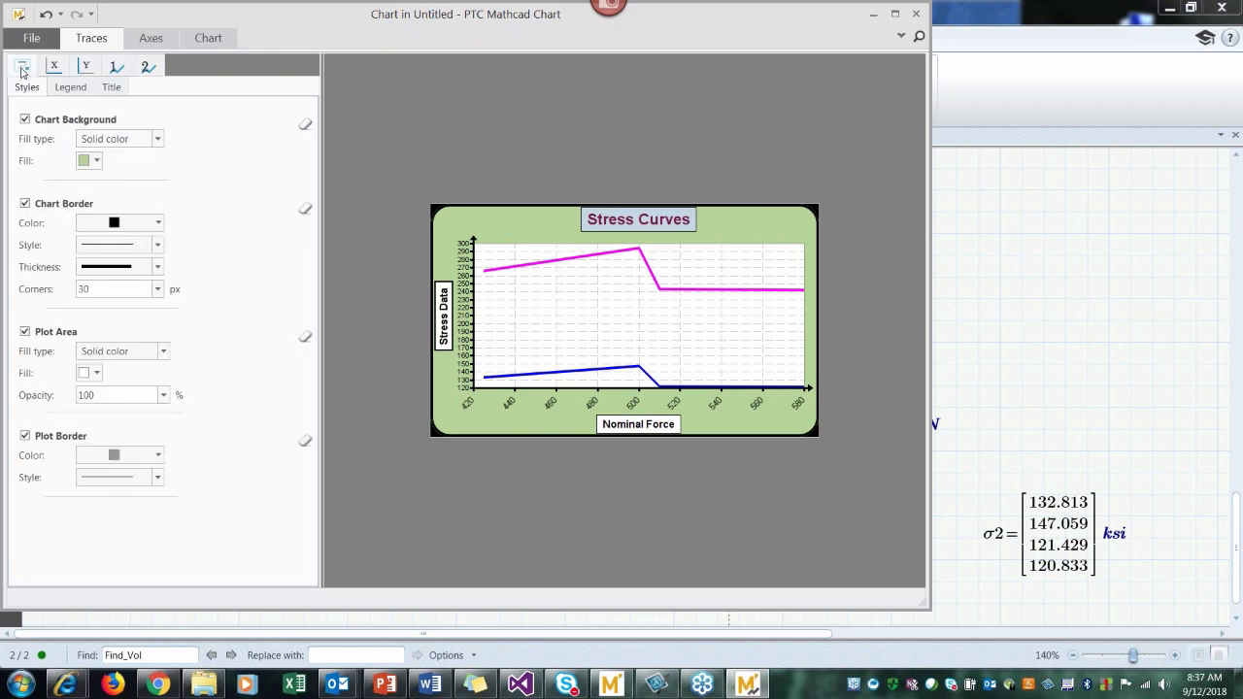
click(69, 91)
click(25, 119)
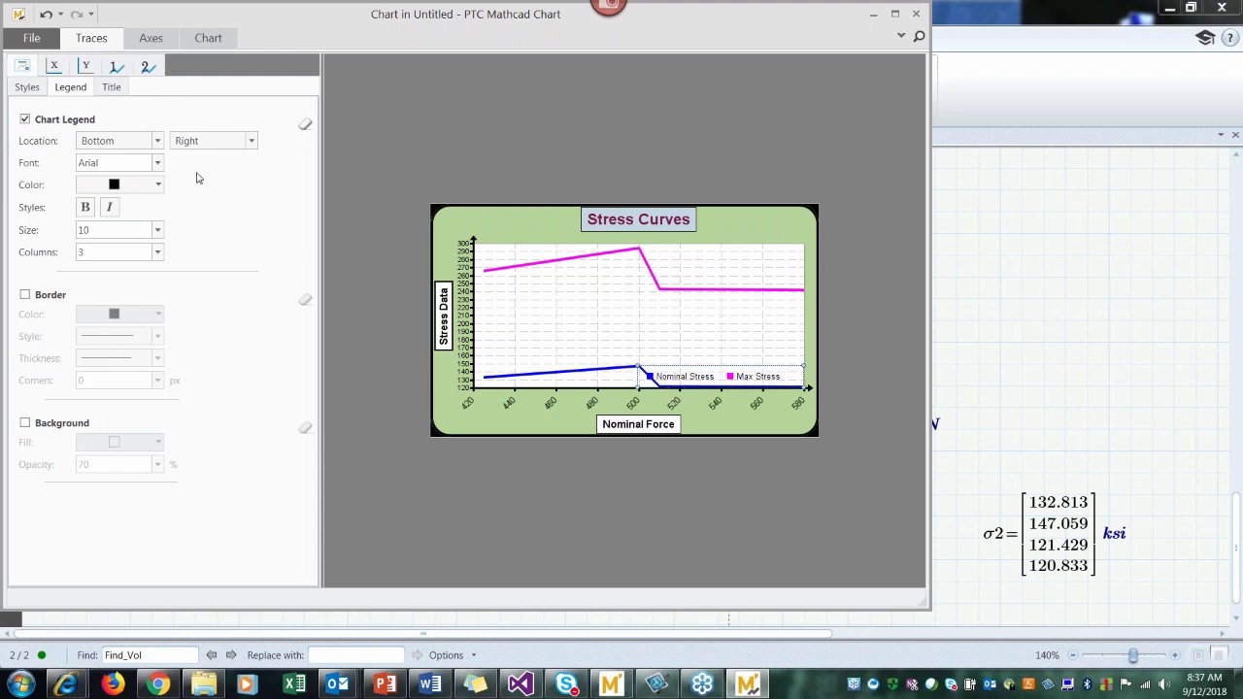
click(158, 142)
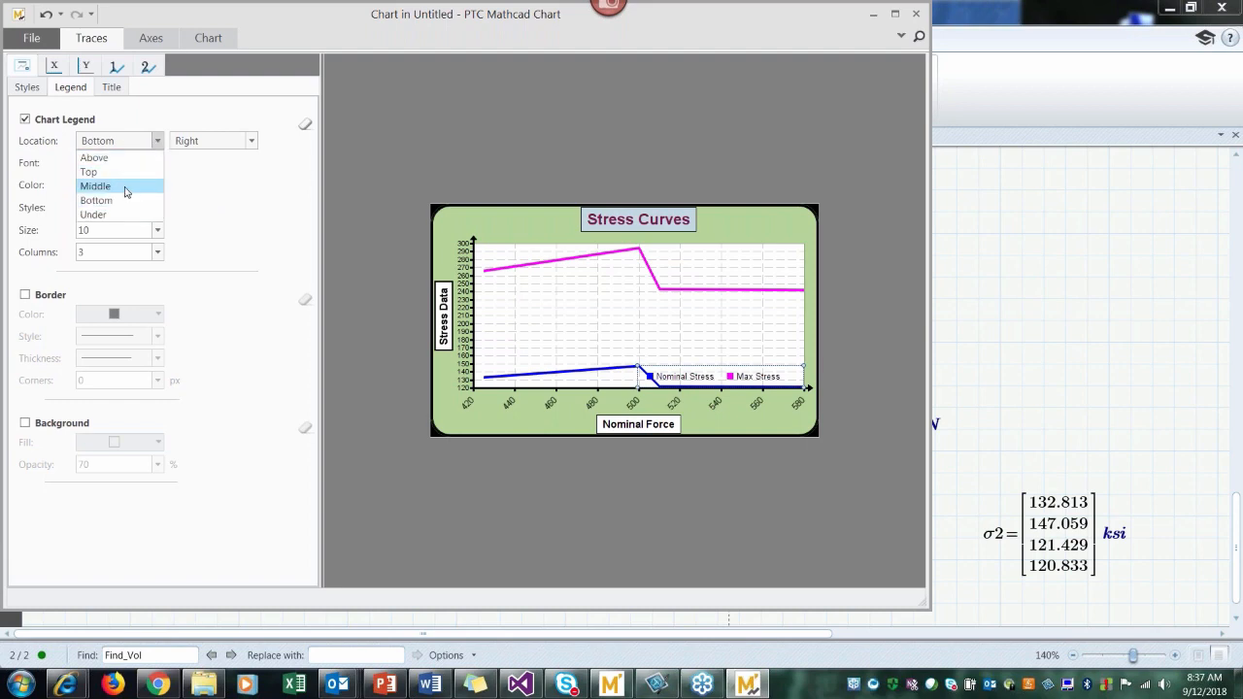
click(118, 201)
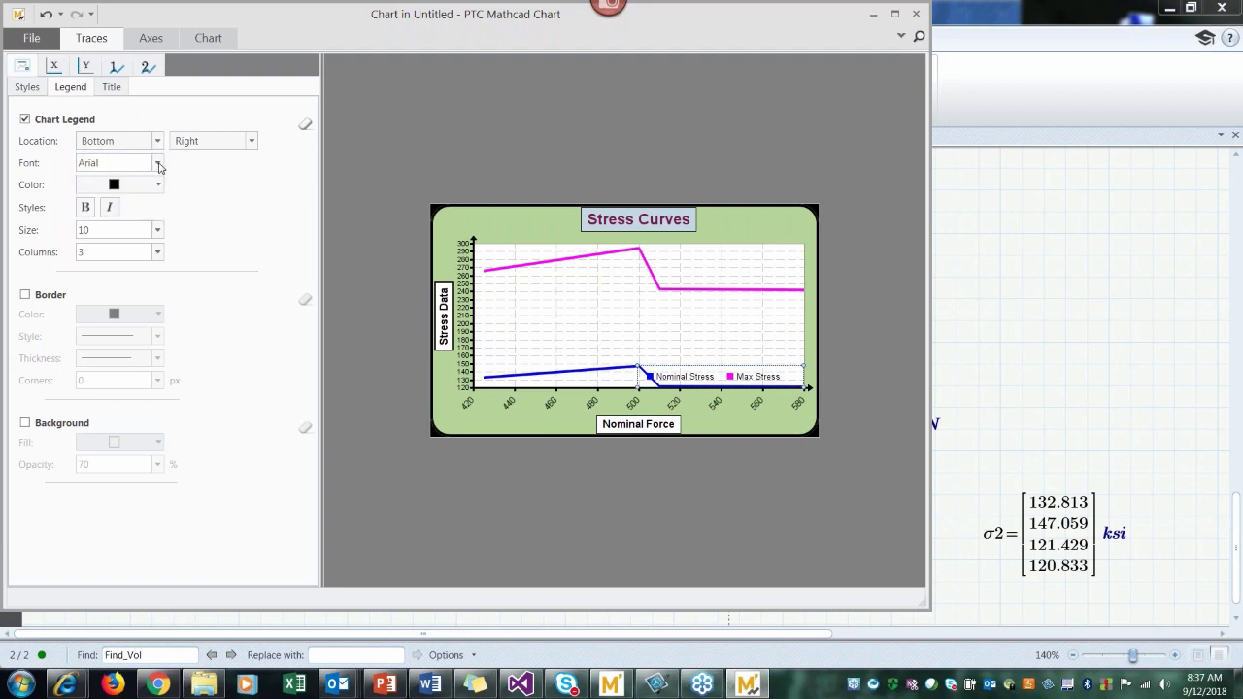
Step: Make the legend text bold and arrange its entries in 1 column
click(85, 207)
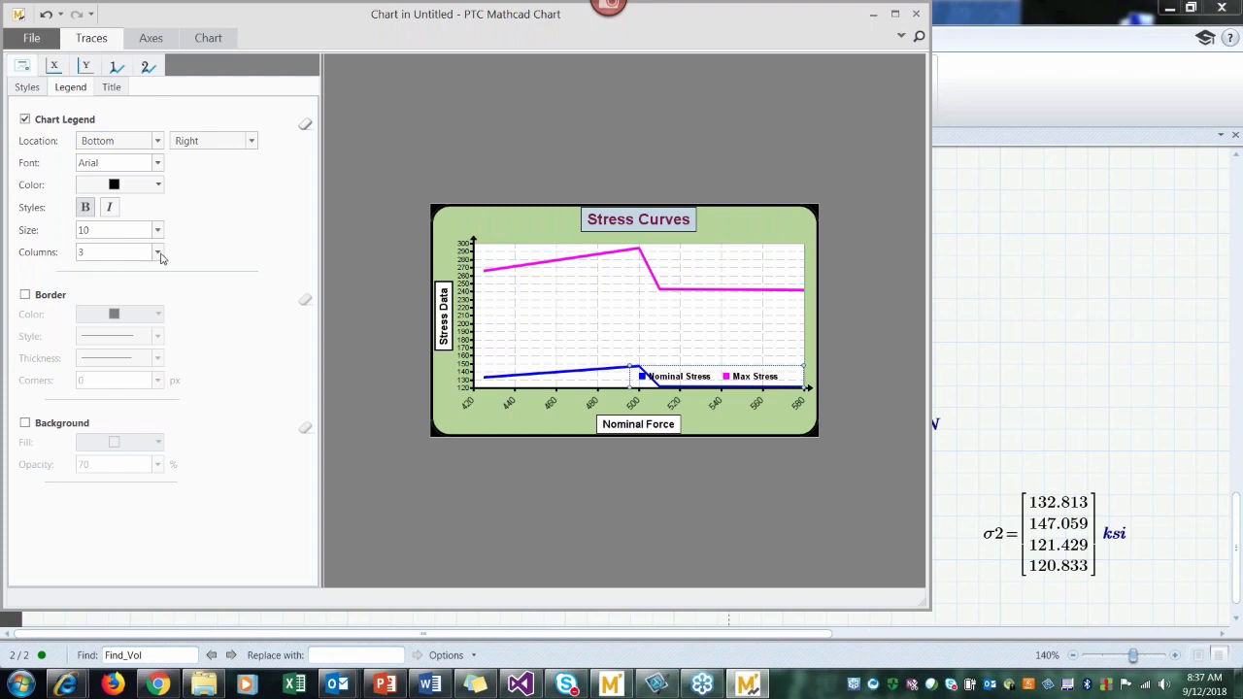
click(160, 255)
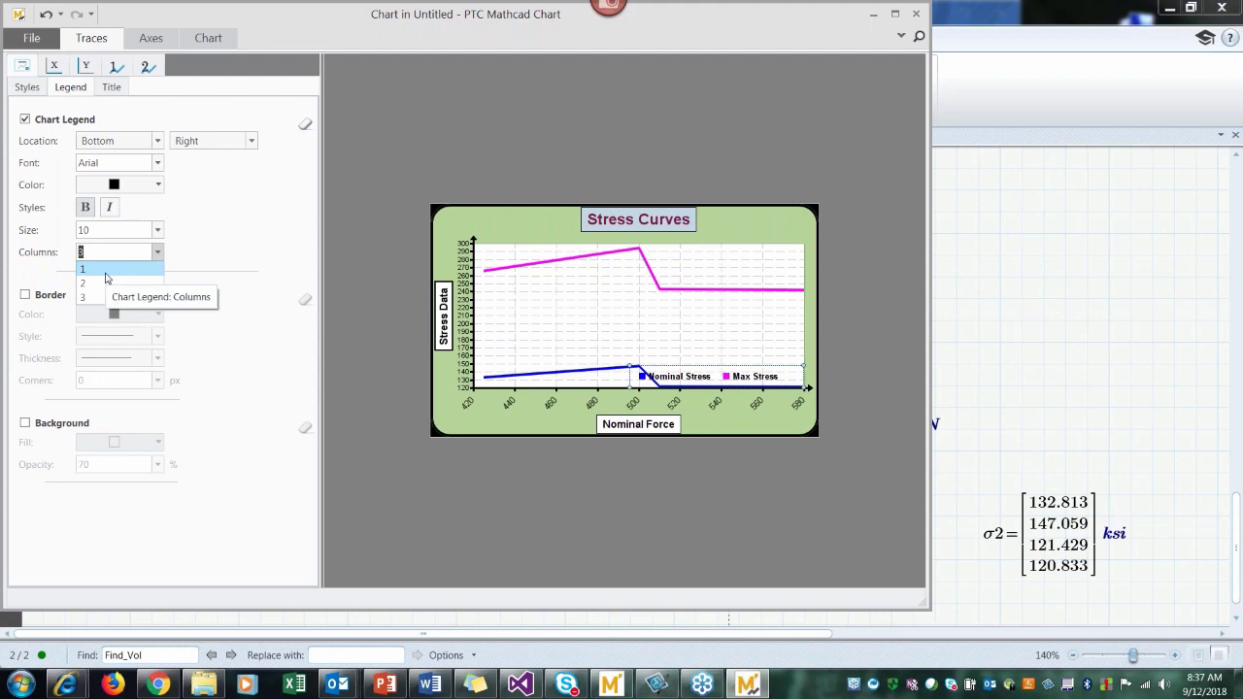
click(97, 270)
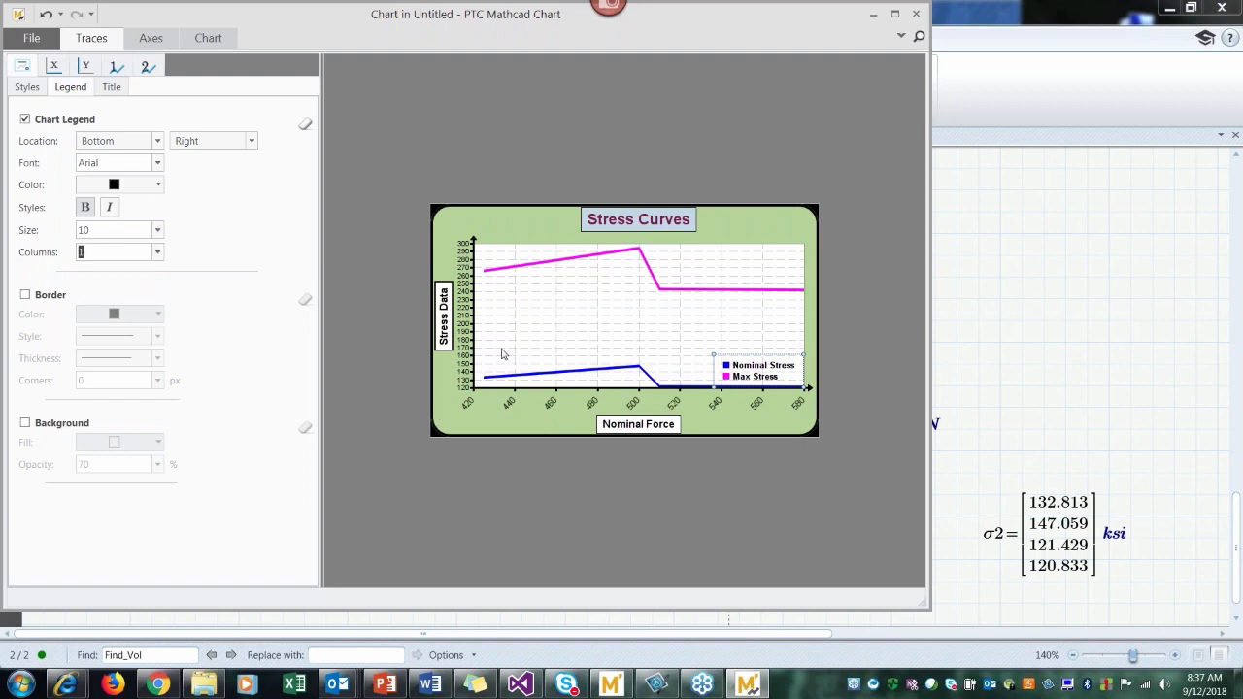
Step: Turn on the legend's border and white background at 100% opacity, and close the chart editor to return to the worksheet
click(25, 297)
click(25, 424)
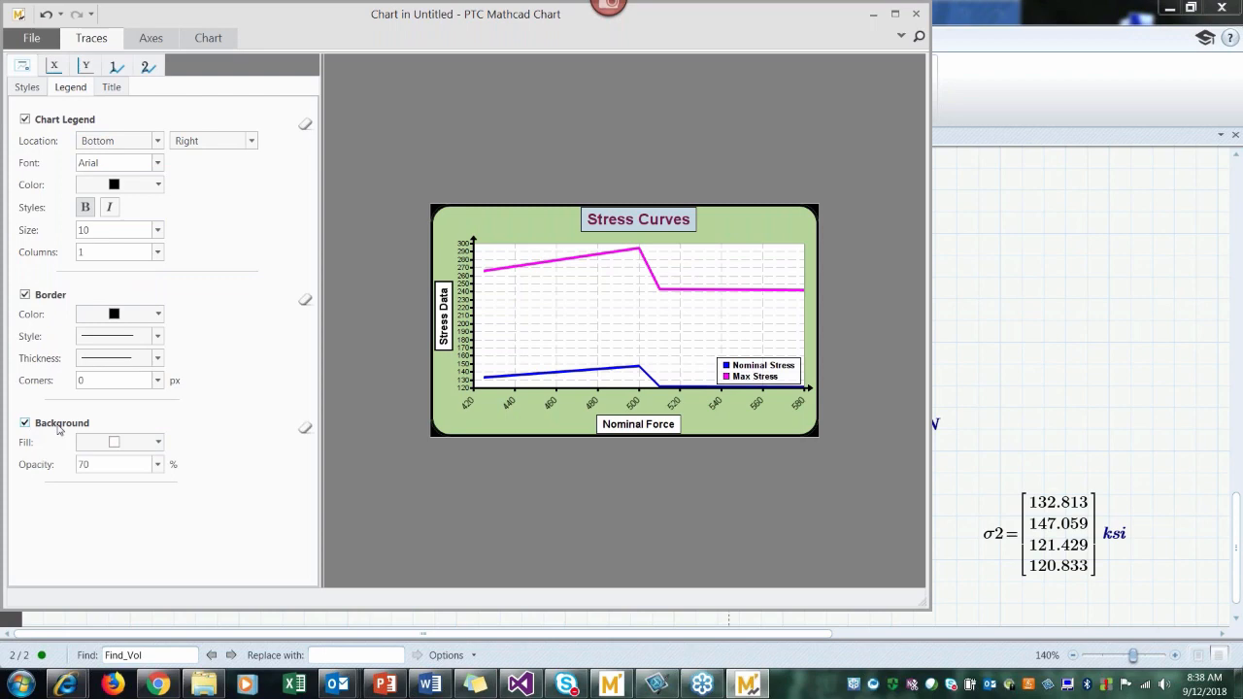
click(157, 464)
click(113, 538)
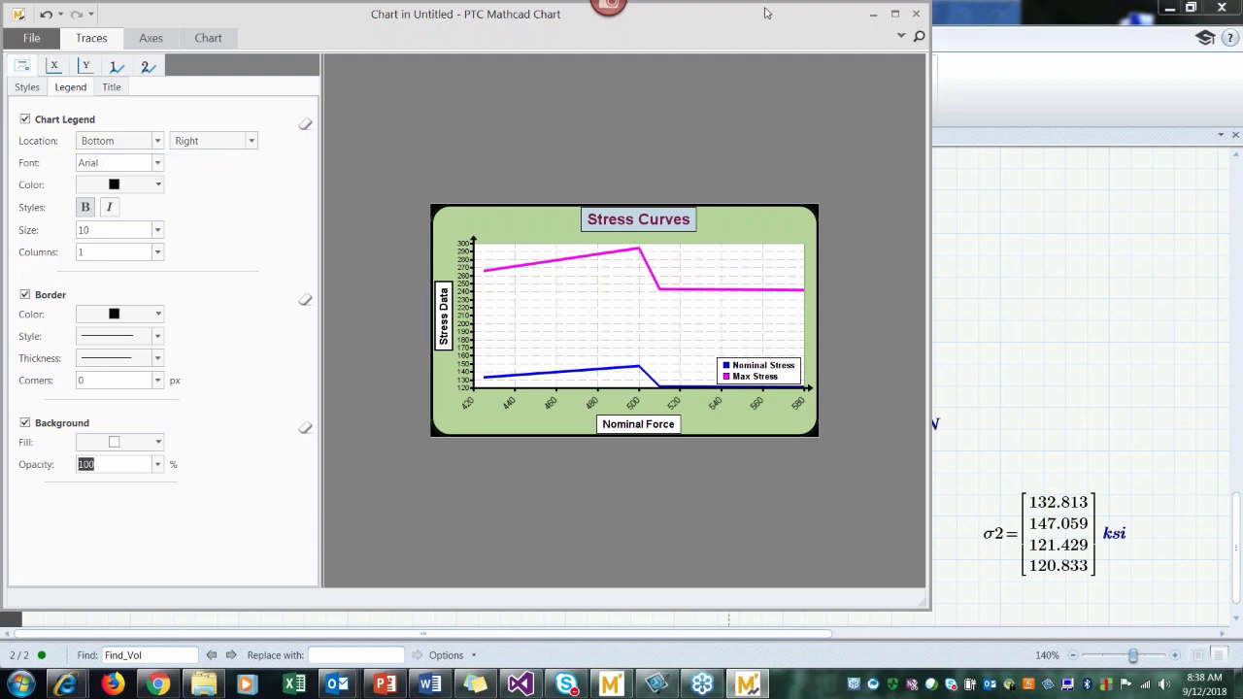
click(915, 15)
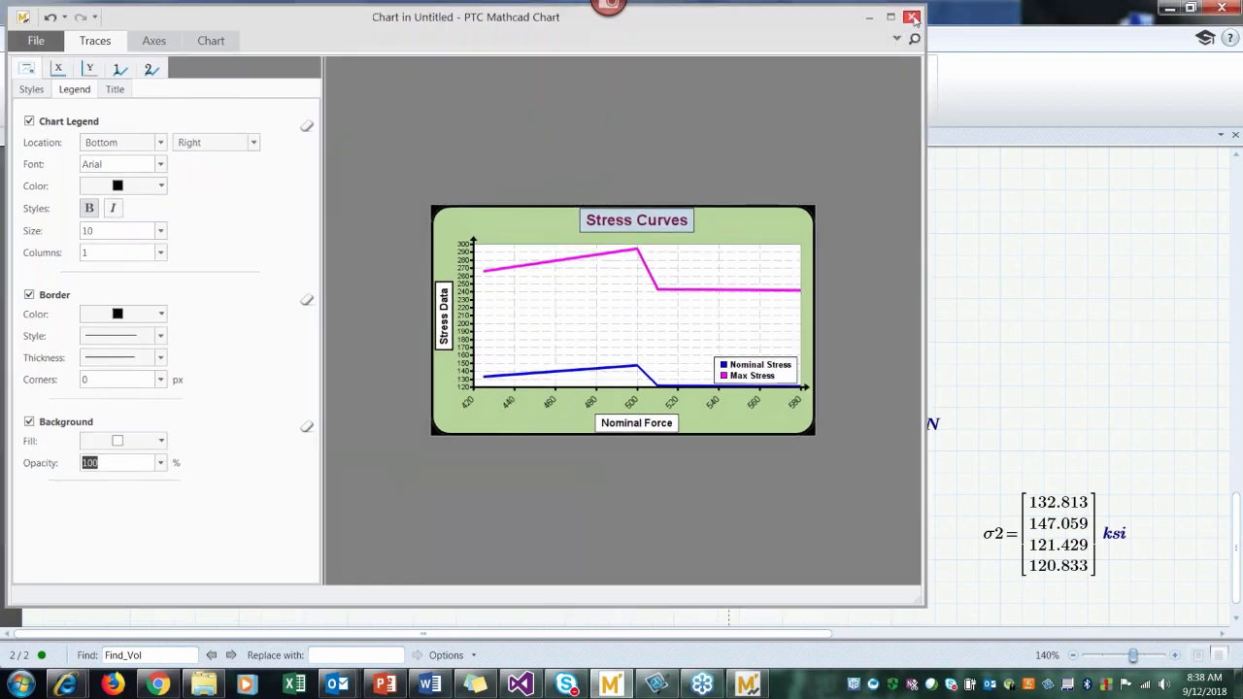
click(676, 238)
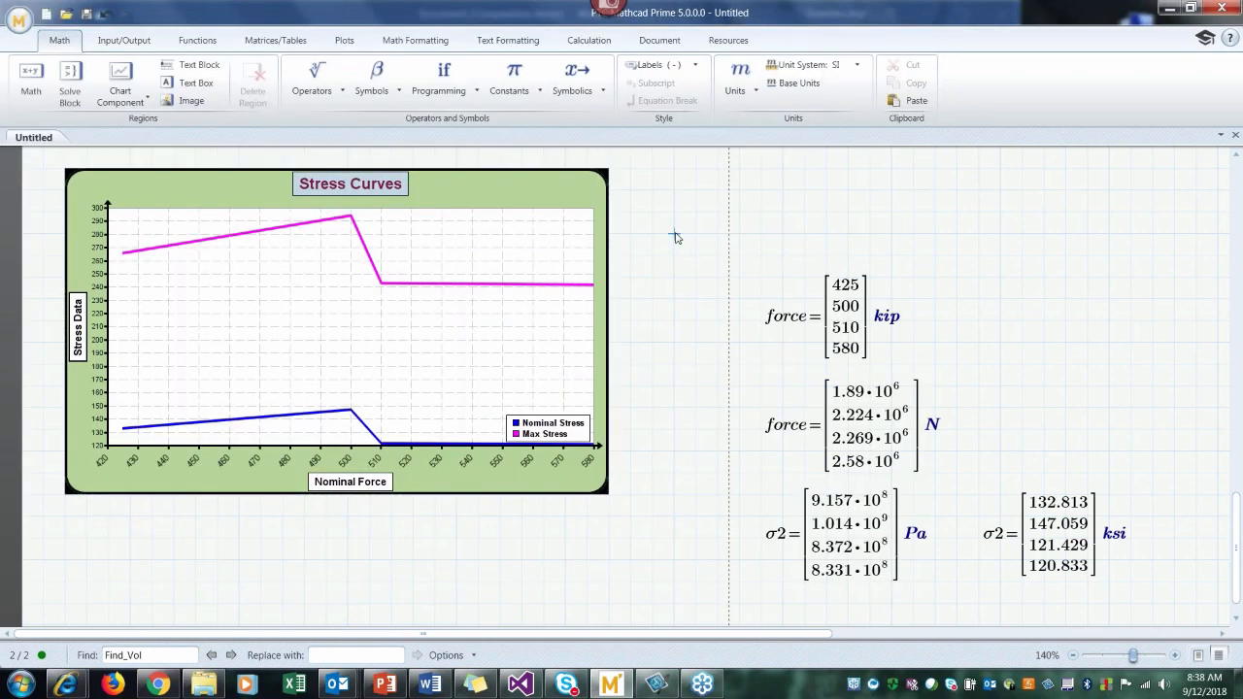
Step: Resize the Stress Curves chart in the worksheet to be slightly narrower and taller
click(539, 325)
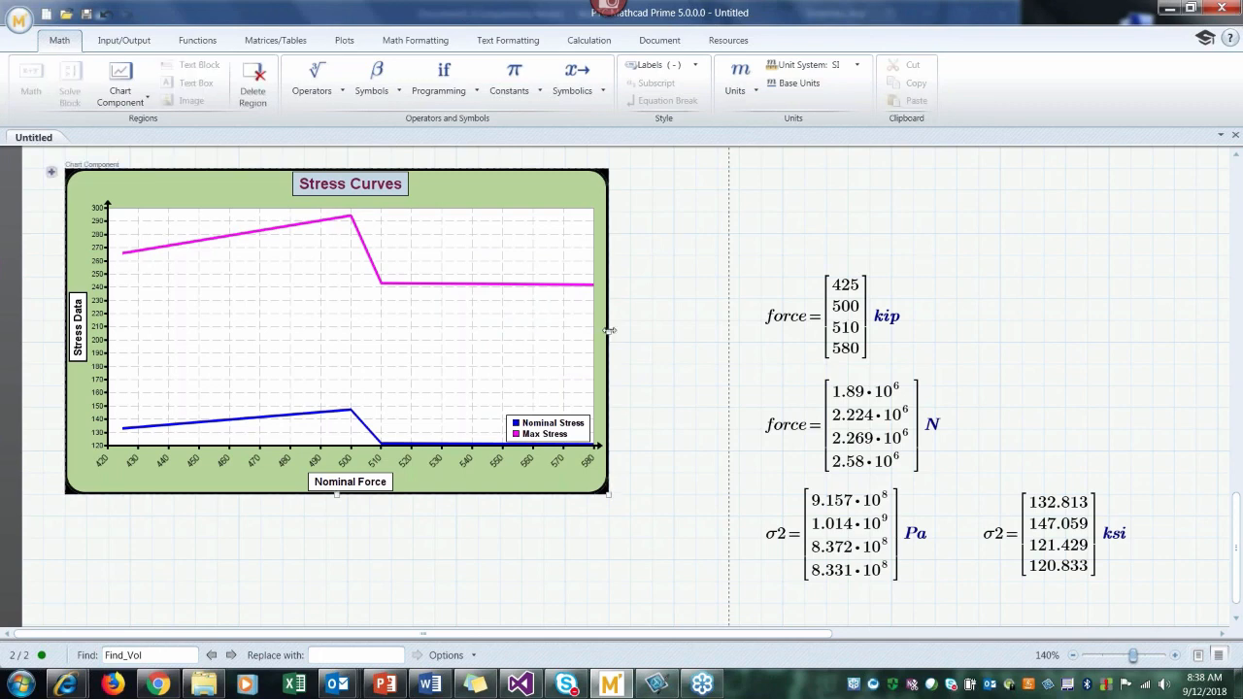
mouse_move(607, 494)
mouse_down()
mouse_move(674, 525)
mouse_move(589, 501)
mouse_up()
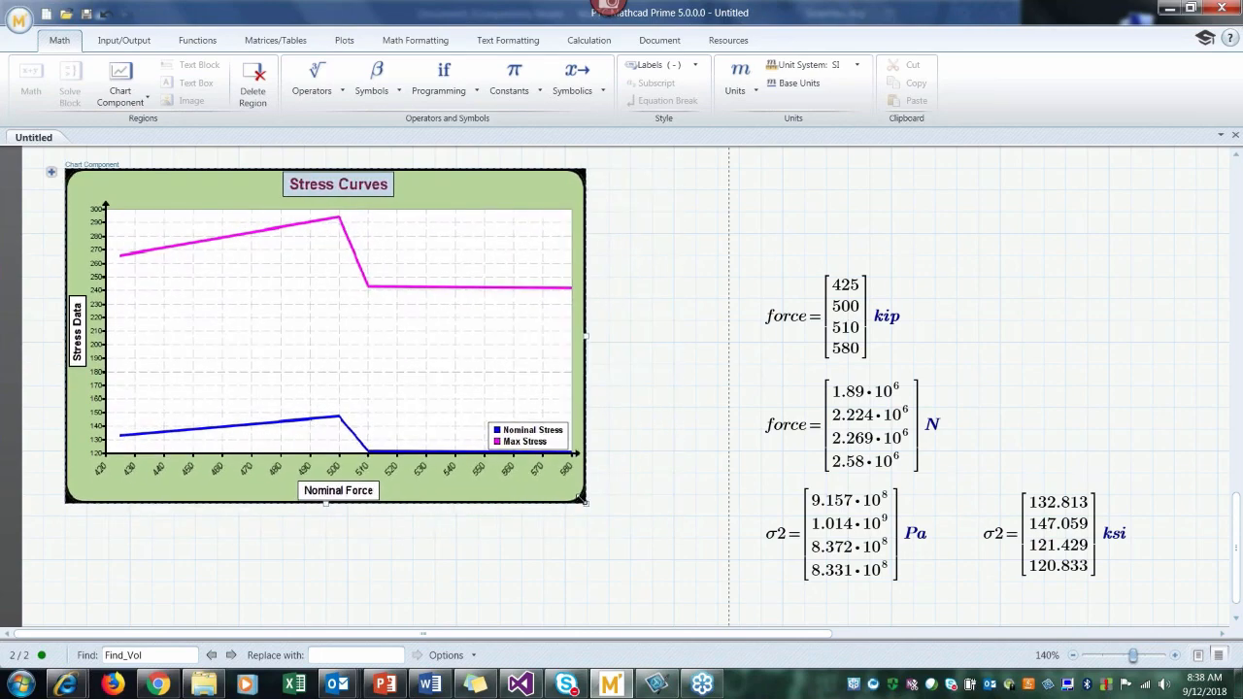
click(629, 476)
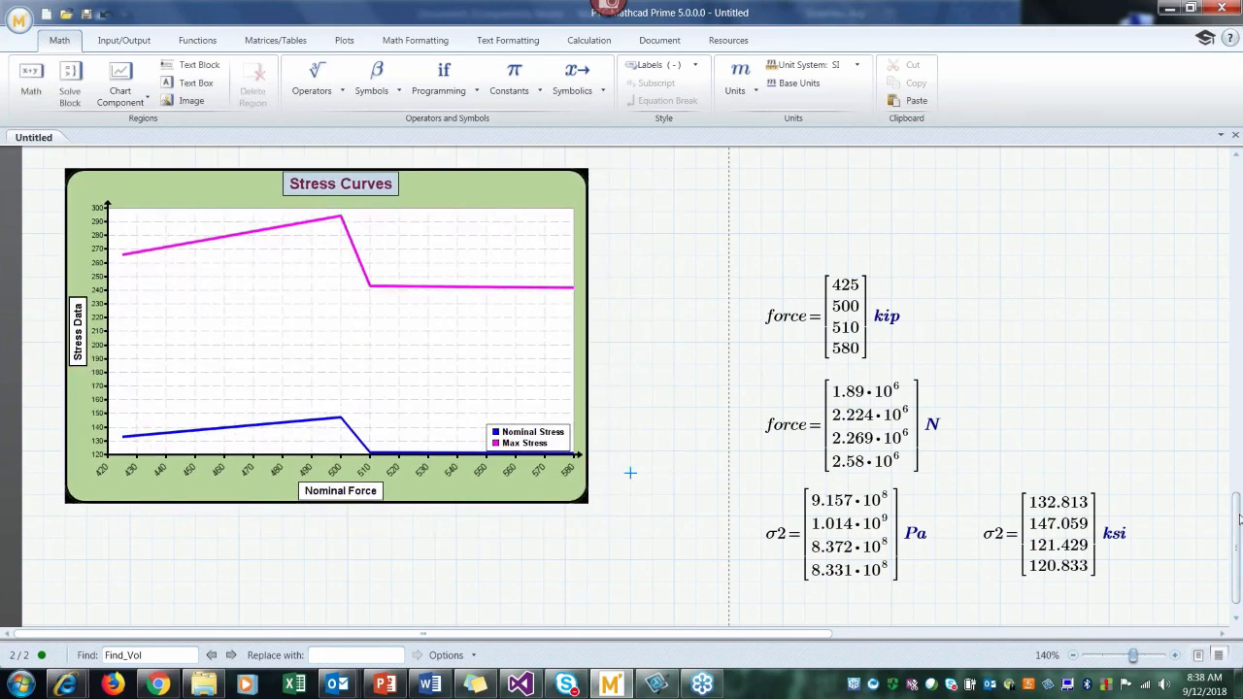
Step: Insert blank space between the force plot and the Stress Curves chart, moving the chart down
drag(1239, 521, 1239, 516)
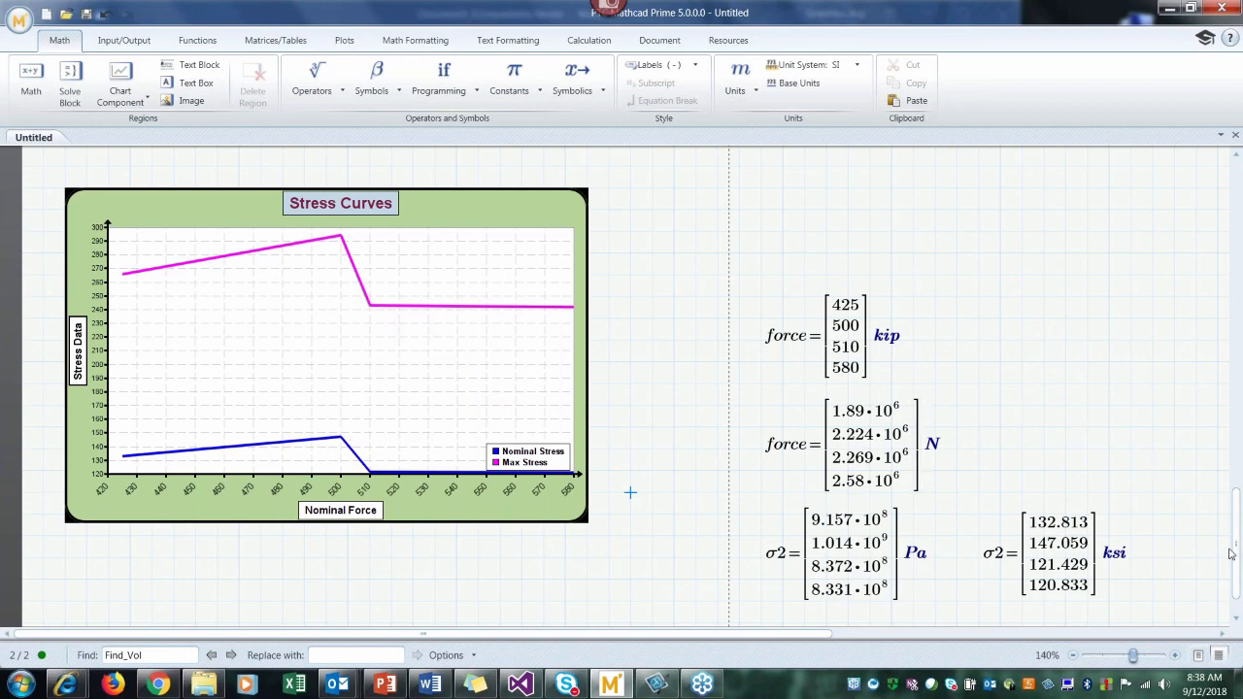
scroll(1239, 556, down, 1)
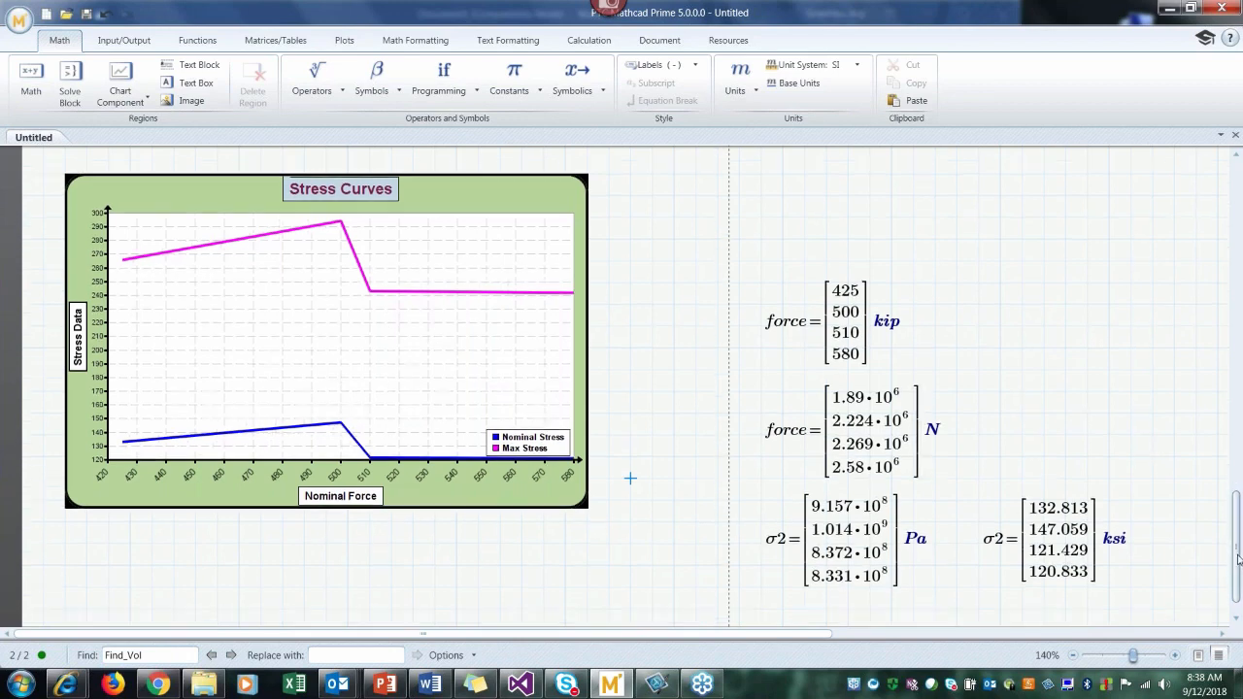
scroll(1239, 556, up, 1)
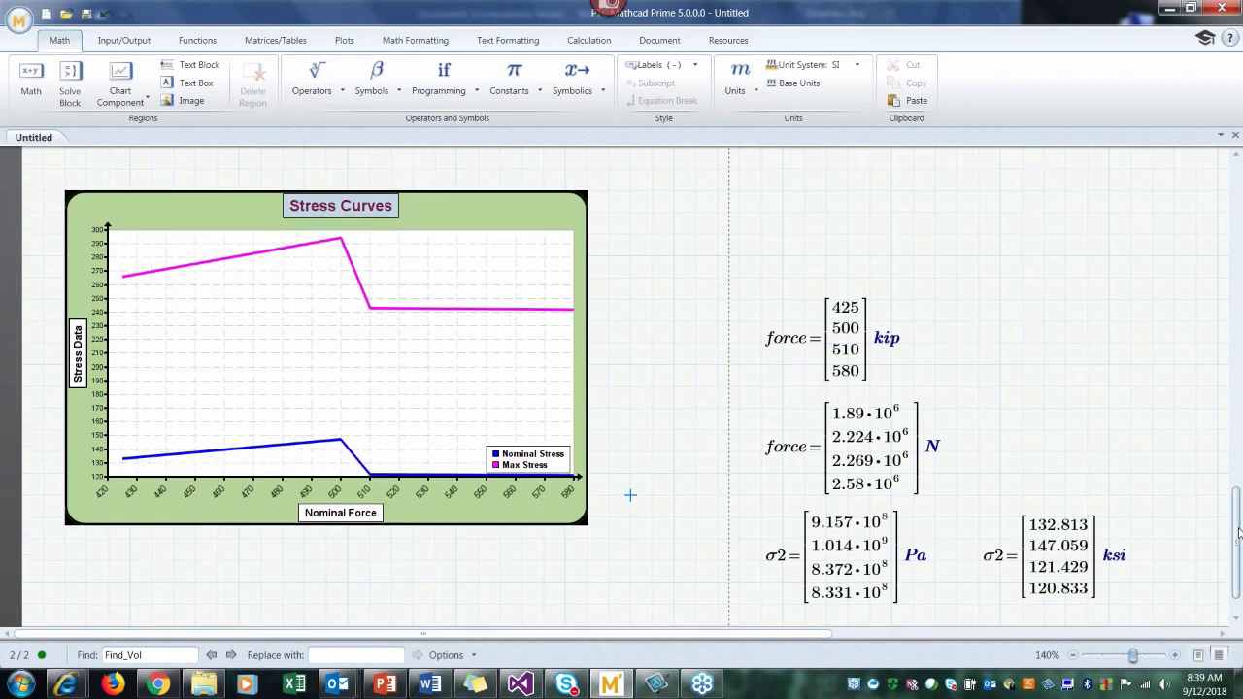
scroll(511, 544, up, 1)
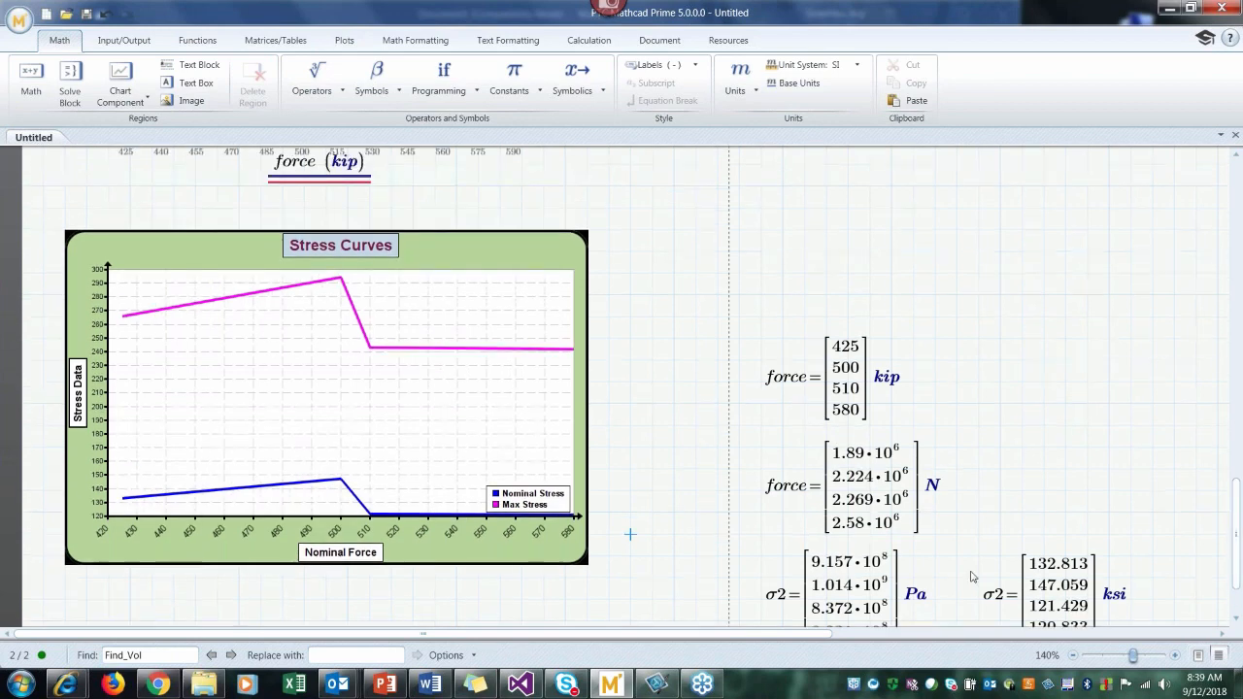
click(60, 212)
key(Return)
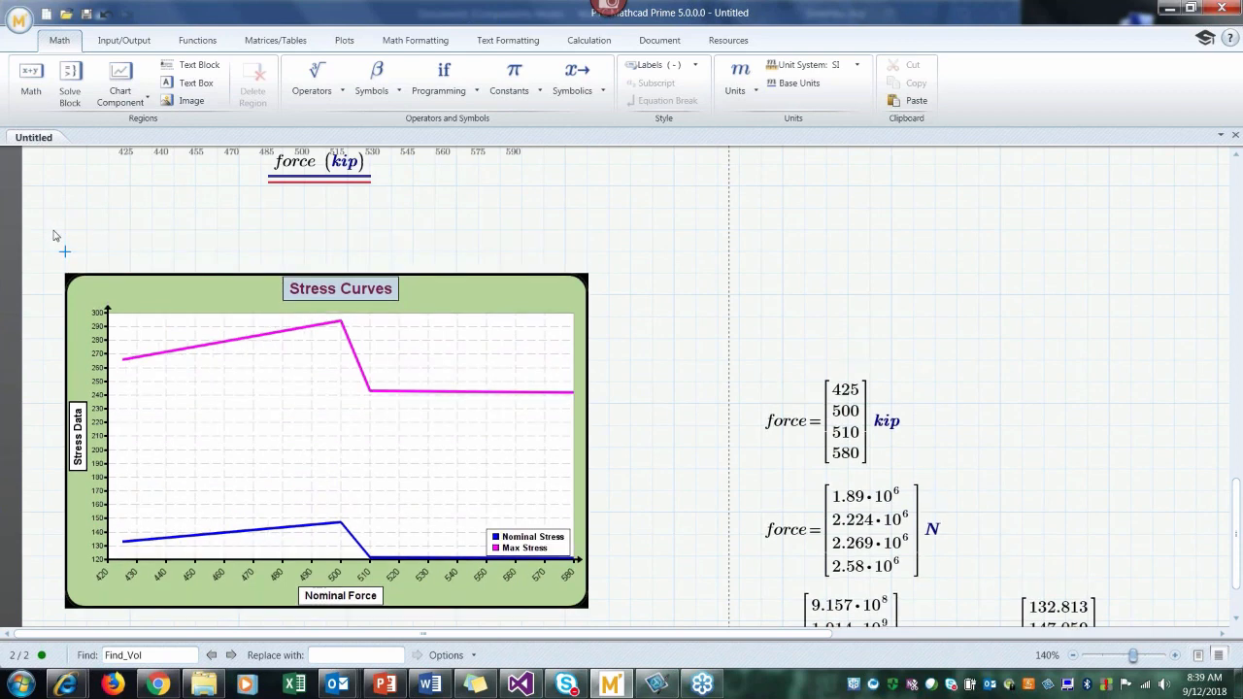
Step: Add the text note "Richly formatted titles, legends, axis labels, also gridlines, second y axis," above the chart and widen it to fit on one line
click(53, 234)
key(ctrl+t)
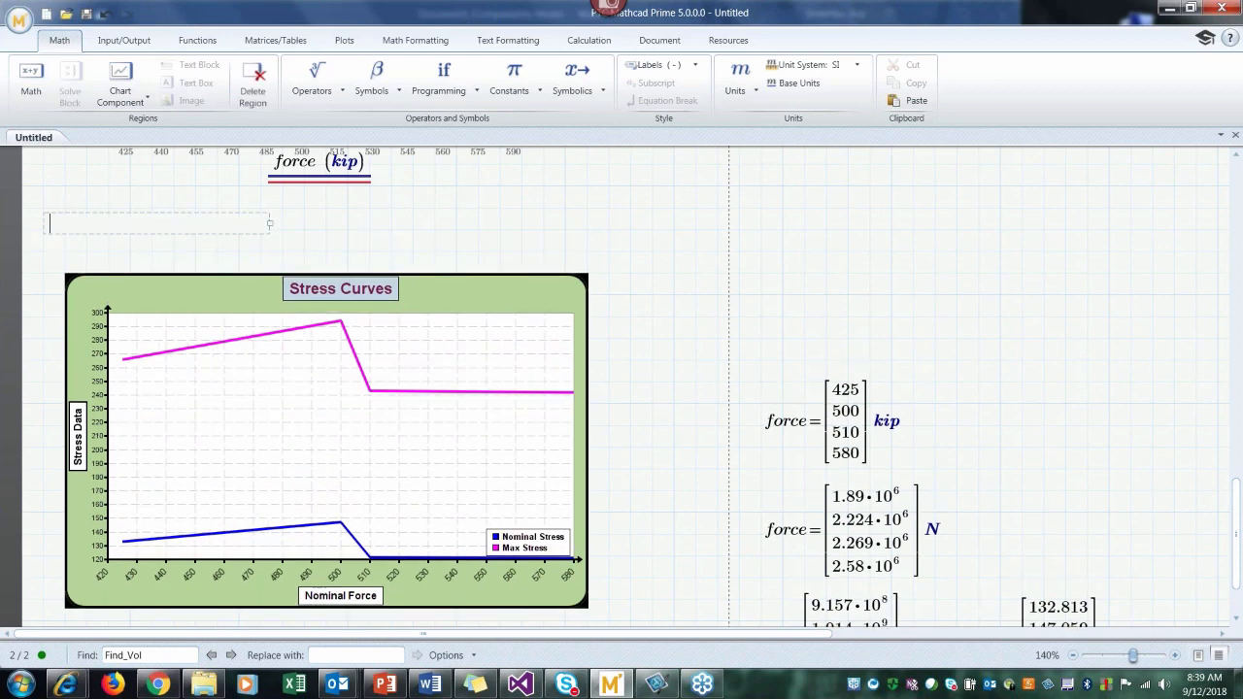
text(tit)
key(BackSpace)
key(BackSpace)
key(BackSpace)
text(Richly formatted )
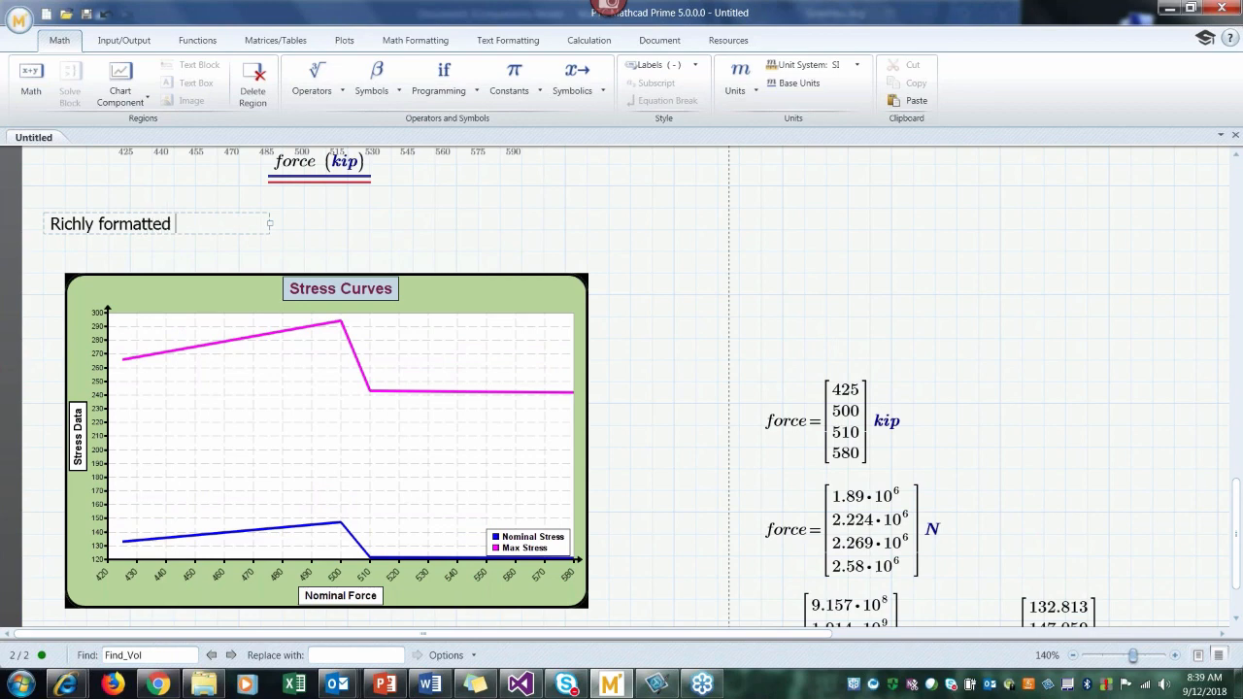
text(titles, legends)
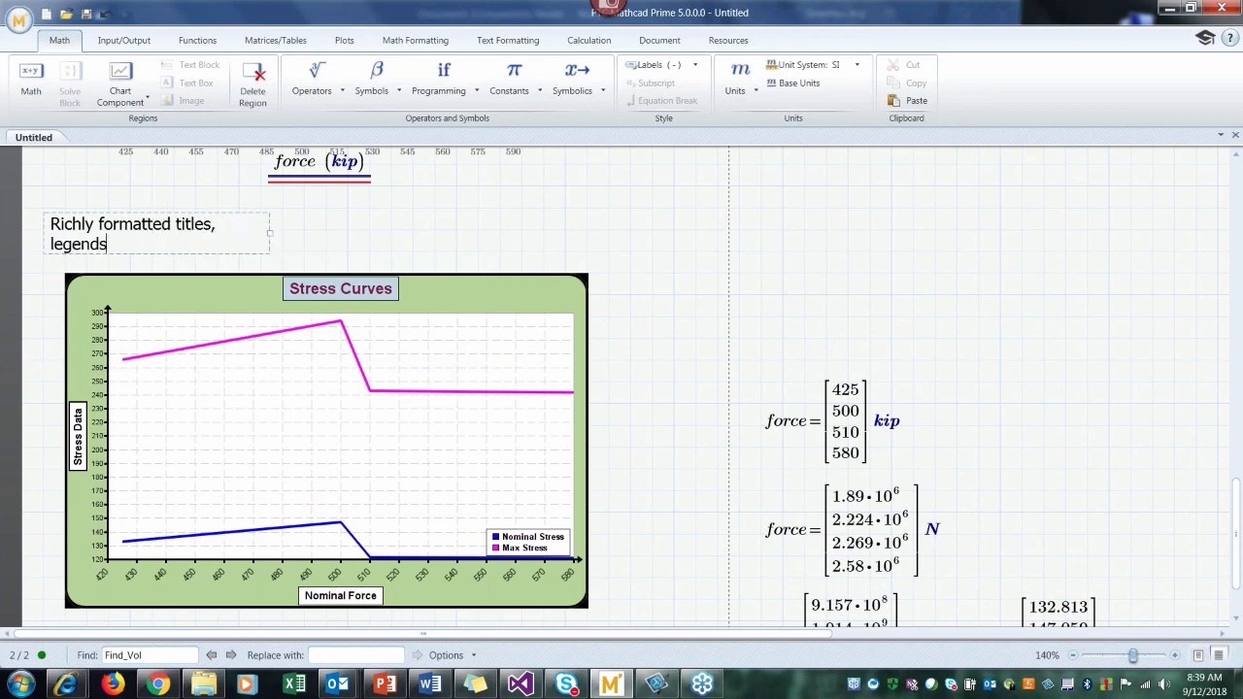
text(, axis labels, al)
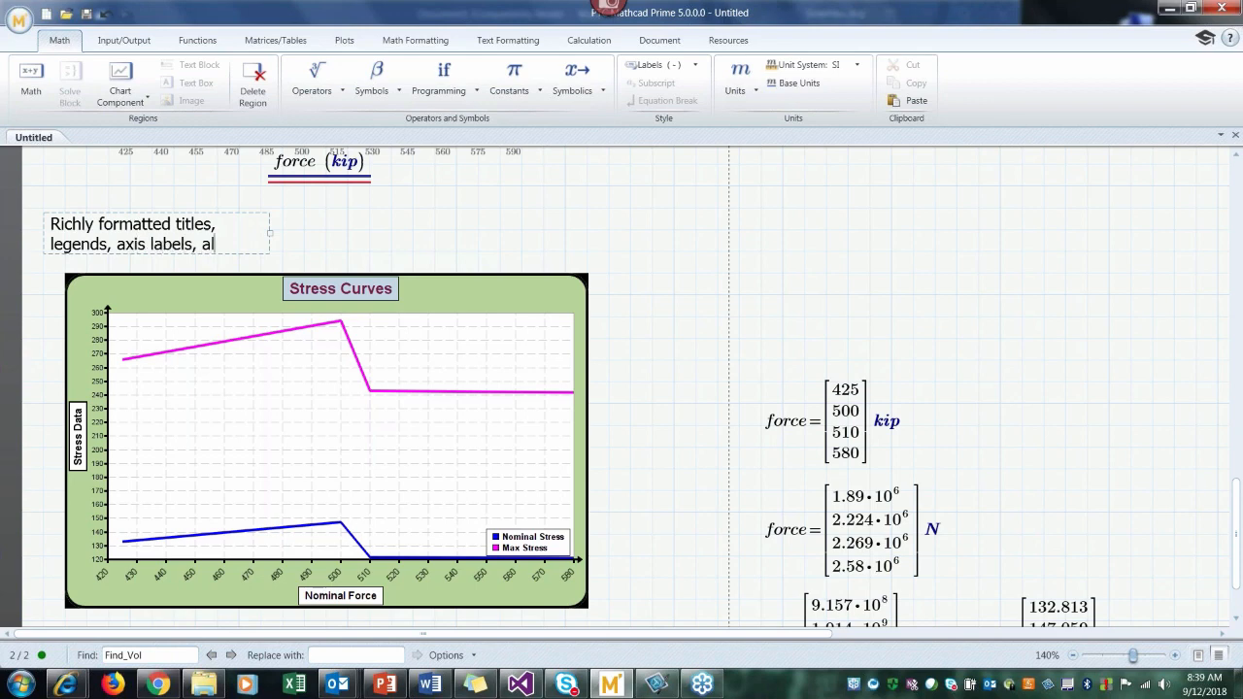
text(so gridlines)
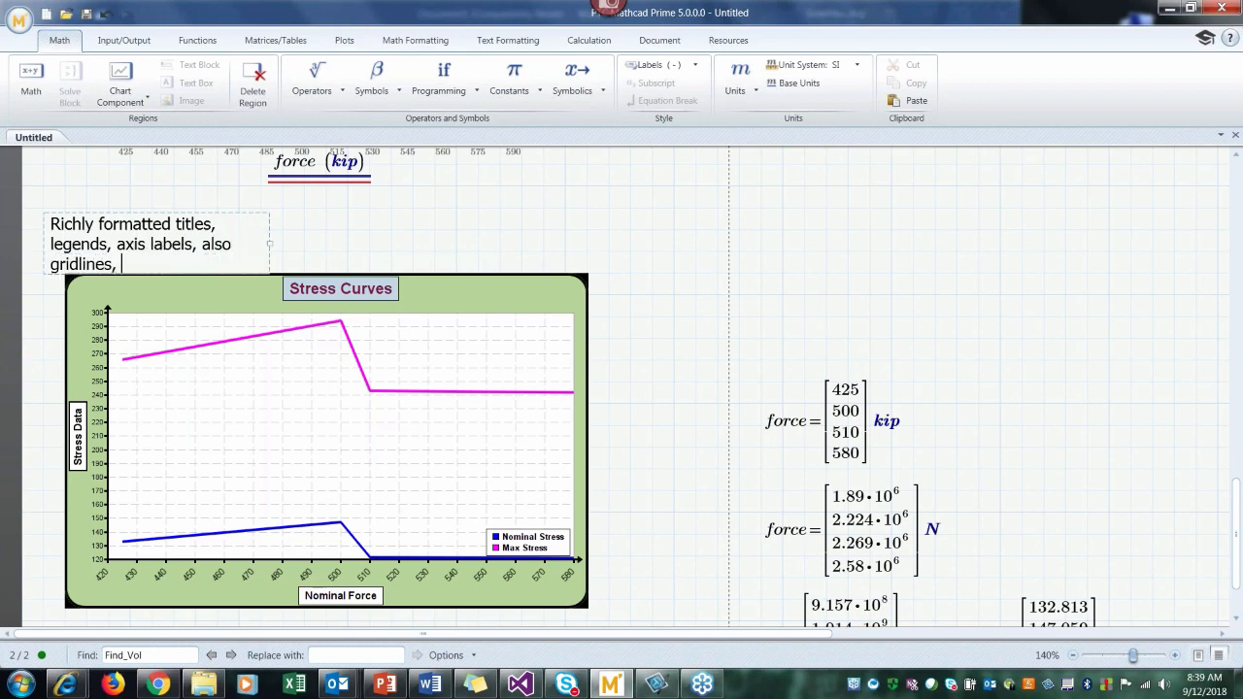
text(, second y axis,)
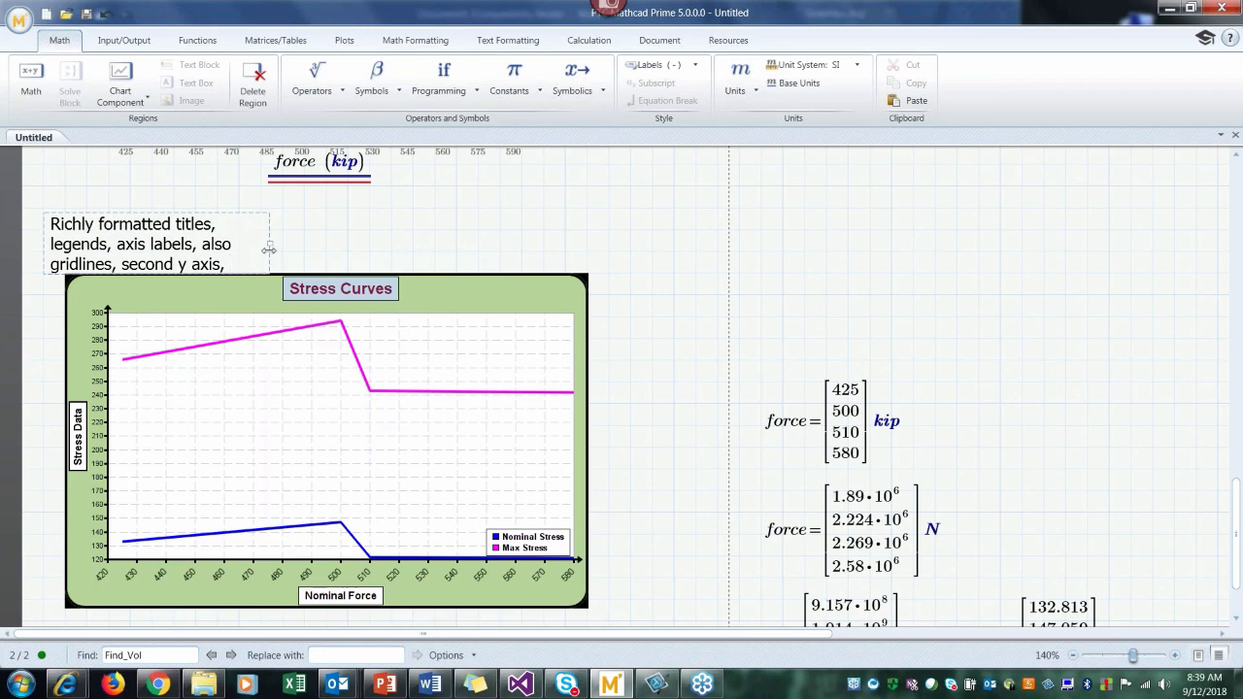
drag(270, 244, 651, 281)
click(651, 273)
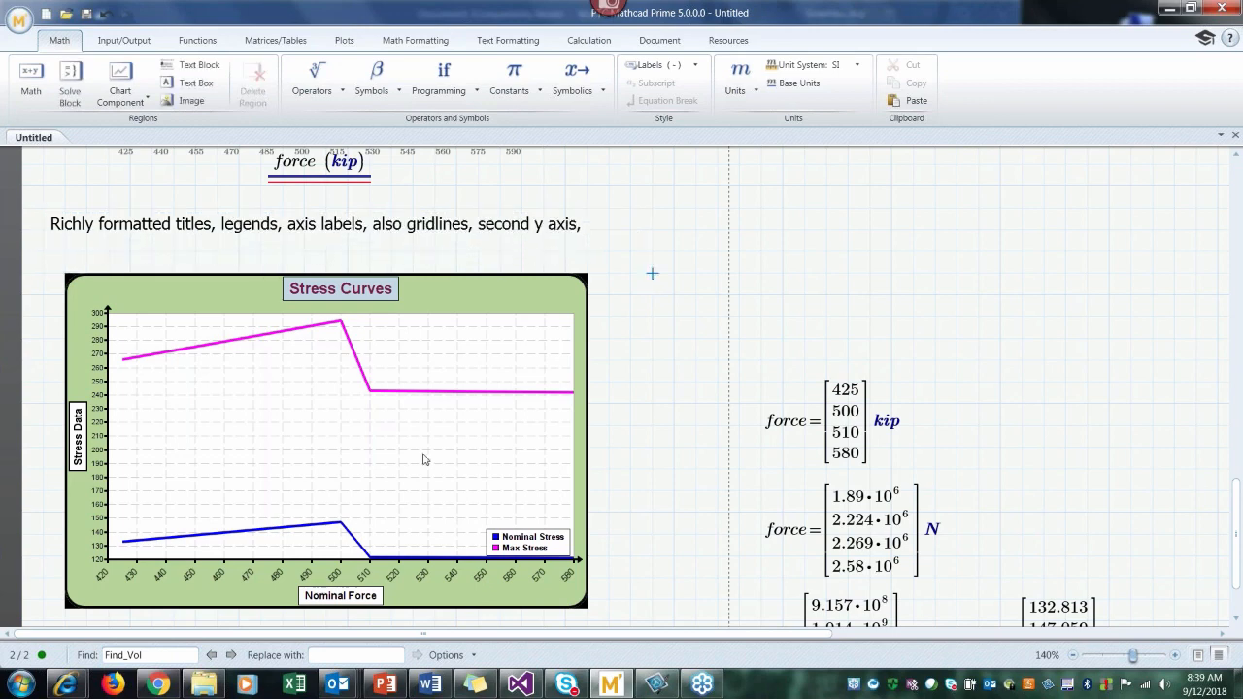
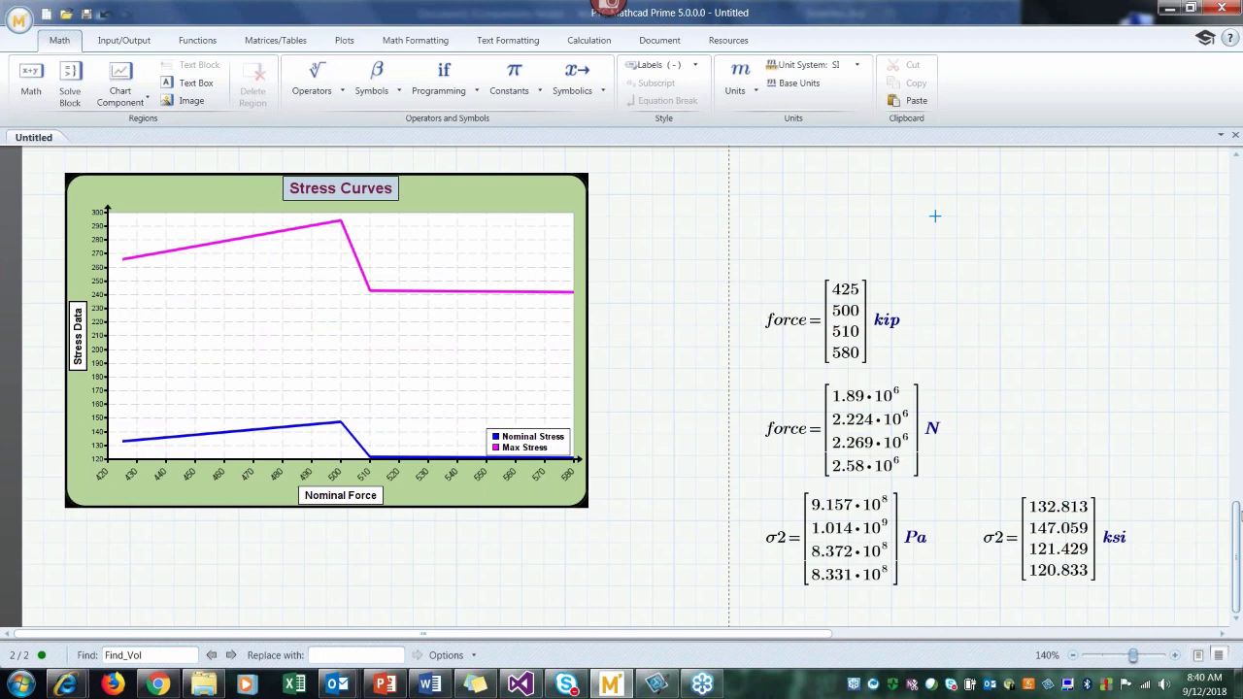
Step: Open the Stress Curves chart in the chart editor to review its background, border and plot area formatting, and return to the worksheet
scroll(641, 389, up, 1)
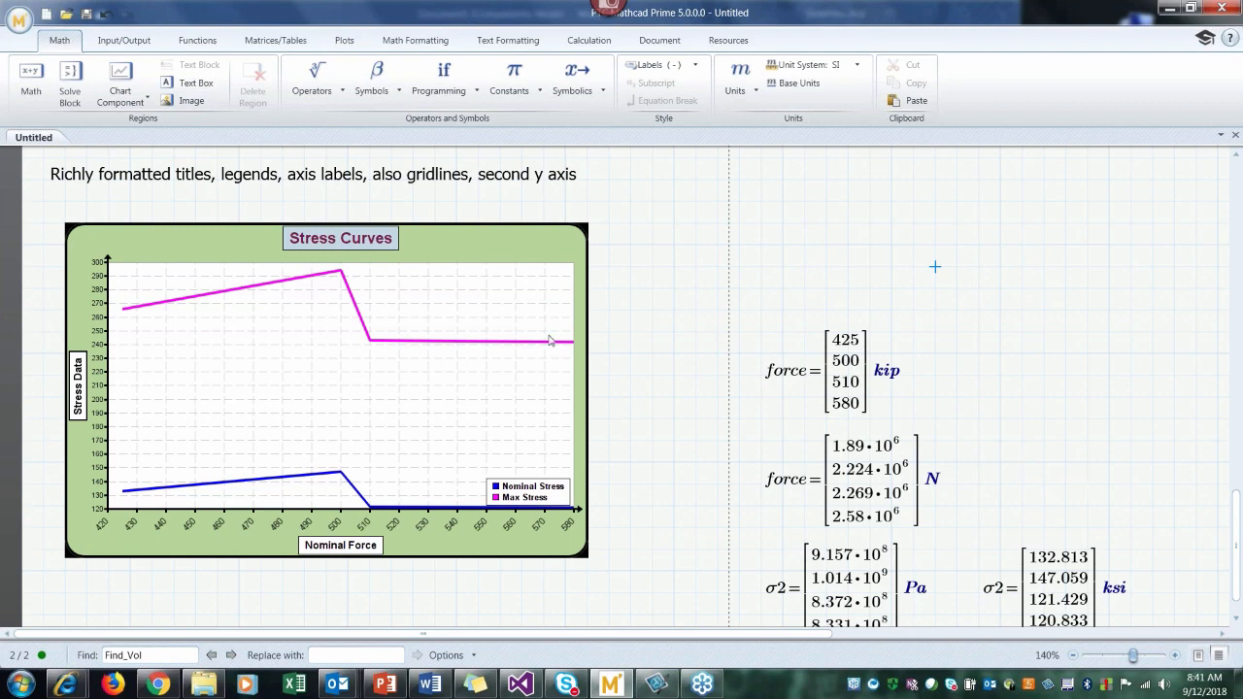
click(330, 345)
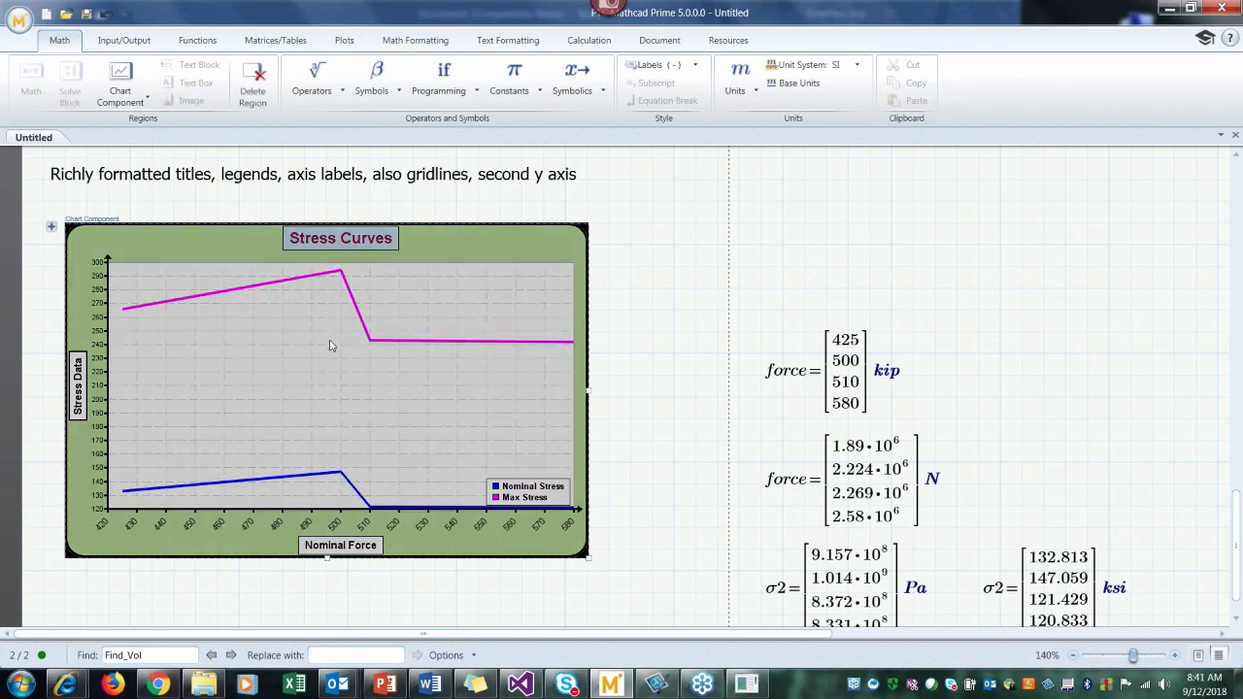
double_click(330, 346)
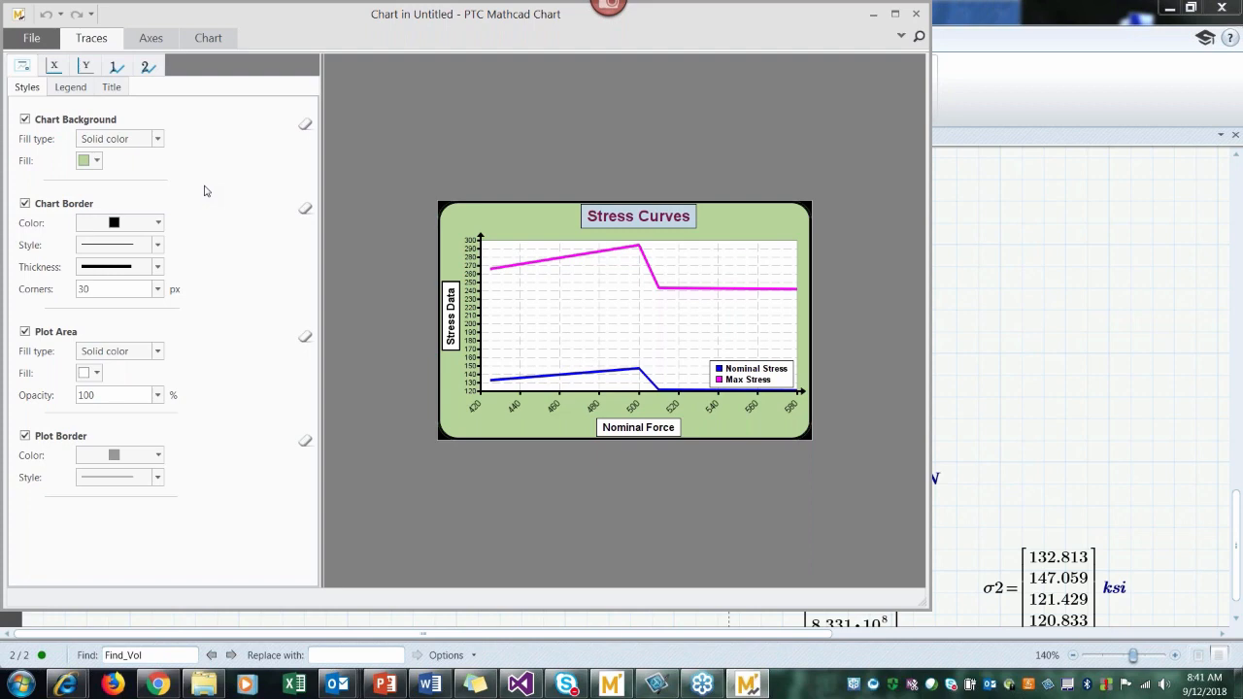
click(916, 15)
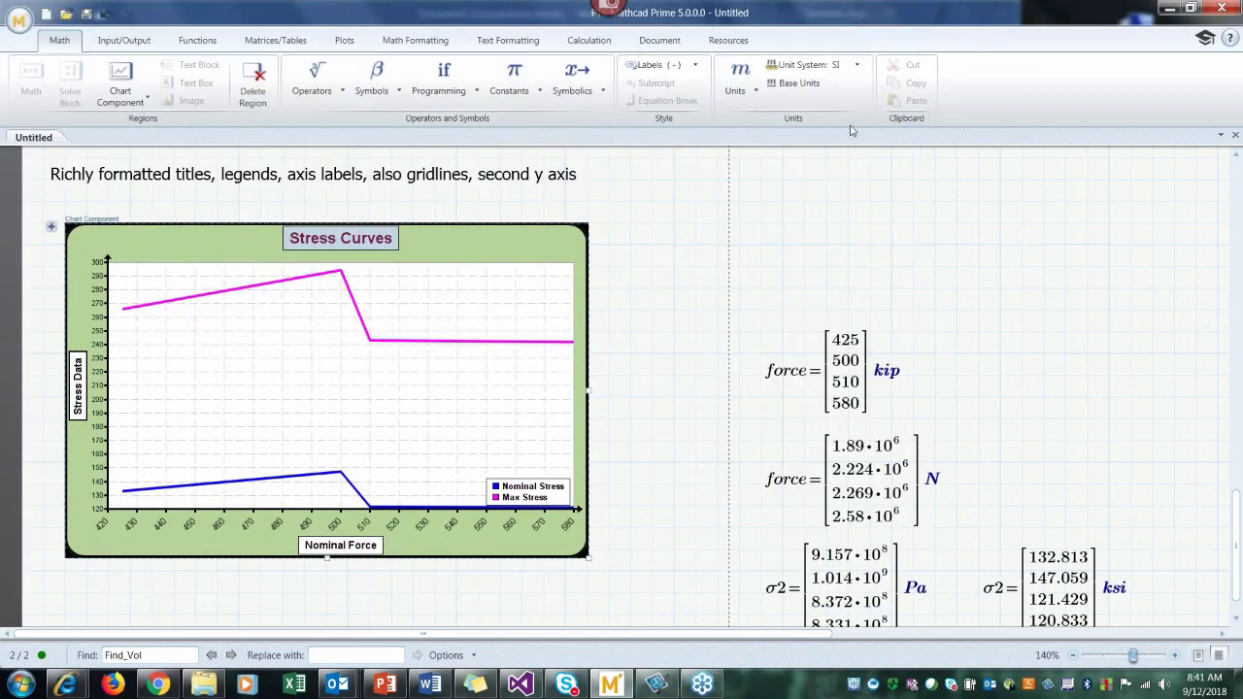
click(847, 226)
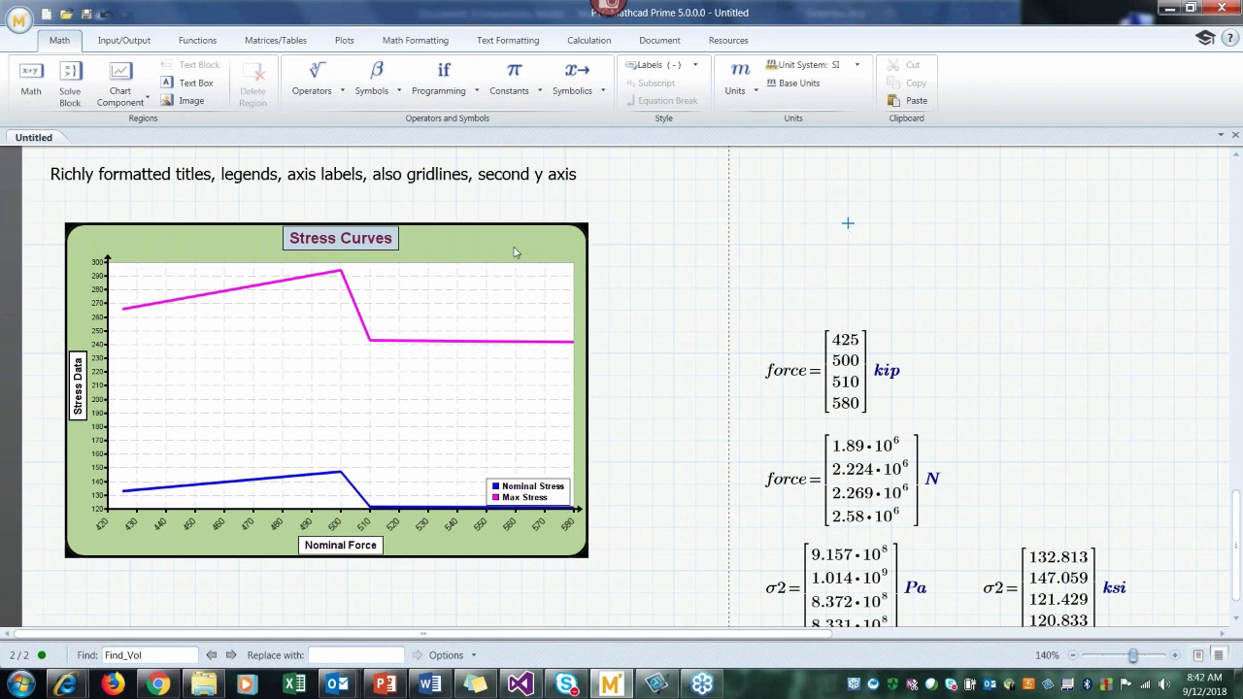
Step: Examine the available trace styles for the Stress Curves chart in the chart editor, and return to the worksheet
click(369, 333)
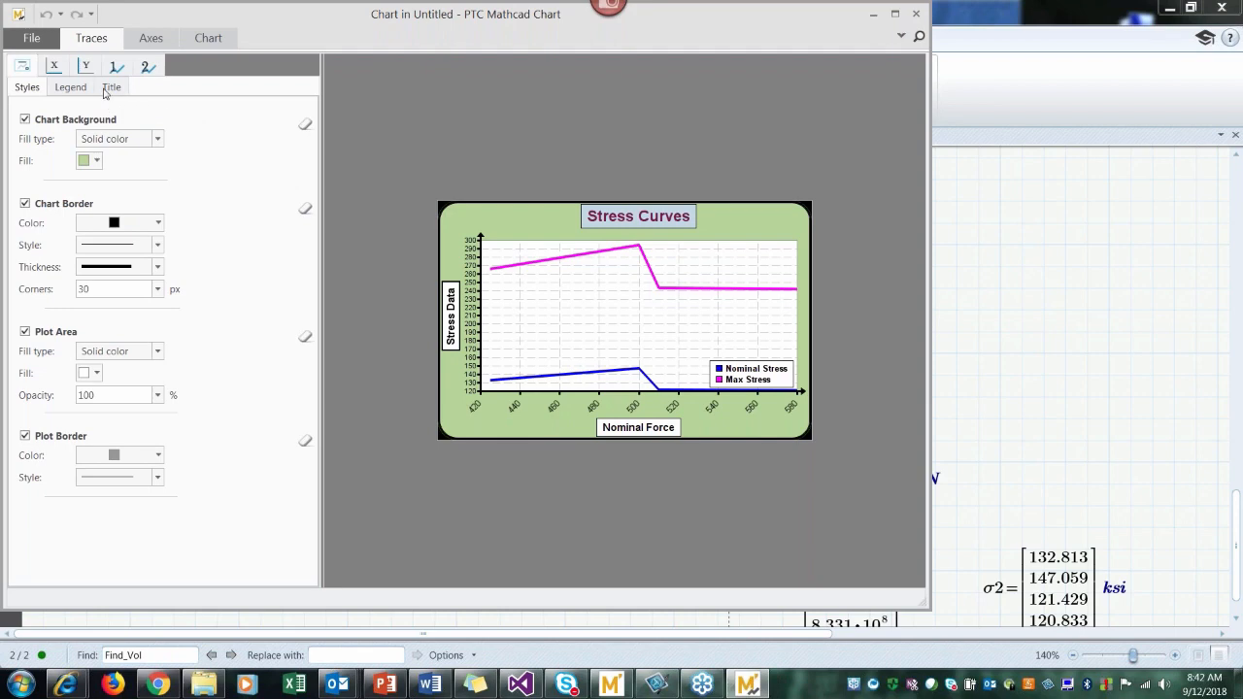
click(91, 43)
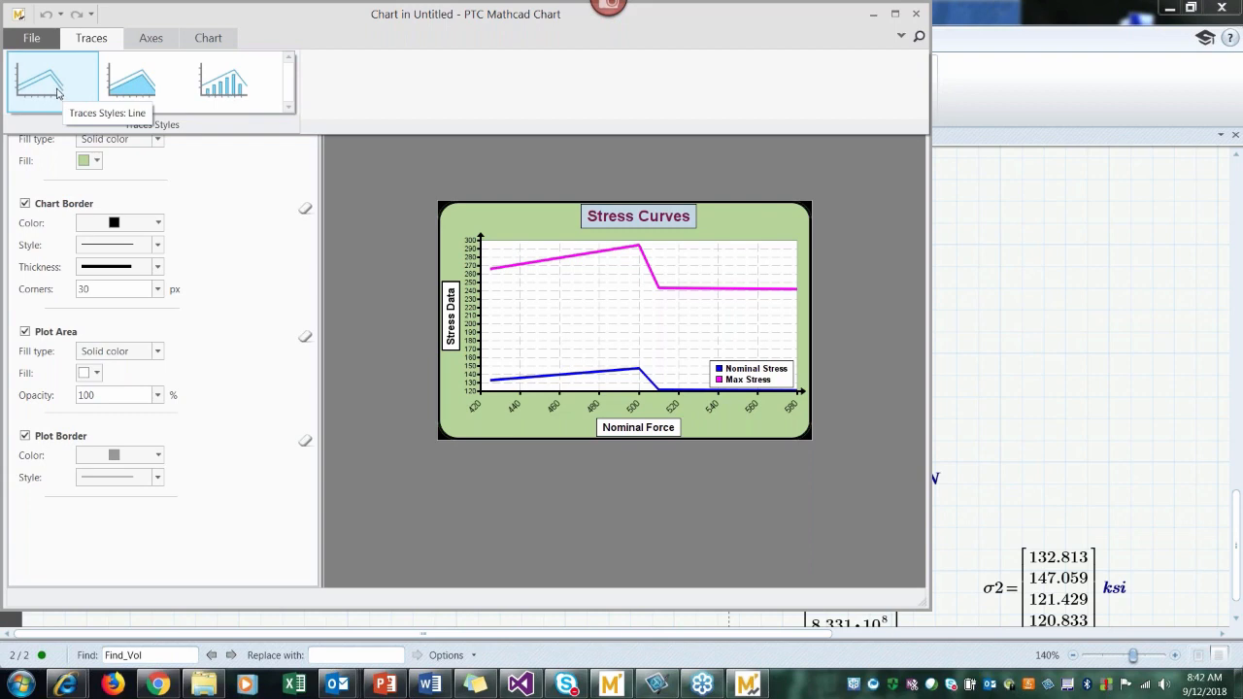
click(919, 15)
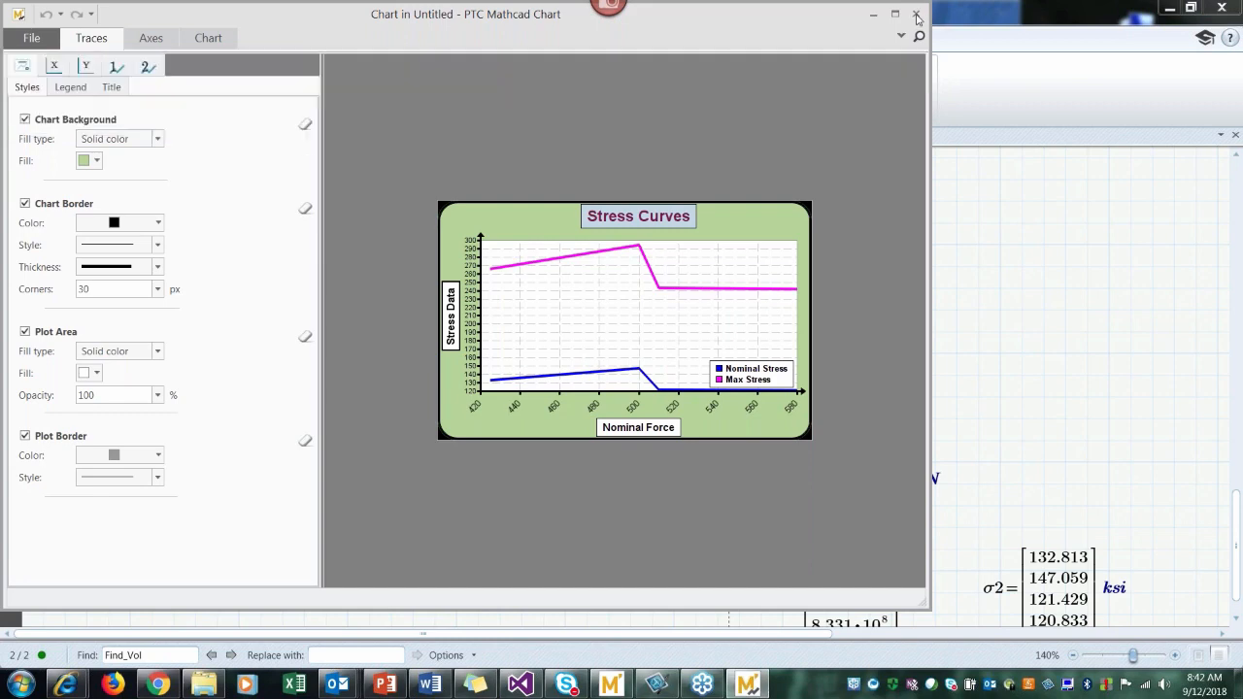
click(976, 257)
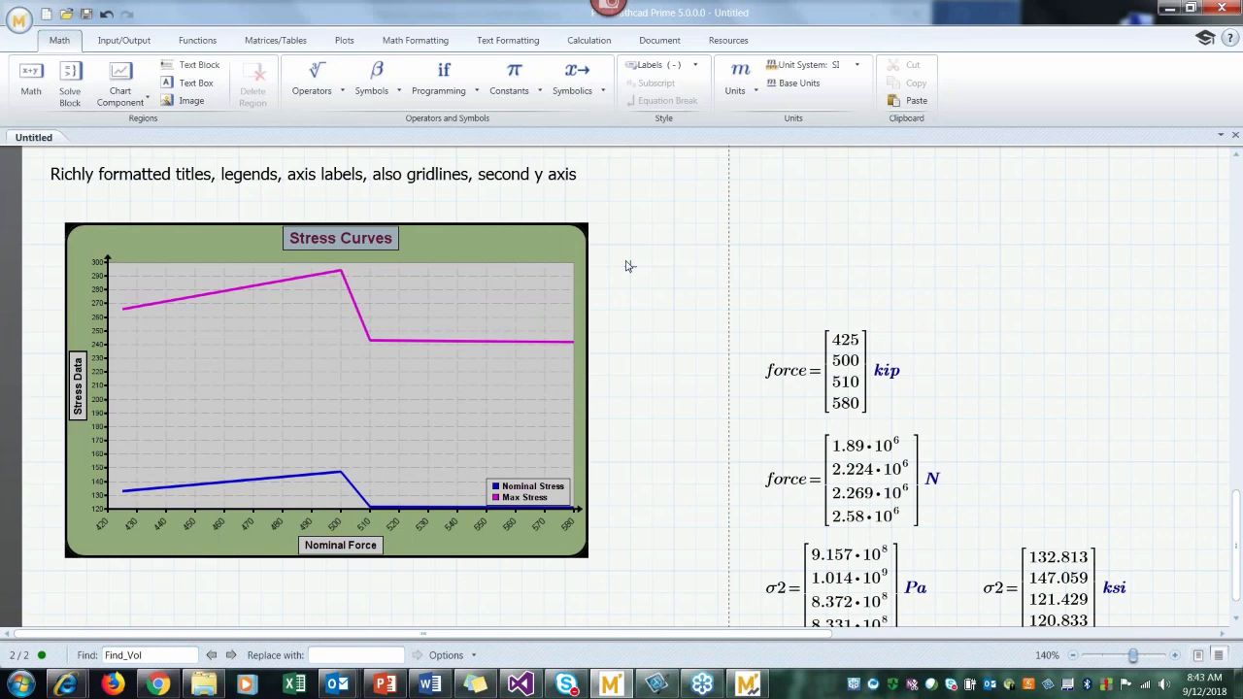
click(847, 255)
click(630, 578)
click(738, 484)
click(688, 342)
click(356, 386)
click(639, 379)
Step: Expand the inputs area of the Stress Curves chart component to show its X and Y data definitions
click(286, 284)
click(50, 231)
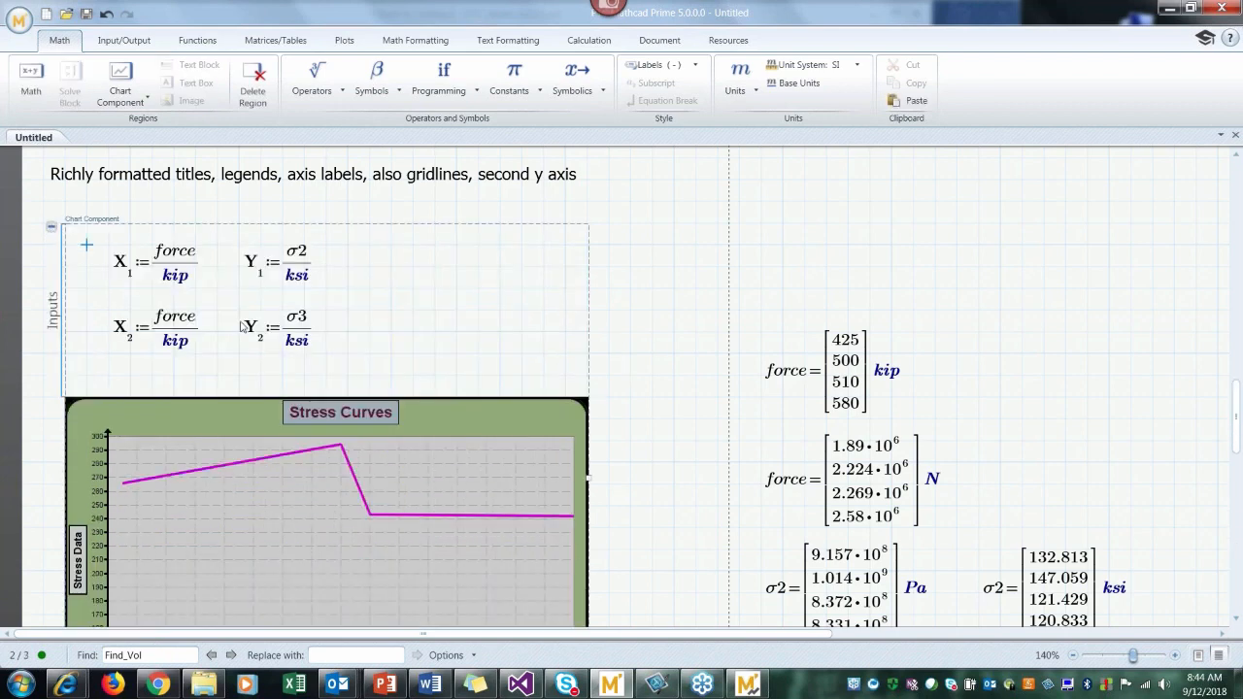